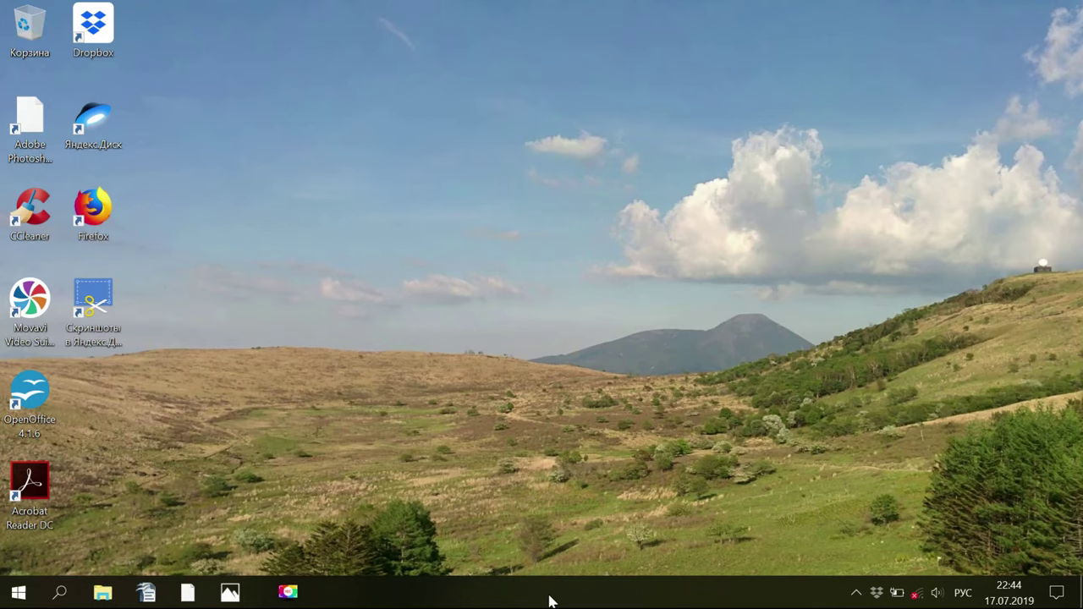
Switch to the OpenOffice Writer translation document and copy the city name "Орлеан" from the map list
left_click(145, 592)
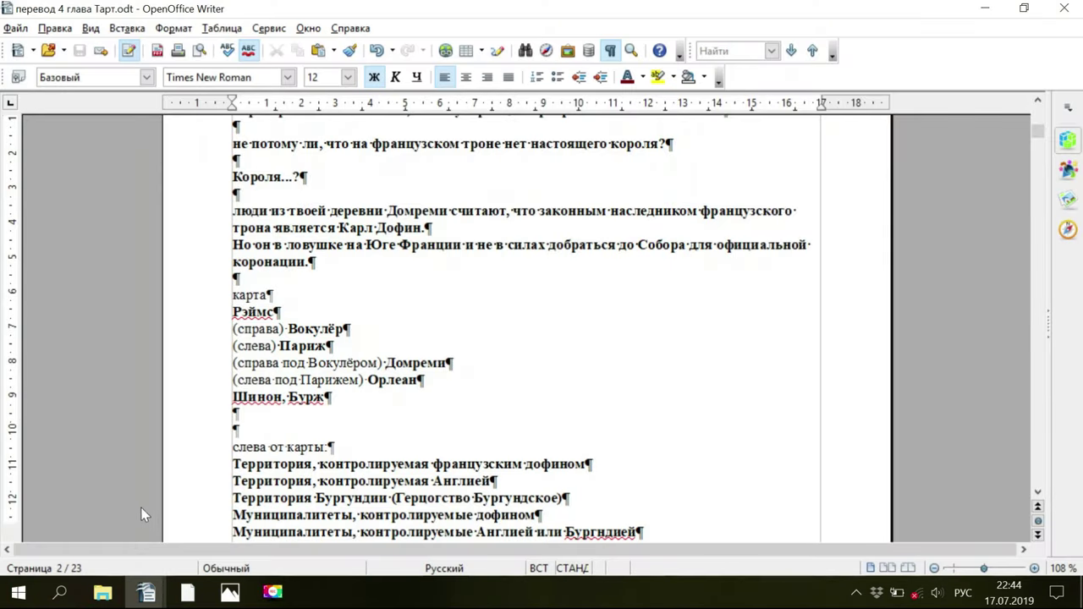
double_click(394, 382)
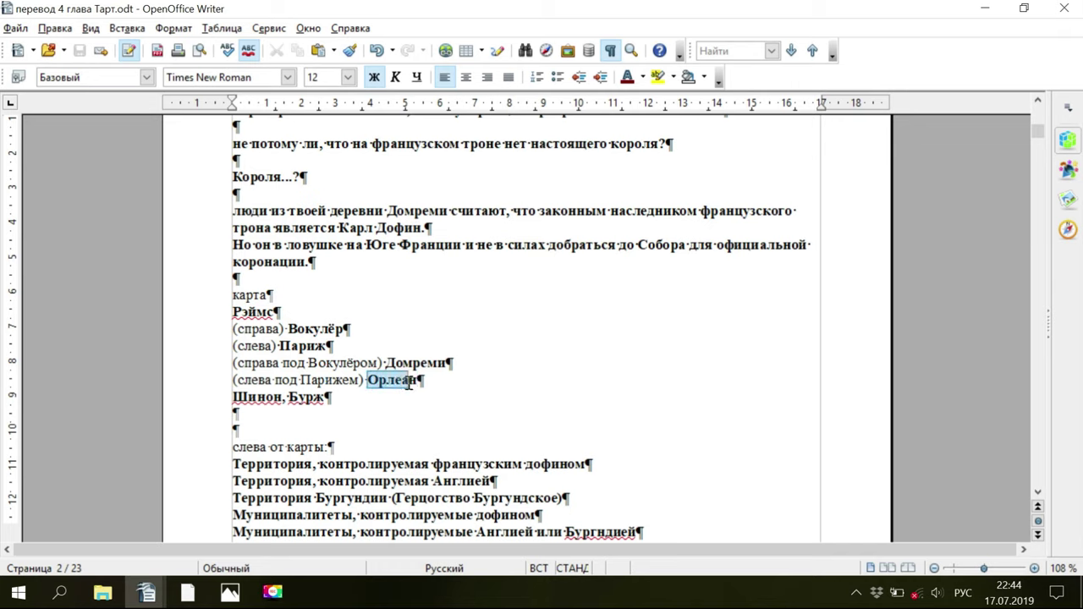
right_click(407, 380)
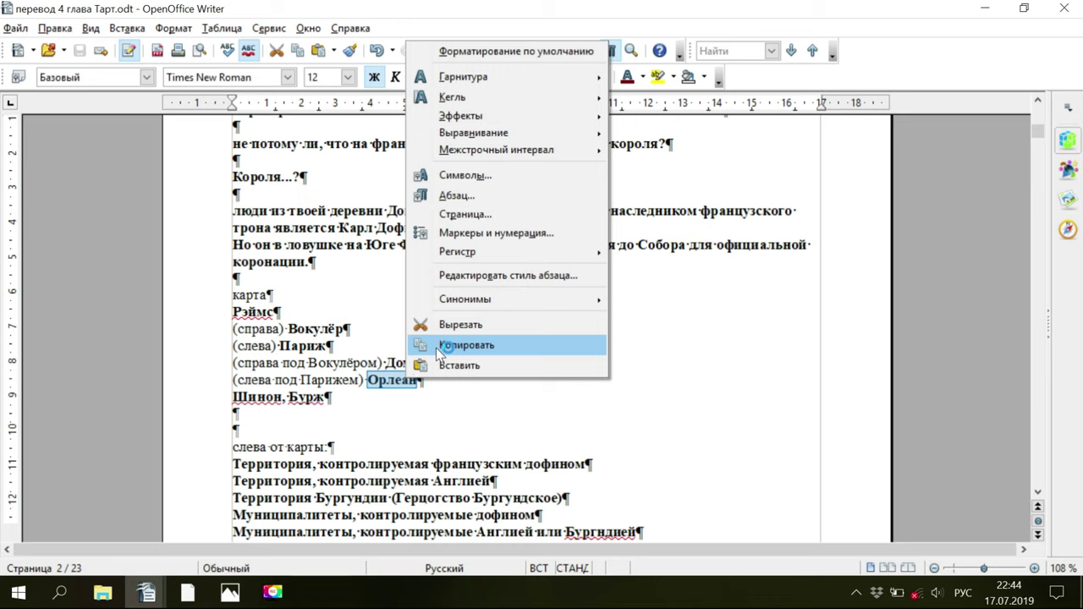
left_click(436, 348)
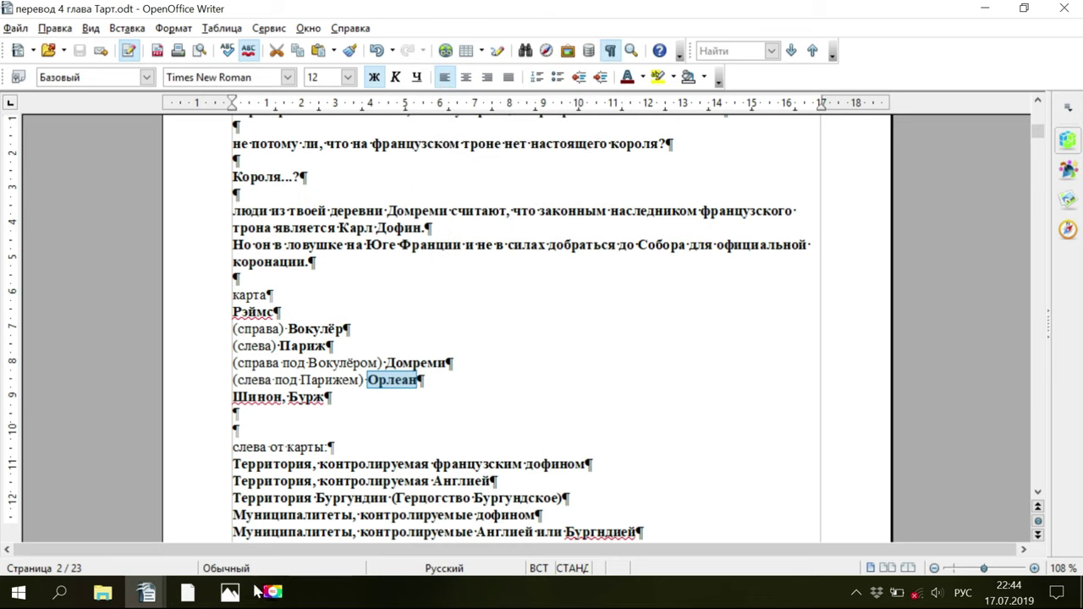
Switch to the Photos app and examine the enlarged map of France with its Japanese city names in i-121.jpg
mouse_move(239, 599)
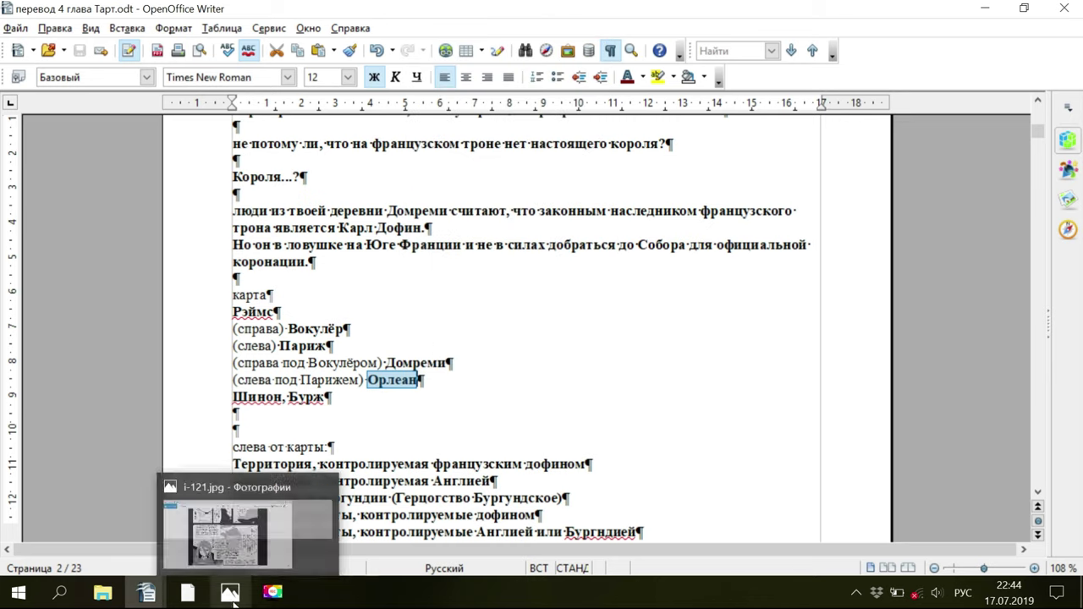
left_click(235, 598)
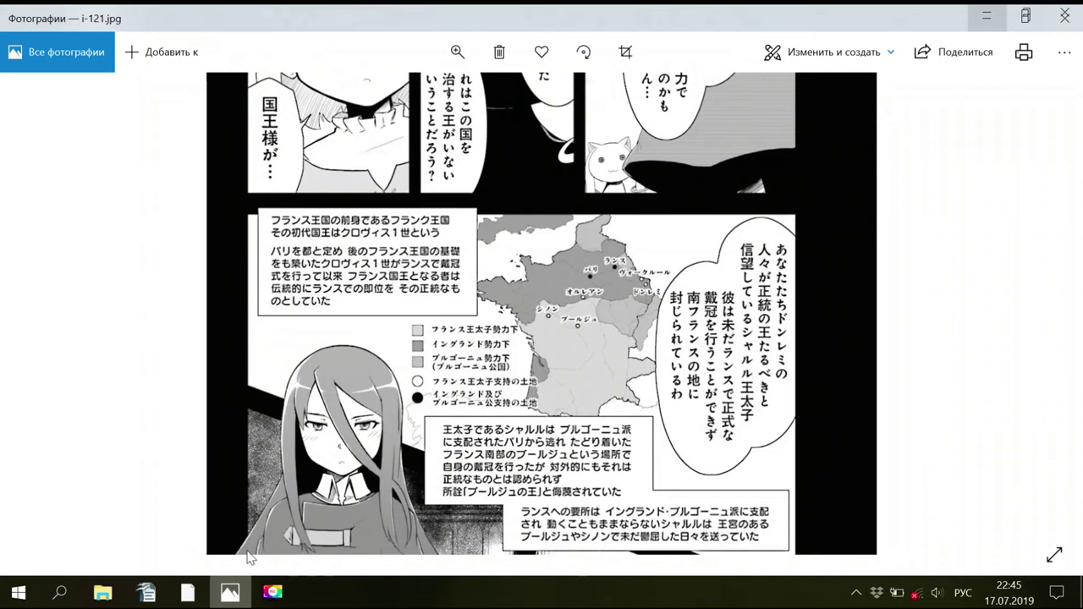
double_click(411, 24)
left_click(448, 37)
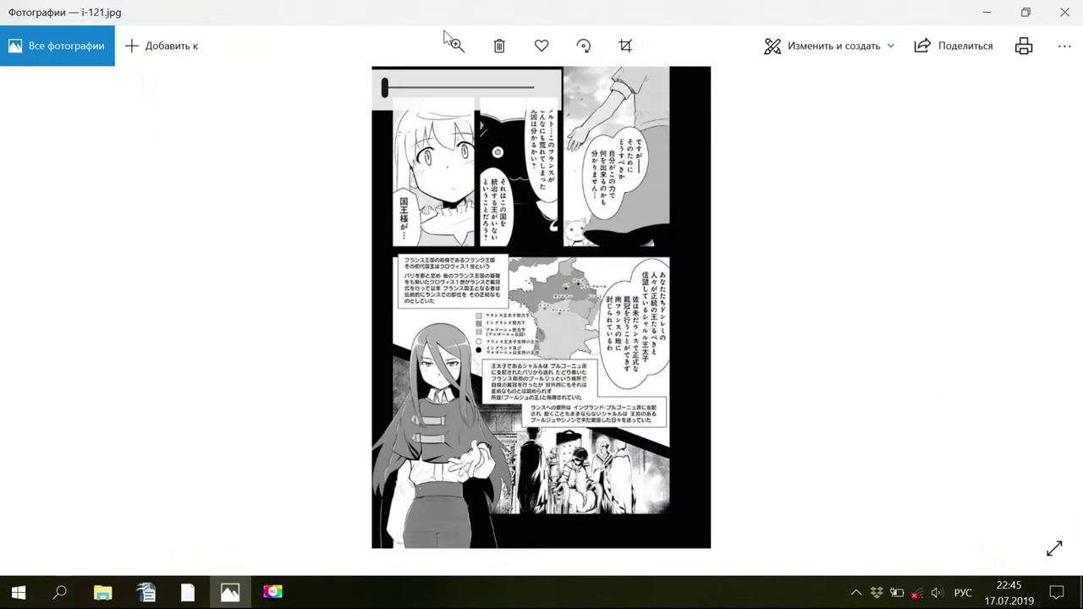
left_click(409, 88)
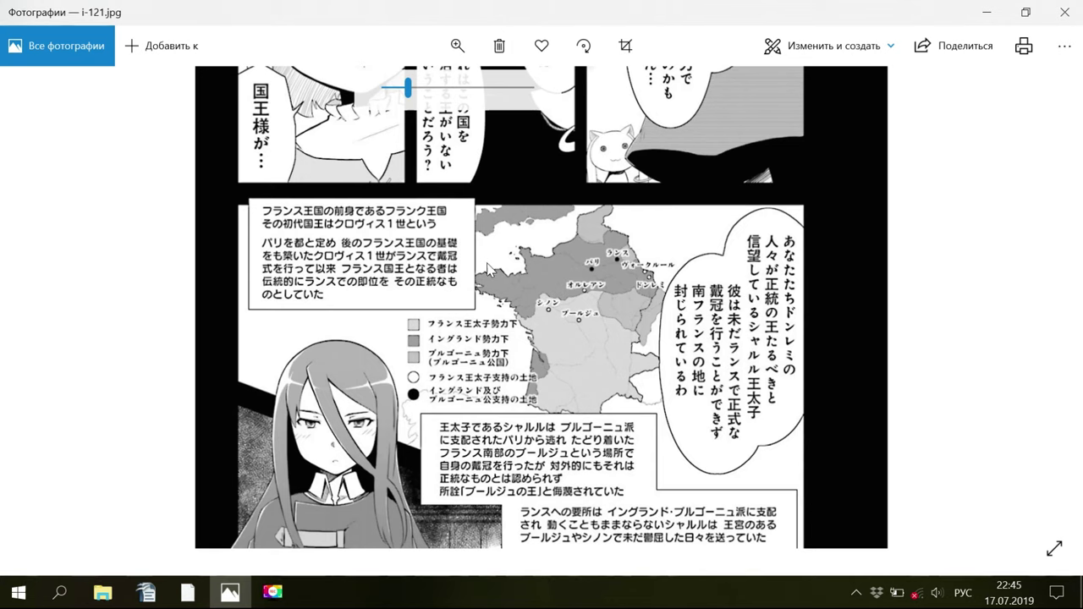
left_click(457, 45)
left_click(426, 88)
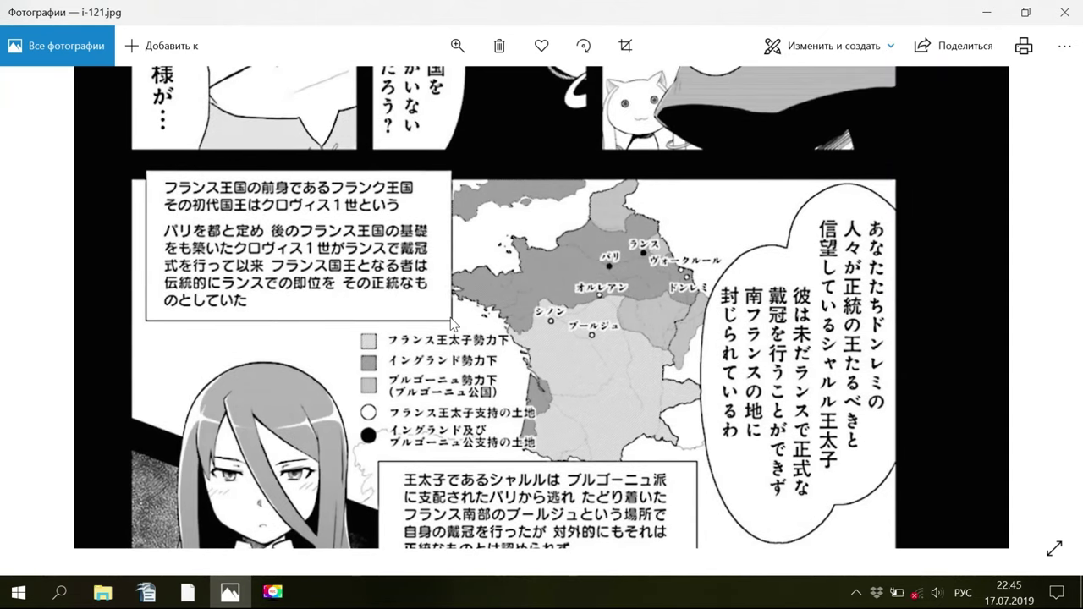
Switch to Photoshop and paste "Орлеан" into a new text box drawn over the Japanese city name オルレアン on the map
left_click(188, 596)
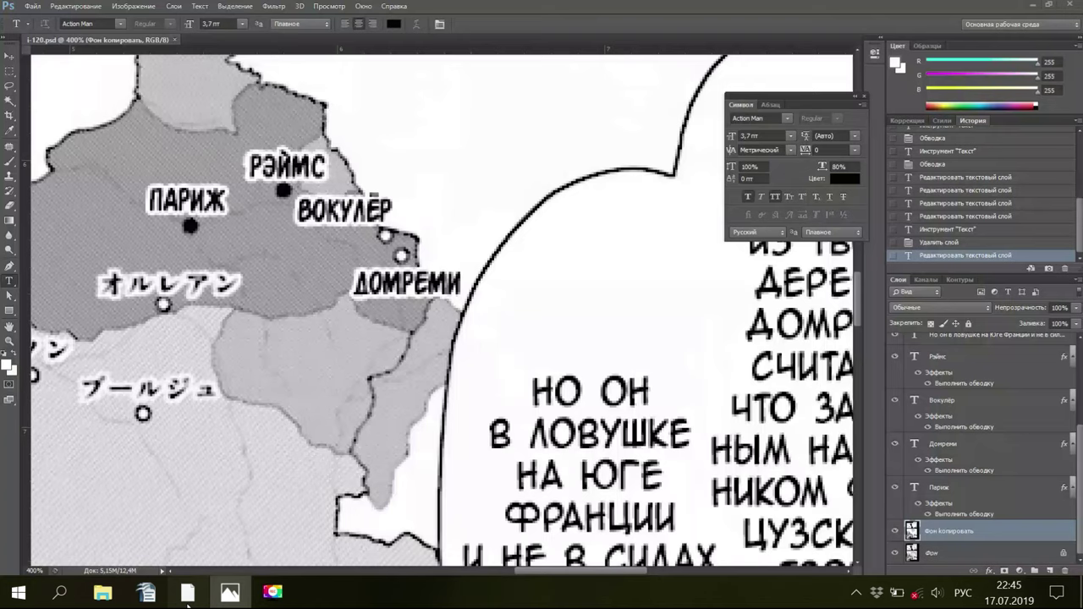
key("space")
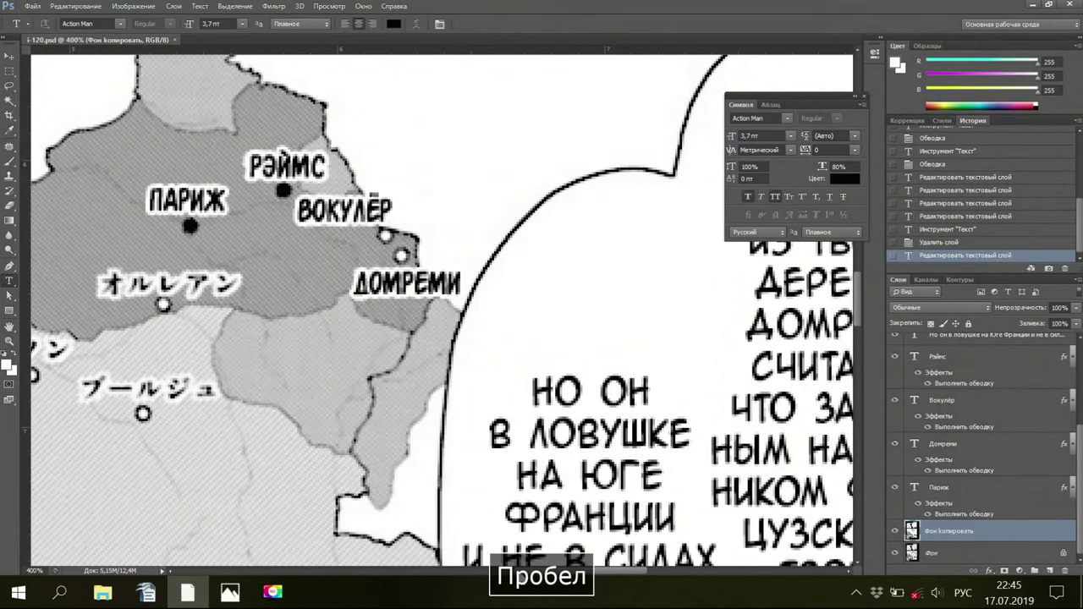
left_click_drag(514, 572, 465, 573)
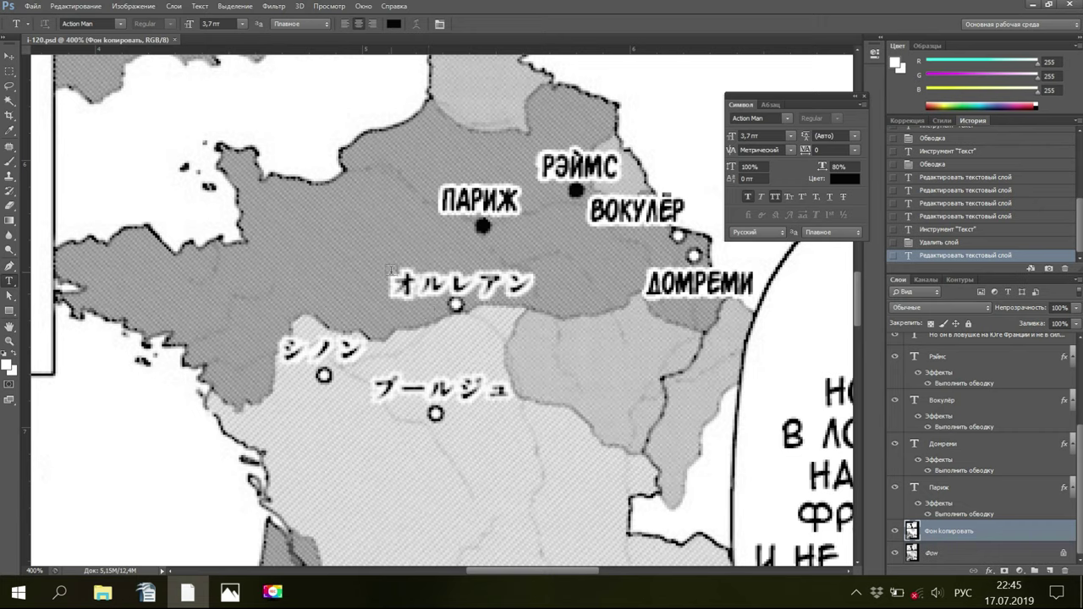
left_click_drag(391, 272, 531, 296)
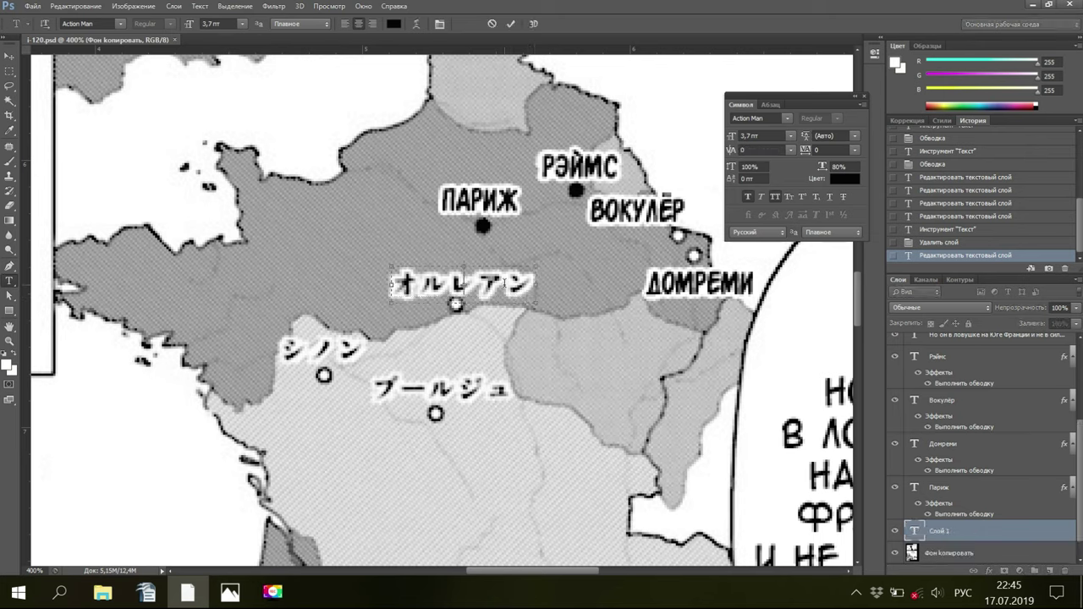
right_click(504, 286)
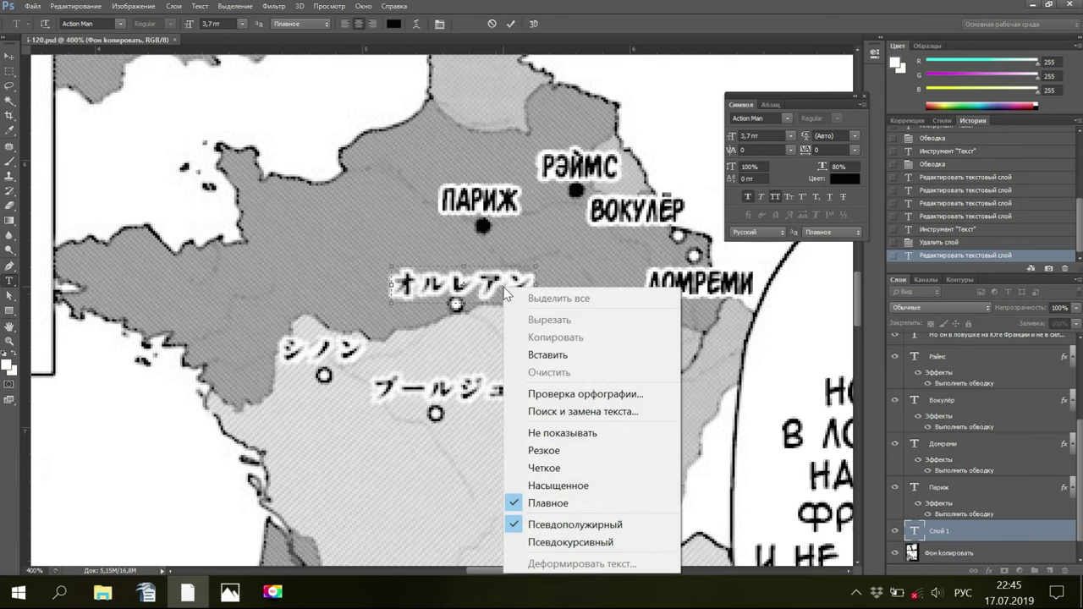
left_click(534, 355)
Set the kerning of the whole "Орлеан" text to Metric (Метрический) and commit the text layer
left_click_drag(508, 285, 372, 273)
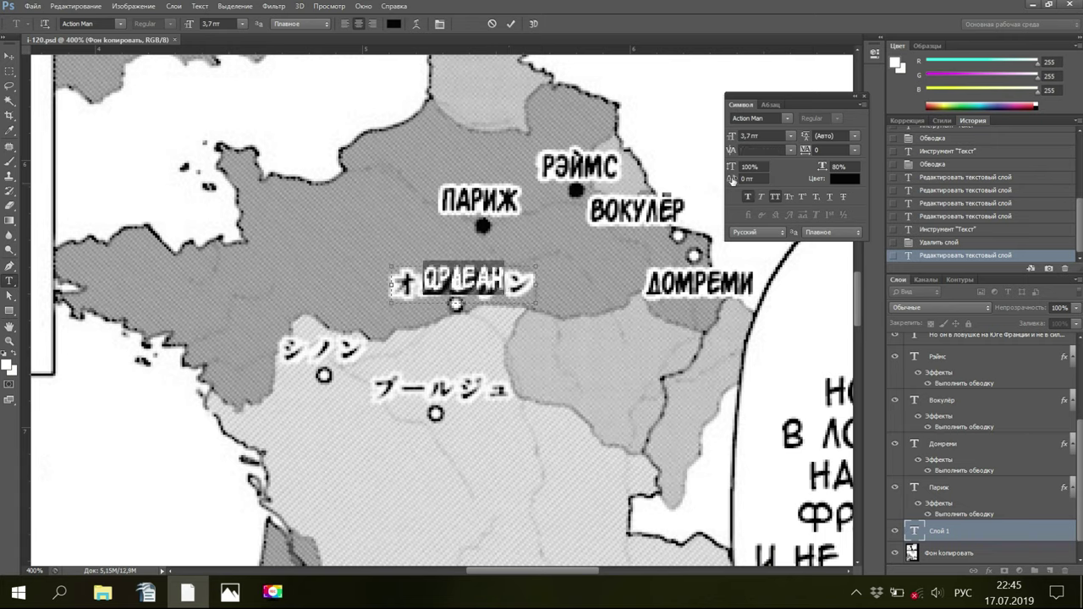
left_click(790, 150)
left_click(784, 169)
left_click(928, 533)
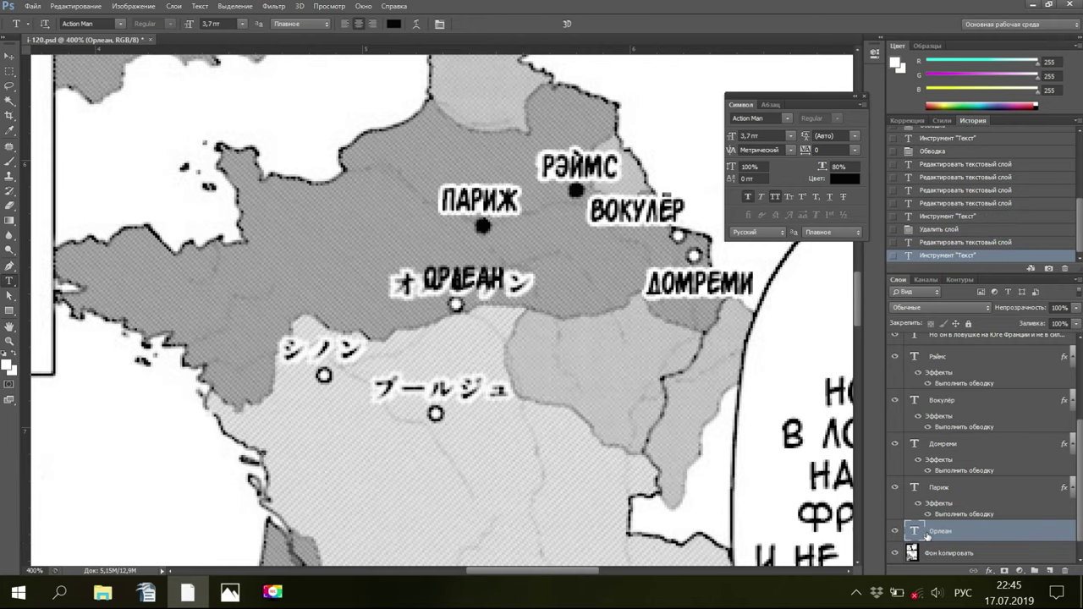
Add a 2 px white (ffffff) outside stroke to the Орлеан layer and shift the label to sit just above its city marker
right_click(927, 533)
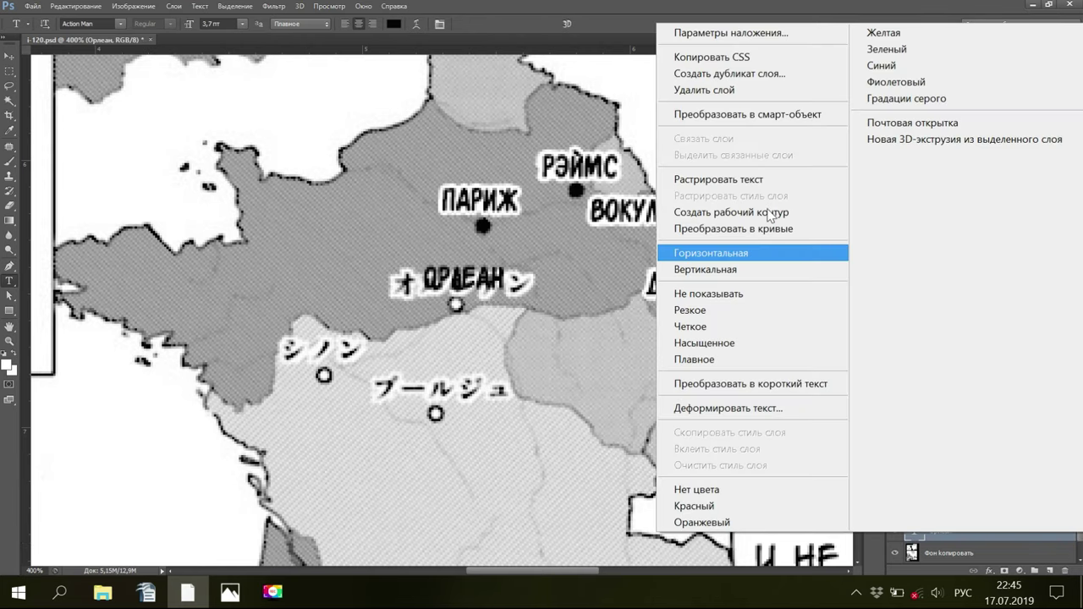
left_click(709, 34)
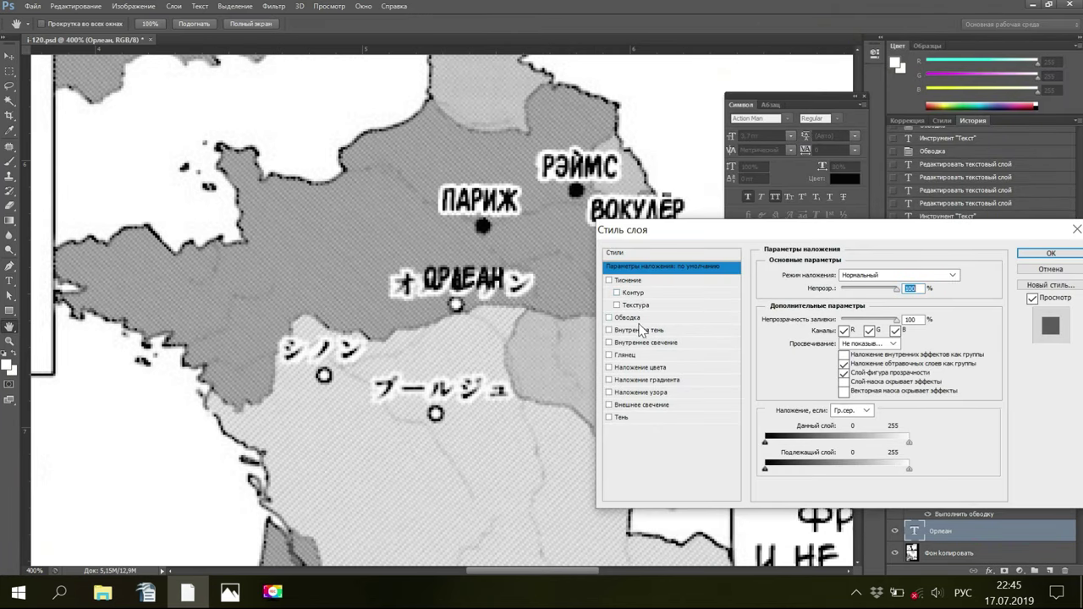
left_click(628, 318)
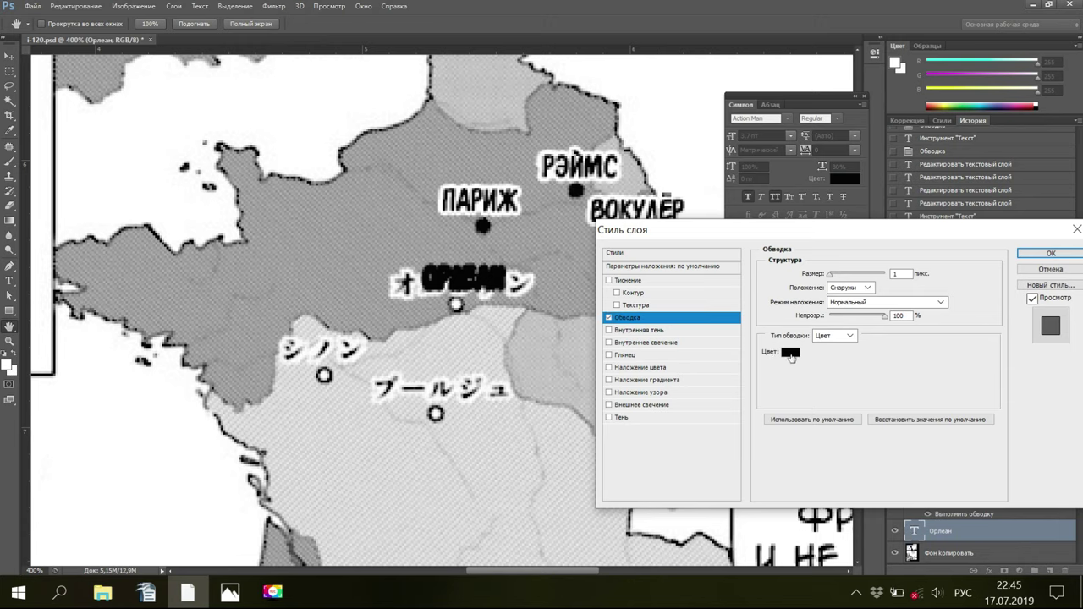
left_click(790, 352)
left_click(671, 281)
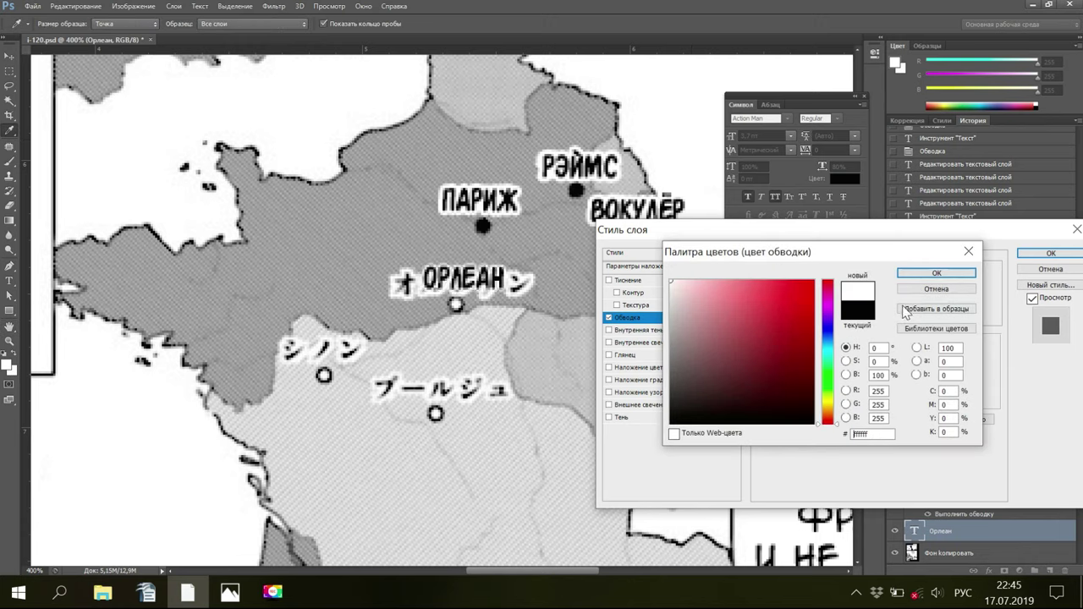
left_click(924, 277)
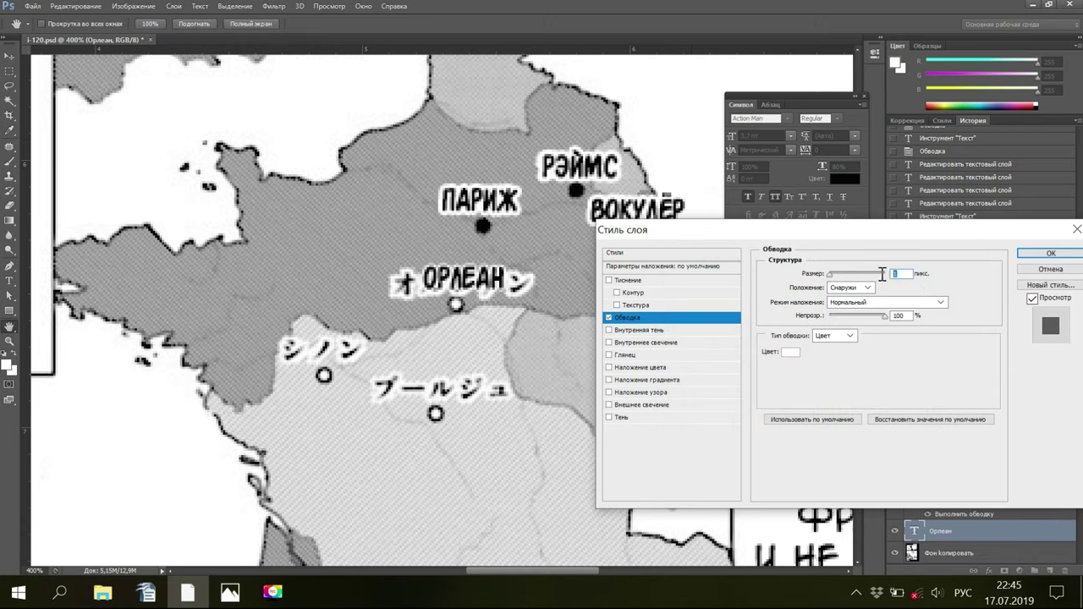
type("2")
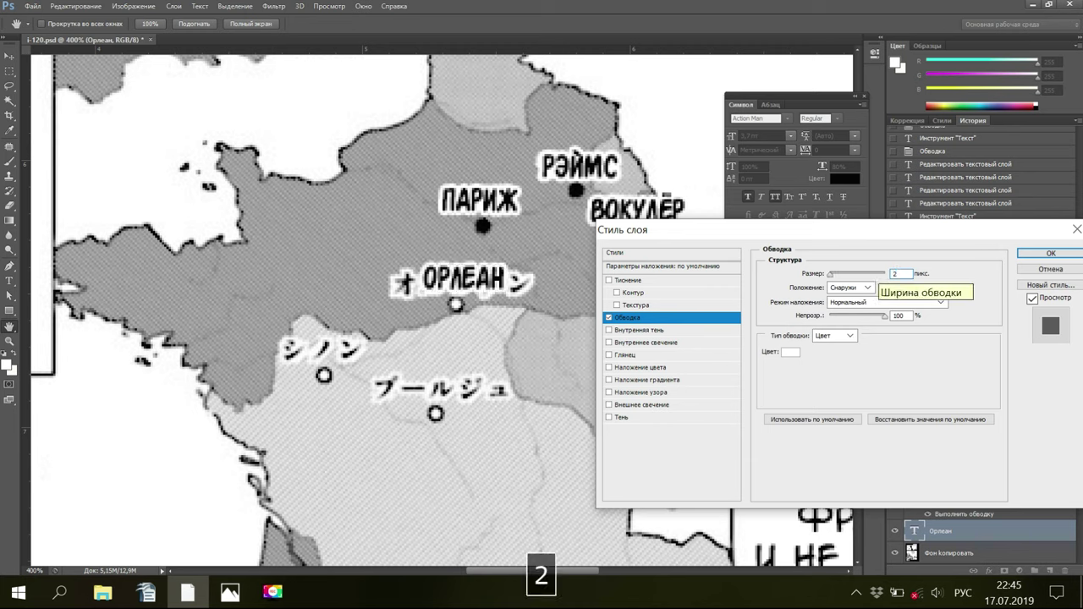
key("Return")
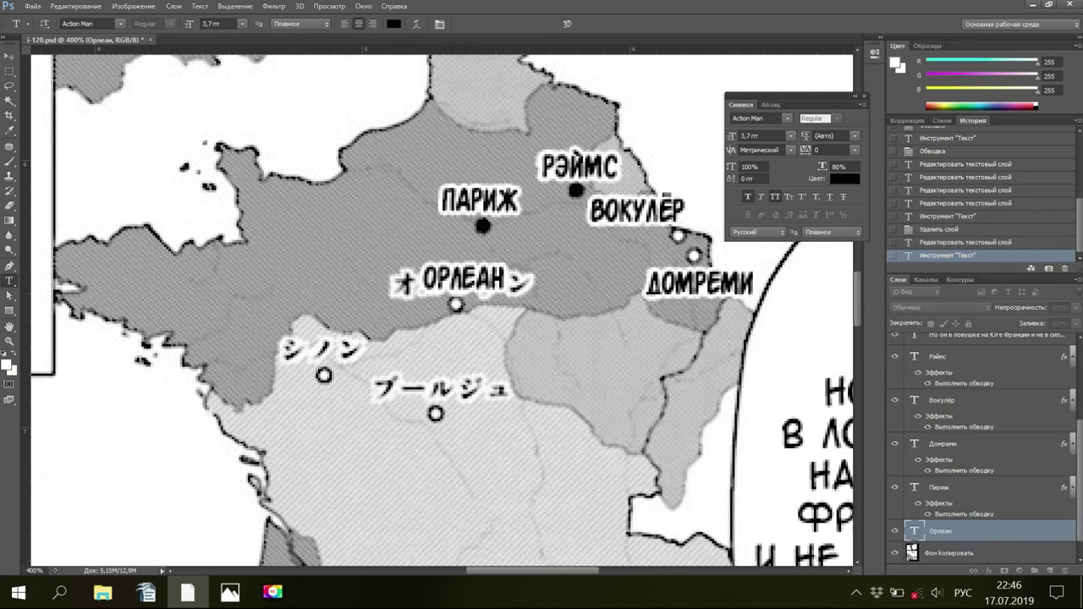
left_click(10, 56)
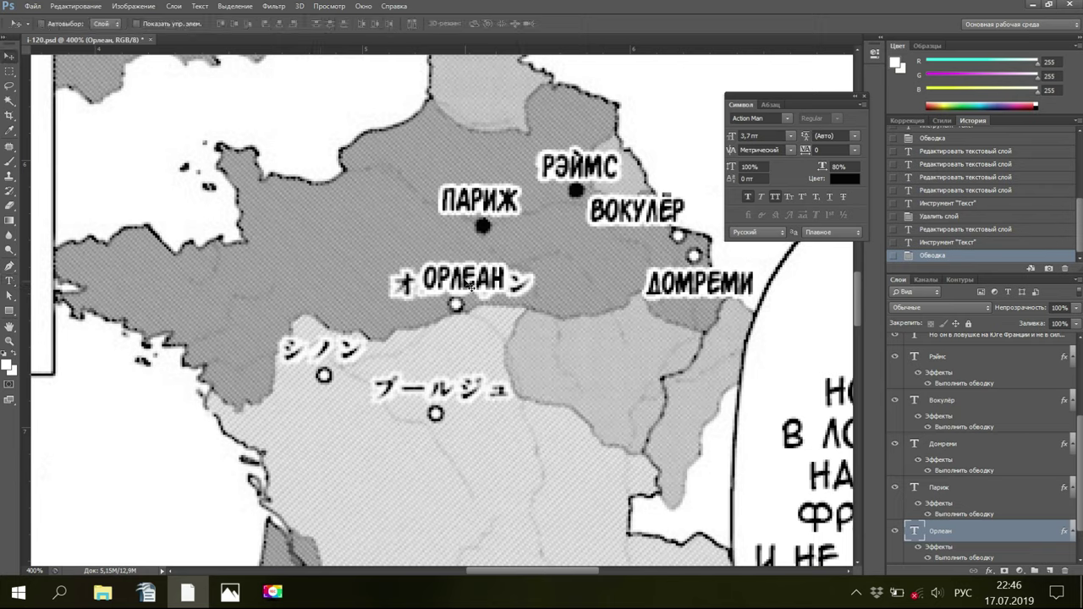
mouse_move(469, 285)
left_mouse_down()
mouse_move(453, 282)
mouse_move(466, 286)
left_mouse_up()
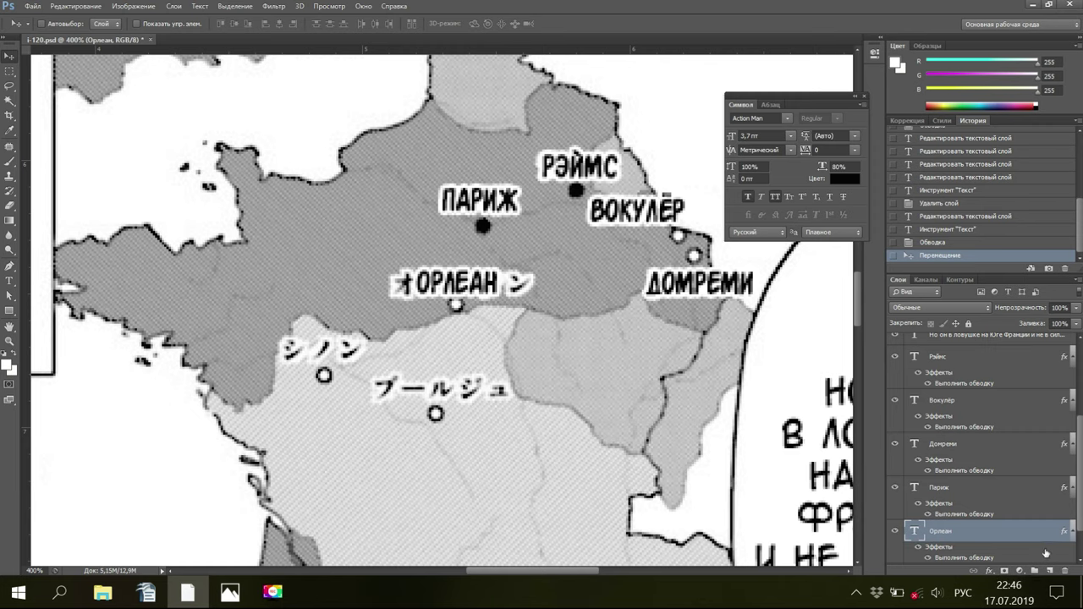
On the "Фон копировать" layer, use a smaller Clone Stamp to cover the Japanese character before the ОРЛЕАН label with nearby hatched map texture
scroll(1013, 550, "down", 1)
left_click(939, 533)
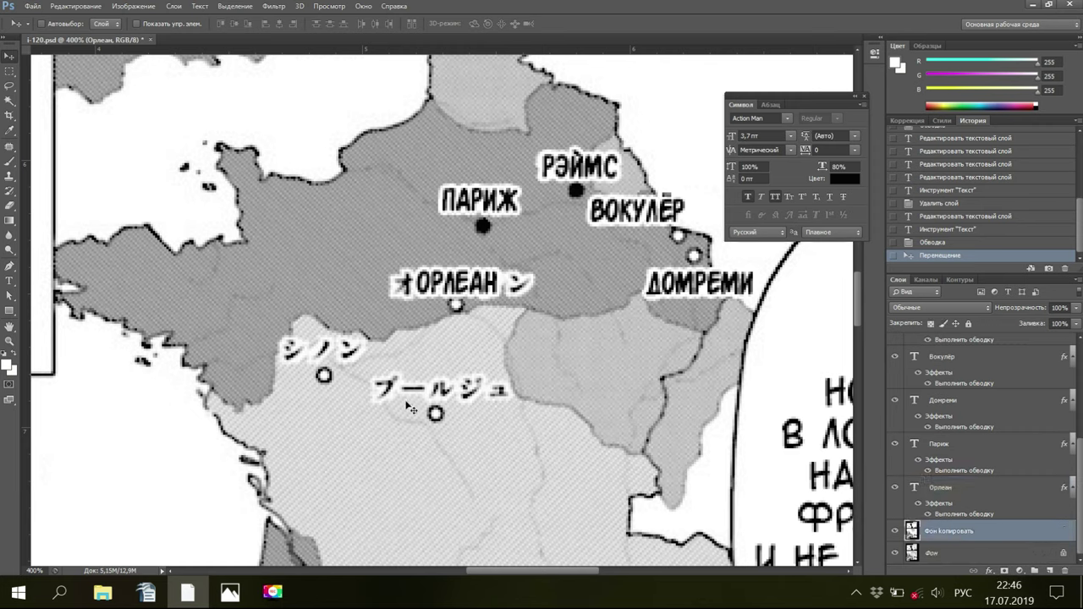
left_click(9, 176)
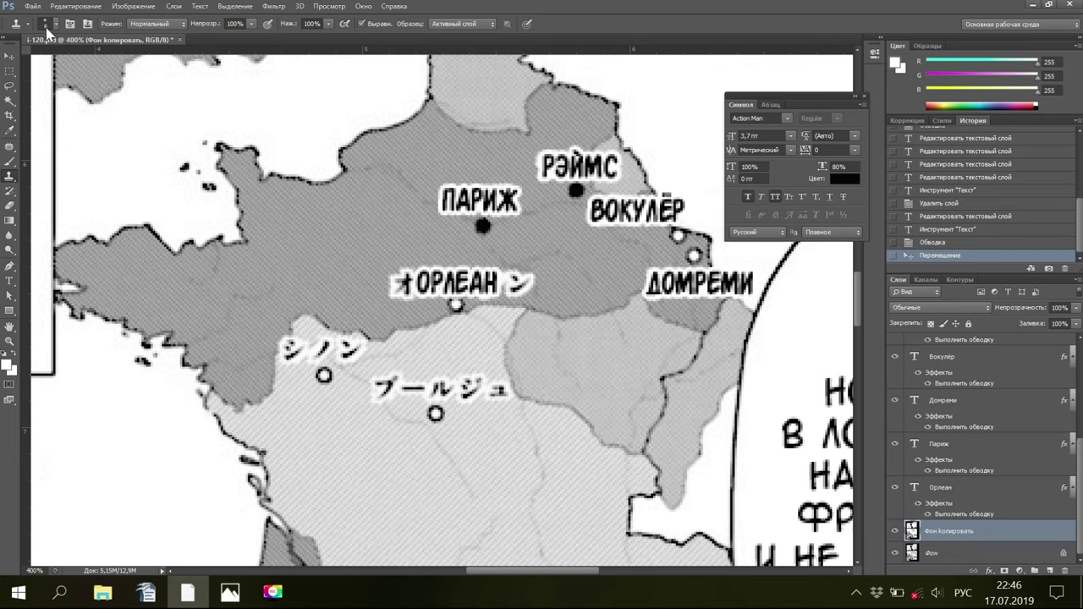
key("bracketleft")
key("alt")
left_click(368, 285, "alt")
left_click(390, 279)
left_click(401, 273)
left_click(411, 272)
left_click(406, 275)
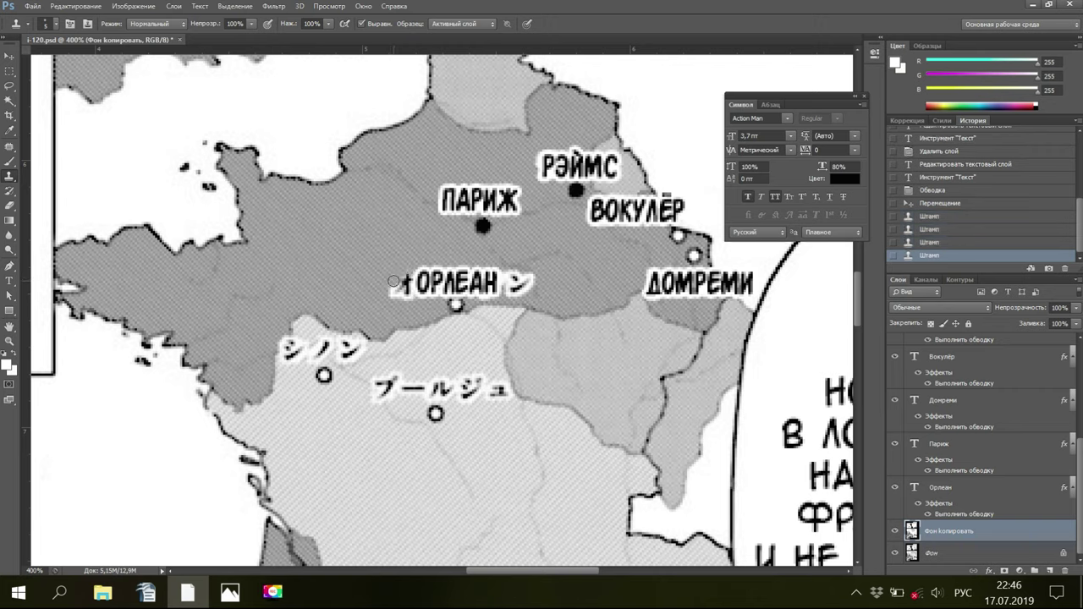
left_click(394, 296)
left_click(395, 295)
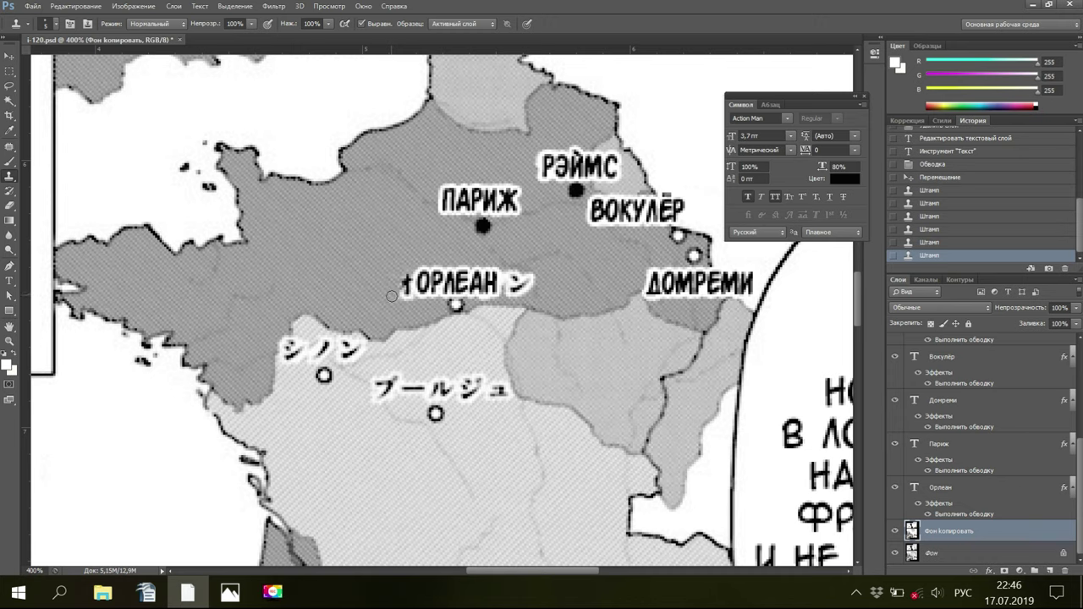
left_click(401, 297)
left_click(405, 298)
left_click(409, 298)
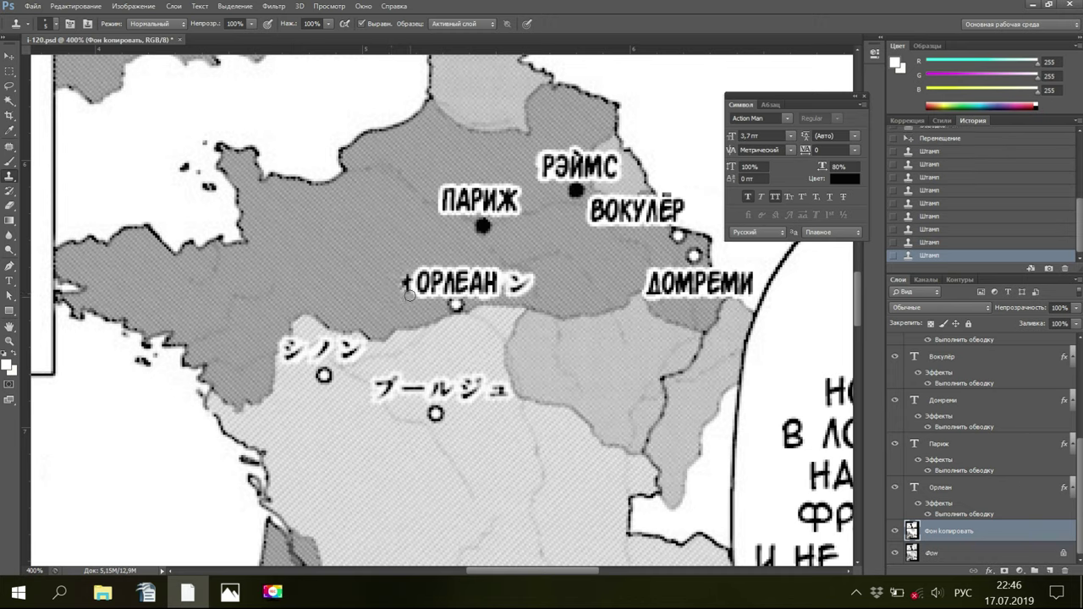
left_click(407, 293)
left_click(407, 280)
Revert the last few clone stamp strokes to restore the city marker beside ВОКУЛЁР
key("alt")
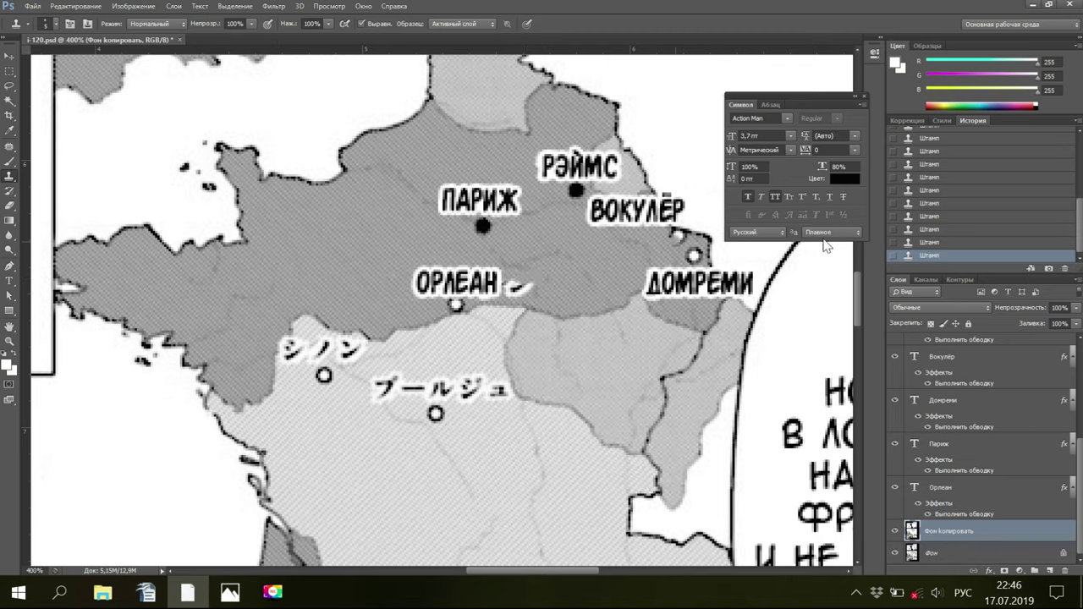
left_click(926, 229)
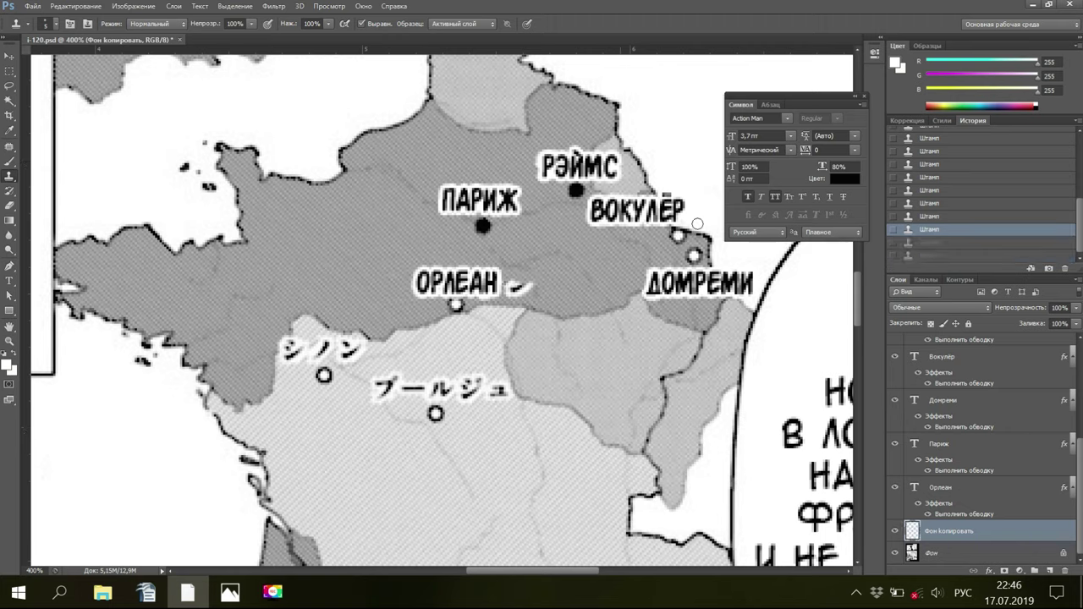
key("ctrl+alt+z")
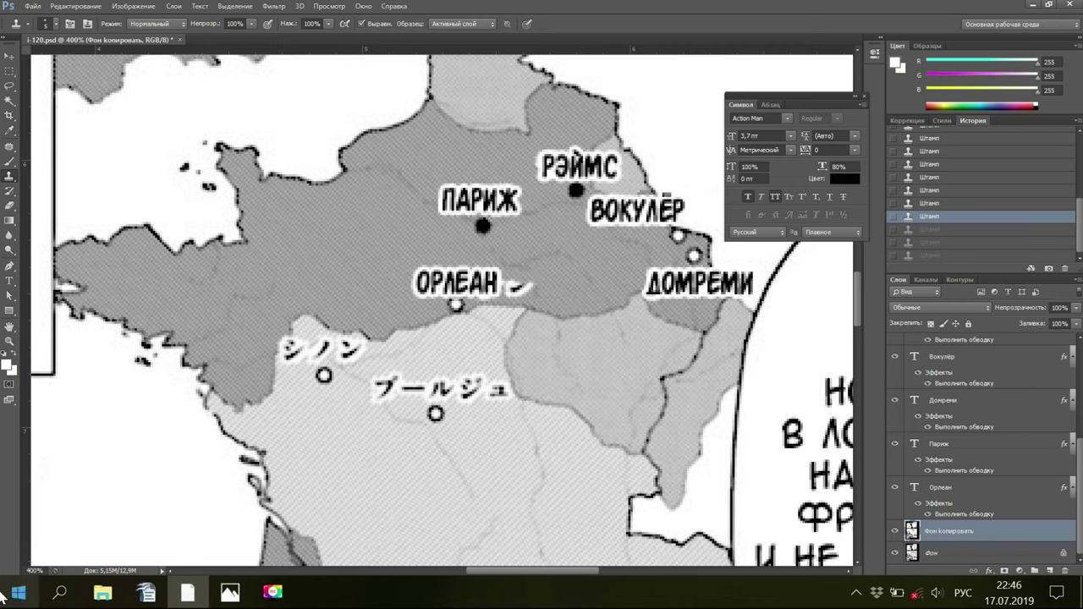
Clone nearby hatched map texture over the leftover Japanese character after the ОРЛЕАН label, reverting and redoing any stroke that mismatches
left_click(531, 285, "alt")
left_click(522, 284)
left_click(515, 282)
left_click(509, 282)
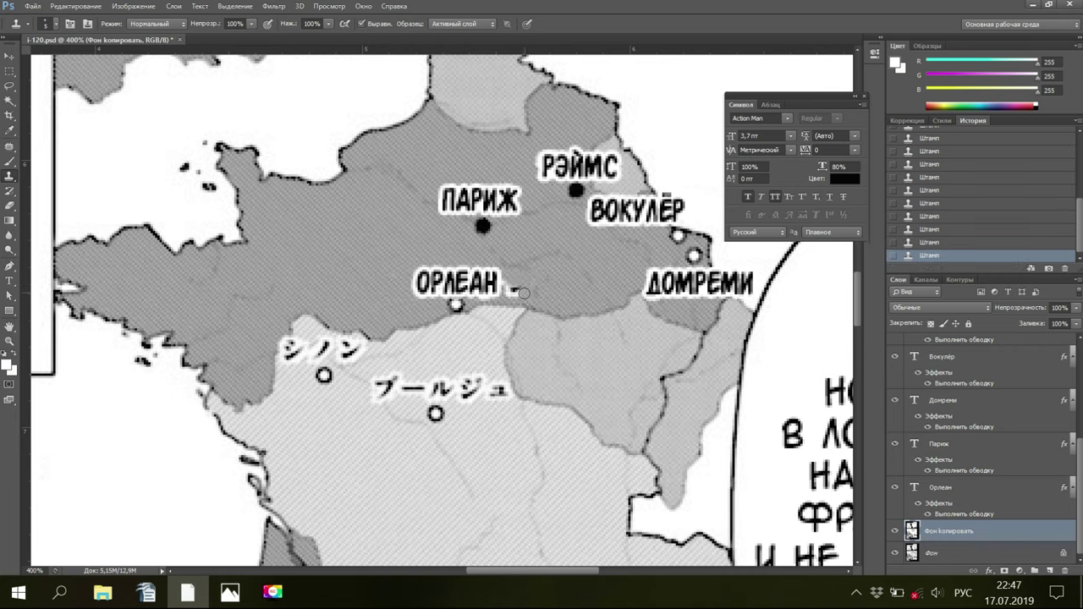
left_click(930, 243)
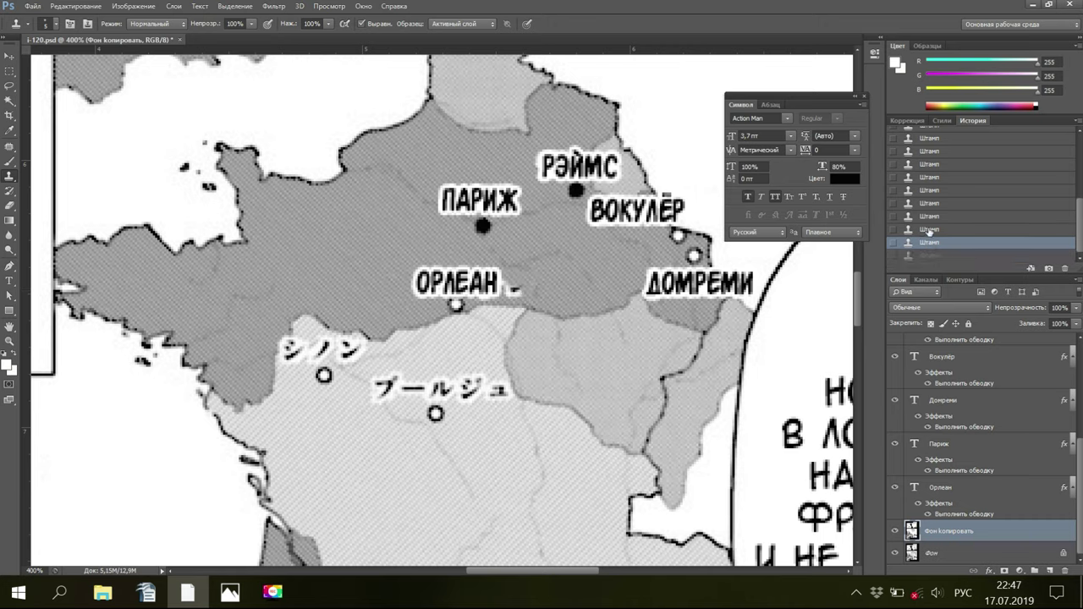
left_click(930, 231)
key("ctrl+alt+z")
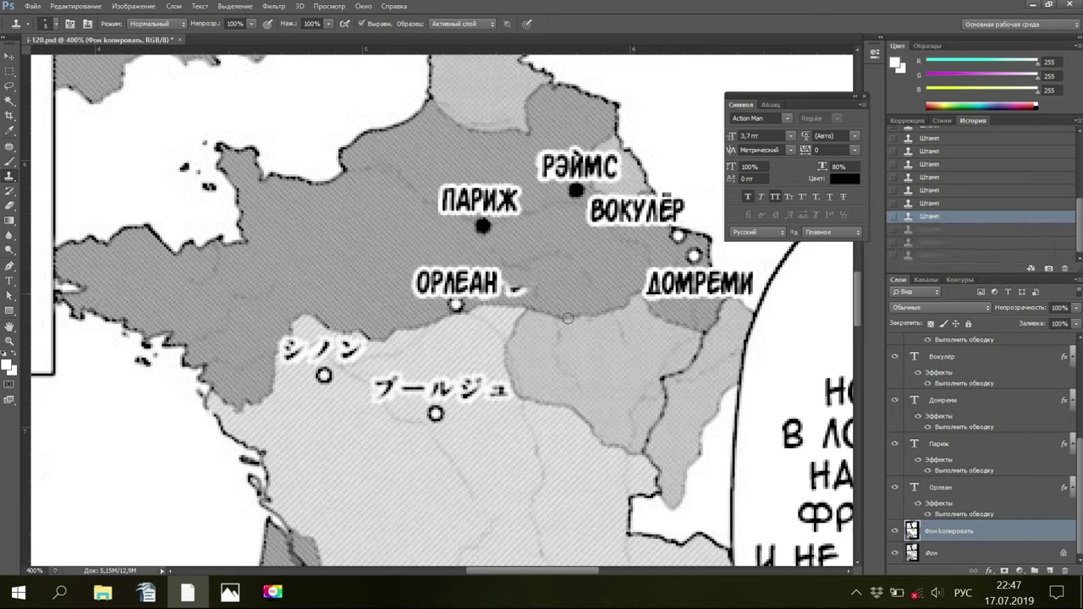
key("ctrl+shift+z")
key("ctrl+shift+z")
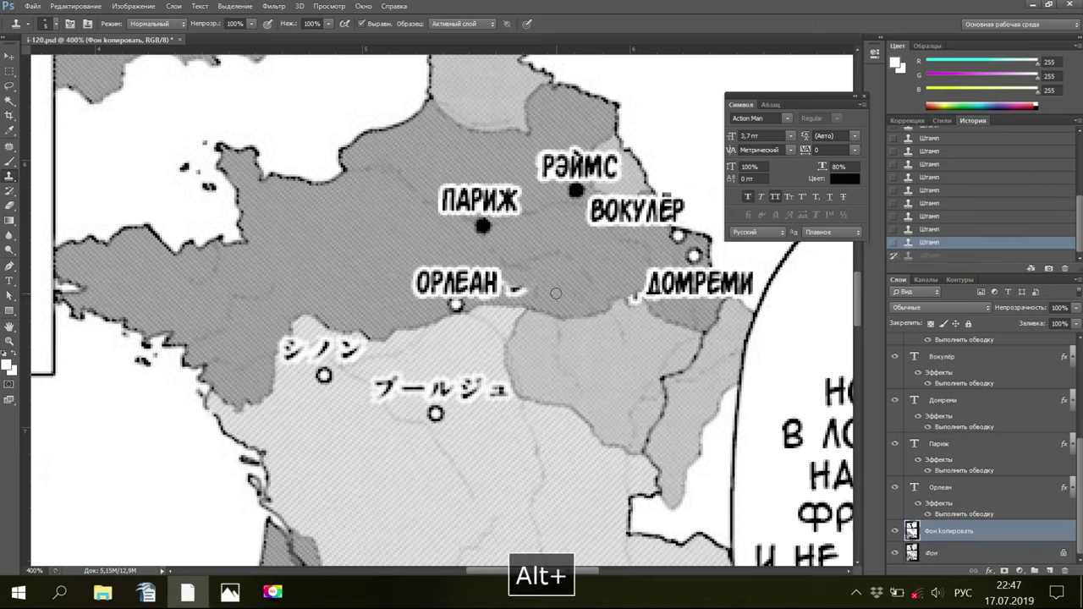
key("ctrl+shift+z")
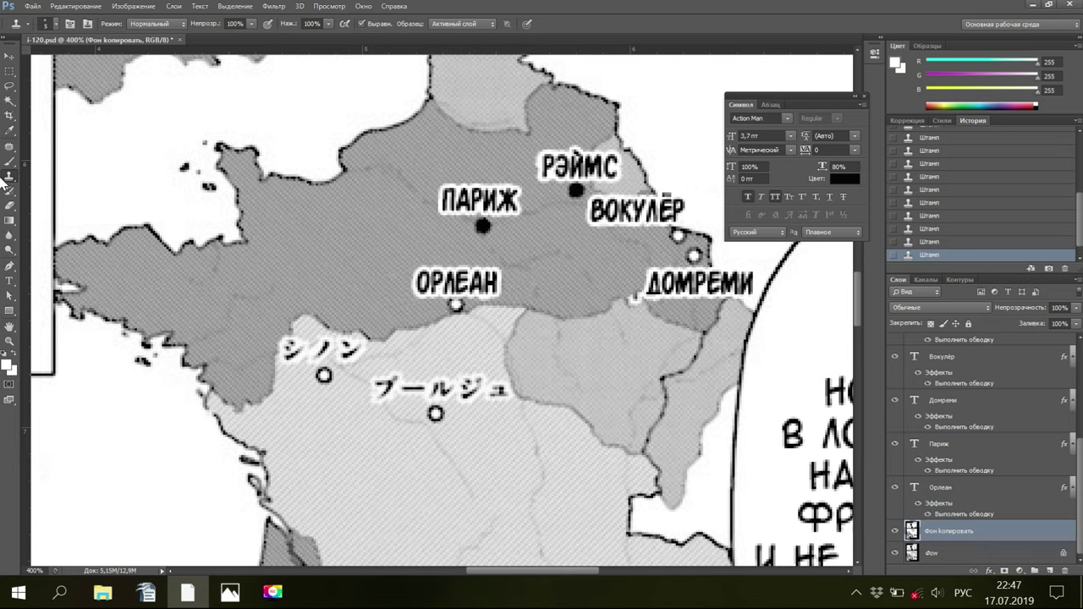
Shift the Орлеан text layer slightly up and left so it clears its city marker, keeping the background layer in place
left_click(8, 57)
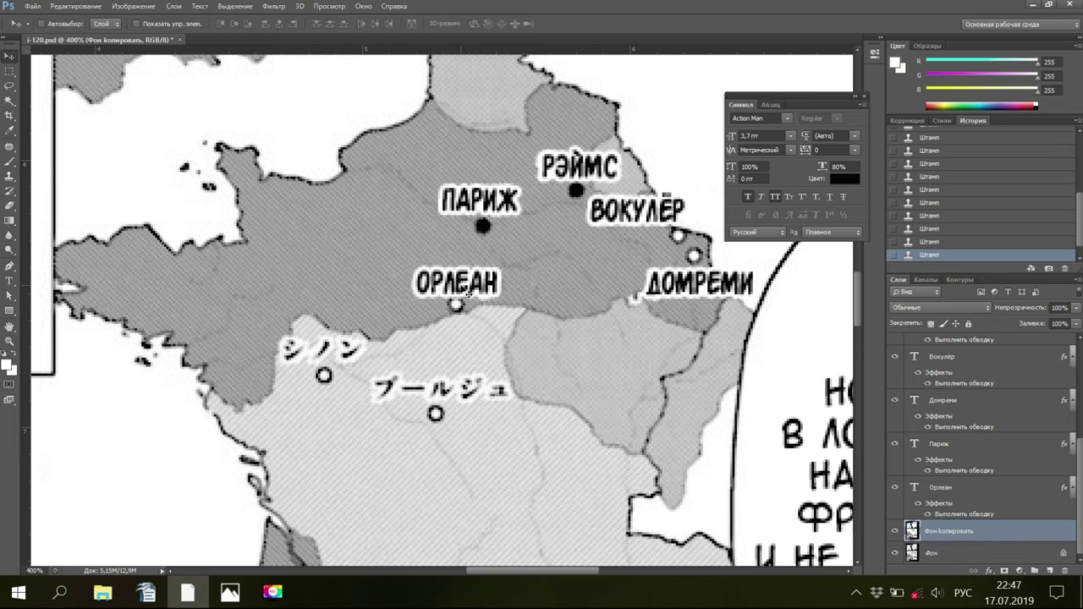
left_click_drag(464, 287, 462, 280)
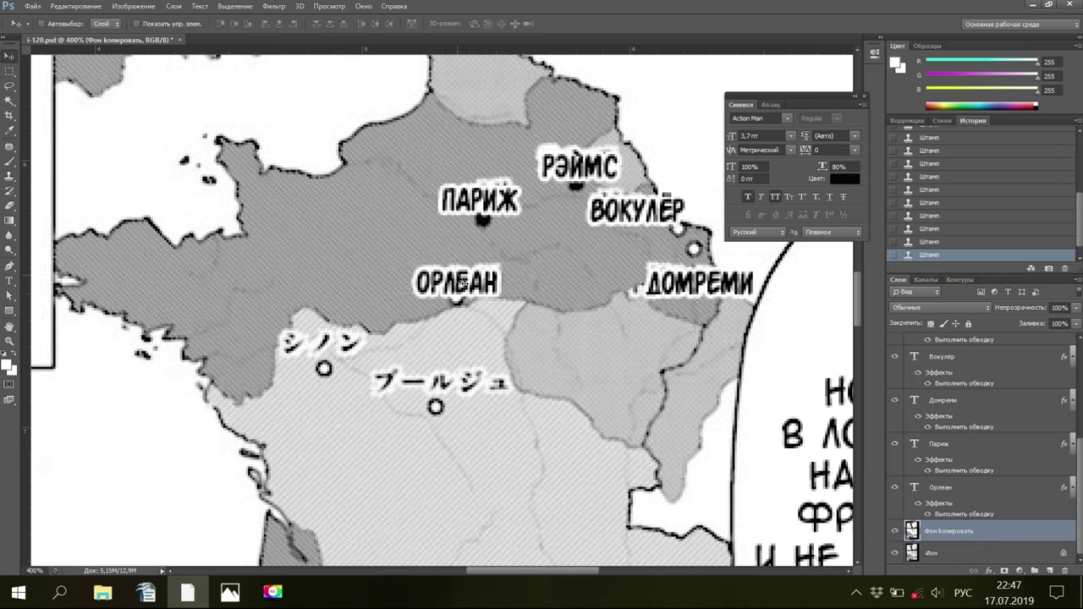
left_click(942, 243)
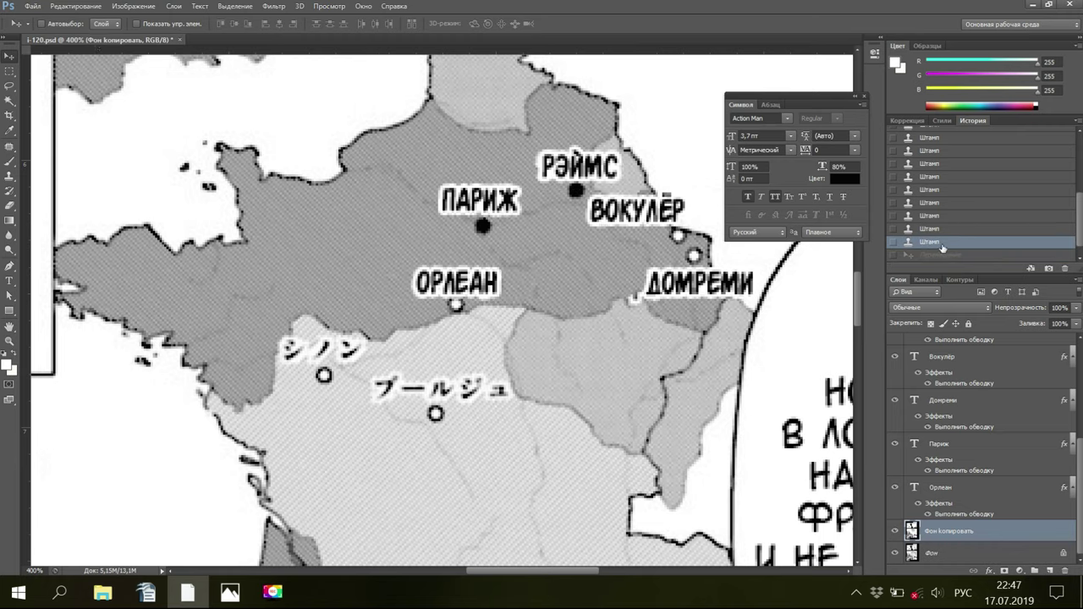
left_click(931, 489)
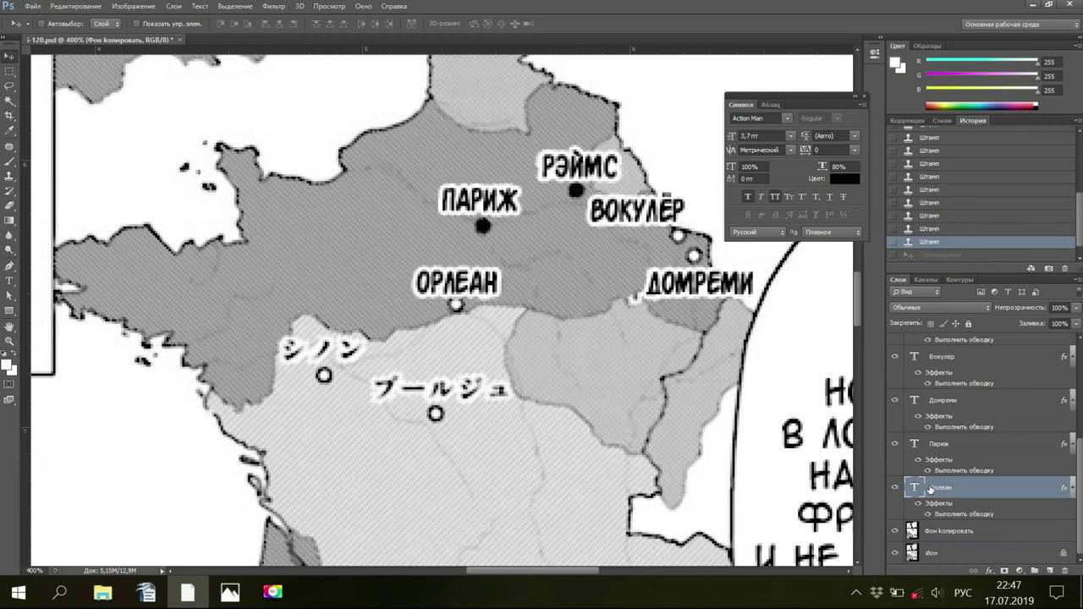
left_click(931, 230)
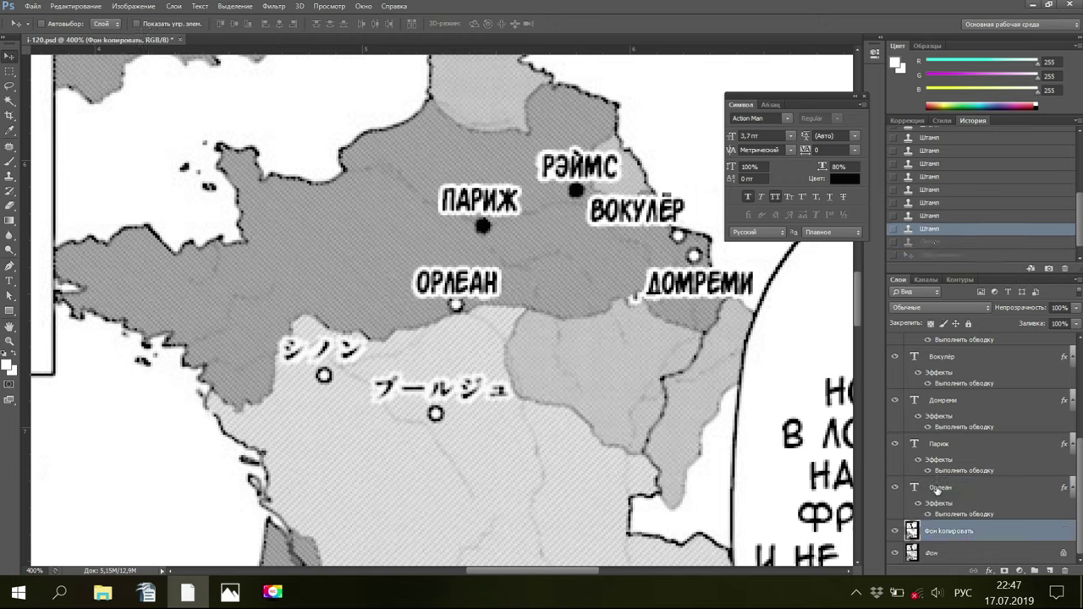
left_click(936, 490)
mouse_move(463, 279)
left_mouse_down()
mouse_move(459, 270)
mouse_move(461, 280)
left_mouse_up()
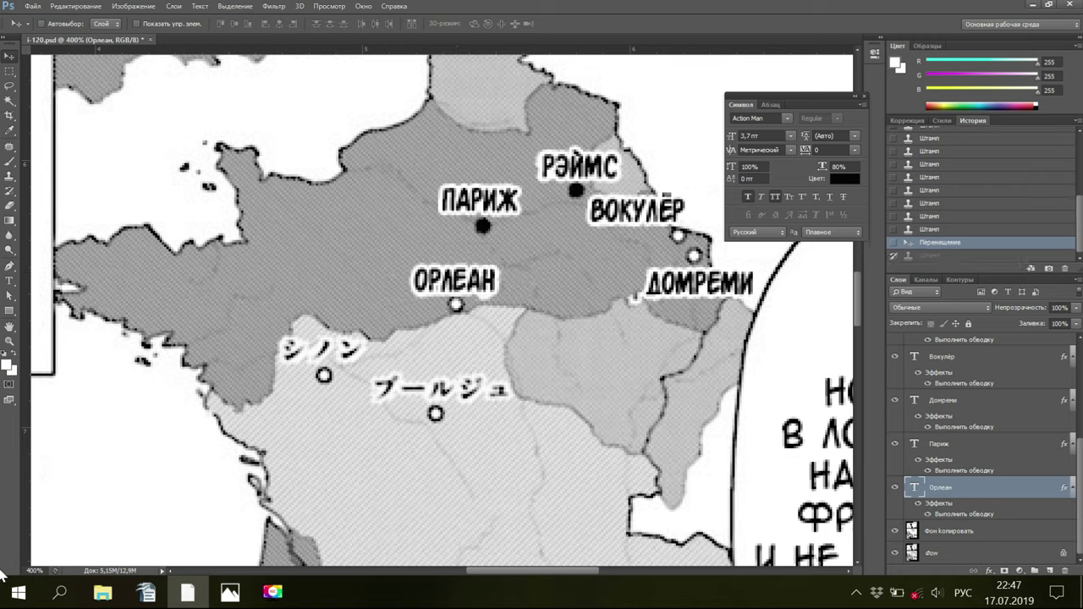
With a smaller Clone Stamp on the "Фон копировать" layer, retouch the leftover traces beneath the ОРЛЕАН label near its city marker
left_click_drag(34, 569, 22, 566)
type("450")
key("Return")
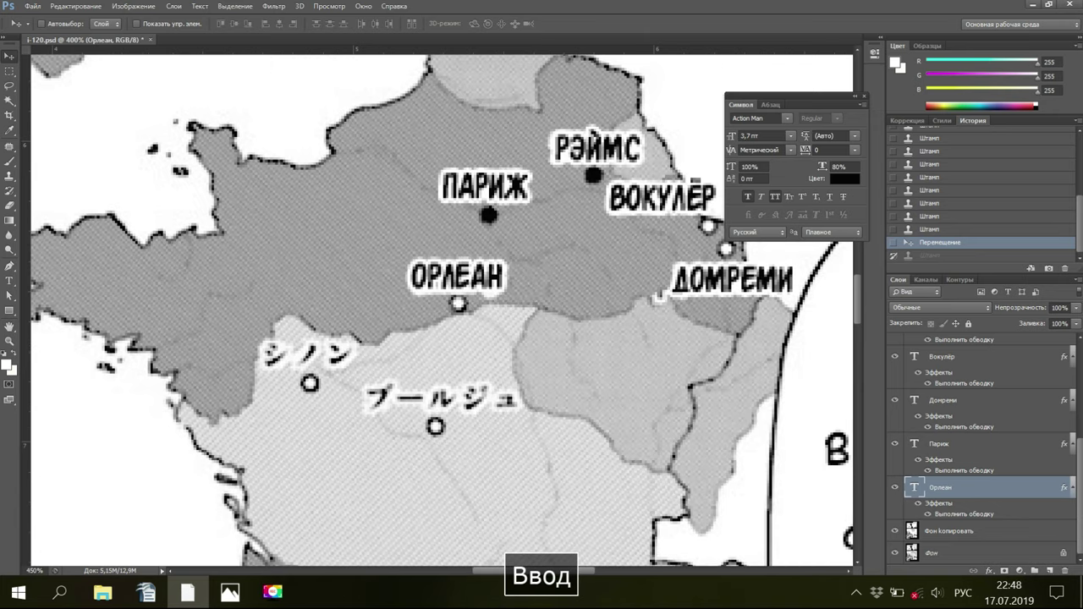
left_click(10, 175)
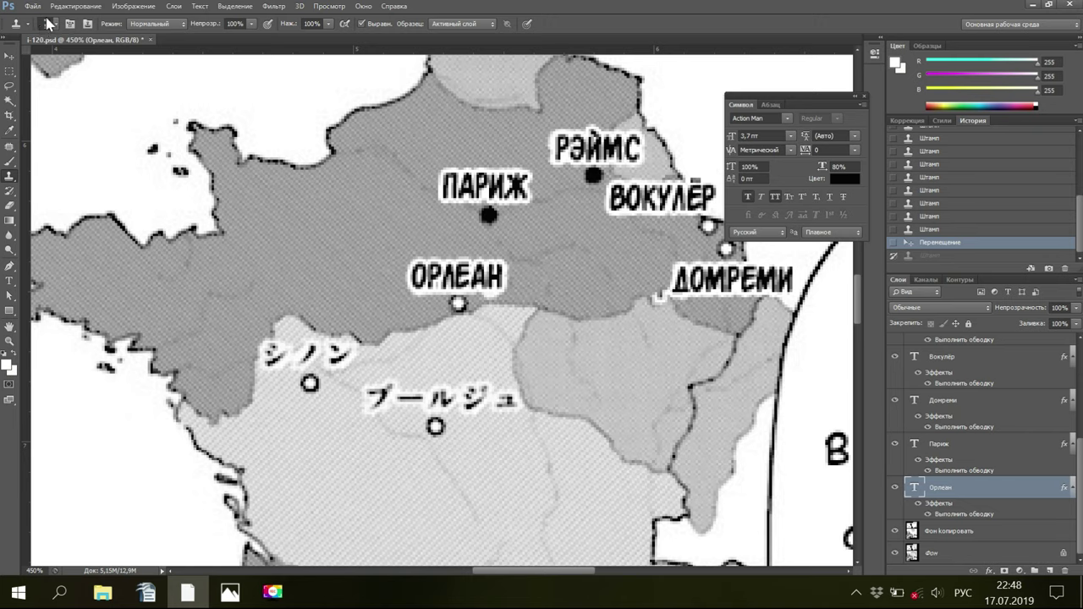
key("bracketleft")
key("bracketleft")
key("alt")
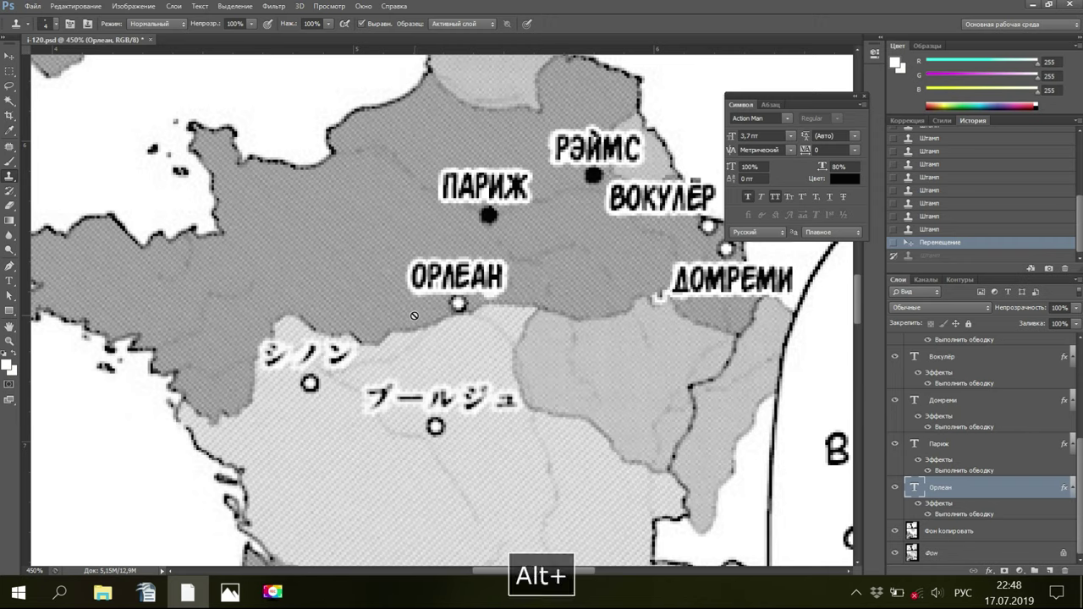
left_click(960, 532)
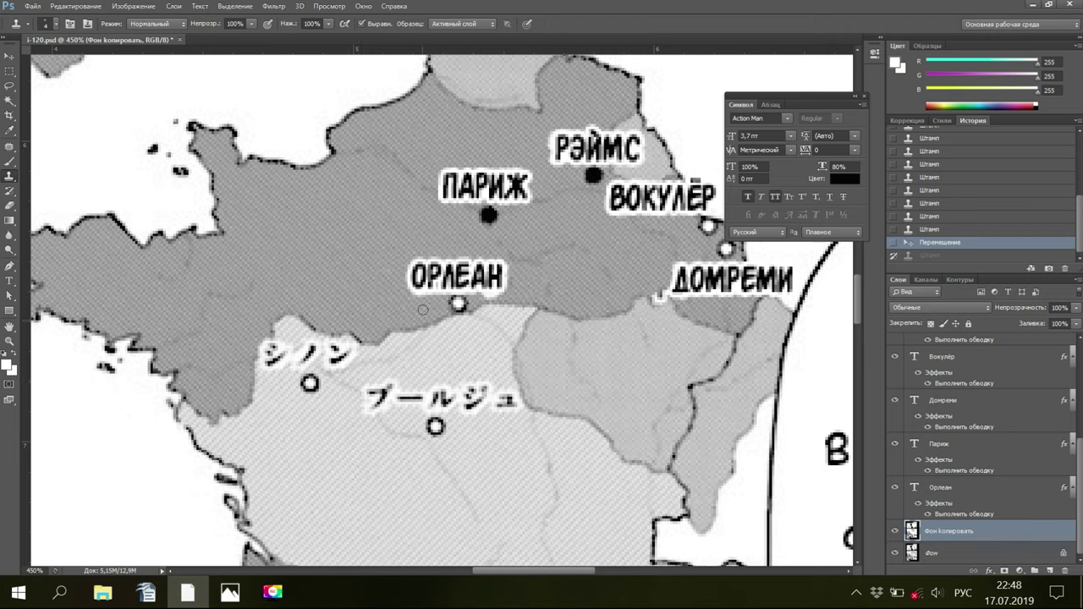
key("alt")
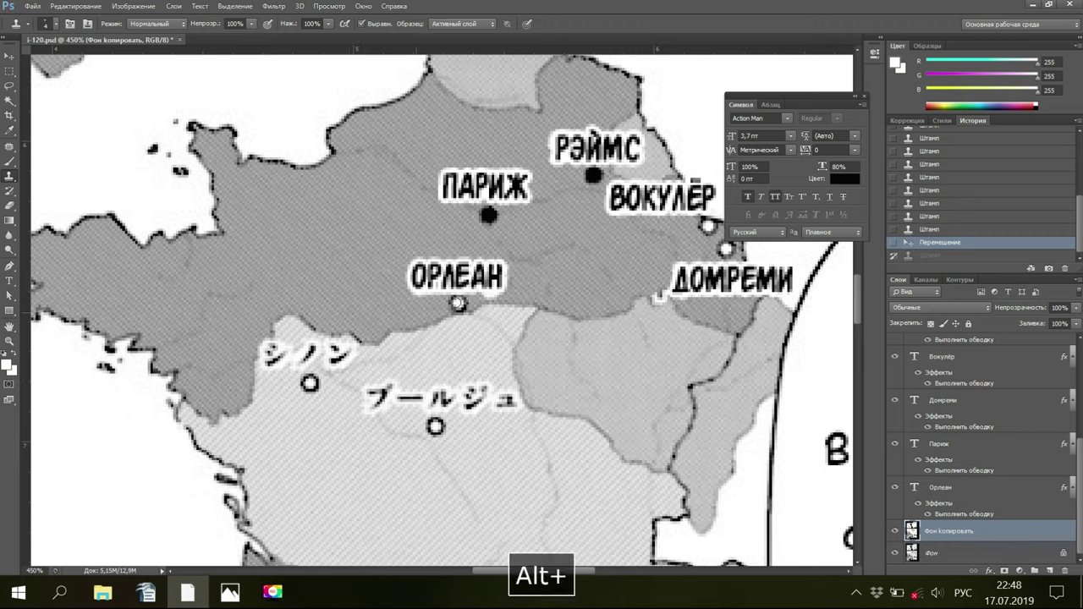
left_click(457, 303, "alt")
left_click(491, 297)
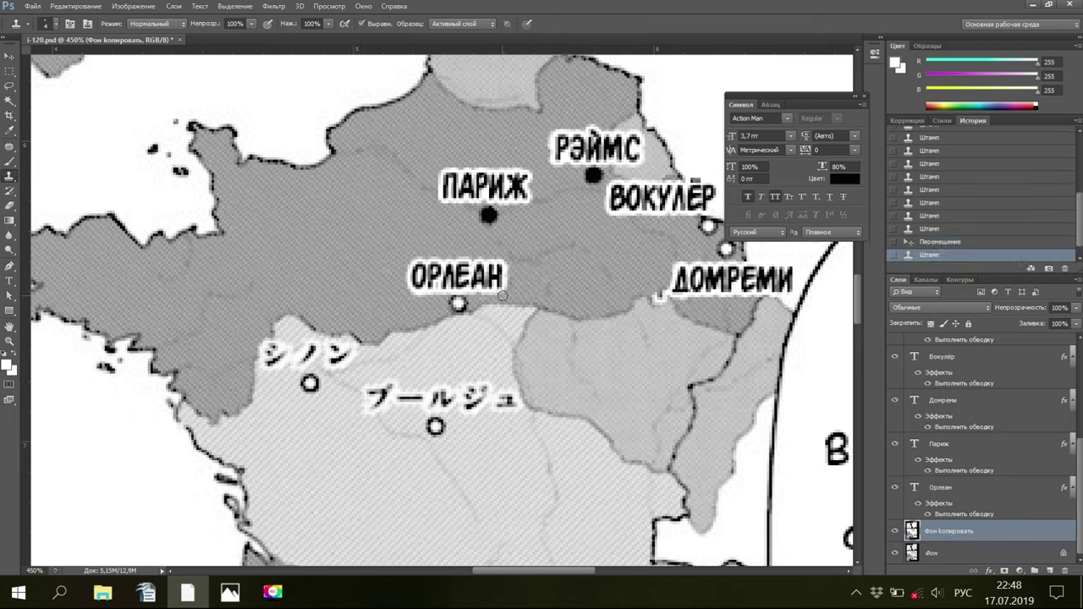
left_click(488, 293)
Clone clean hatched texture over the remaining traces along the right end of the ОРЛЕАН label, undoing the mismatched stroke
left_click(508, 277)
key("ctrl+z")
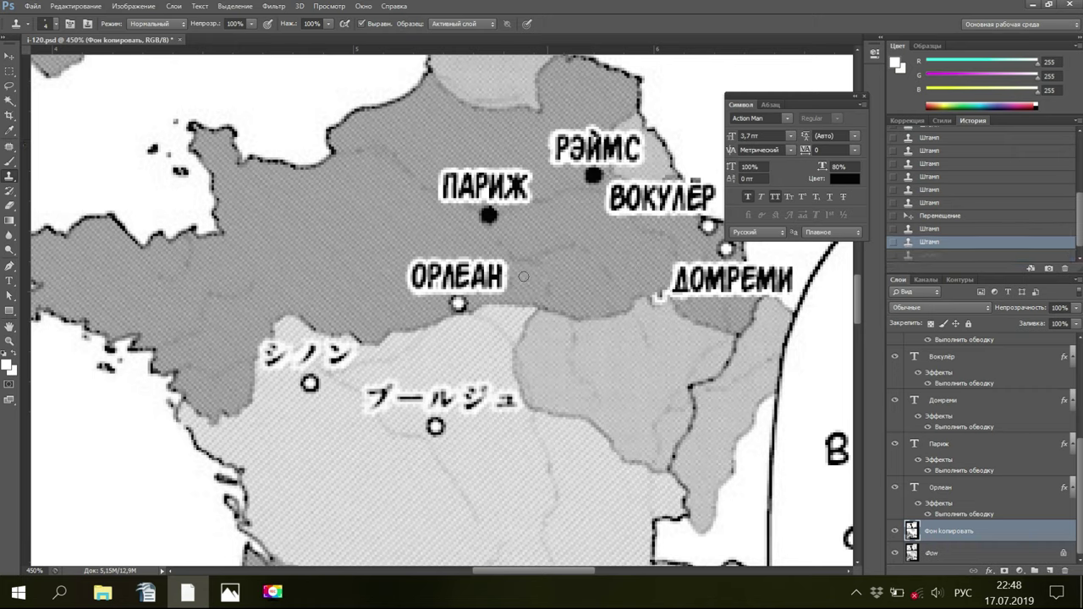
left_click(522, 275, "alt")
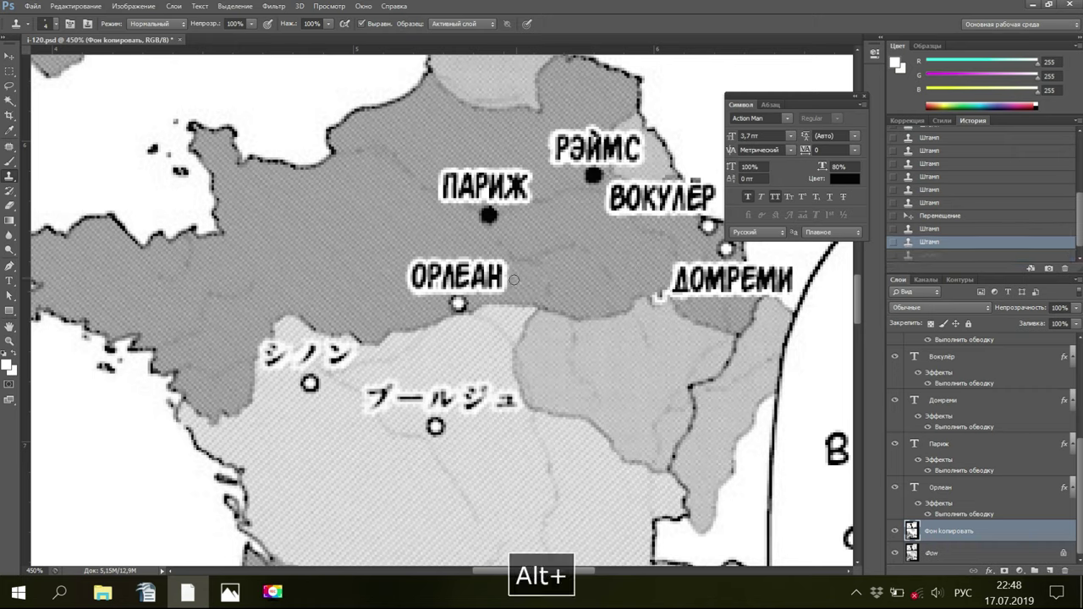
left_click(512, 280)
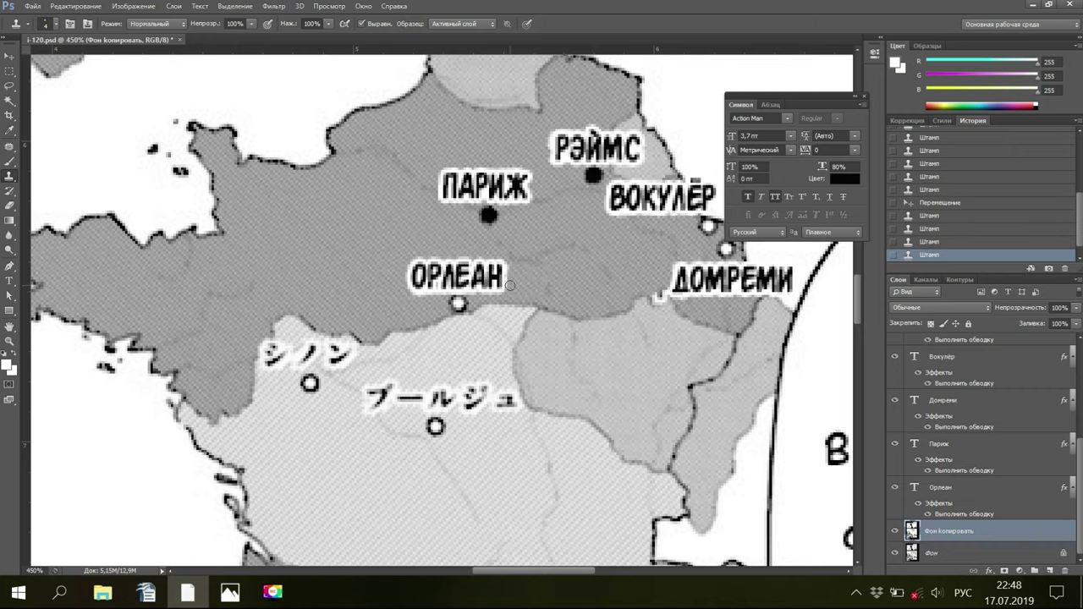
left_click(510, 285)
left_click(381, 302)
Brush white on the "Фон копировать" layer behind the letters of ОРЛЕАН to fill the gaps showing map texture
left_click(9, 161)
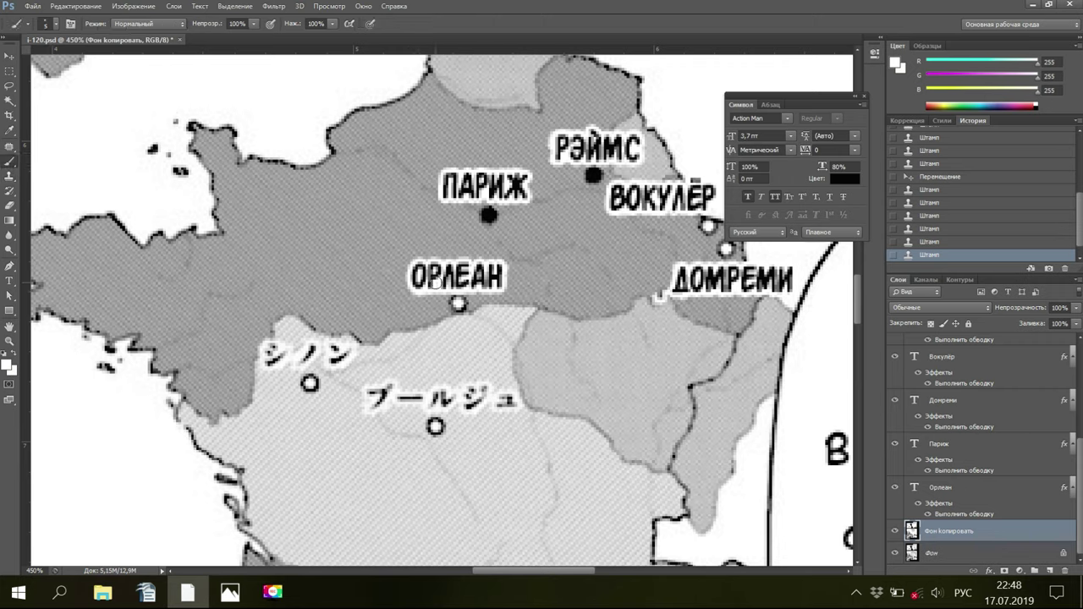
left_click(435, 283)
left_click(427, 278)
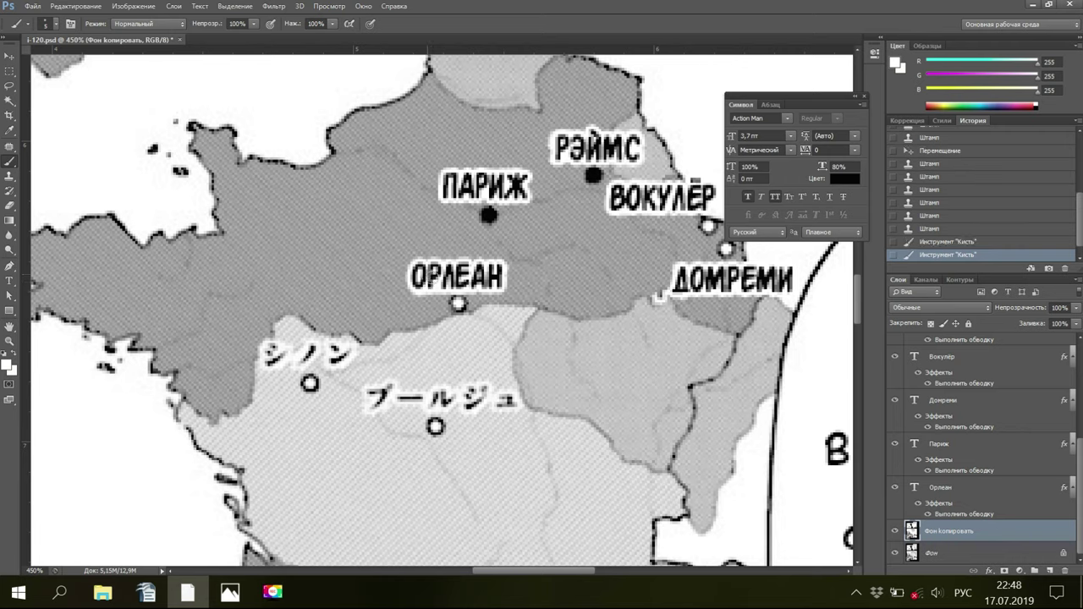
left_click(456, 277)
left_click(466, 273)
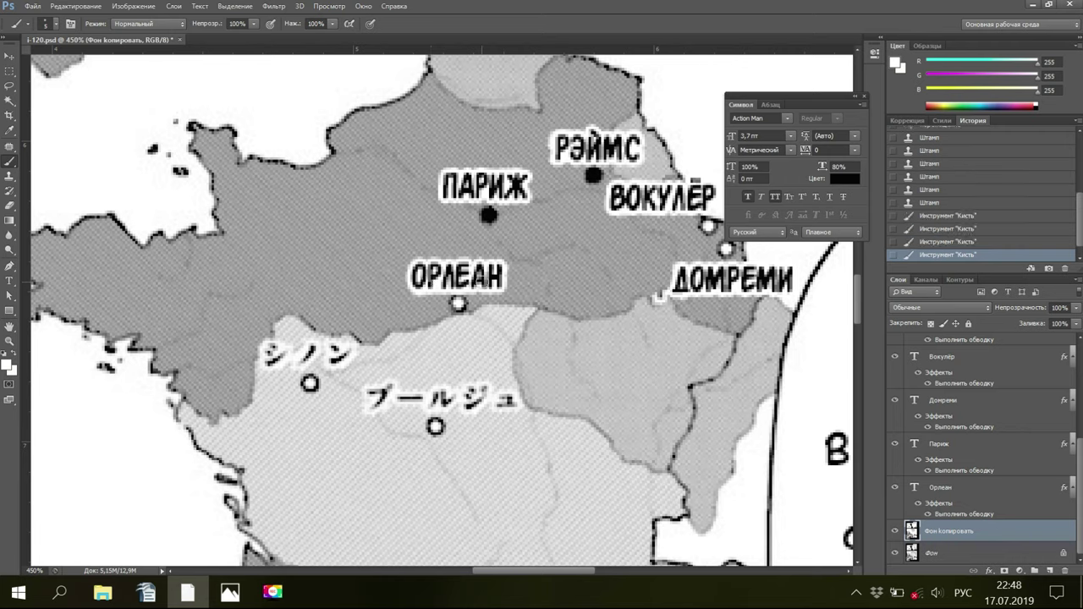
left_click(485, 281)
left_click(486, 278)
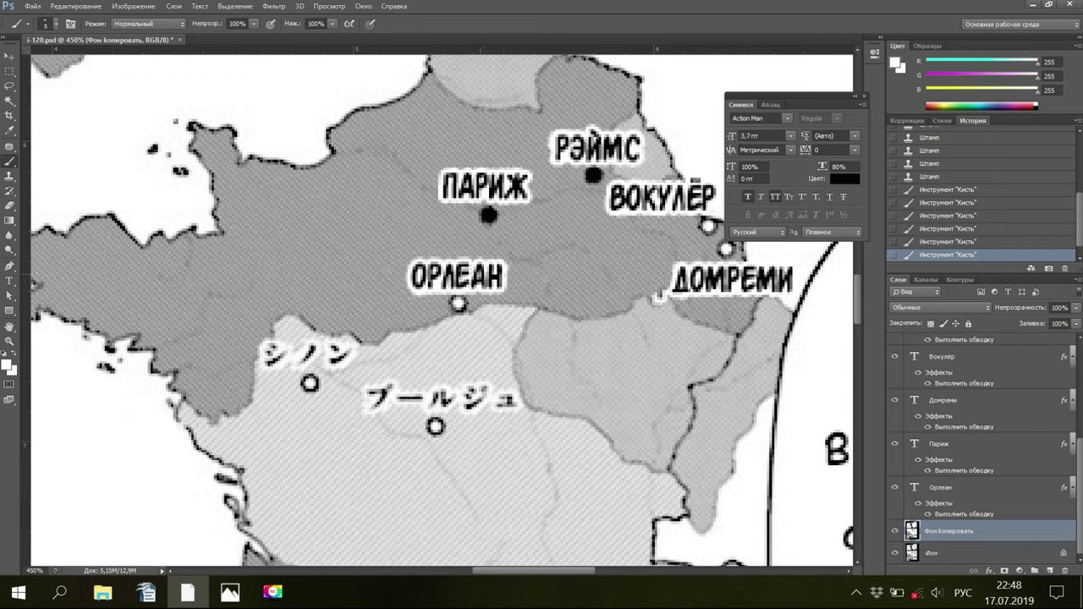
left_click(424, 264)
Check the original map in i-121.jpg in Photos, return to Photoshop and shift the Домреми label left over the leftover mark
left_click(6, 283)
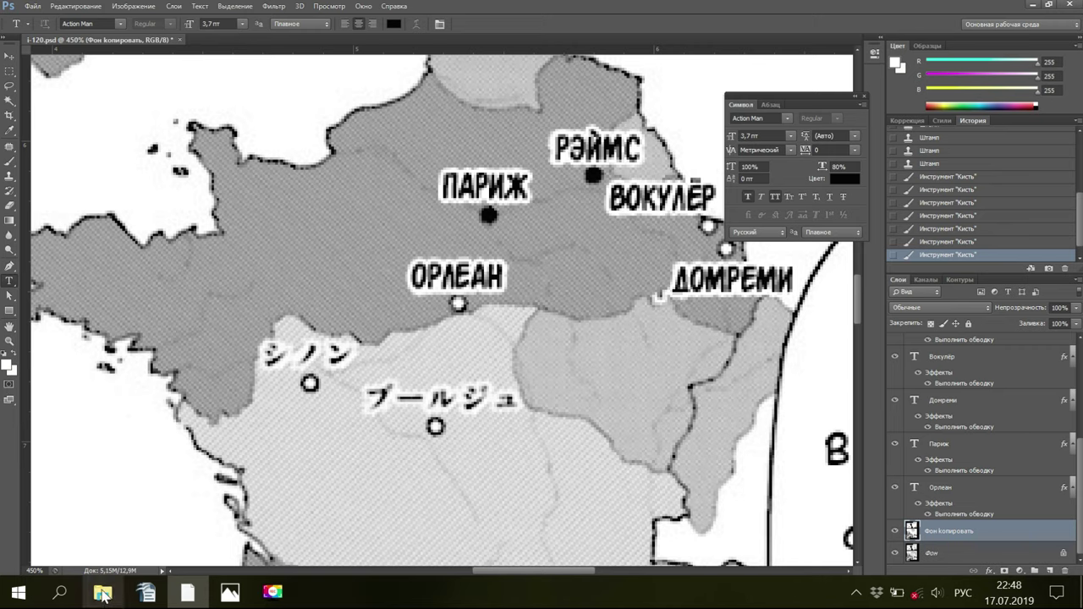
left_click_drag(45, 571, 16, 560)
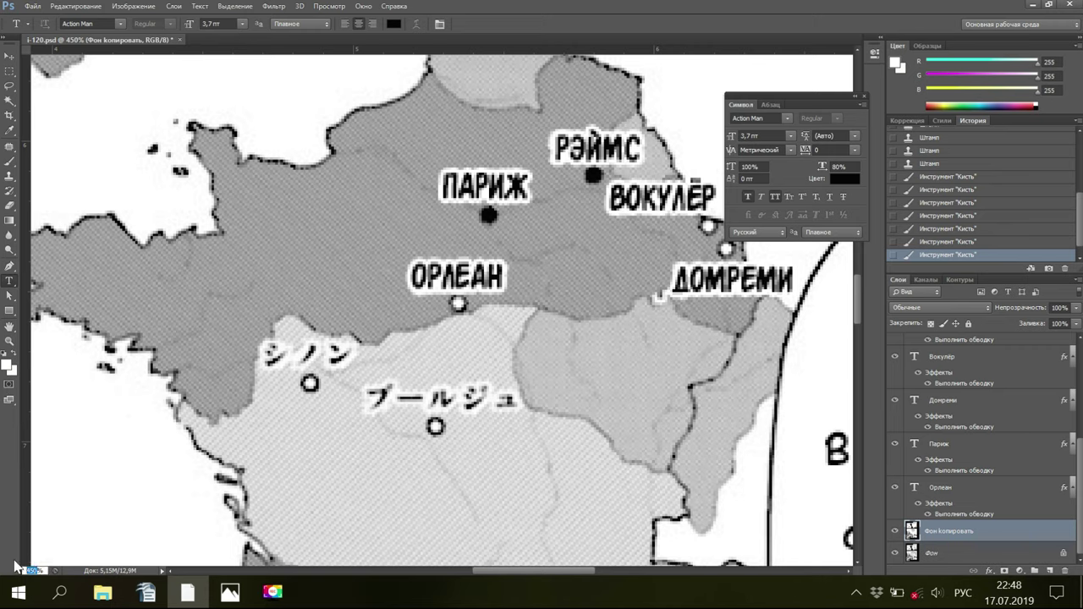
type("390")
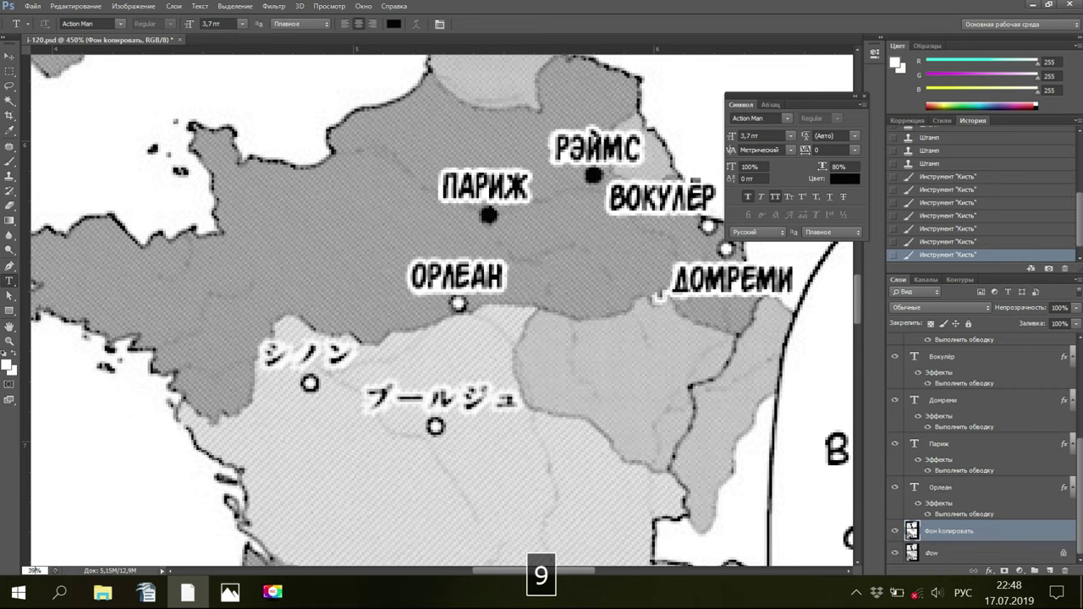
key("Return")
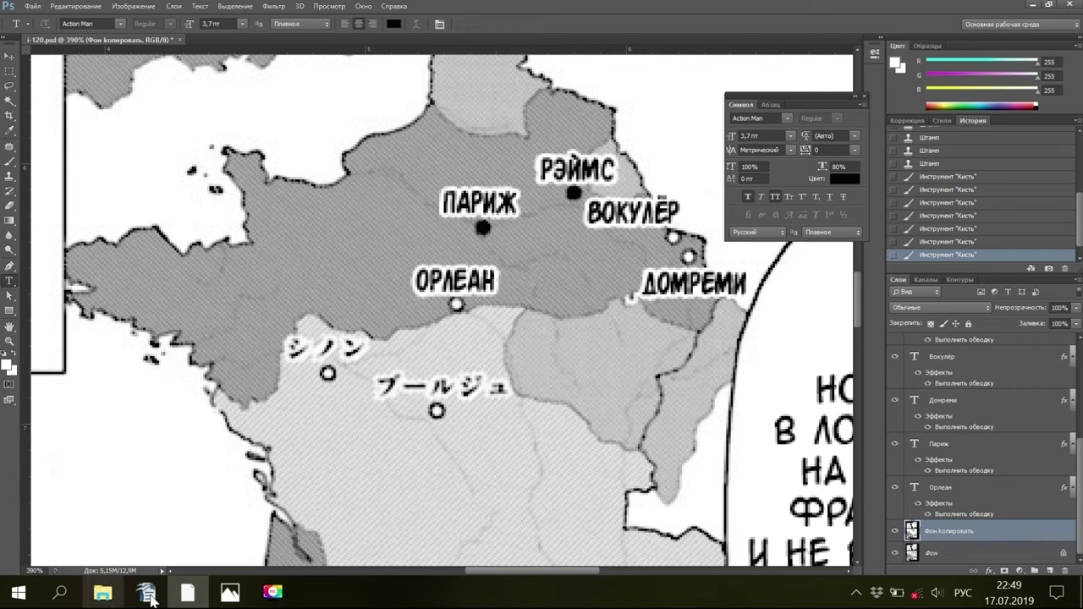
left_click(228, 594)
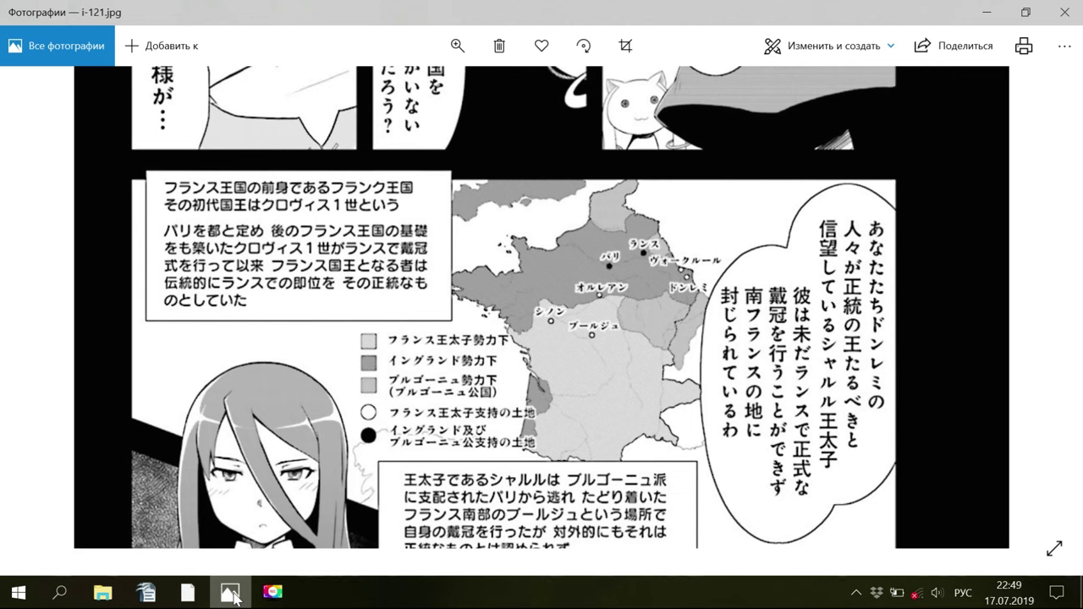
left_click(189, 594)
key("space")
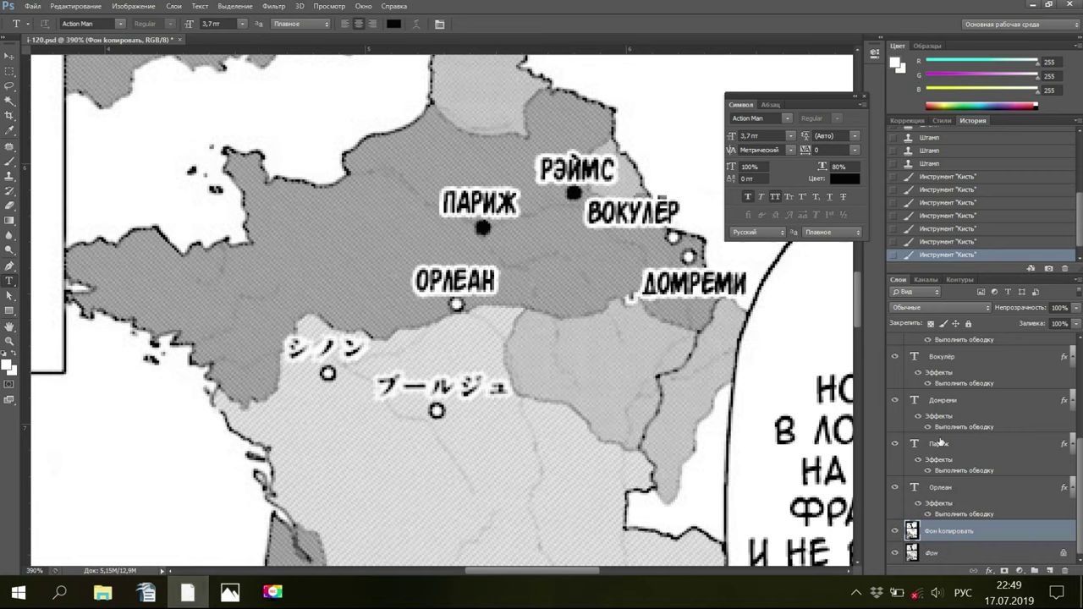
left_click(942, 403)
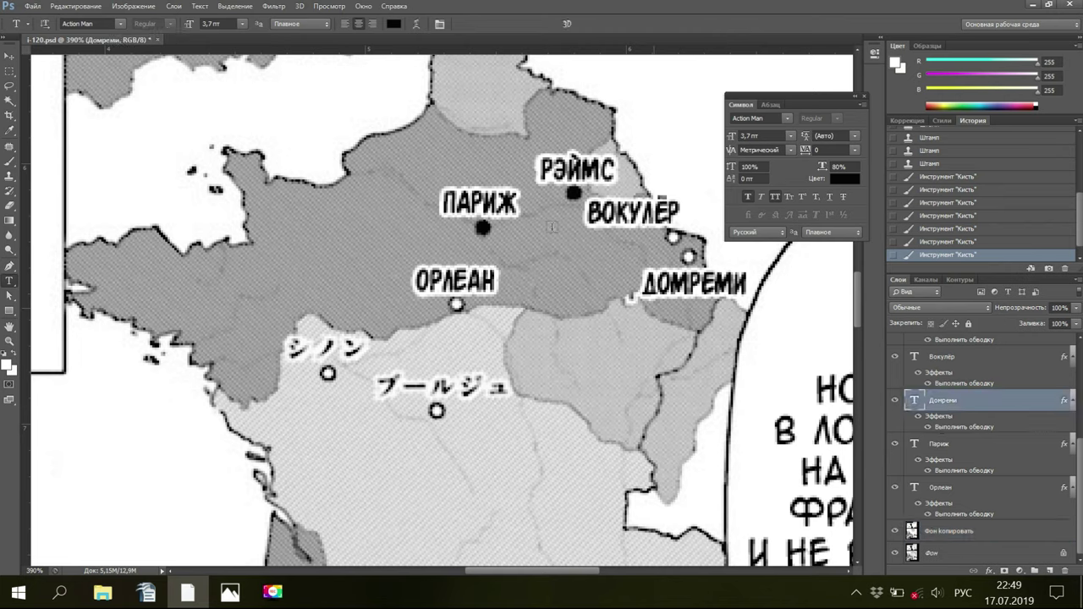
left_click(10, 55)
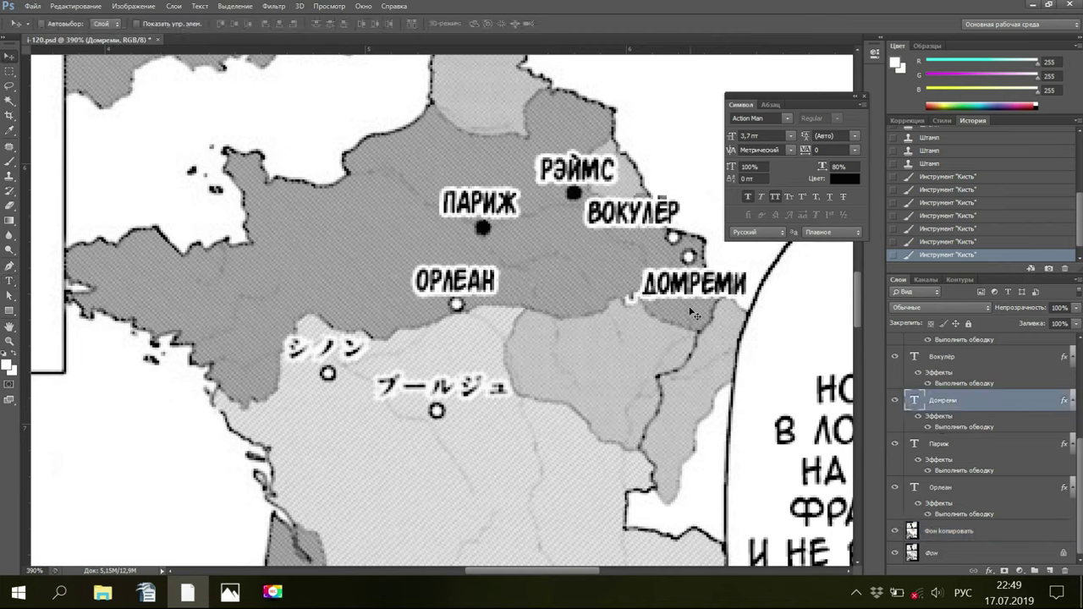
left_click_drag(676, 286, 658, 288)
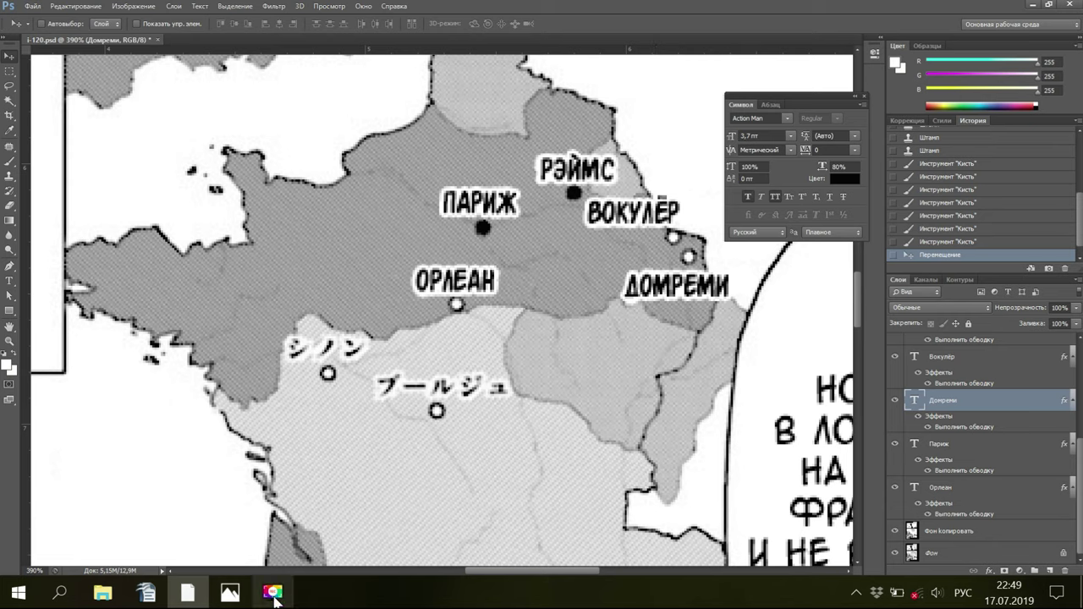
Enlarge the original page i-121.jpg in Photos, examine the city markers on its map and return to Photoshop
left_click(229, 592)
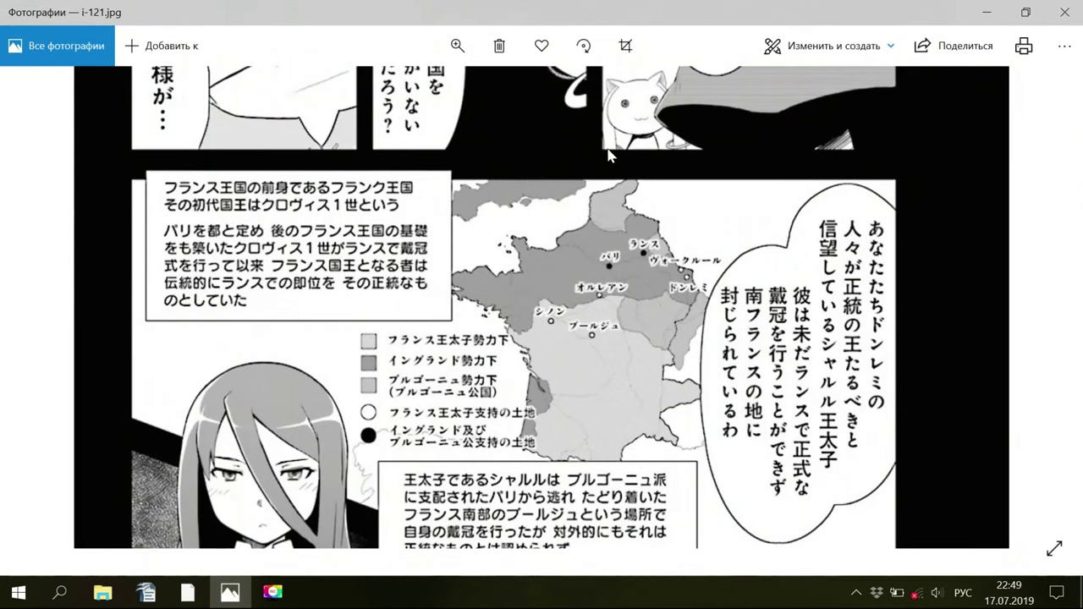
left_click(456, 47)
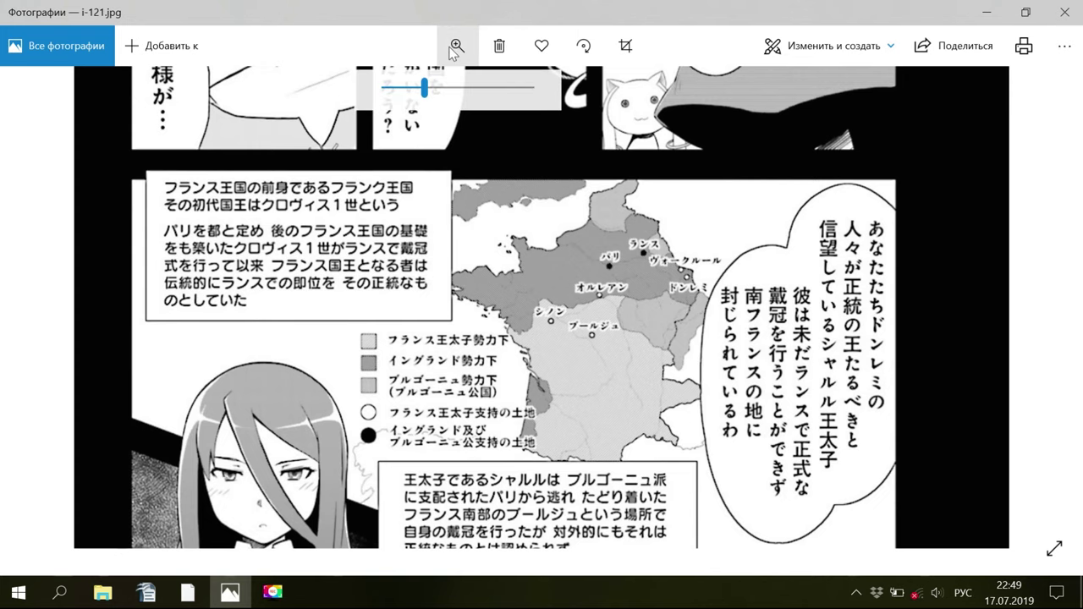
left_click(439, 87)
left_click_drag(589, 223, 572, 227)
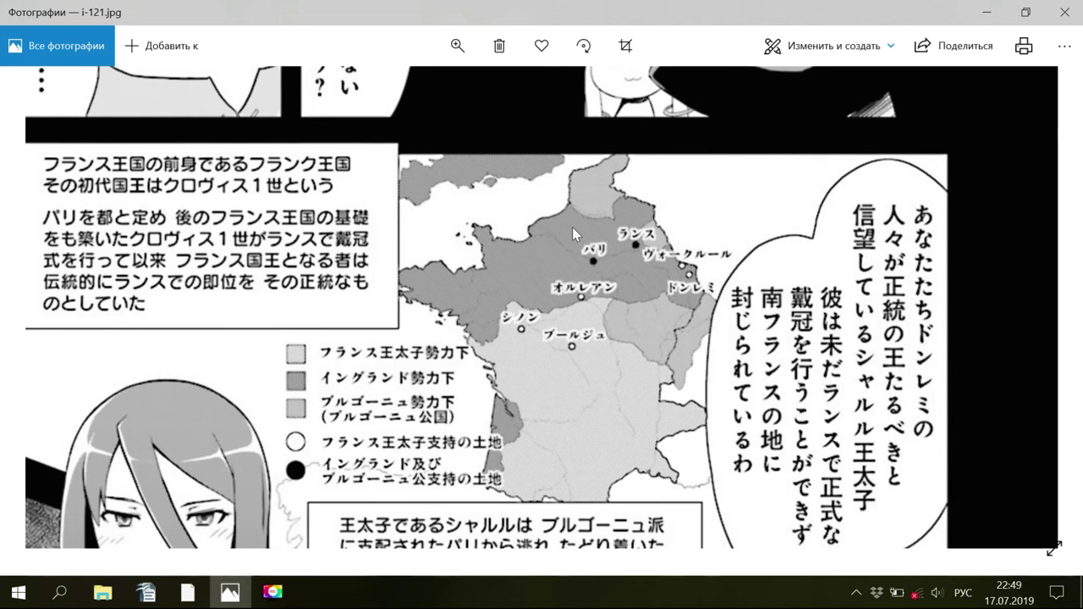
mouse_move(152, 595)
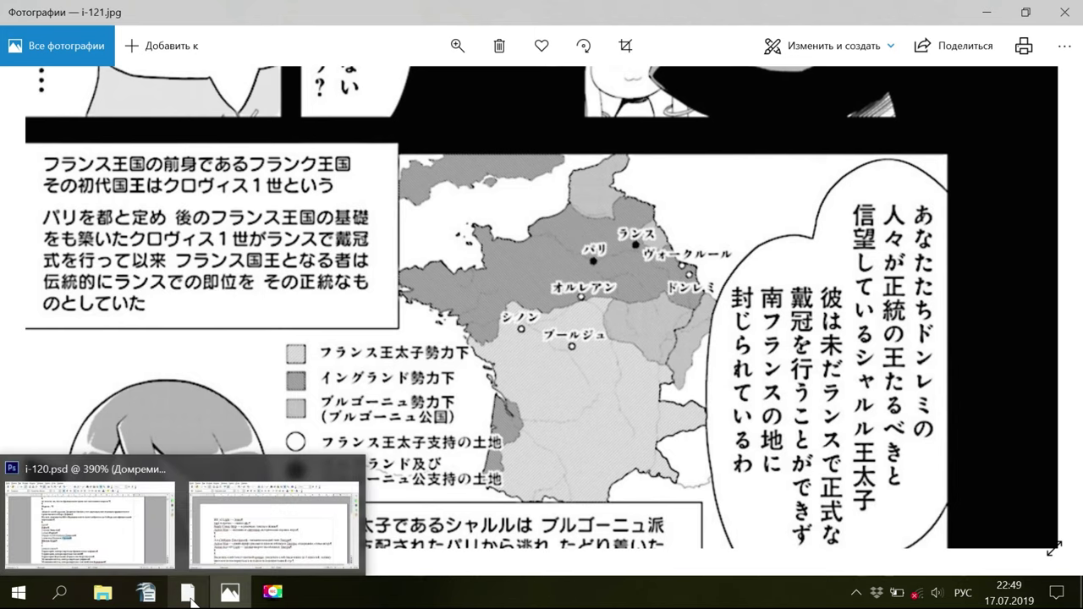
left_click(187, 592)
key("space")
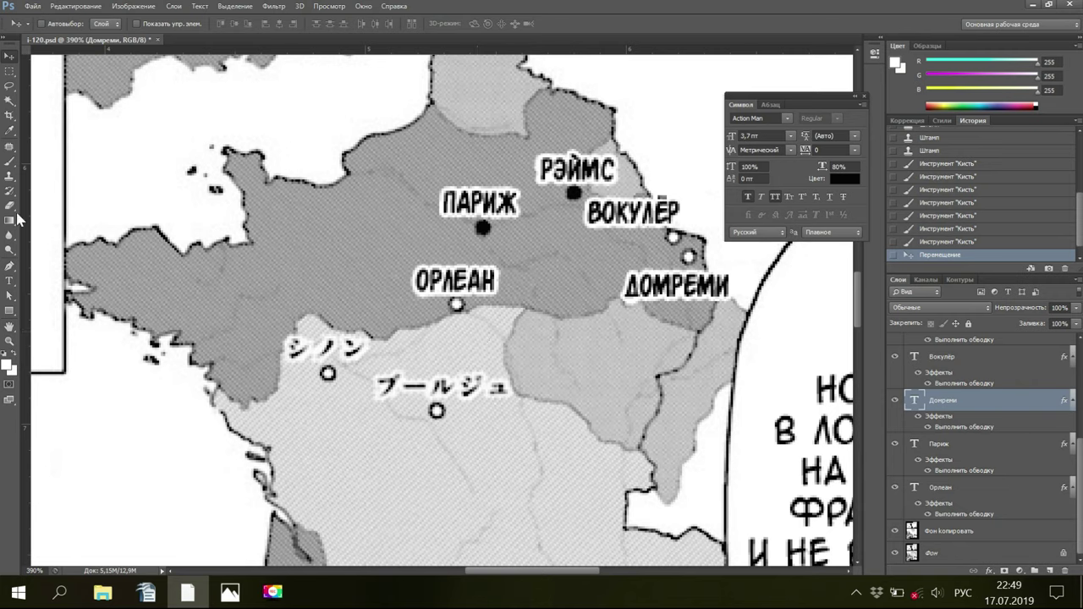
Clone Stamp clean map texture on the "Фон копировать" layer over the traces just below the start of the ДОМРЕМИ label
left_click(702, 475)
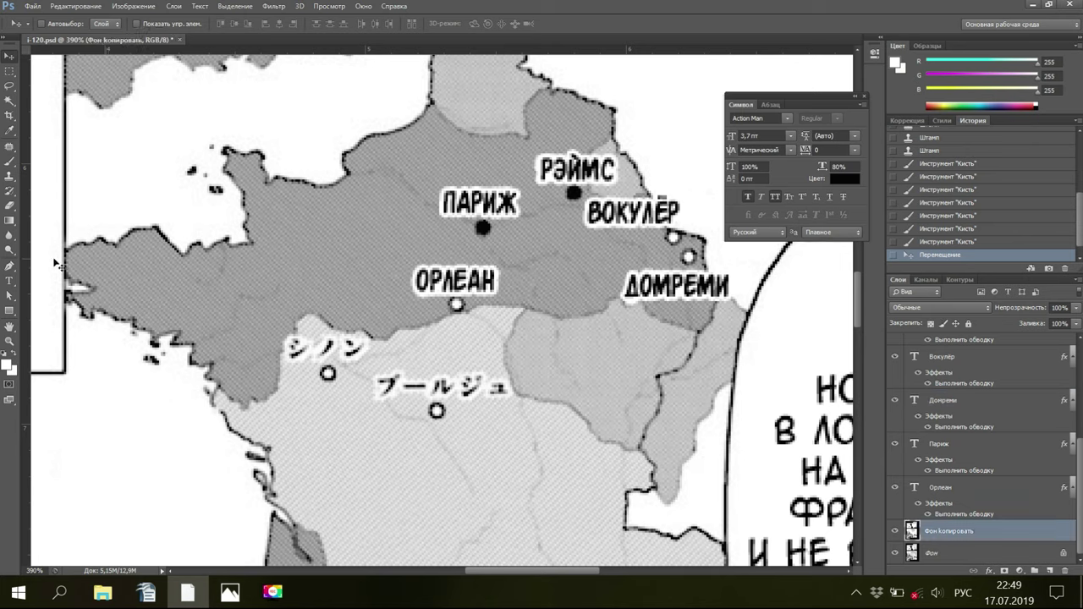
left_click(11, 170)
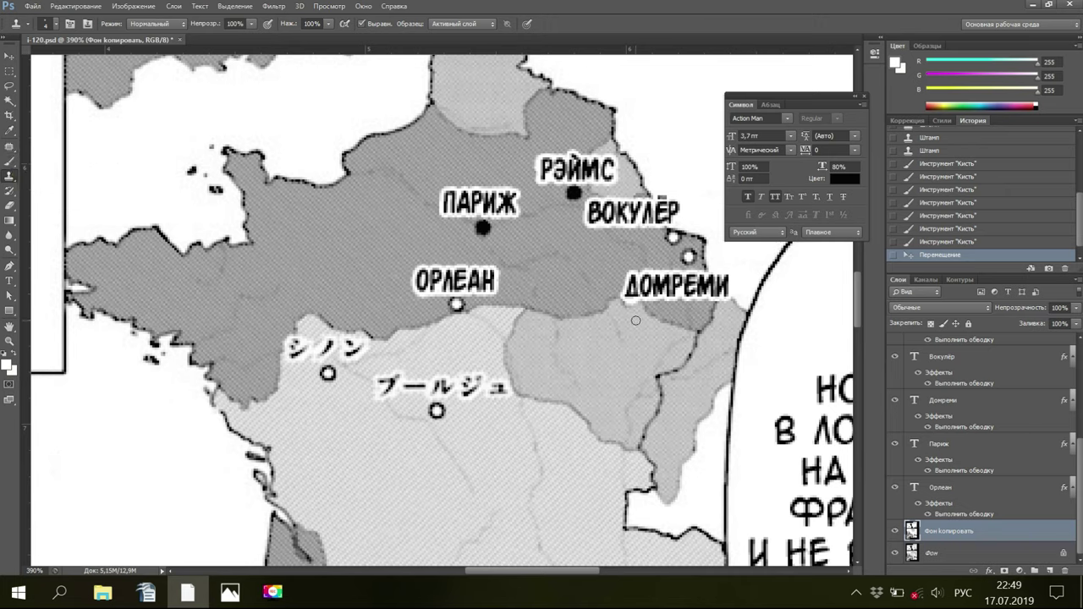
key("alt")
left_click(628, 303)
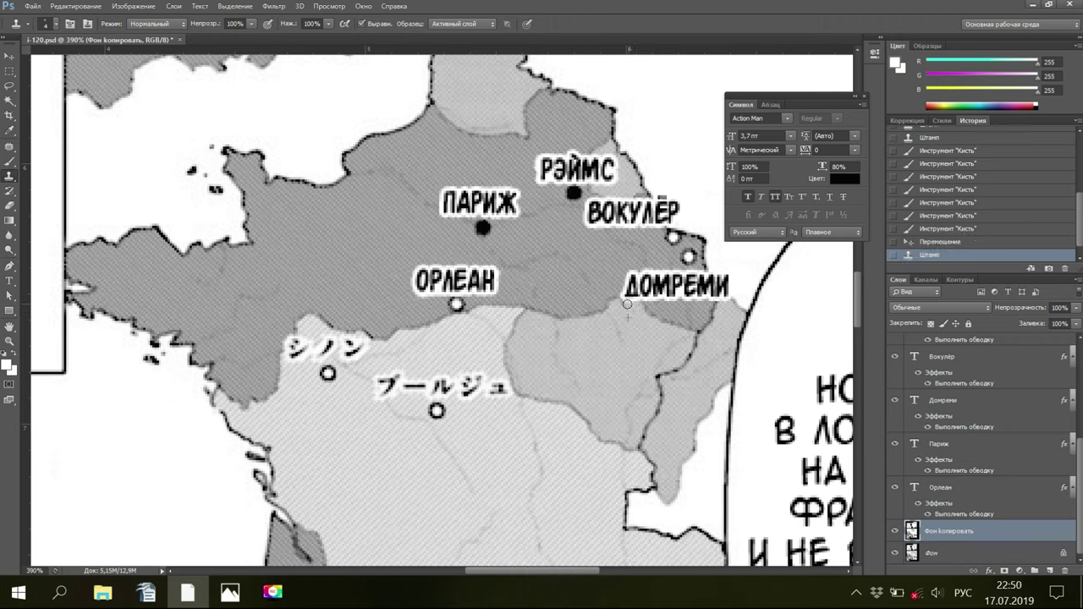
left_click(633, 298)
left_click(633, 300)
left_click(631, 303)
left_click(632, 303)
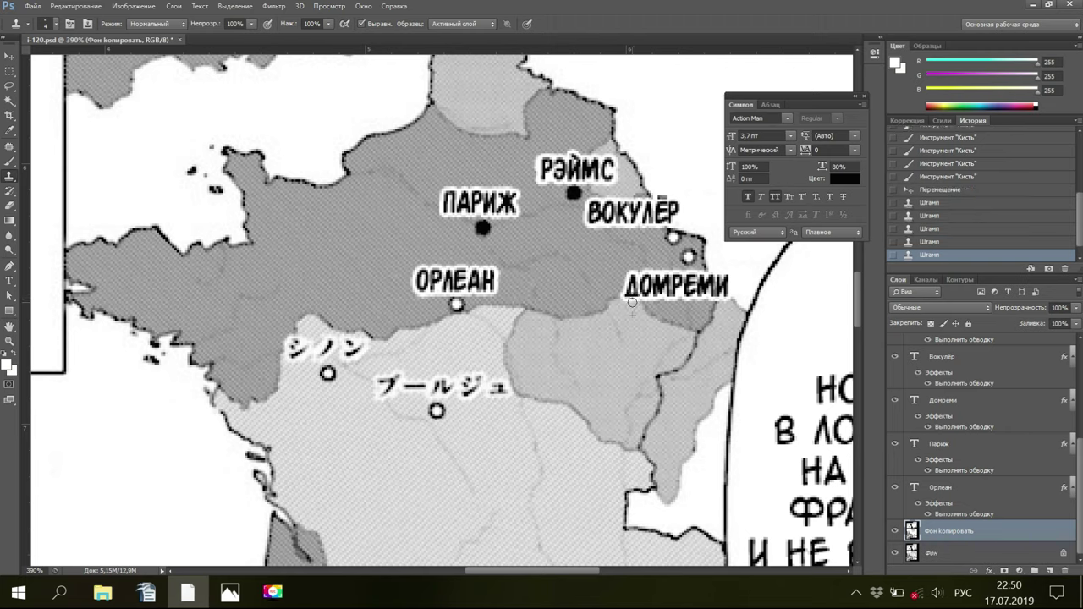
left_click(632, 307)
Brush white on the "Фон копировать" layer behind the letters of ДОМРЕМИ and inside the ОРЛЕАН city marker
left_click(10, 161)
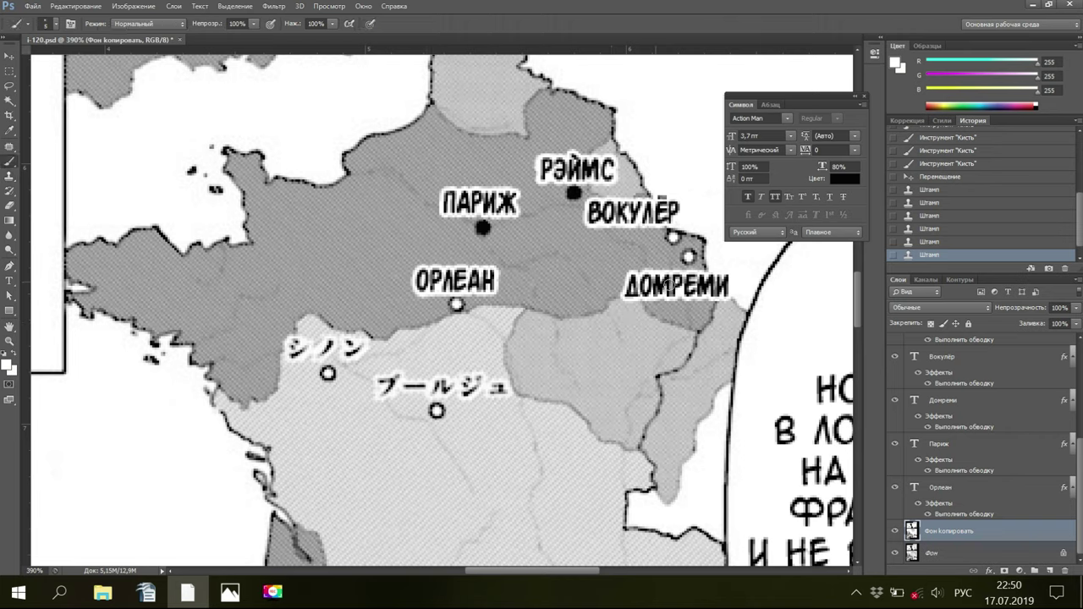
left_click(668, 288)
left_click(673, 293)
left_click(639, 288)
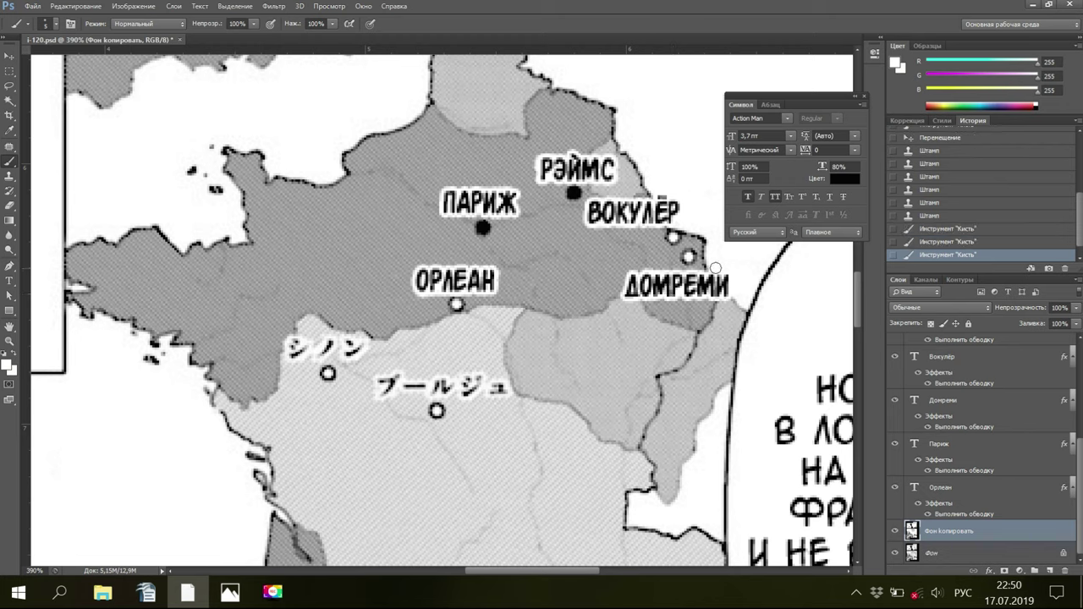
left_click(459, 304)
left_click(461, 306)
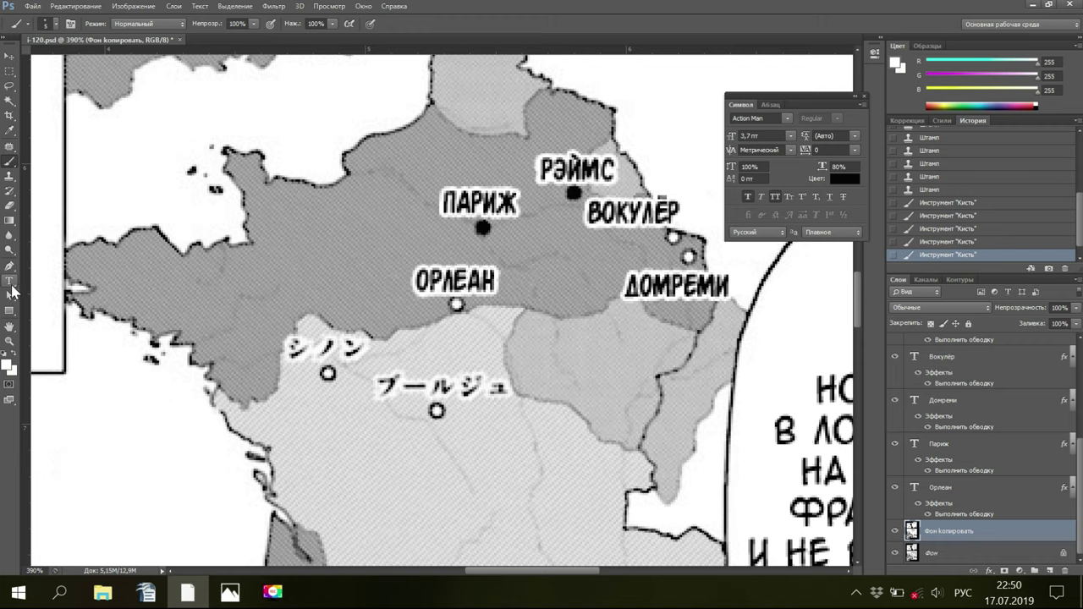
Pick the Type tool, copy Шинон from the OpenOffice Writer translation and check the original map in Photos
left_click(8, 281)
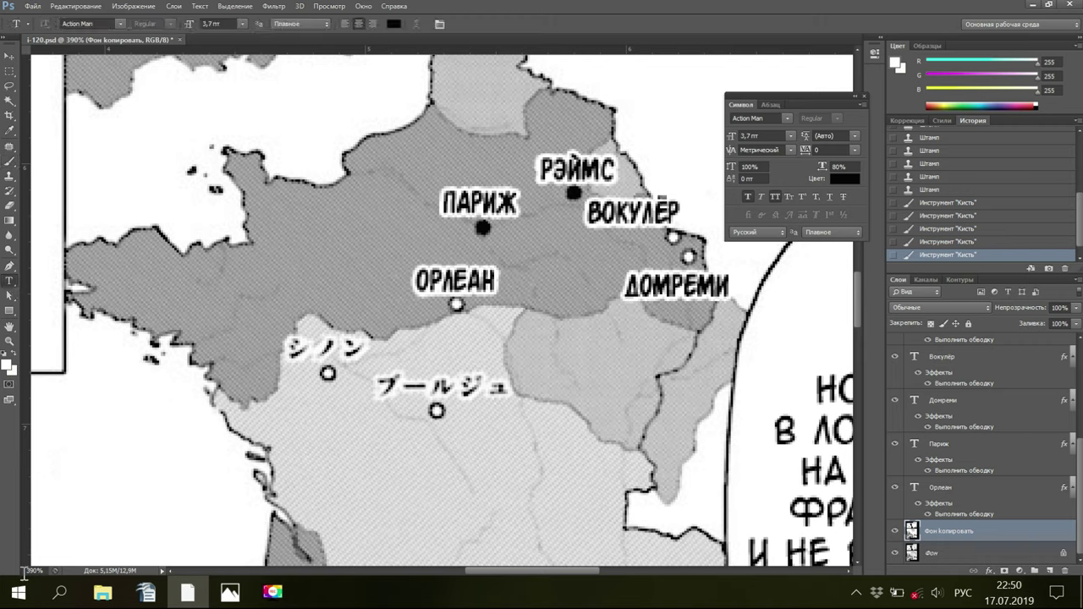
mouse_move(146, 592)
left_click(115, 550)
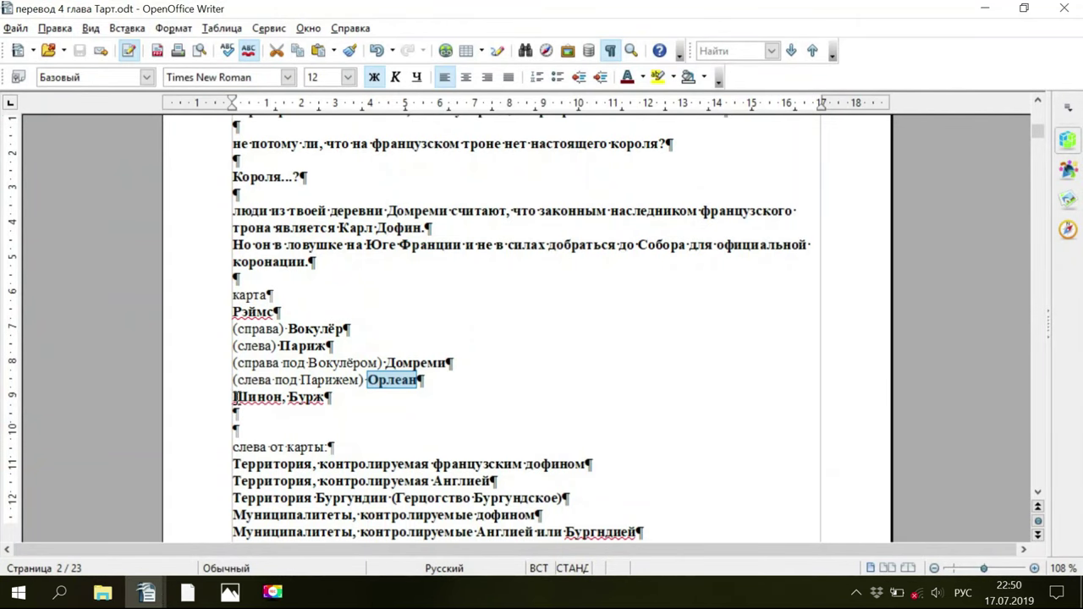
left_click(231, 397)
left_click_drag(232, 397, 282, 396)
key("ctrl+c")
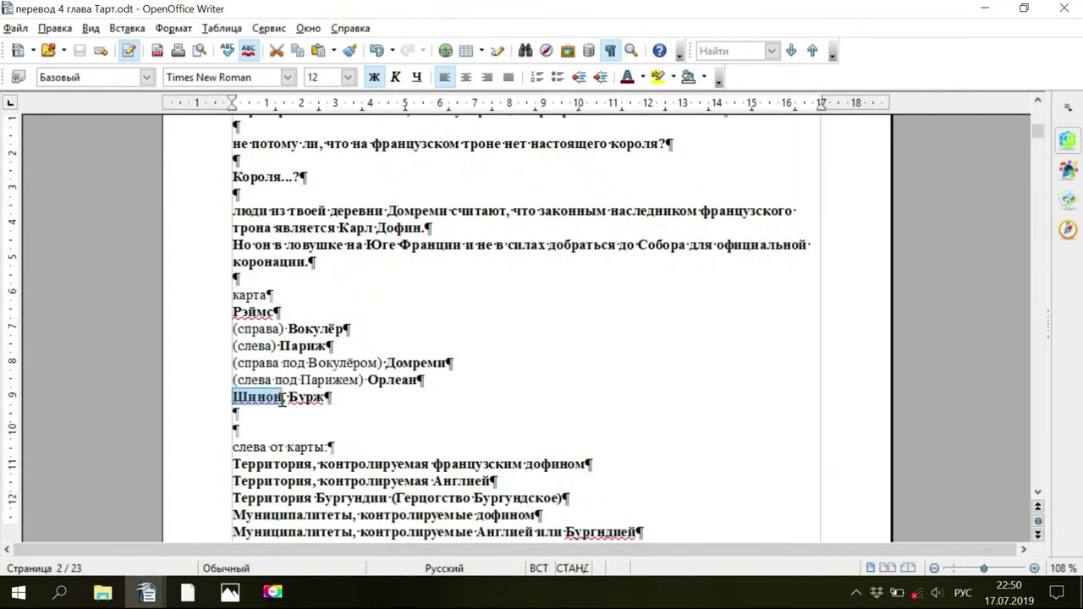
mouse_move(230, 592)
left_click(254, 542)
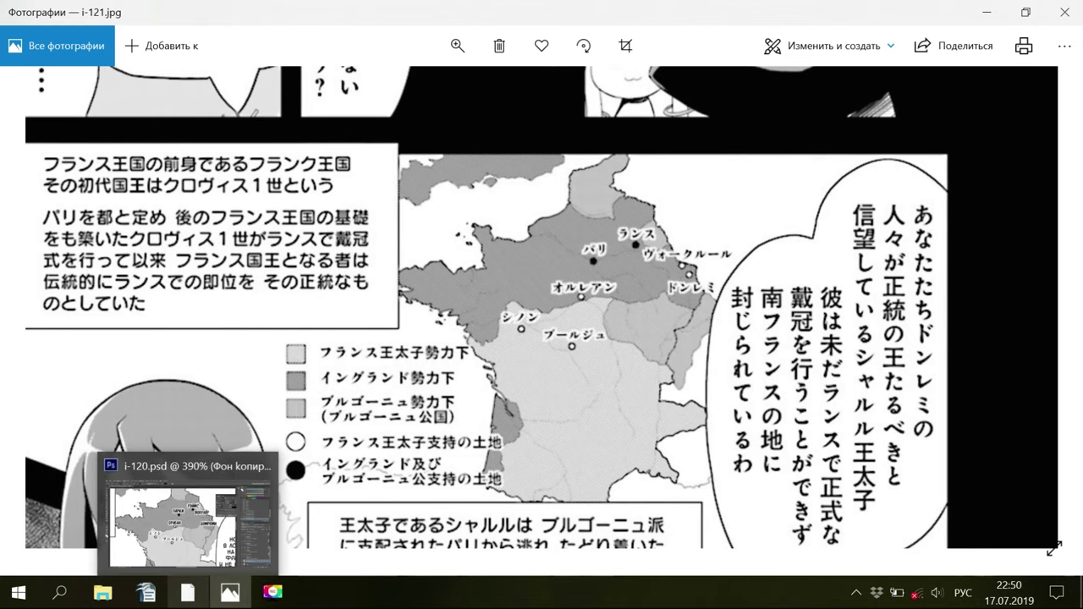
mouse_move(147, 593)
left_click(145, 533)
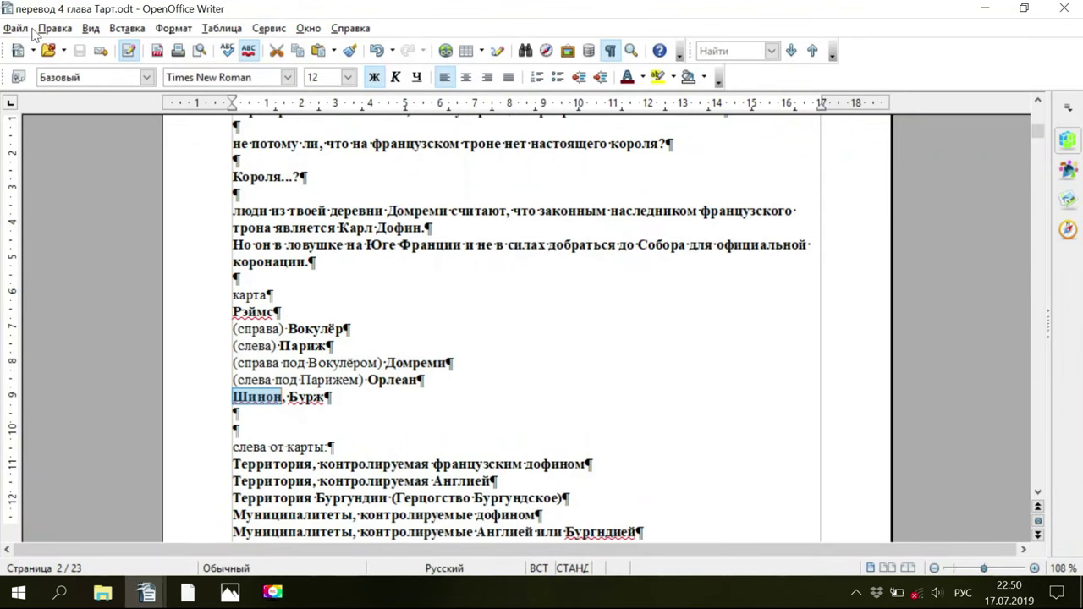
Copy the selected word Шинон from the Writer translation again and return to the map in Photoshop
right_click(271, 397)
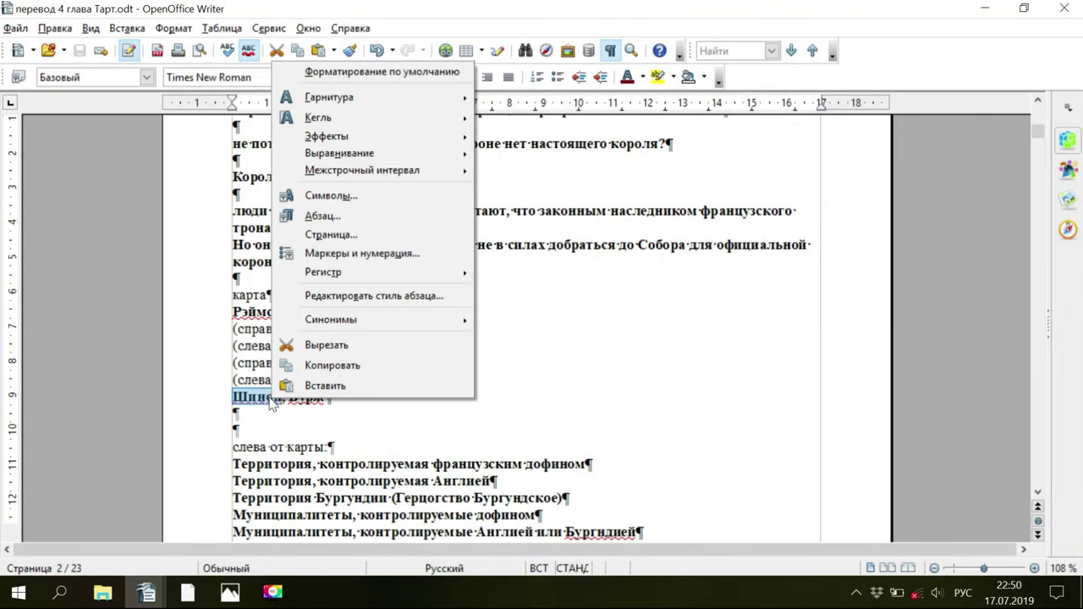
left_click(338, 366)
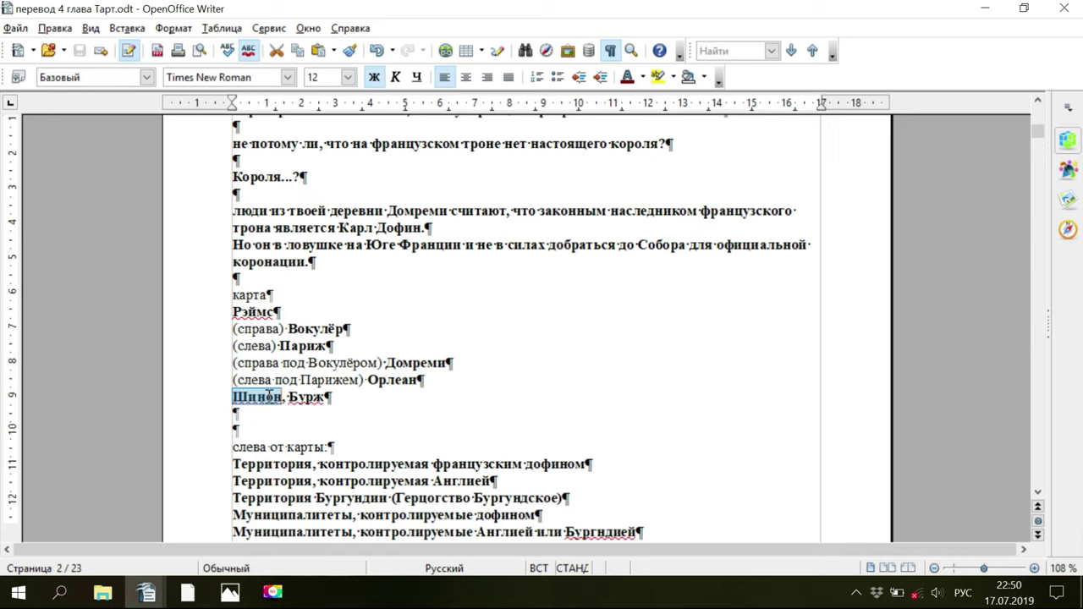
right_click(271, 398)
left_click(307, 381)
left_click(258, 541)
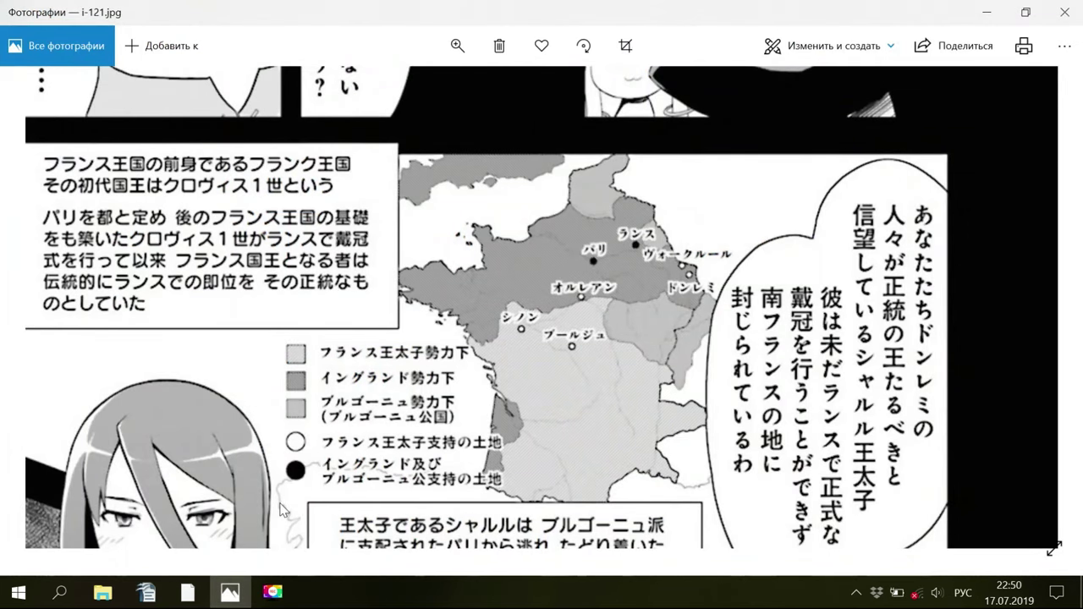
left_click(189, 602)
key("space")
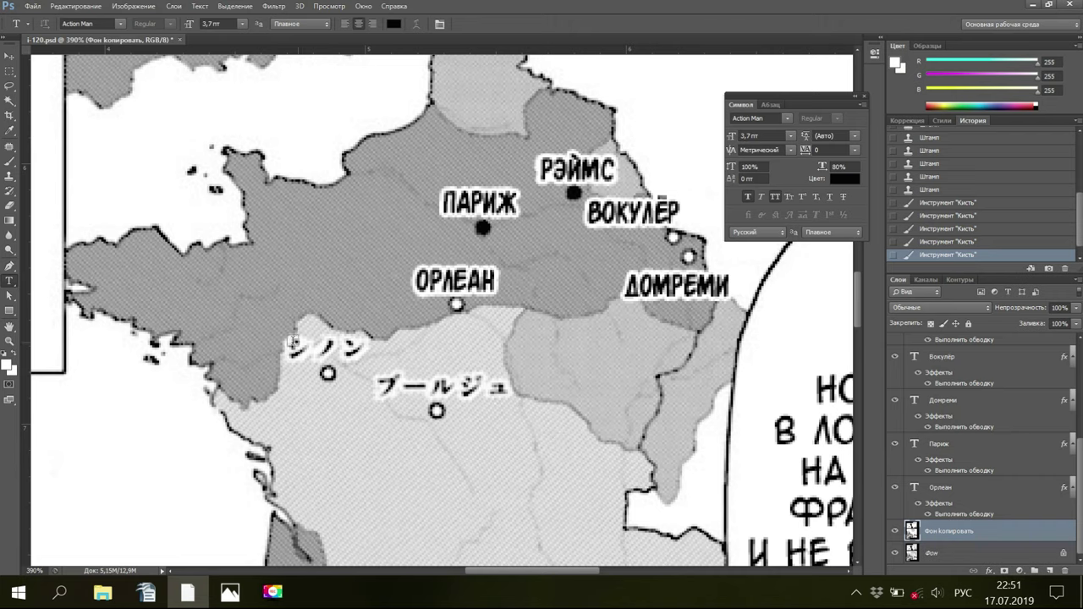
Draw a text box about 0.34 × 0.10 cm over シノン, paste Шинон into it and set its kerning to Метрический
left_click_drag(287, 335, 369, 365)
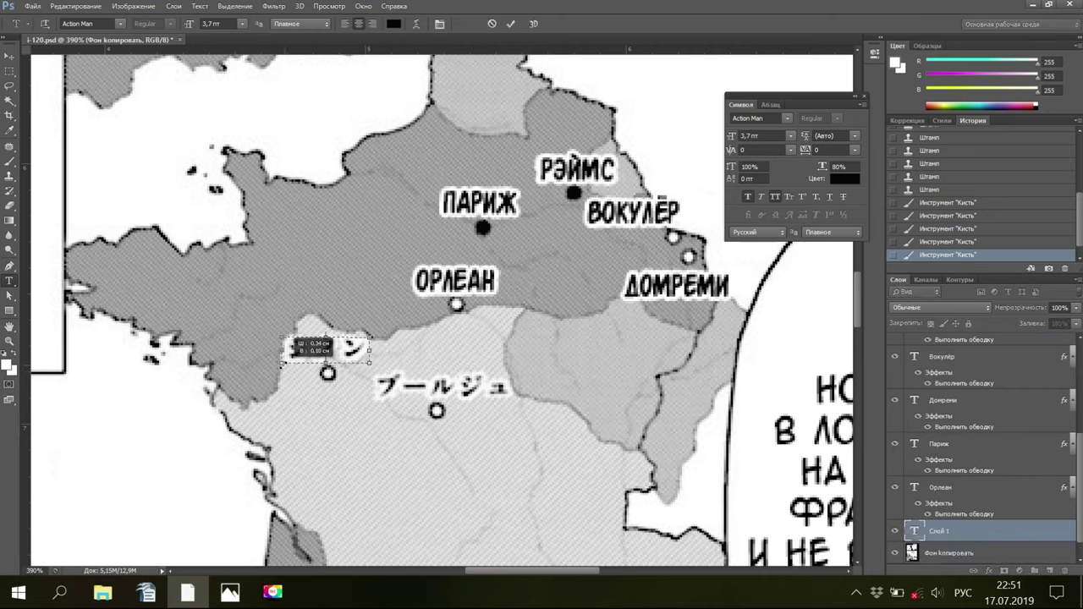
key("BackSpace")
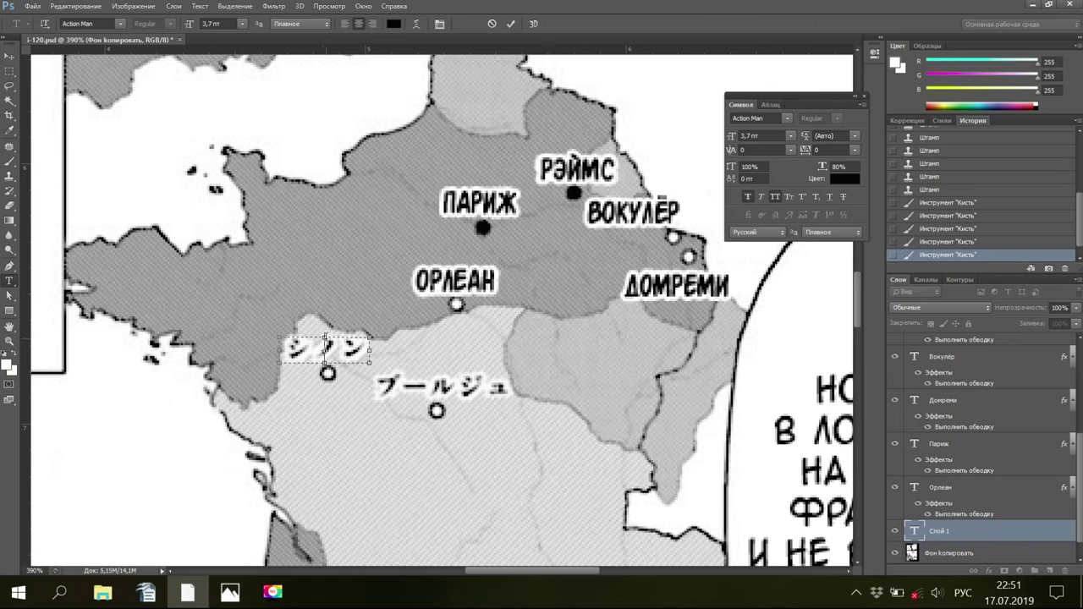
right_click(329, 353)
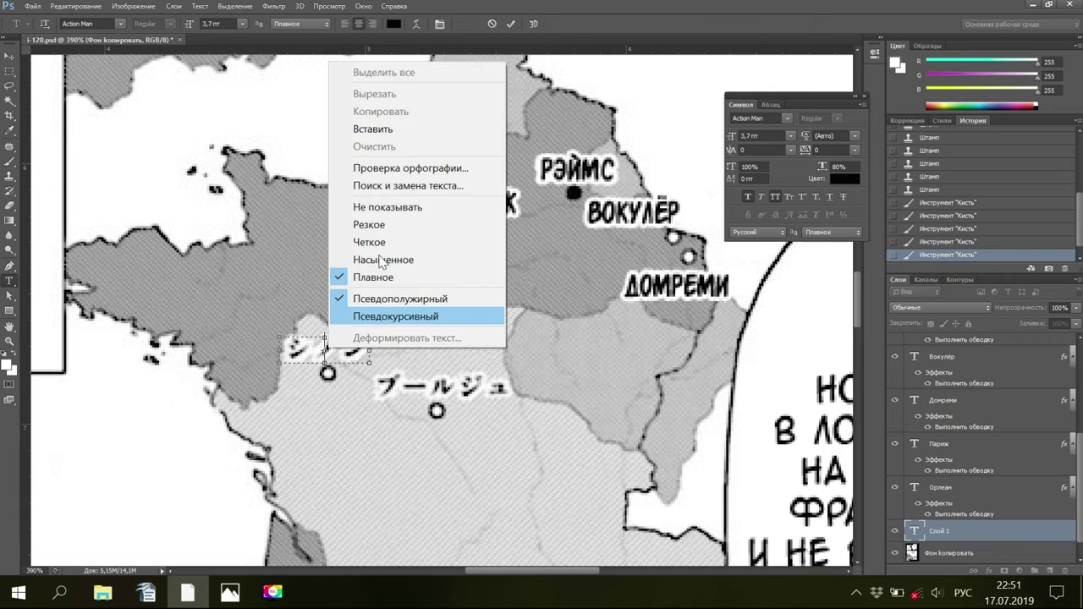
left_click(374, 129)
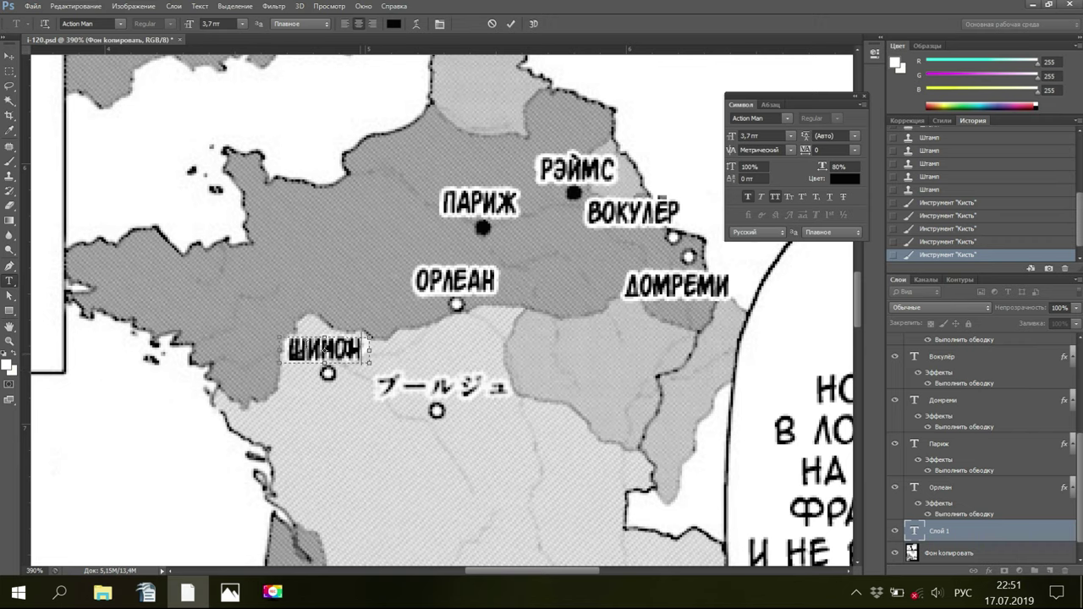
key("ctrl+a")
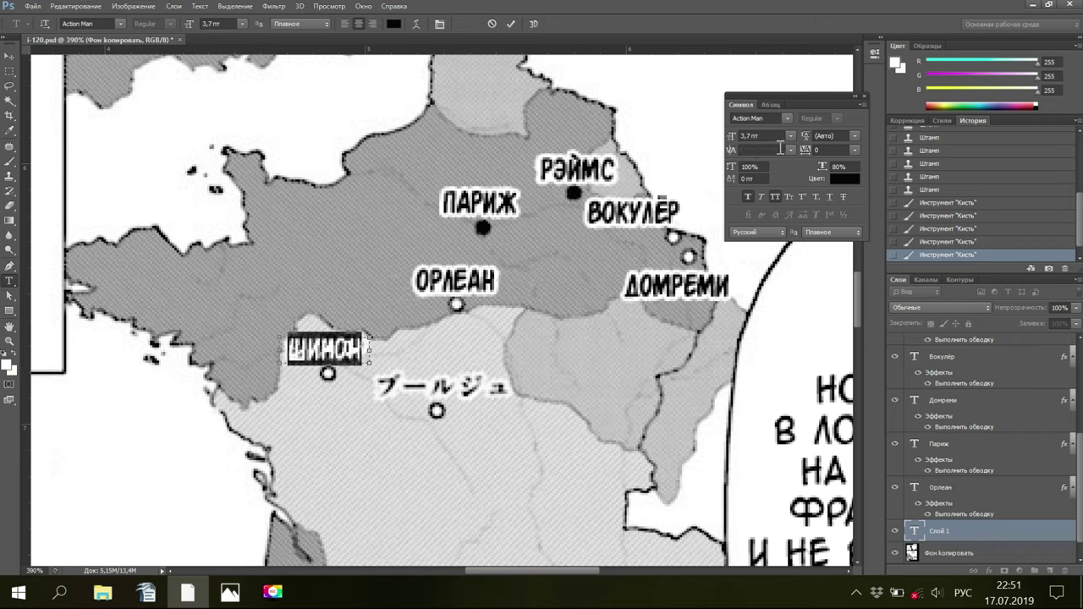
left_click(790, 150)
left_click(786, 168)
Give the Шинон text layer a white outside stroke of 2 pixels
left_click(946, 531)
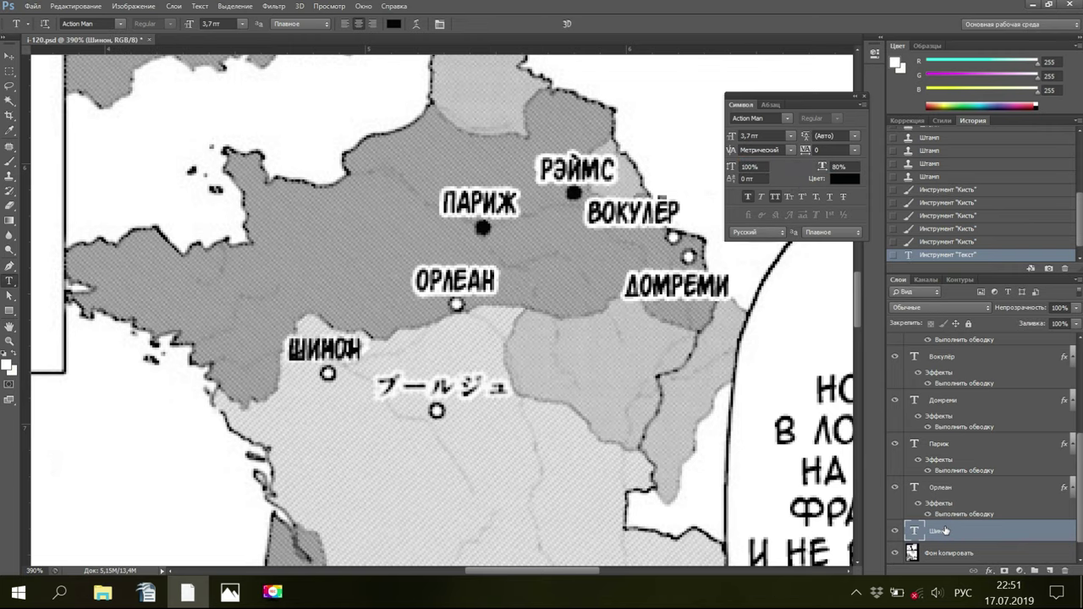
right_click(944, 533)
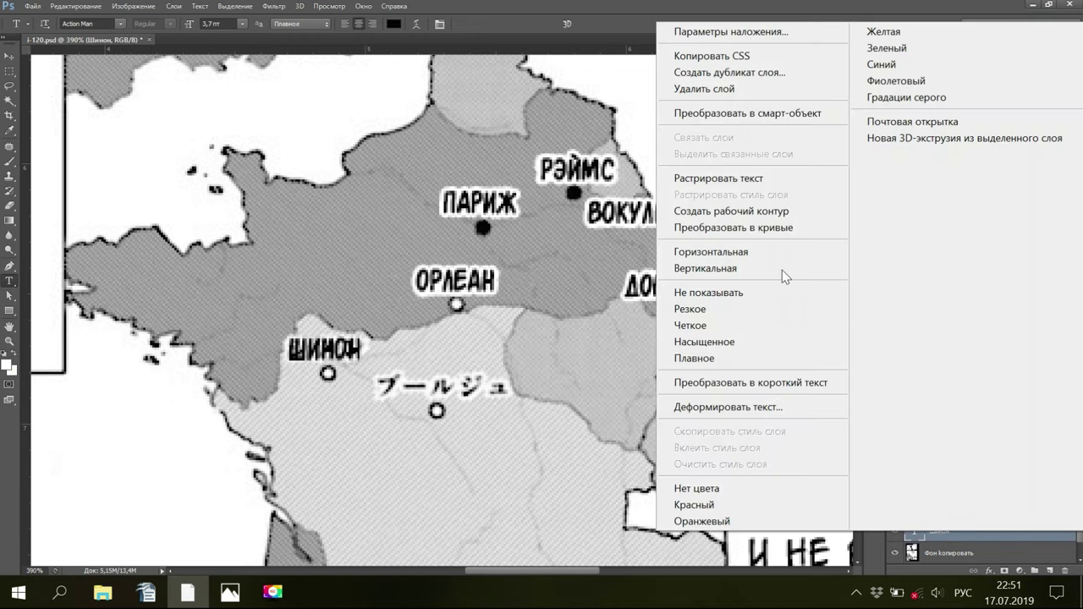
key("Escape")
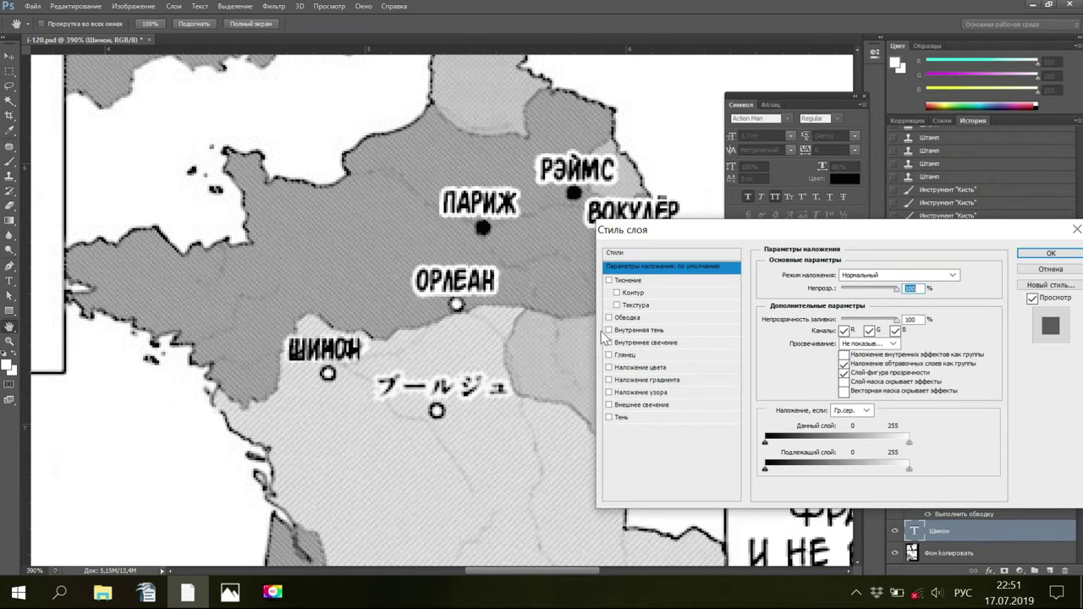
left_click(627, 317)
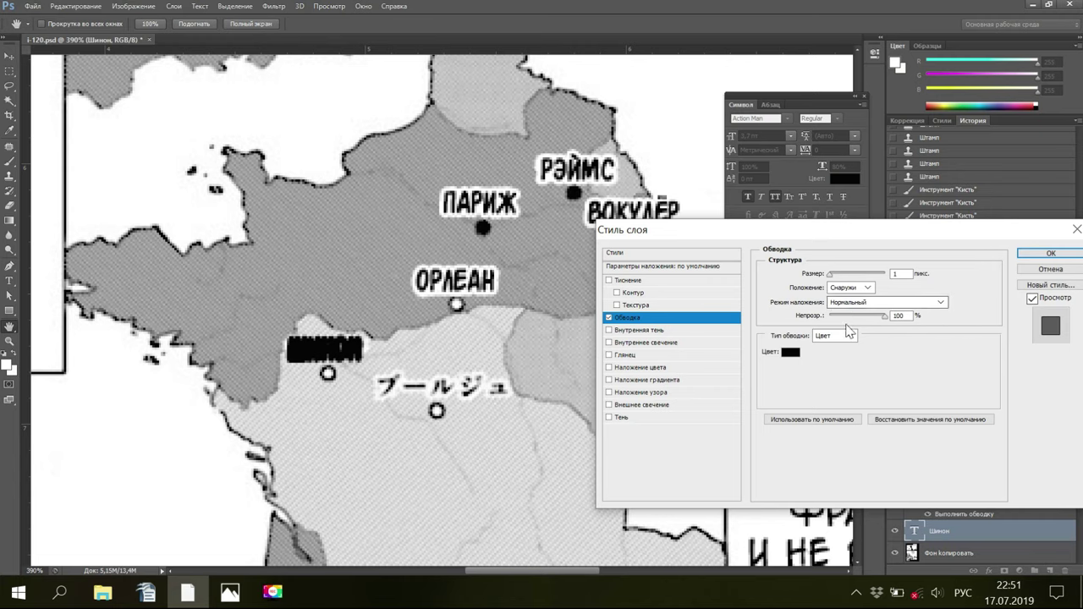
left_click(790, 352)
left_click(674, 280)
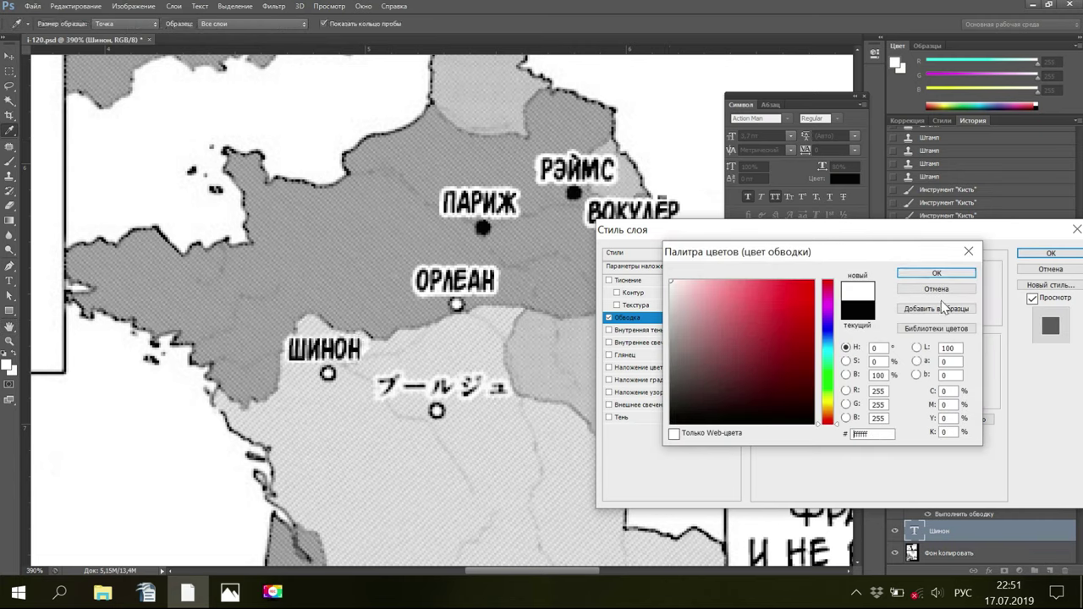
left_click(922, 277)
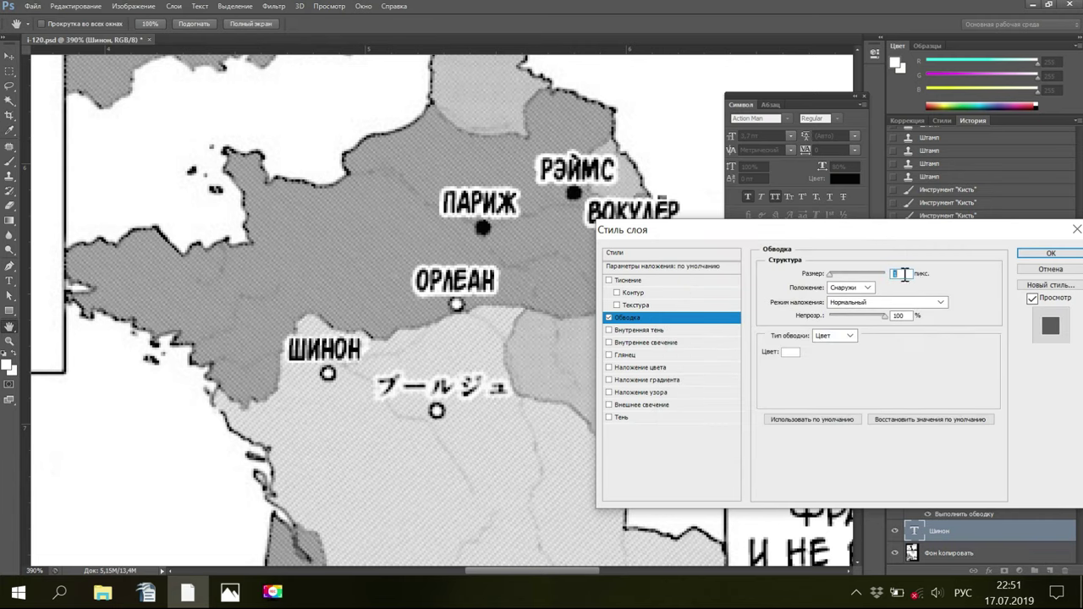
type("2")
key("Return")
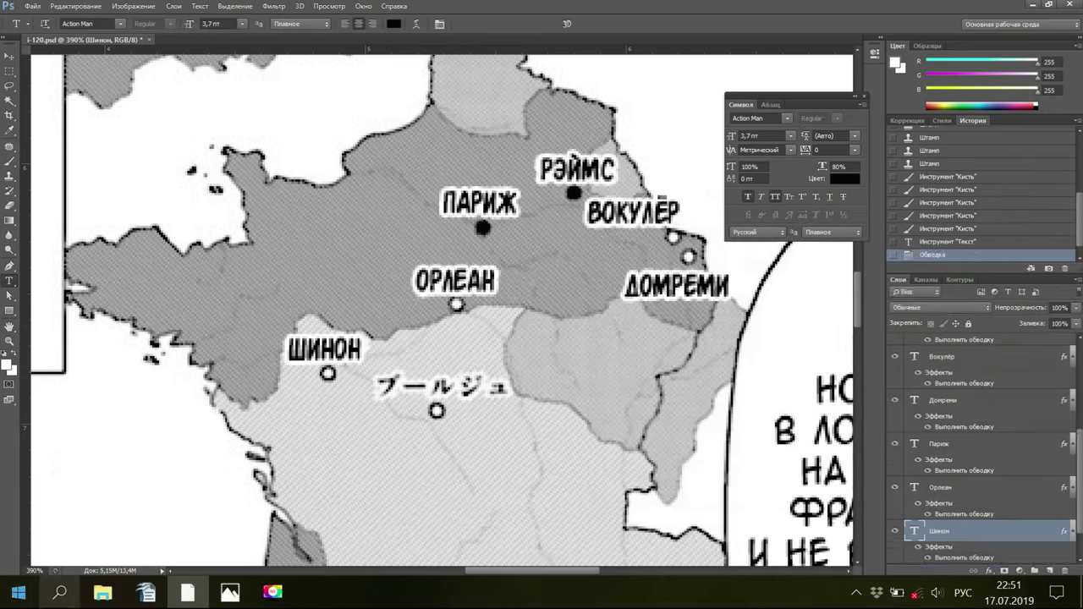
Compare the Шинон label with the original map in Photos, return to Photoshop and try to nudge the label slightly
left_click(231, 592)
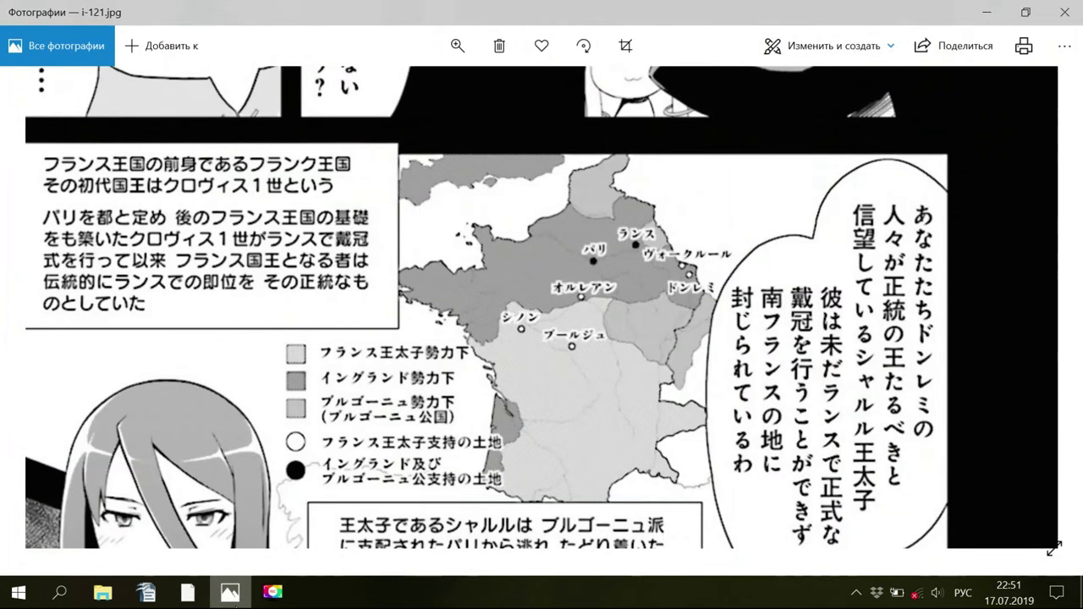
key("space")
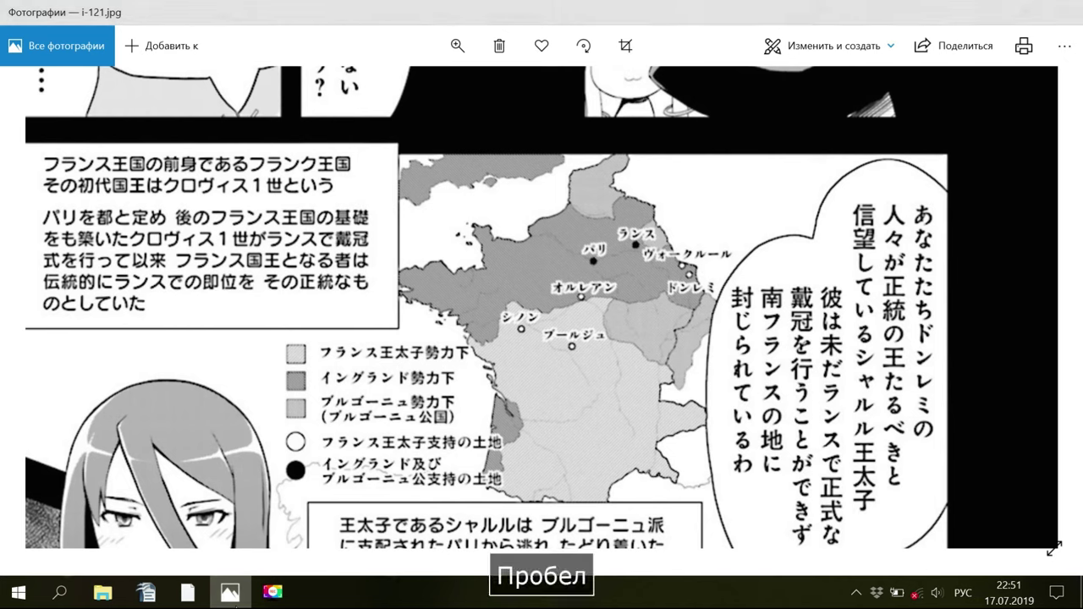
left_click(230, 592)
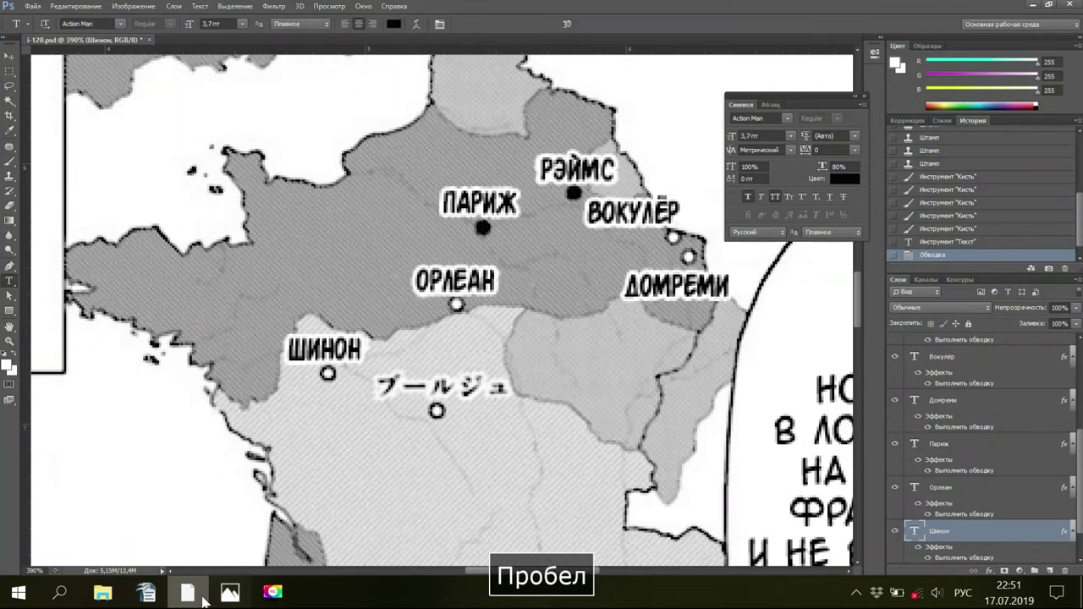
left_click(10, 61)
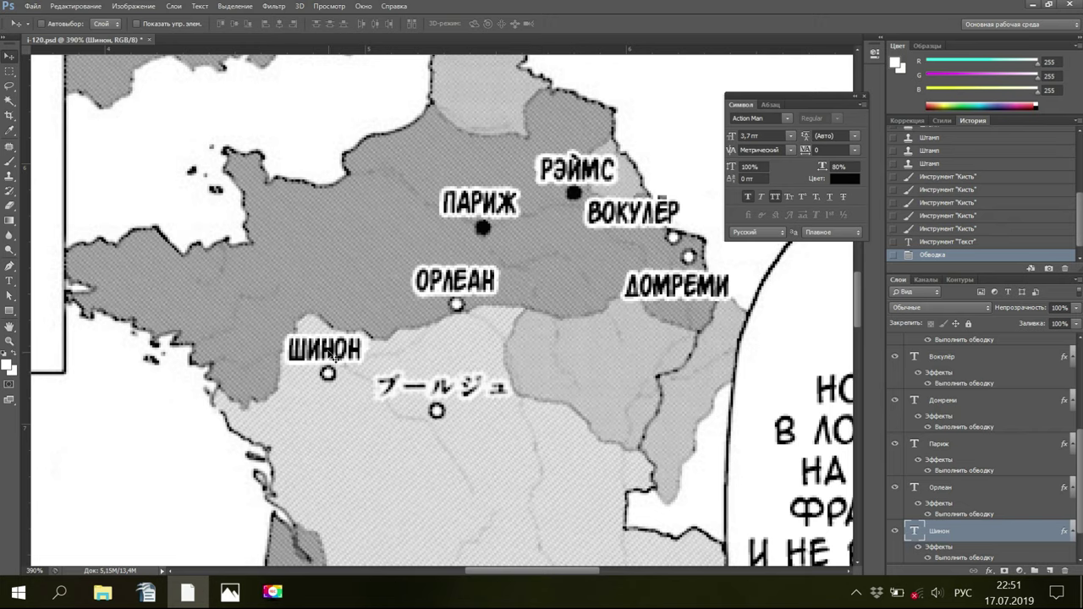
left_click_drag(333, 355, 329, 349)
Draw a text box over the Japanese name ブールジュ, placing the new text layer directly above the Фон копировать layer
left_click(9, 280)
left_click_drag(1080, 455, 1081, 493)
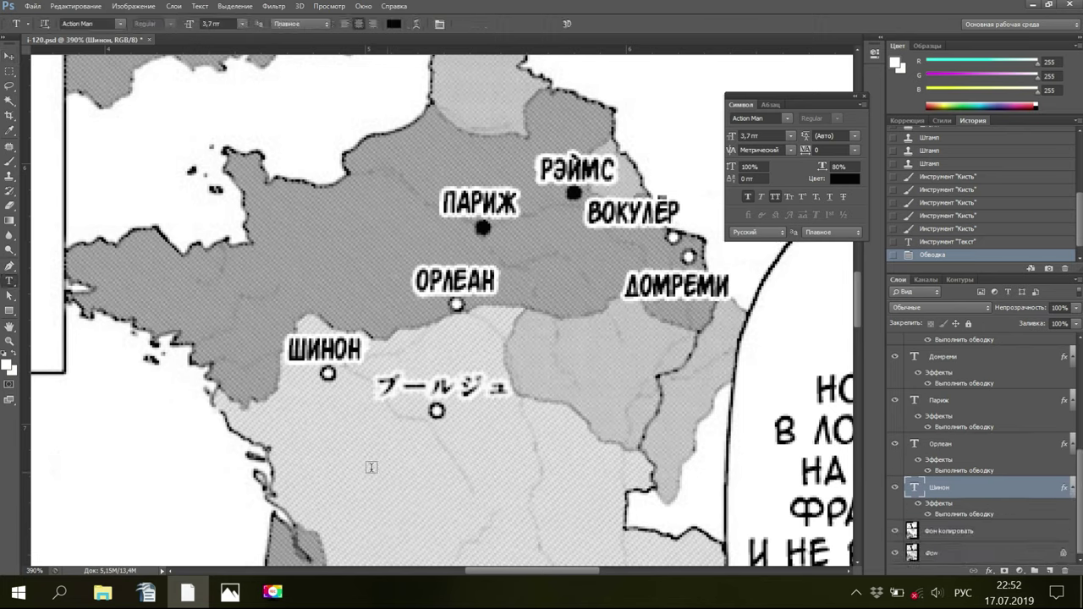
left_click(1006, 542)
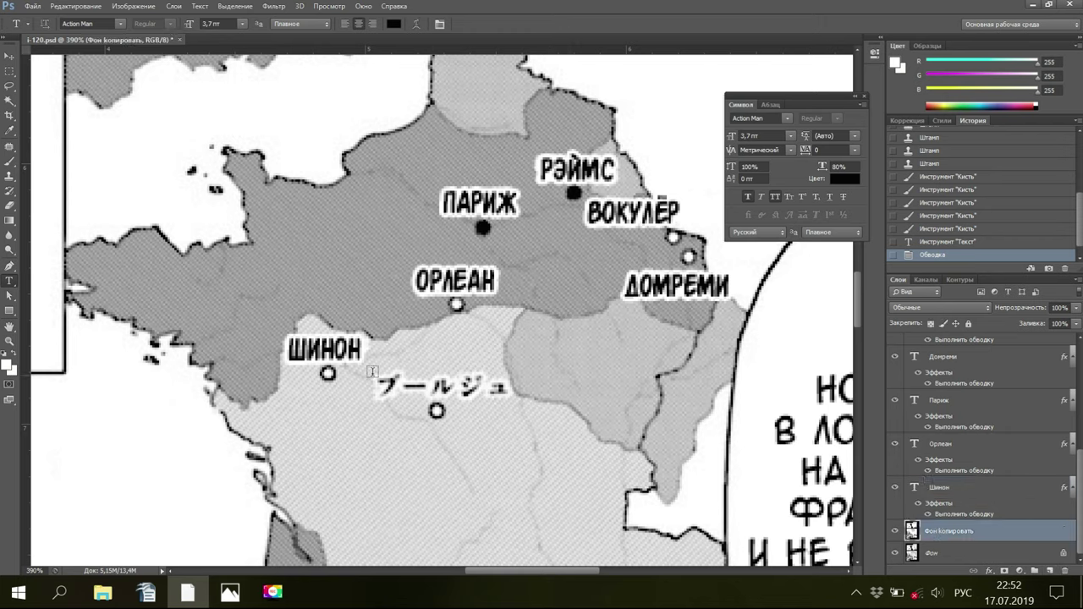
left_click_drag(369, 375, 517, 402)
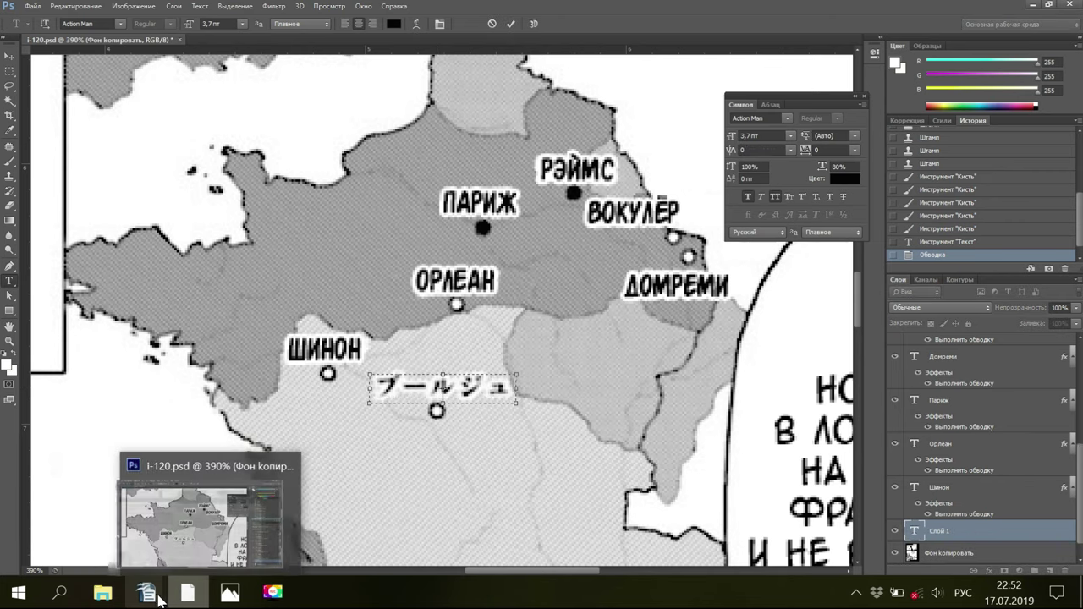
Copy the word Бурж from the OpenOffice Writer translation, check the original map in Photos and return to Photoshop
mouse_move(146, 592)
left_click(141, 545)
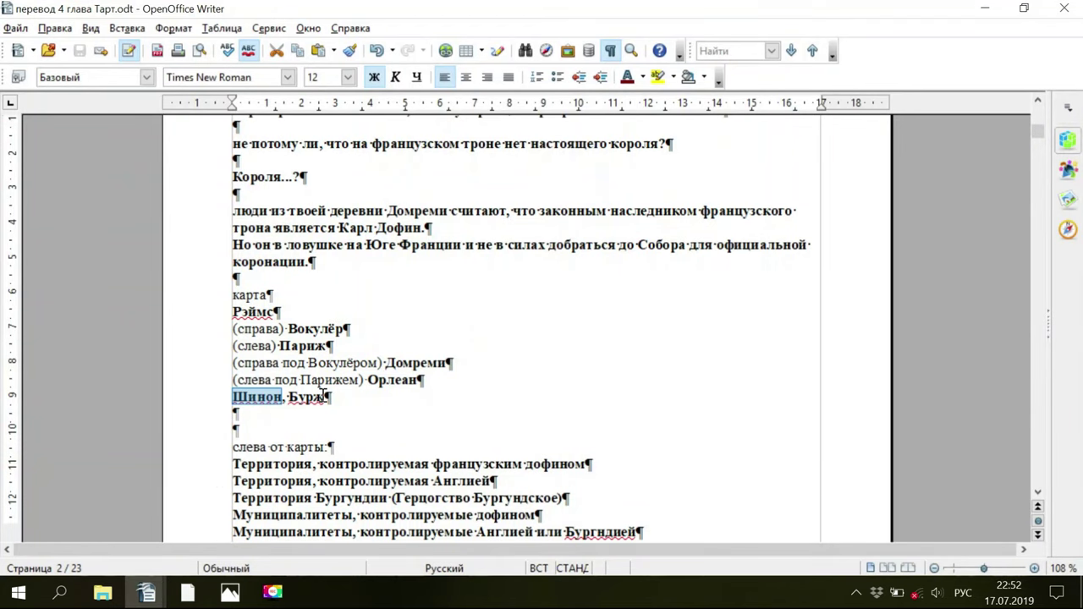
left_click_drag(289, 397, 328, 401)
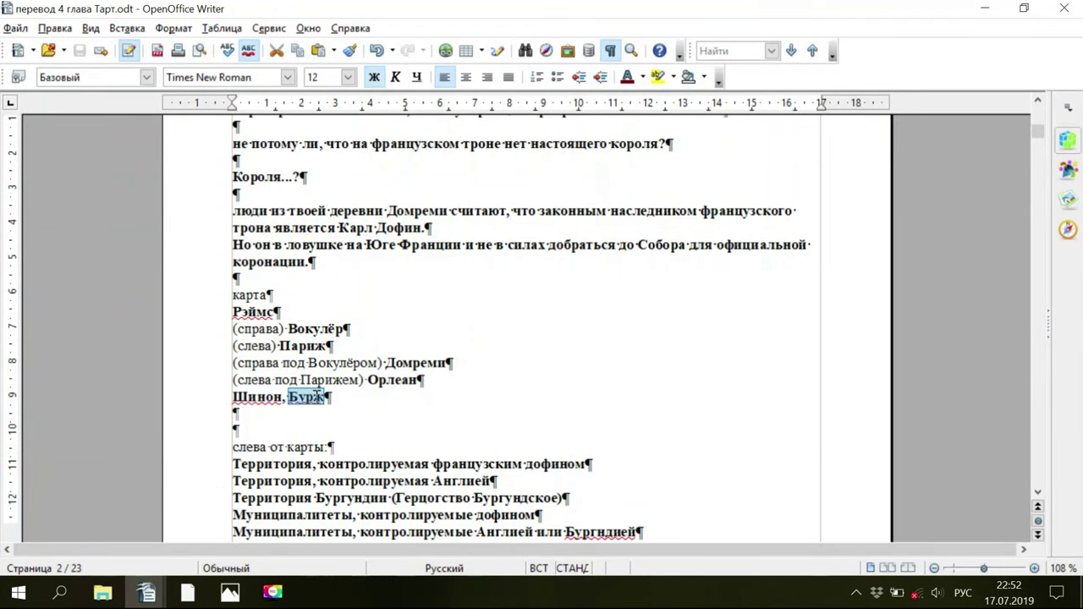
right_click(319, 398)
left_click(355, 364)
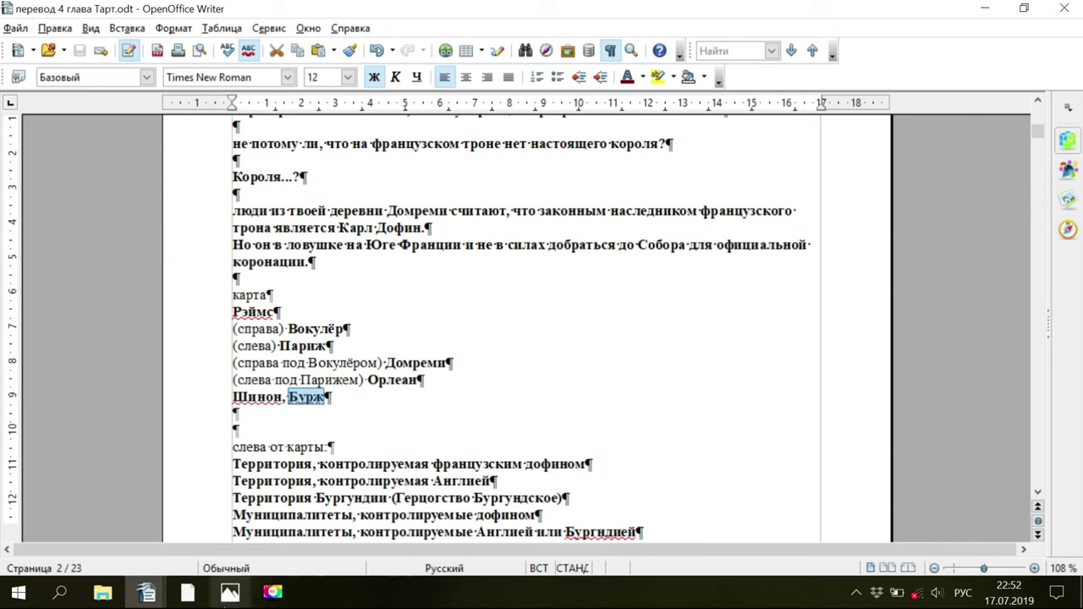
left_click(229, 592)
key("space")
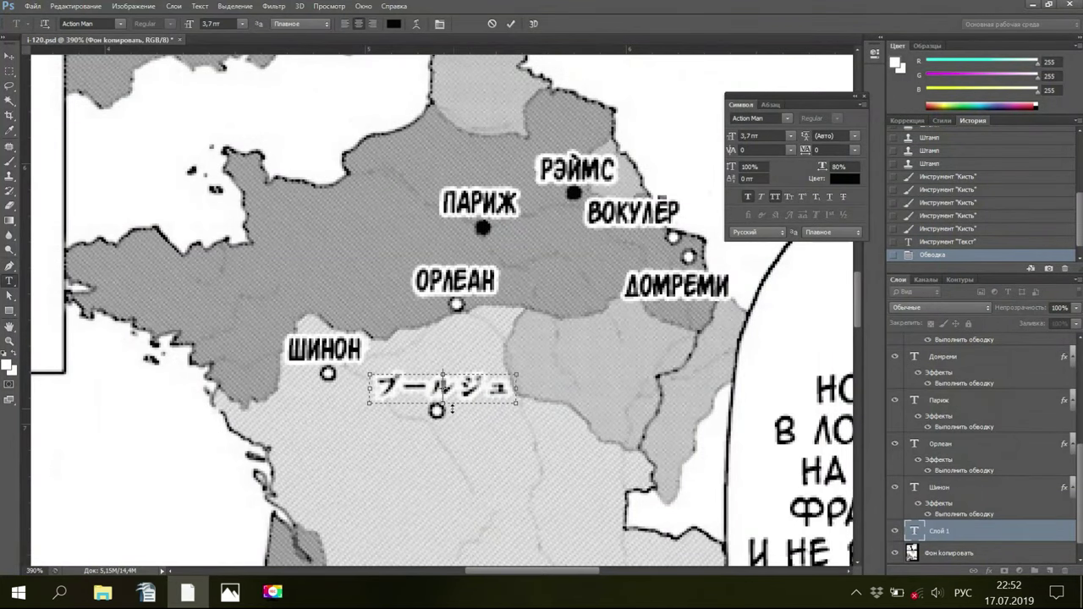
Paste Бурж into the text box over ブールジュ, set its kerning to Метрический and commit the text
right_click(447, 395)
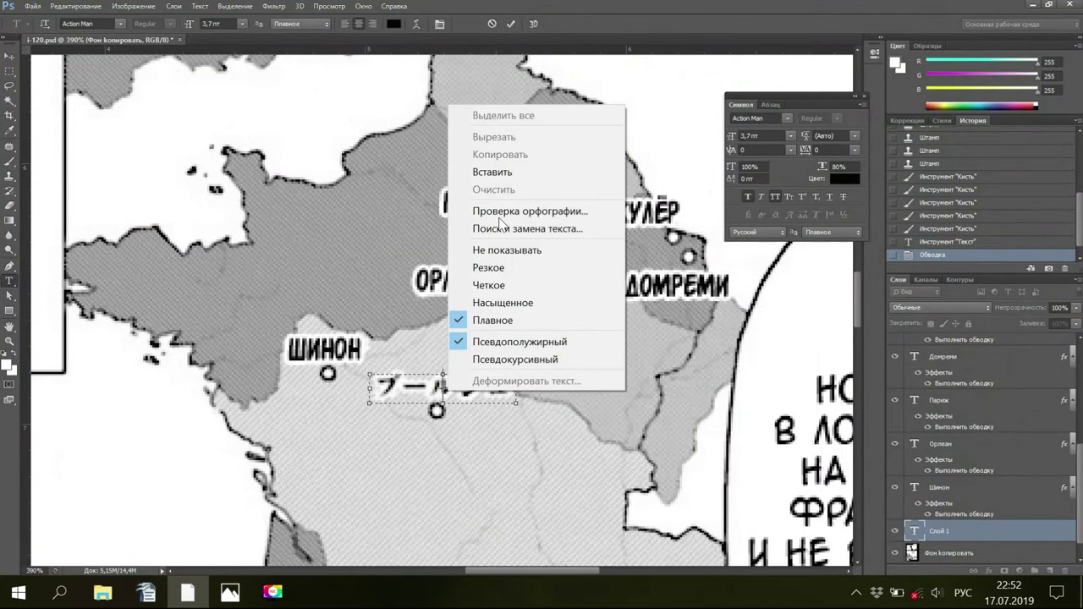
left_click(500, 173)
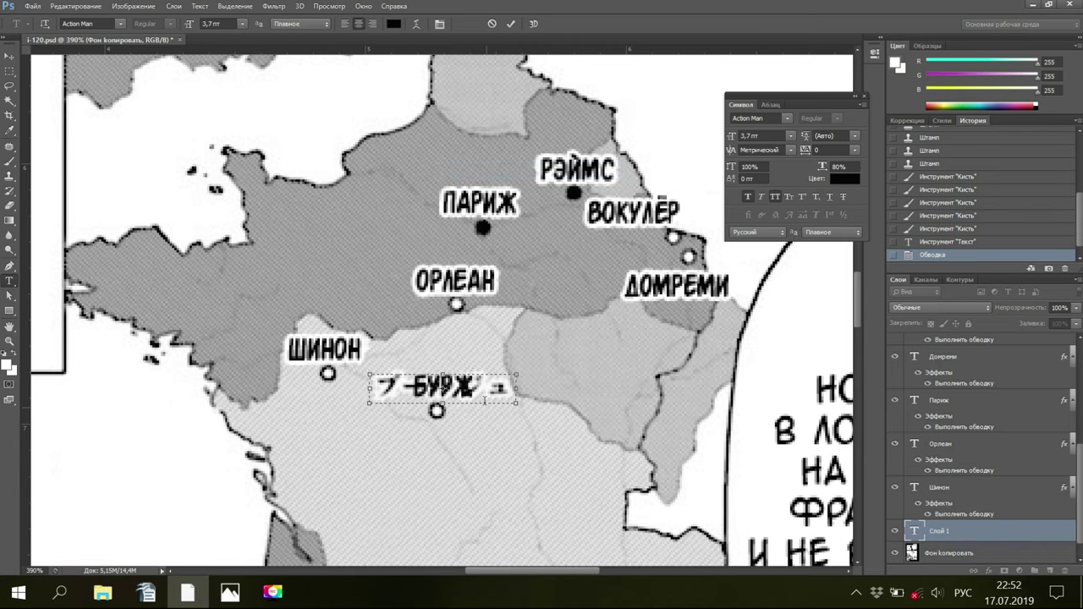
left_click_drag(474, 386, 410, 383)
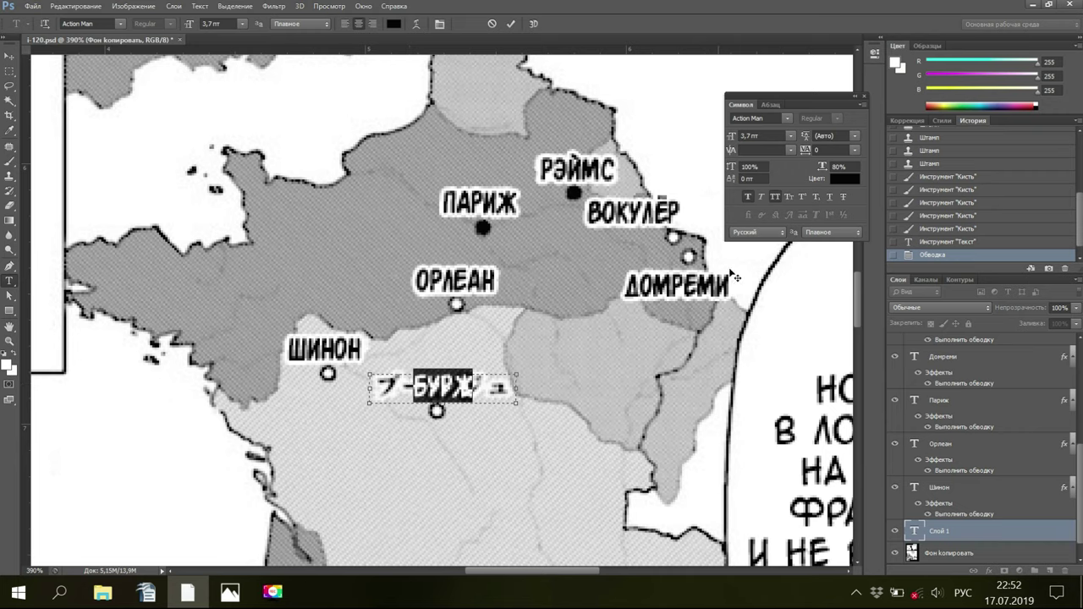
left_click(788, 150)
left_click(789, 167)
left_click(953, 531)
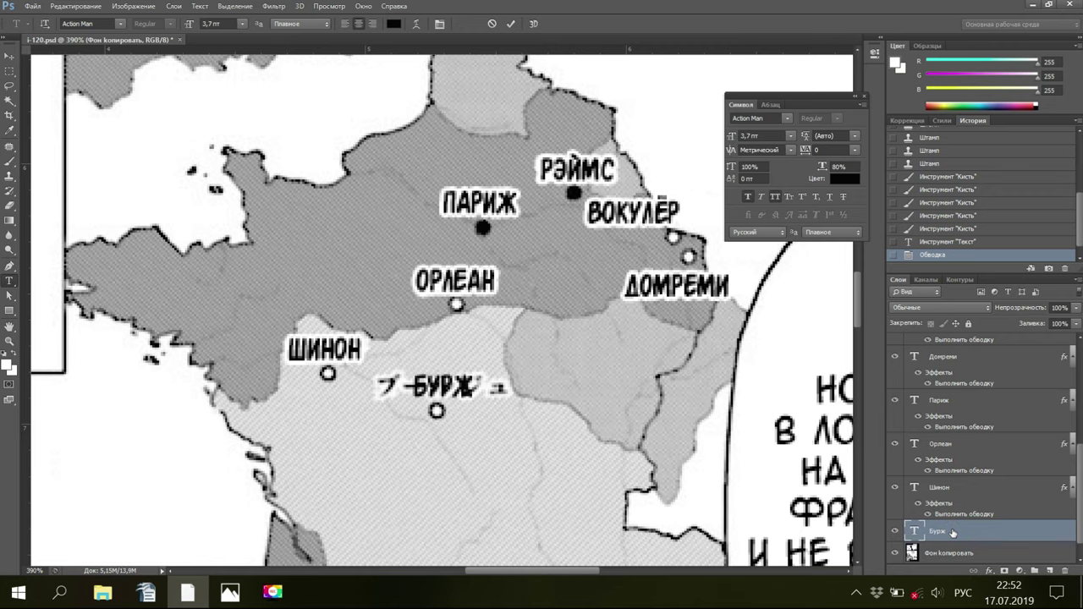
Give the Бурж text layer a white outside stroke of 2 pixels
right_click(954, 534)
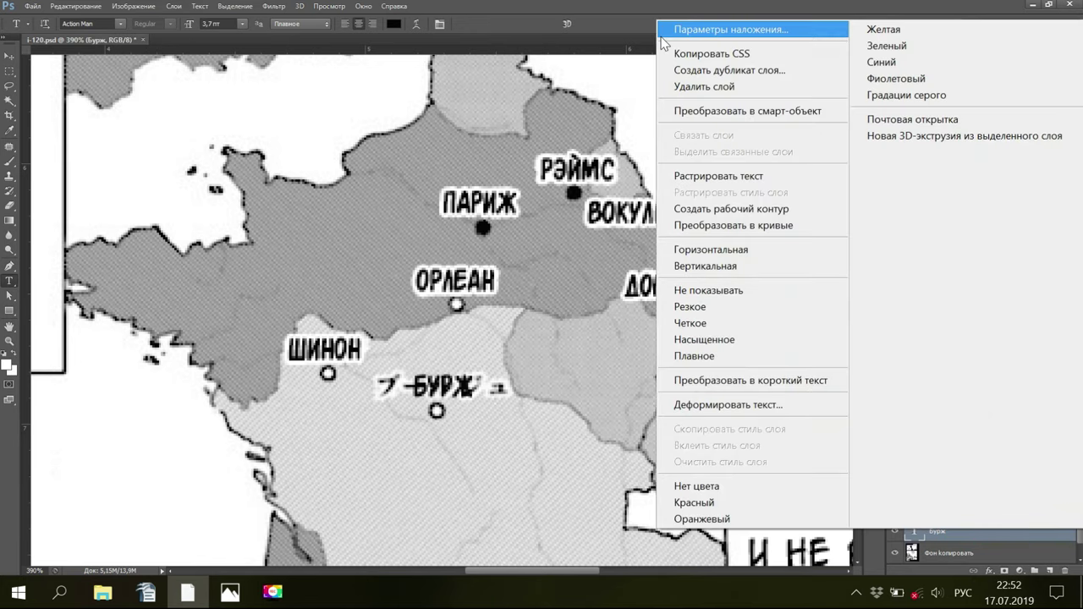
left_click(728, 29)
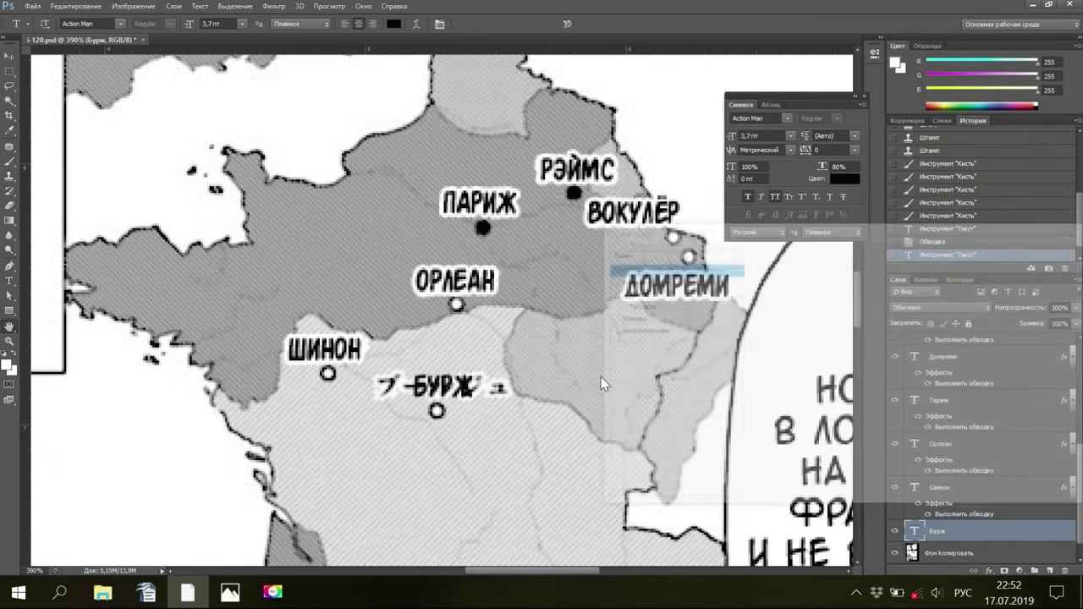
left_click(634, 320)
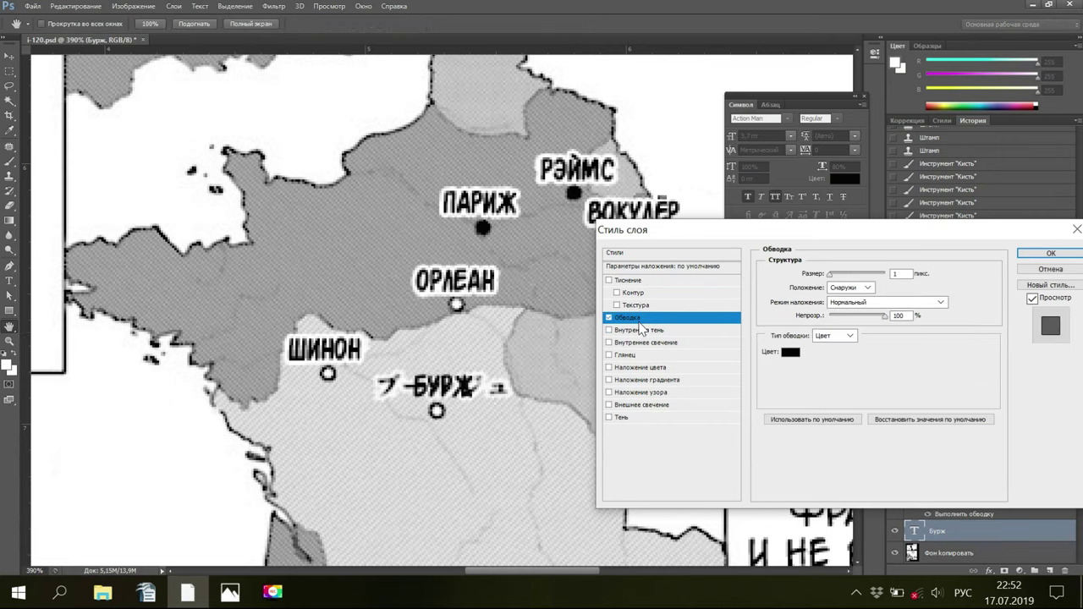
left_click(792, 354)
left_click(674, 282)
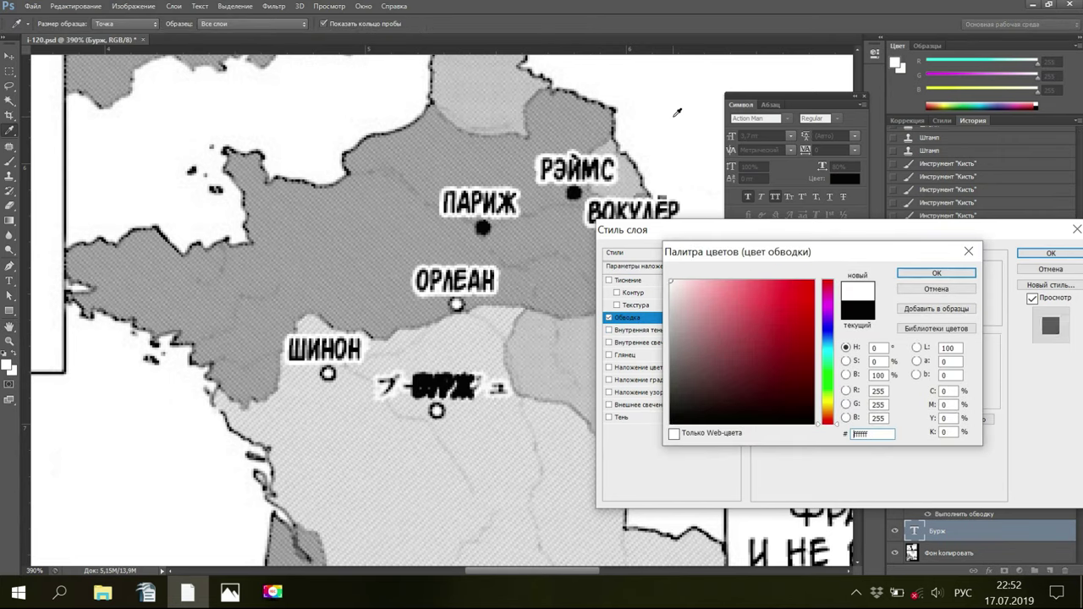
left_click(909, 273)
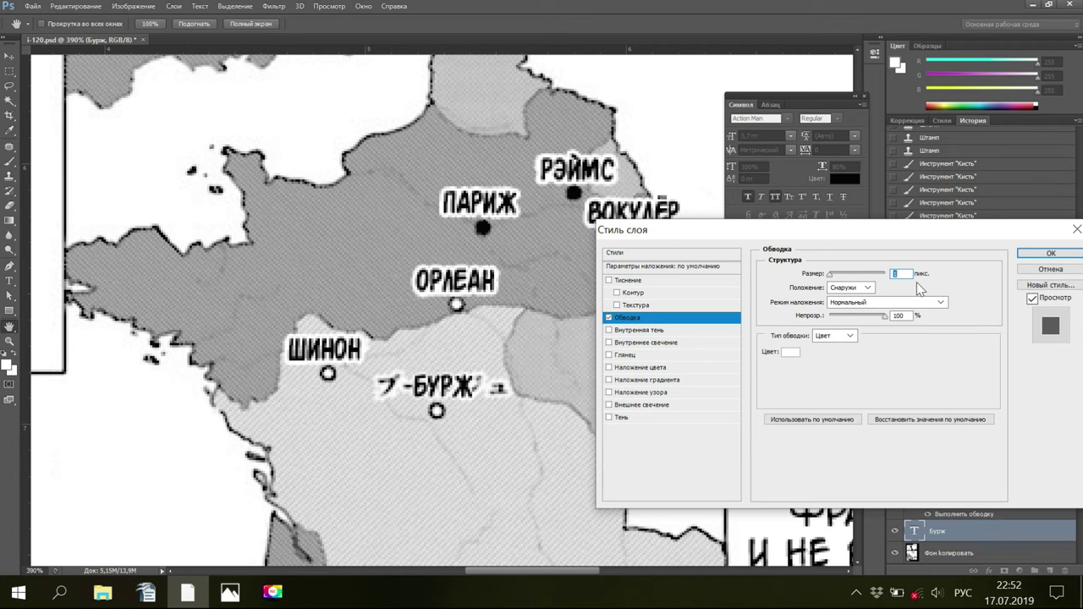
type("2")
key("Return")
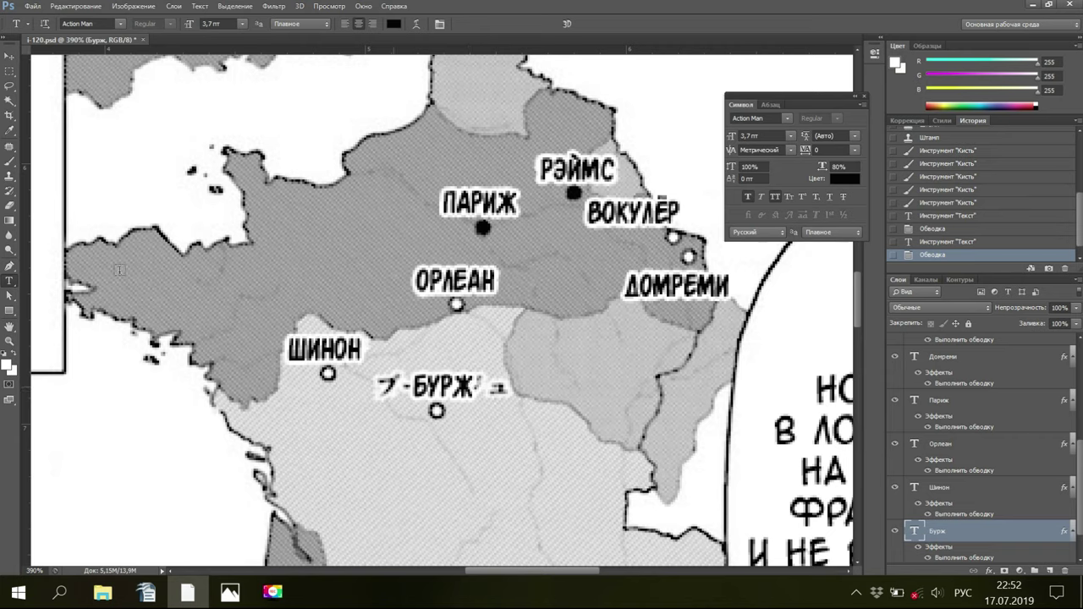
Move the Бурж label above its city circle and shrink its text box from the sides and top to fine-tune the label's position
left_click(10, 54)
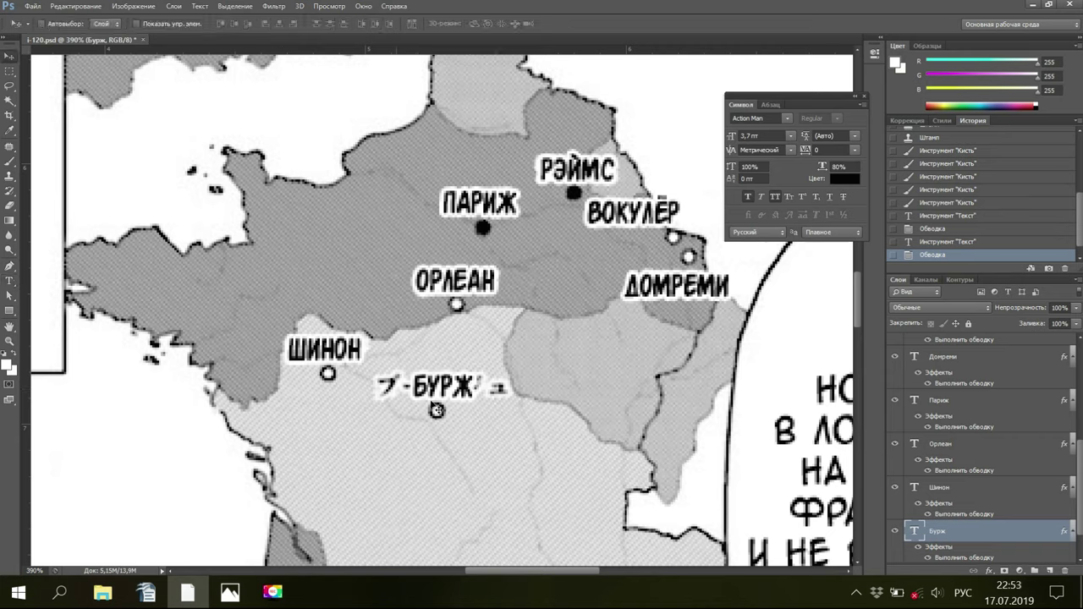
mouse_move(444, 390)
left_mouse_down()
mouse_move(430, 391)
mouse_move(433, 379)
left_mouse_up()
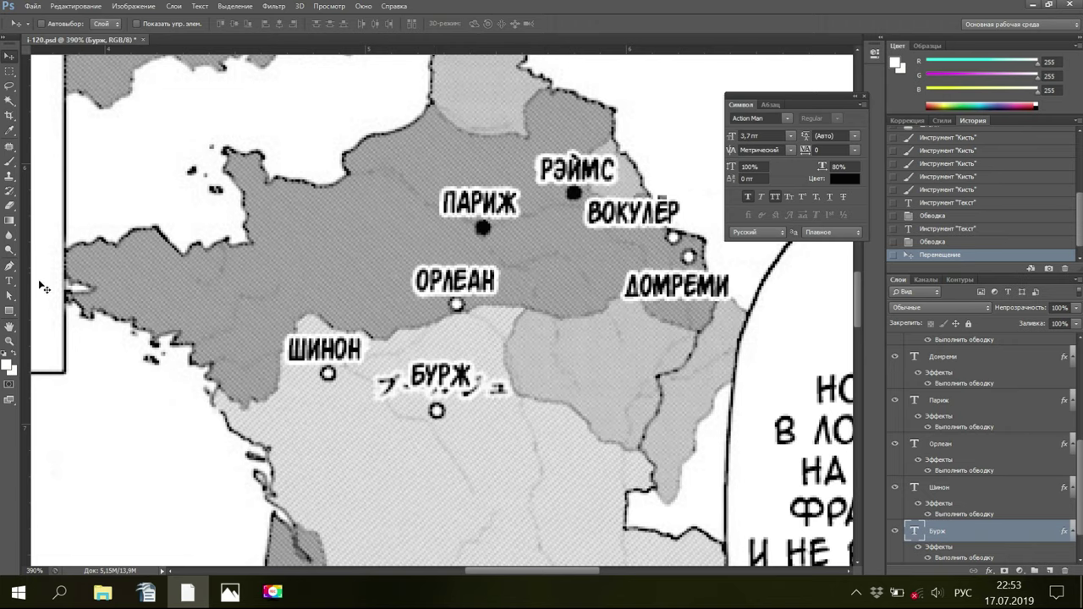
left_click(10, 280)
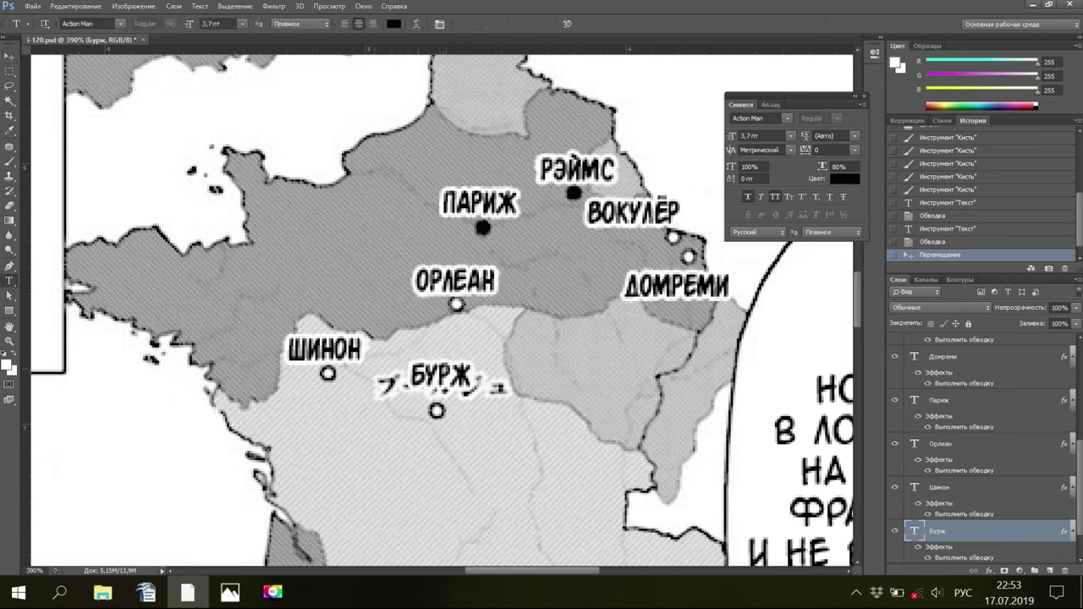
left_click(451, 373)
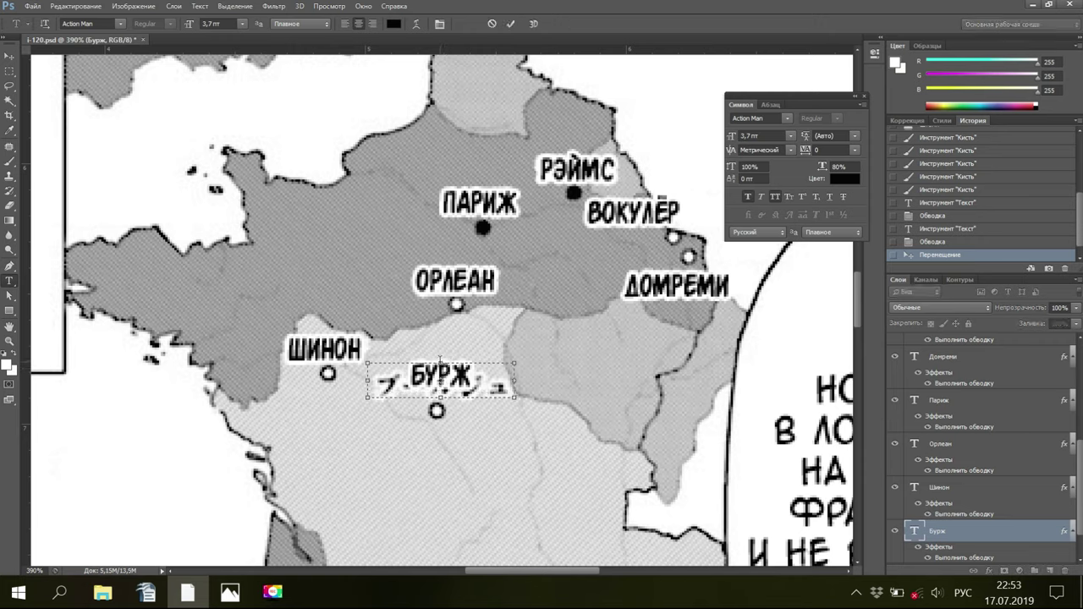
left_click_drag(439, 360, 451, 365)
left_click_drag(514, 398, 482, 401)
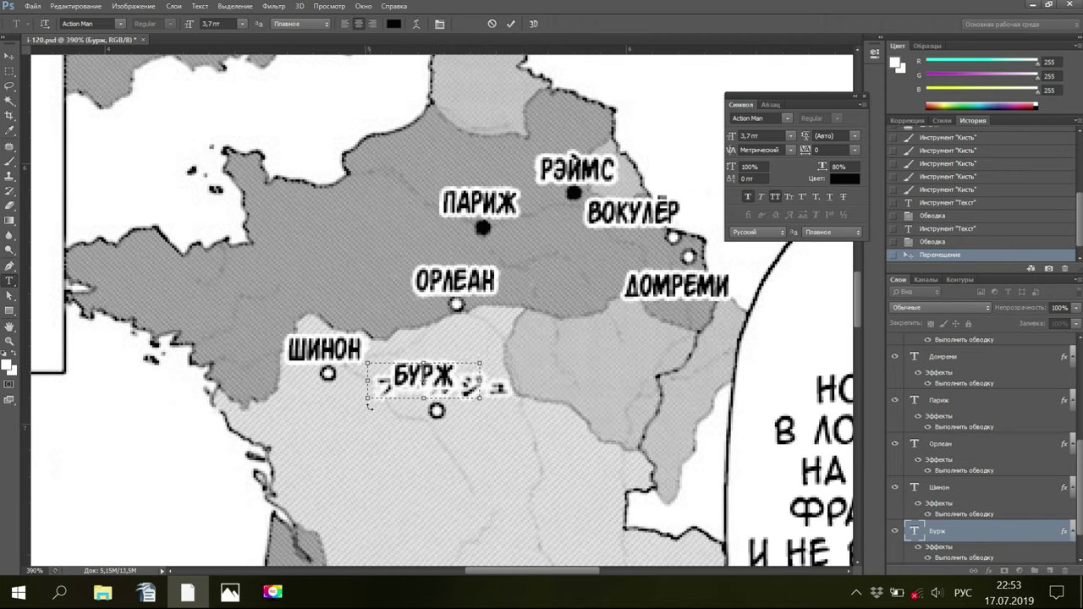
key("Home")
left_click_drag(367, 401, 387, 404)
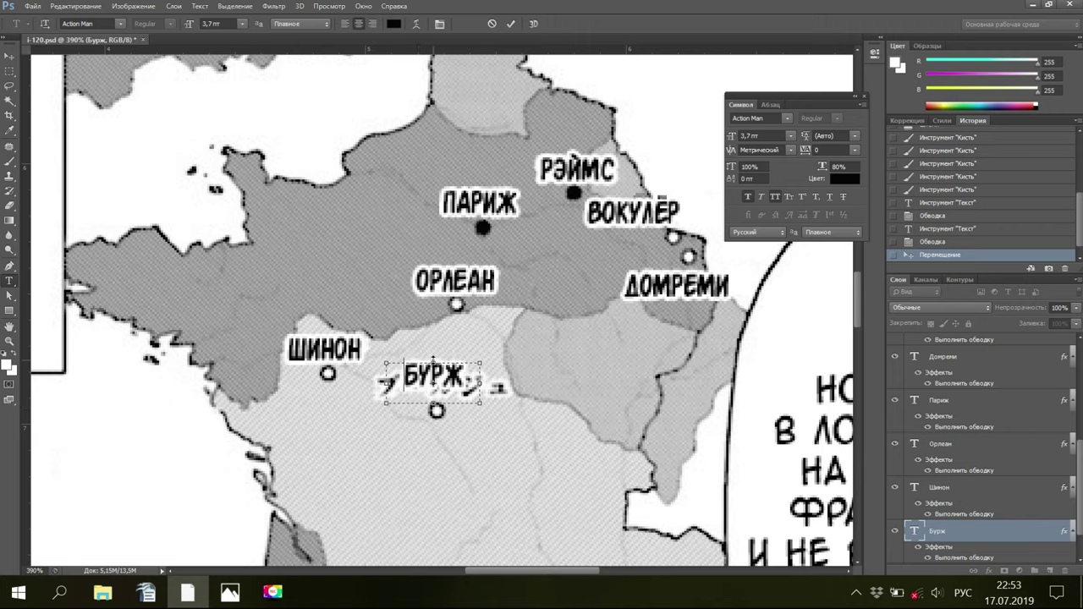
left_click_drag(433, 363, 433, 369)
Commit the Бурж text box edit, make the Фон копировать layer active and choose the Clone Stamp tool
scroll(948, 538, "down", 2)
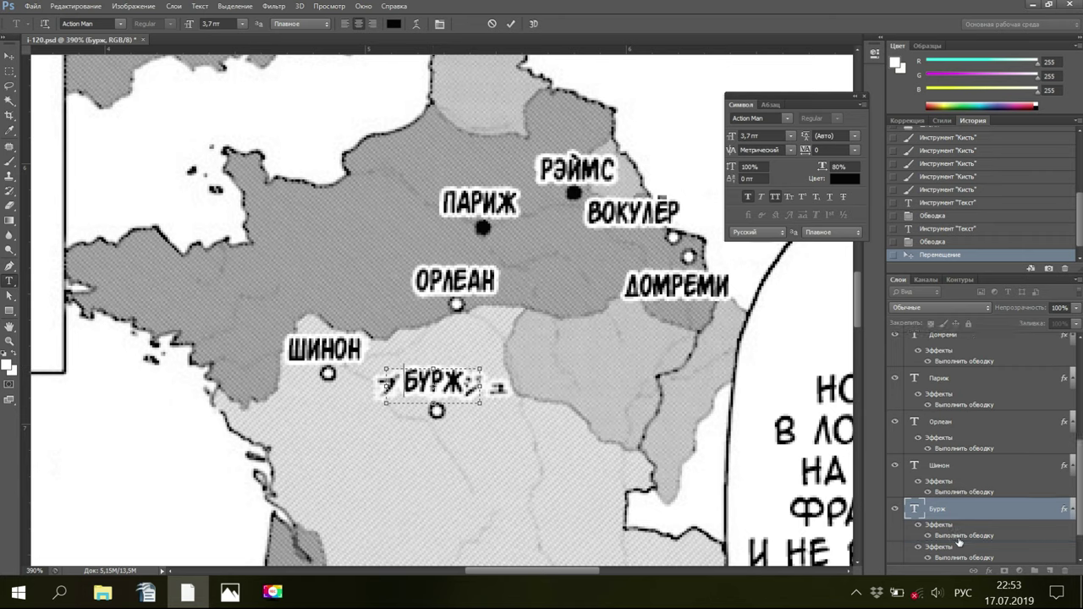
left_click(946, 534)
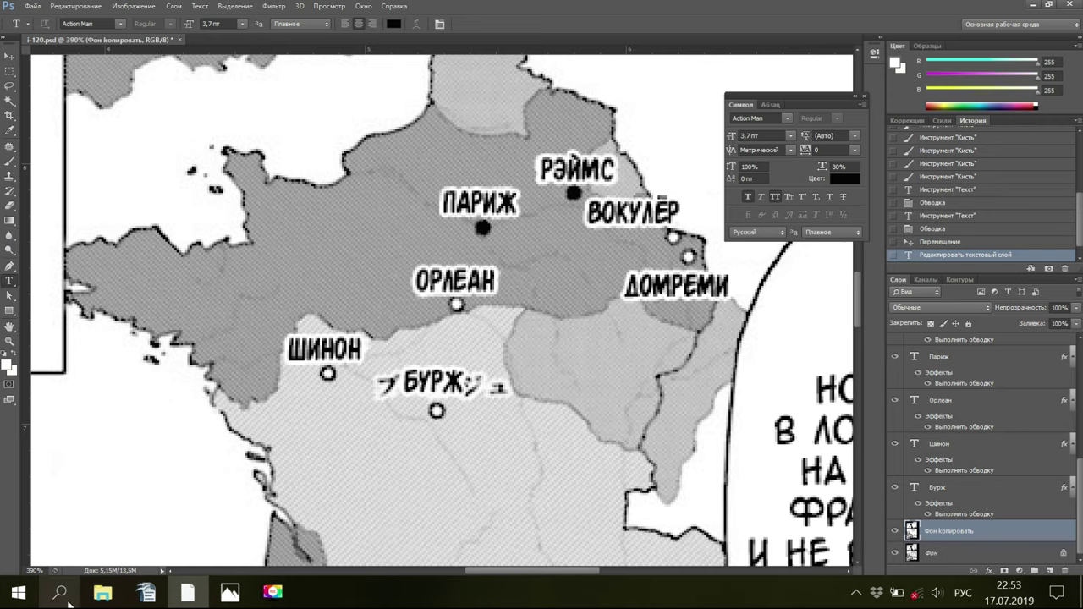
left_click(34, 569)
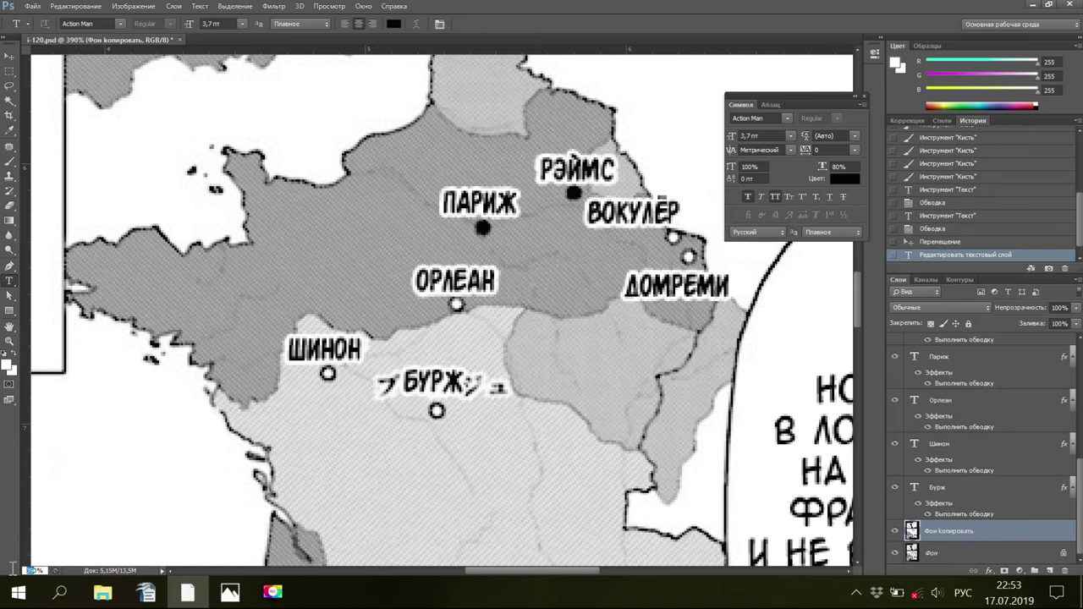
type("45")
key("Return")
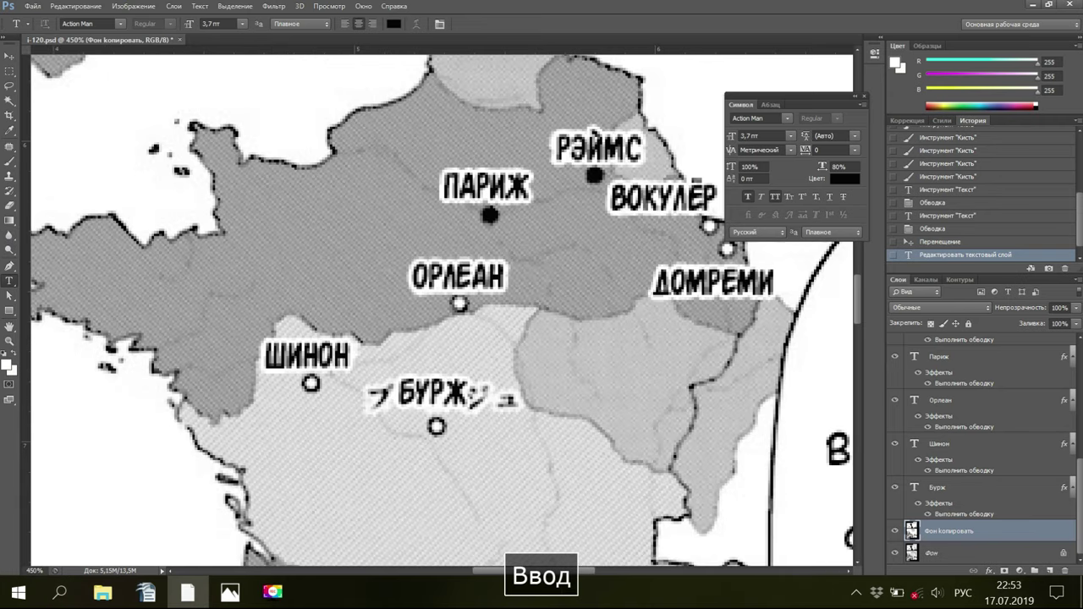
left_click(34, 571)
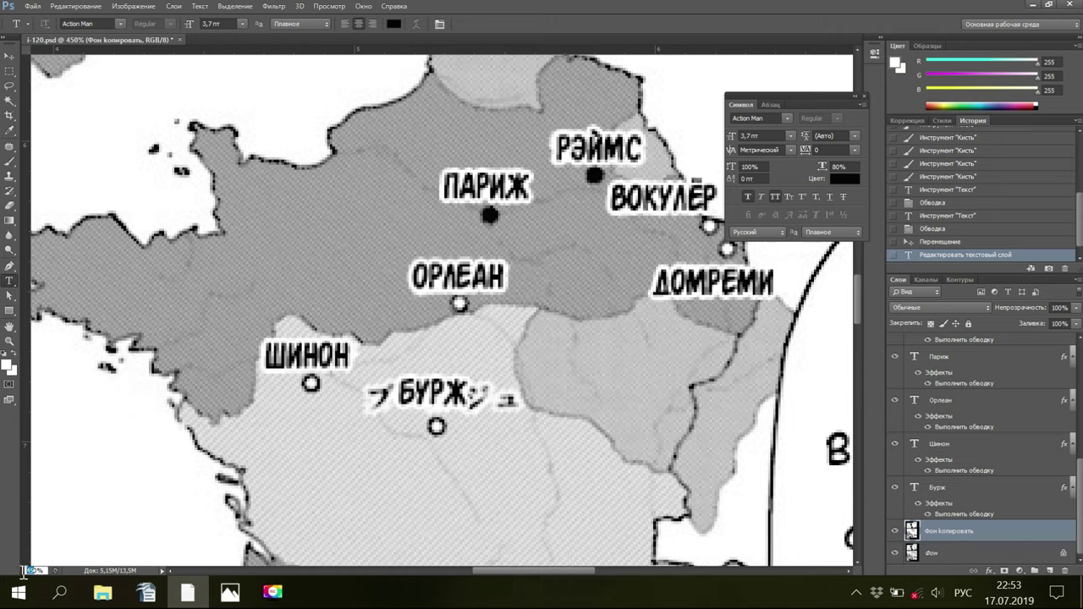
type("48")
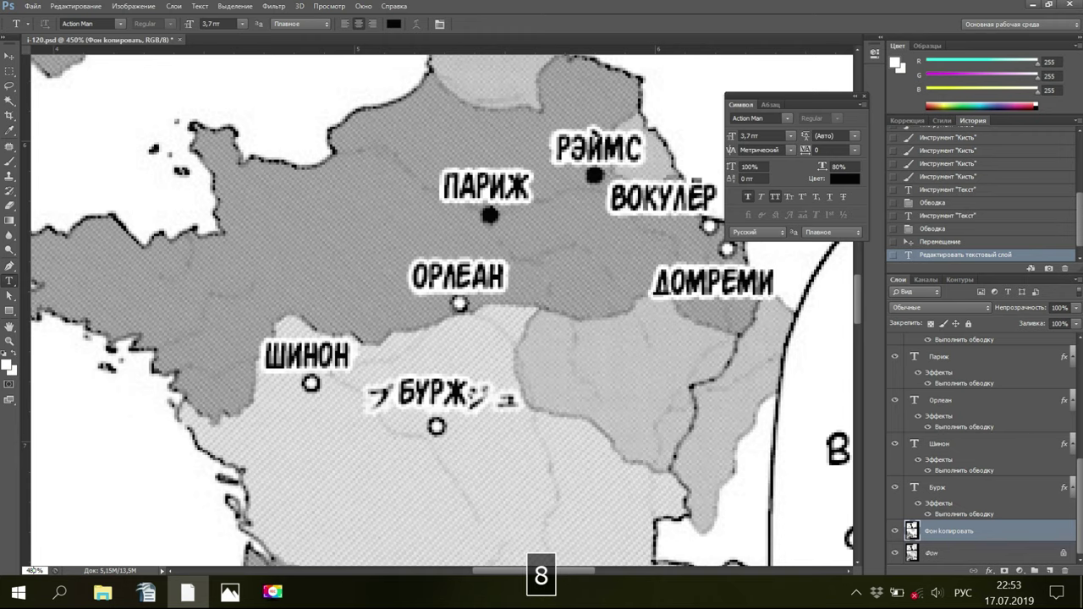
key("Return")
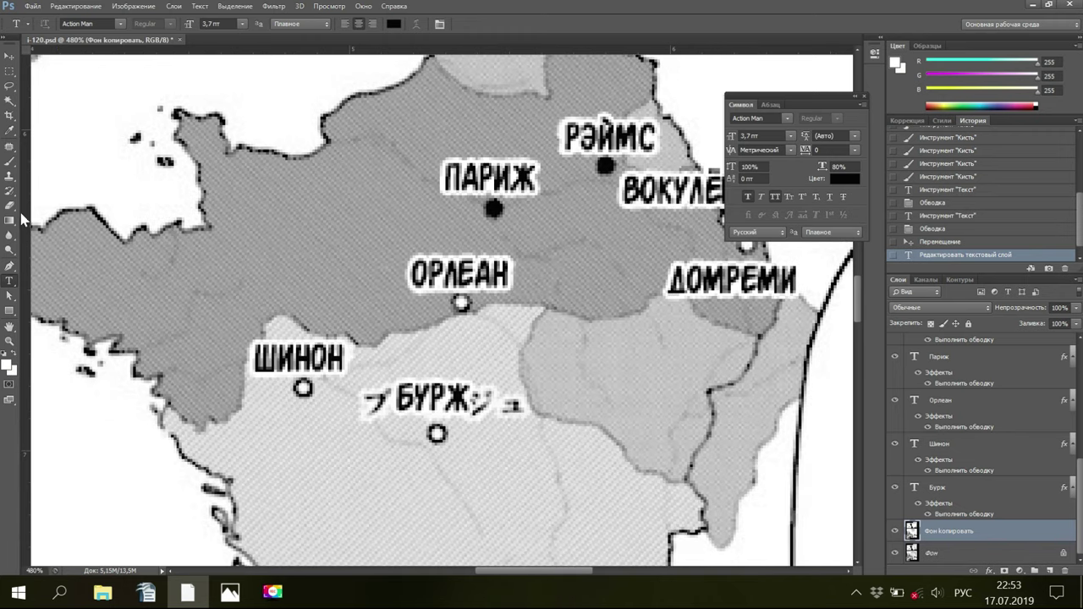
left_click(8, 176)
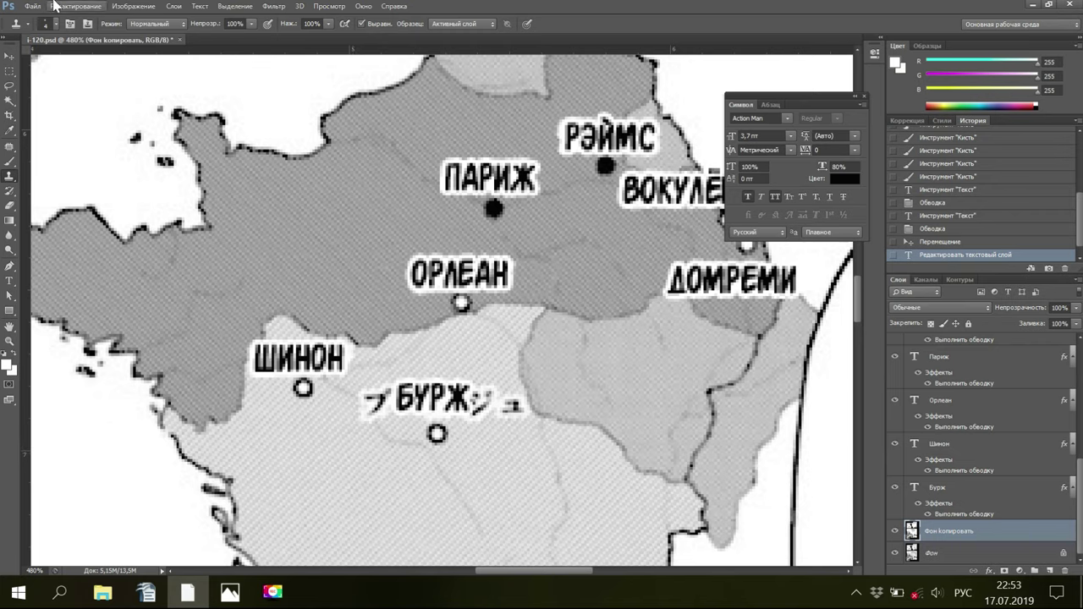
key("bracketright")
key("alt")
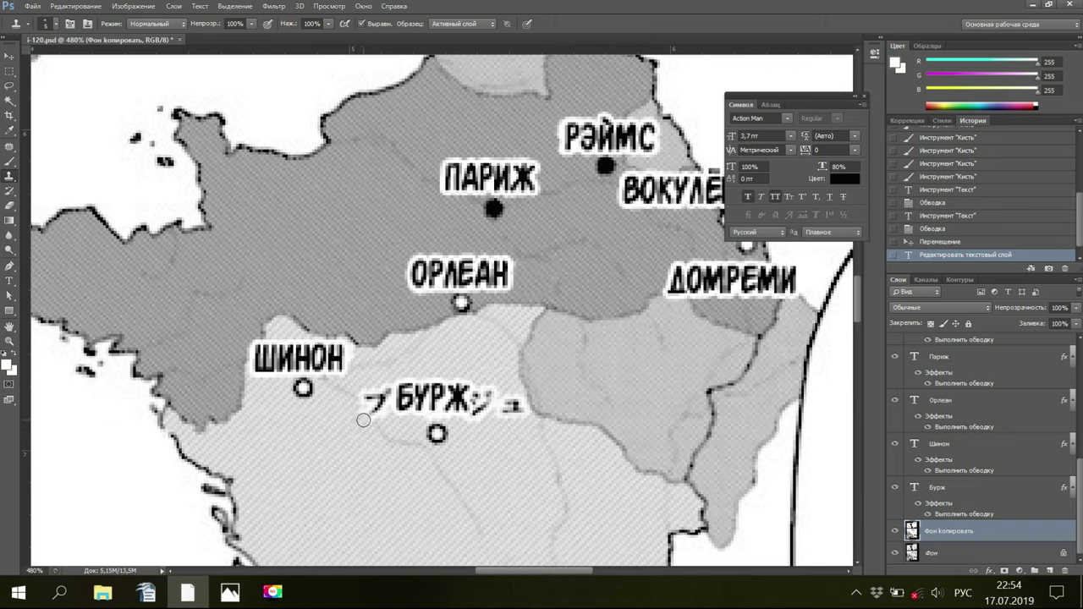
left_click(366, 423)
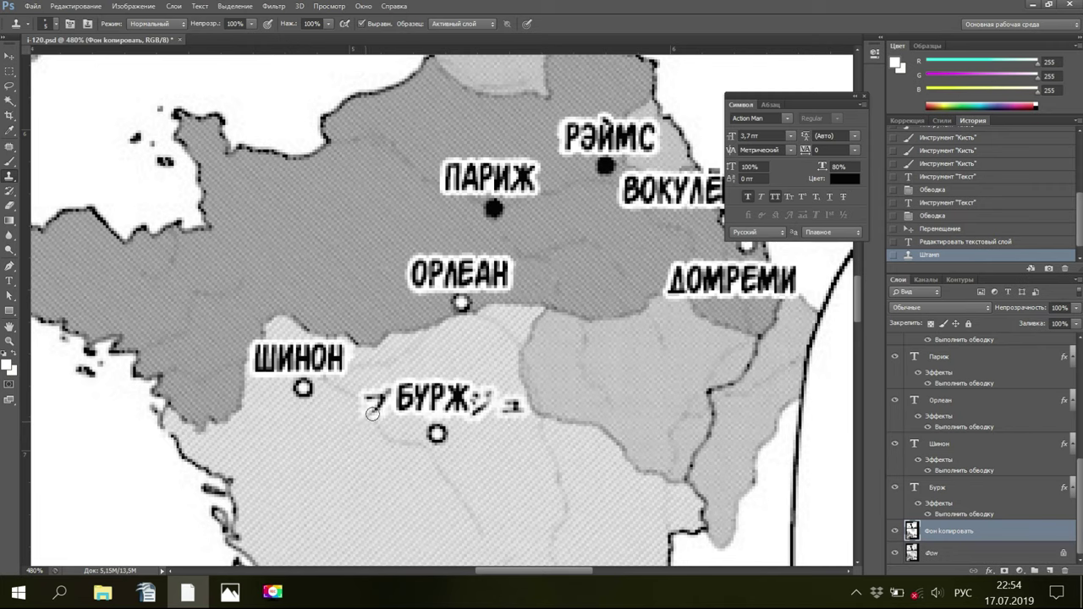
left_click(374, 410)
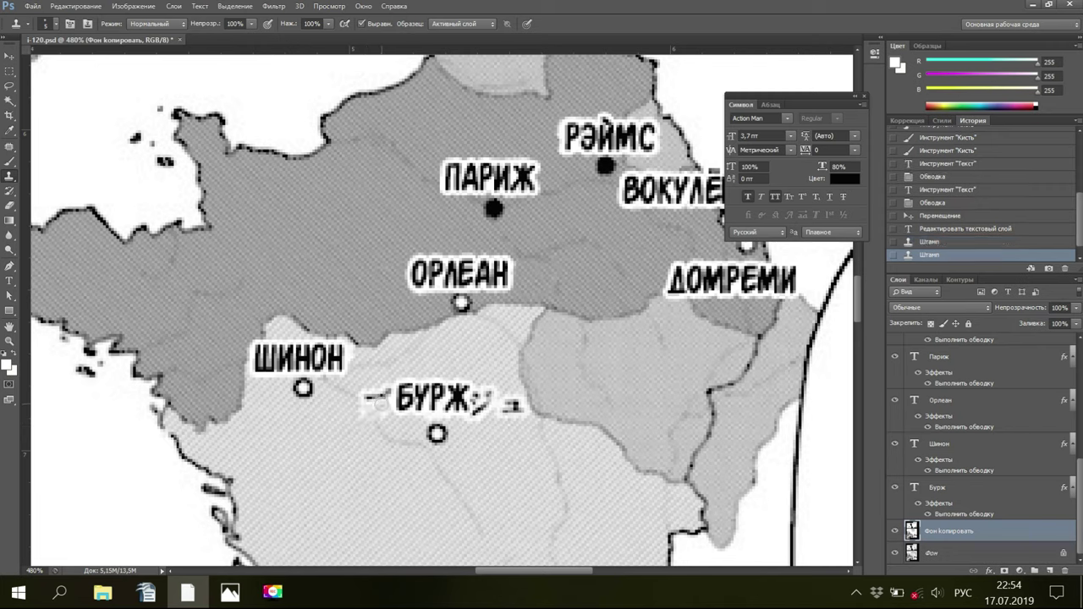
left_click(380, 403)
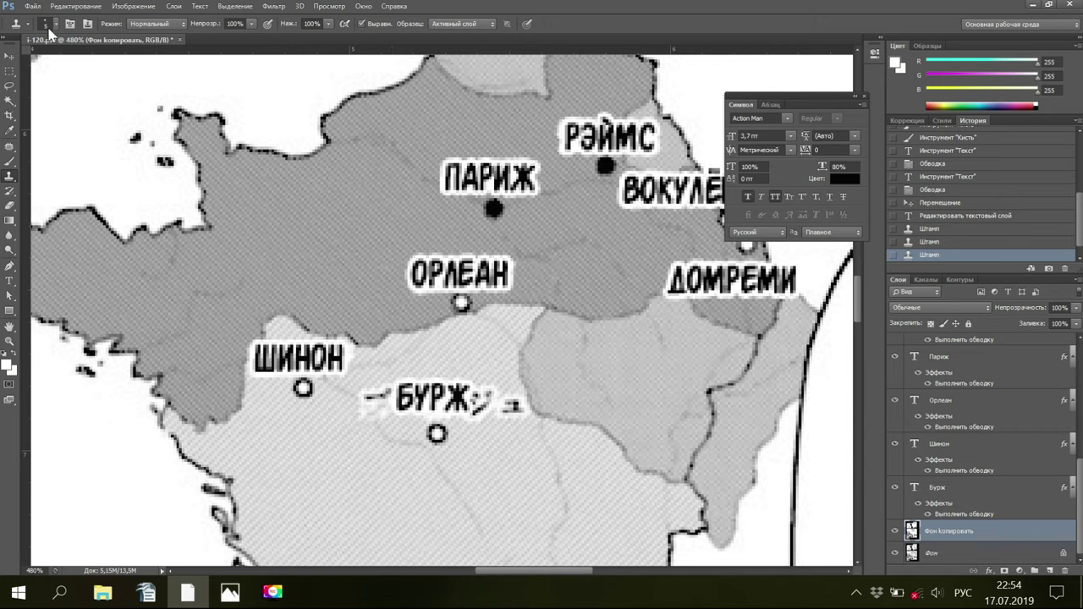
key("bracketright")
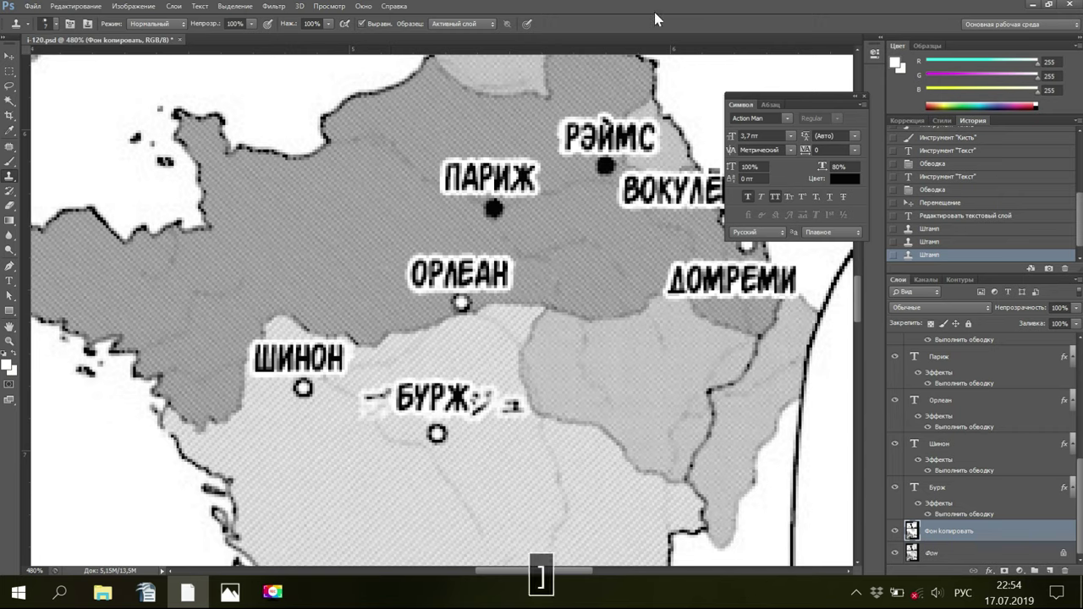
left_click(928, 231)
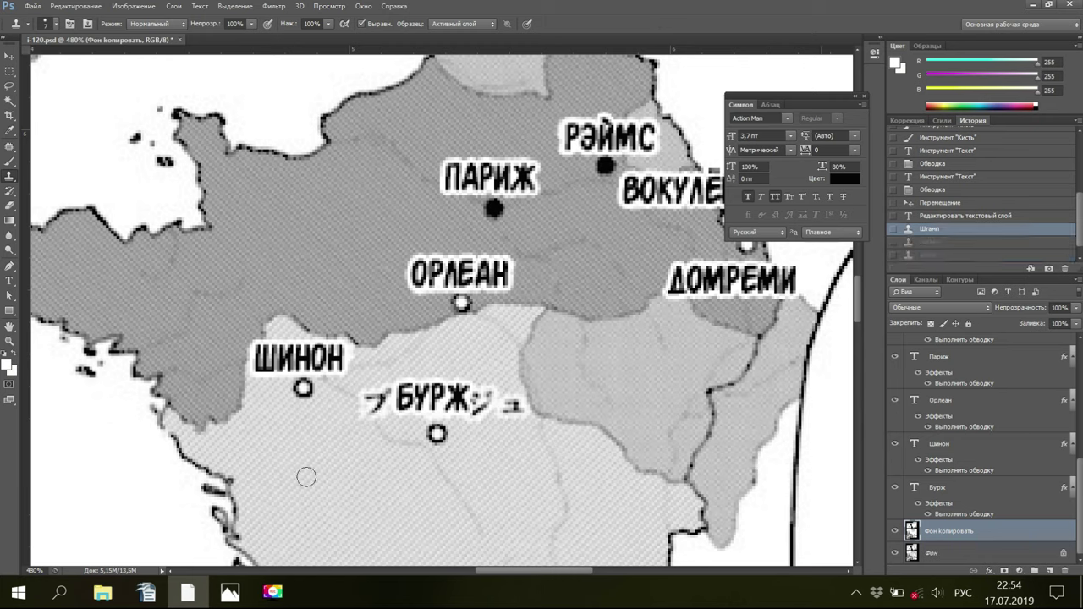
left_click(950, 216)
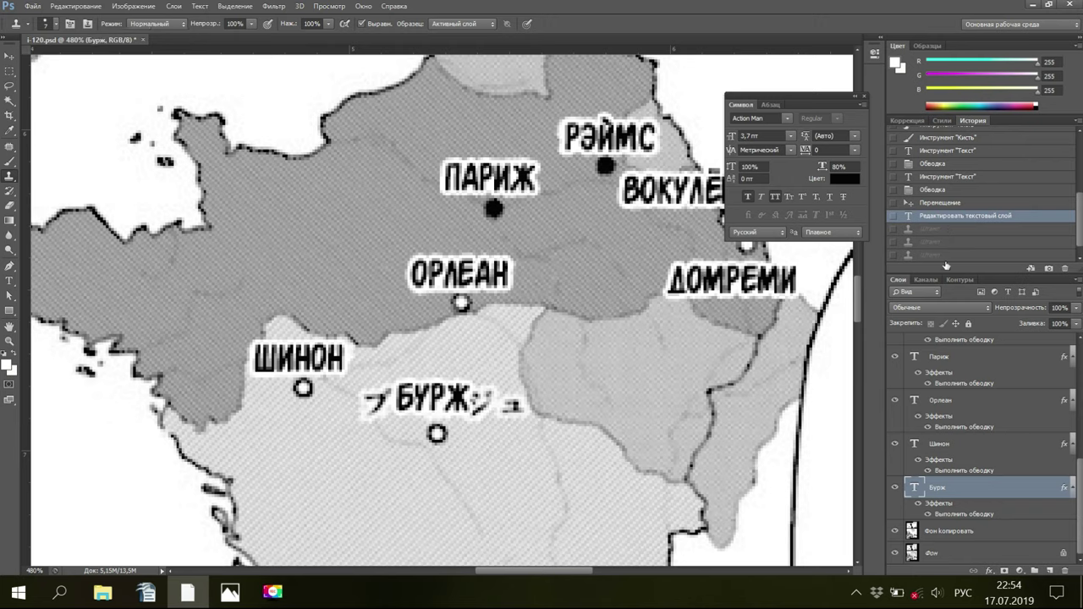
Reselect the Фон копировать layer and clone nearby hatching over the leftover Japanese character before the Бурж label
left_click(947, 532)
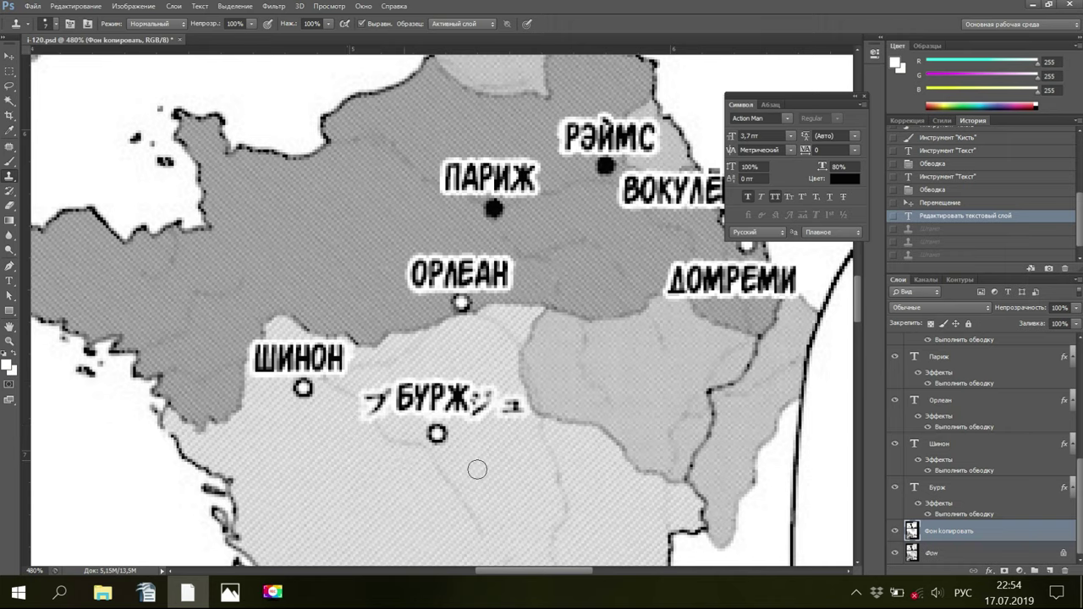
left_click(371, 379, "alt")
left_click(369, 388)
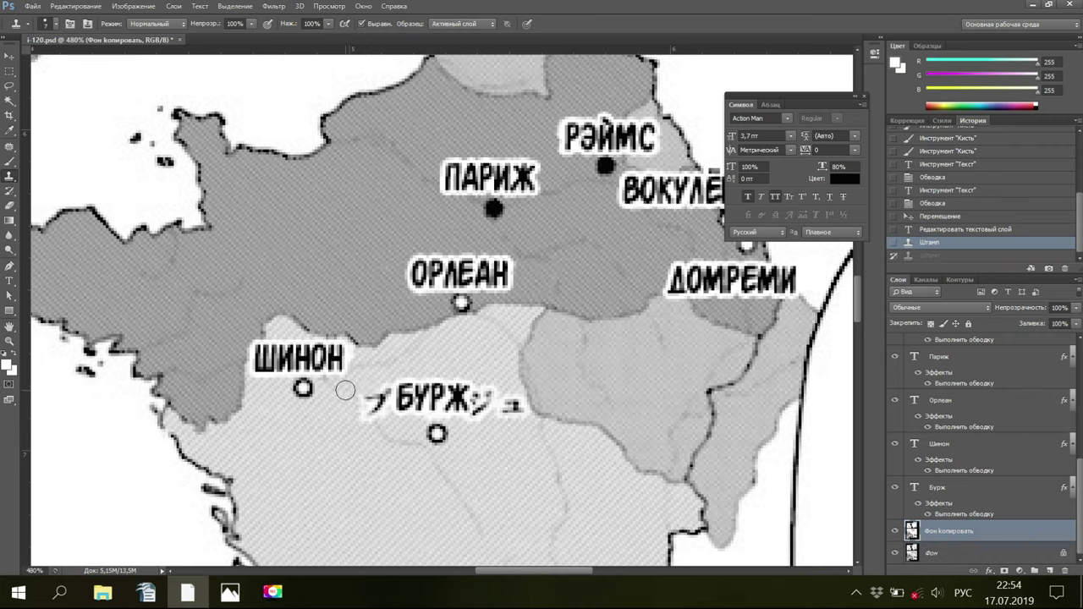
left_click(392, 386)
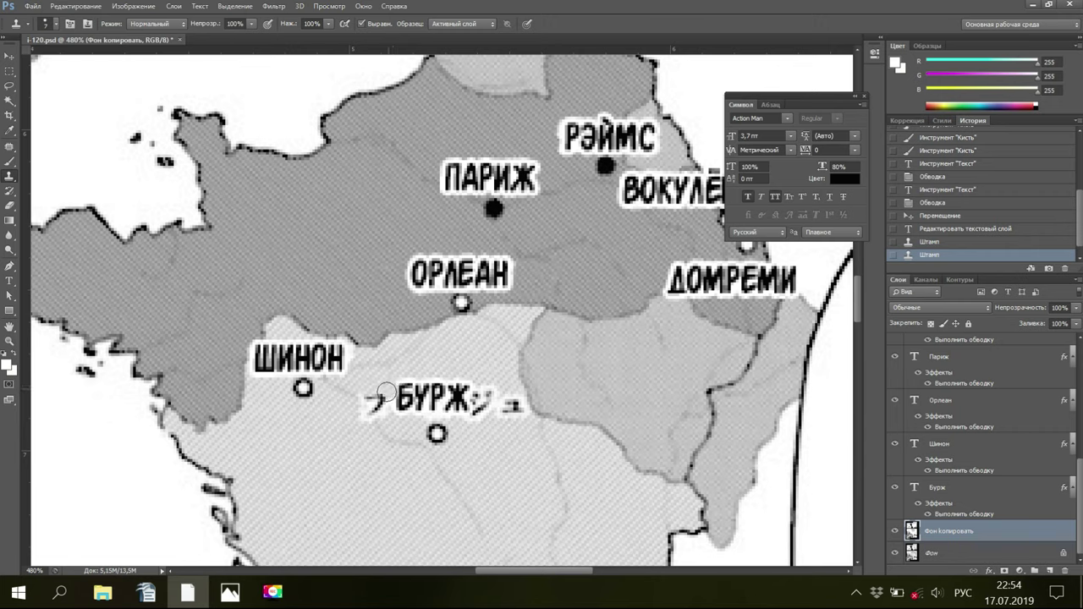
left_click(378, 393)
left_click(373, 395)
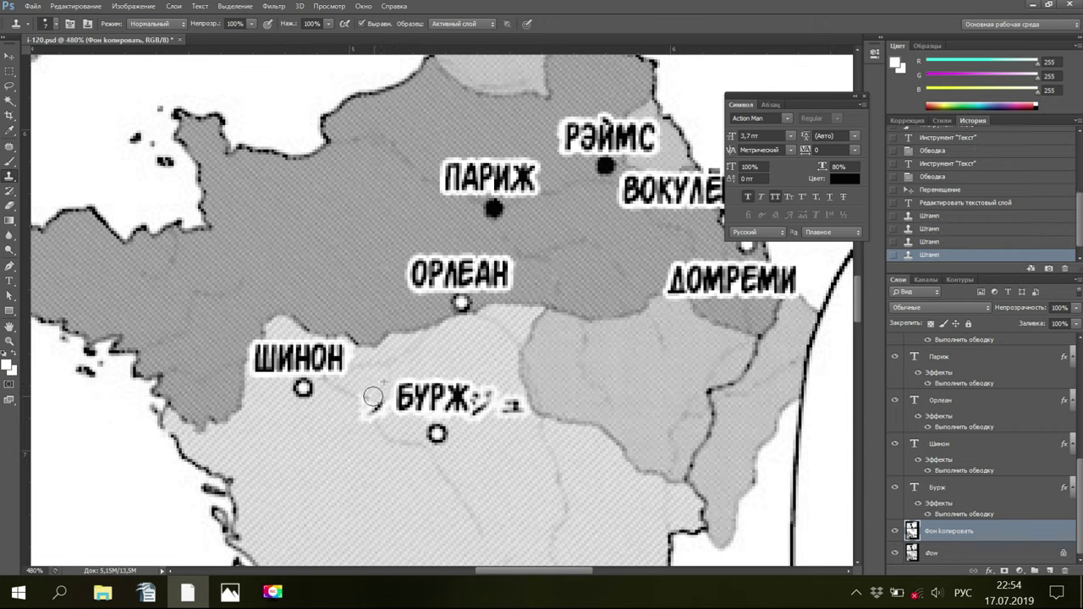
left_click(373, 398)
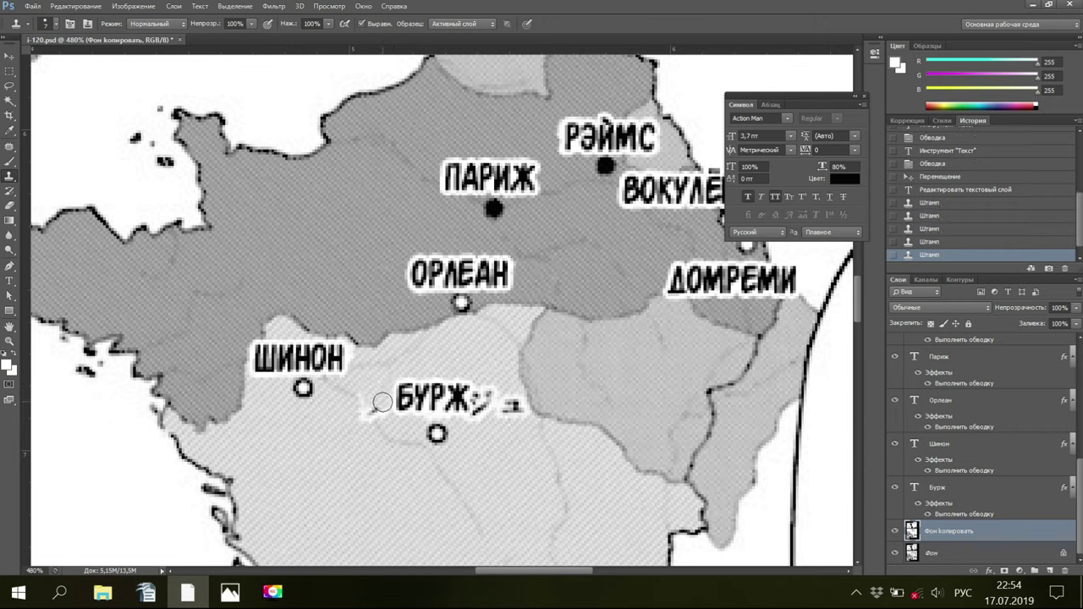
left_click(381, 404)
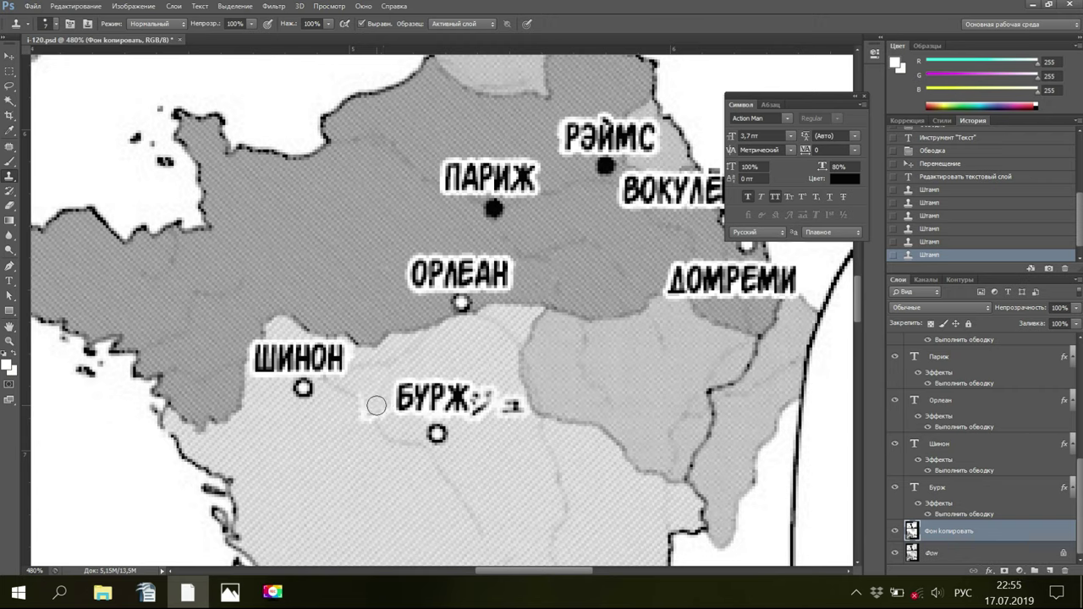
left_click(377, 406)
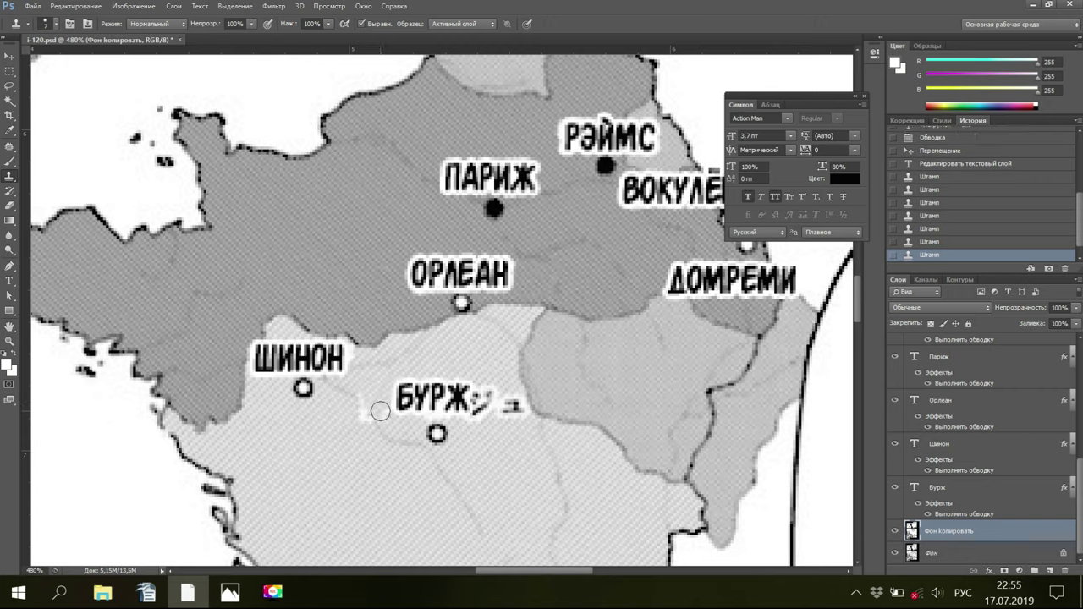
left_click(379, 411)
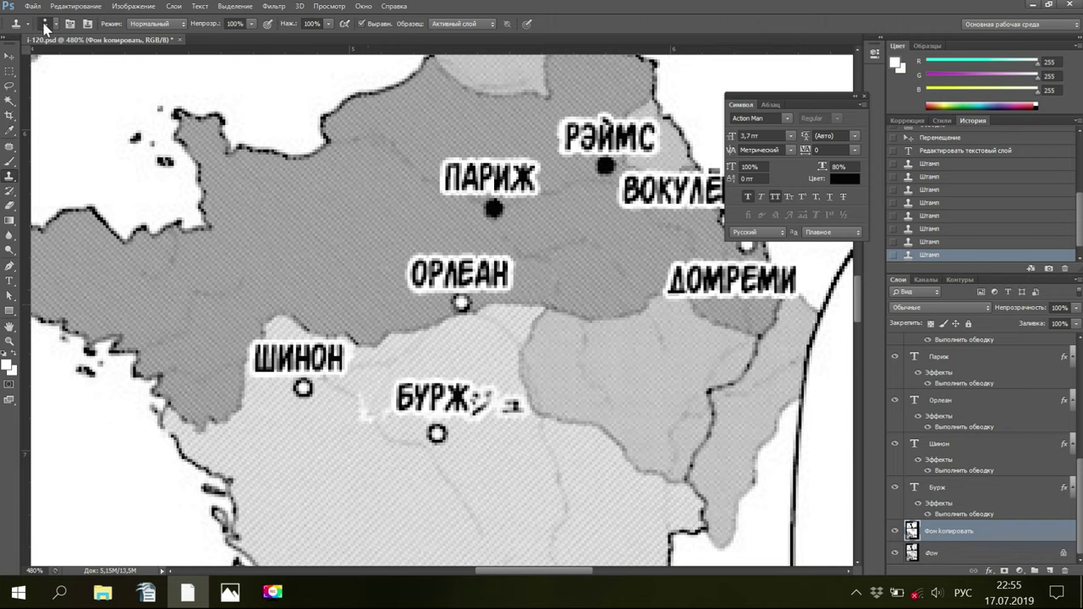
Enlarge the clone brush and cover the leftover characters ジュ after the Бурж label with clean hatching
key("bracketright")
left_click_drag(481, 425, 488, 432)
key("alt")
left_click(504, 413)
left_click(513, 406)
left_click(514, 405)
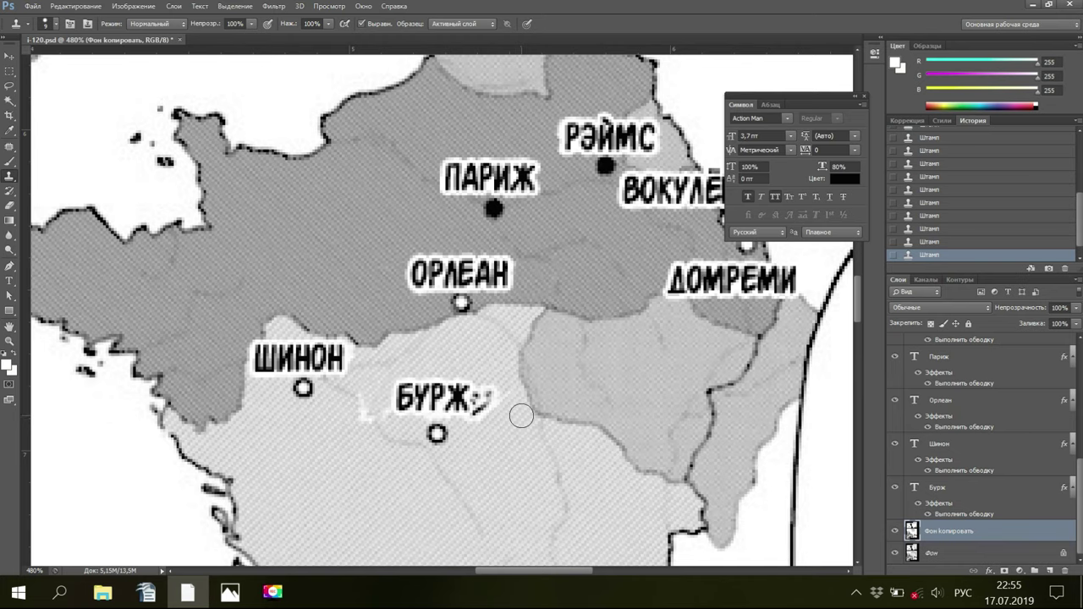
mouse_move(507, 406)
left_mouse_down()
mouse_move(498, 394)
mouse_move(504, 409)
mouse_move(481, 415)
left_mouse_up()
mouse_move(478, 412)
left_mouse_down()
mouse_move(497, 395)
mouse_move(476, 401)
left_mouse_up()
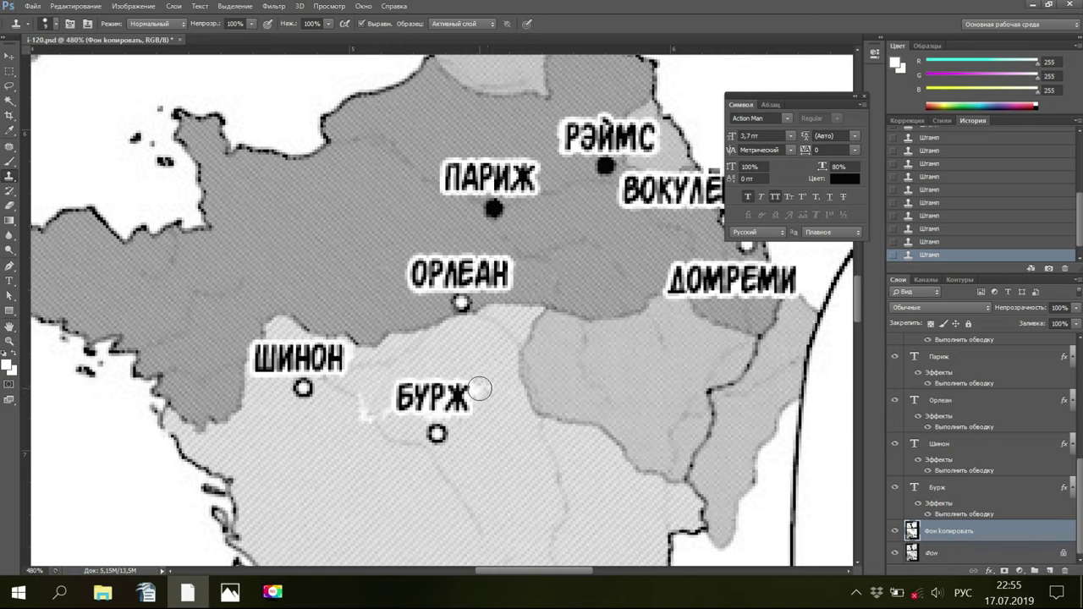
Undo the last clone strokes beside the letter Ж and cover the remnant with hatching sampled from just above it
left_click(941, 230)
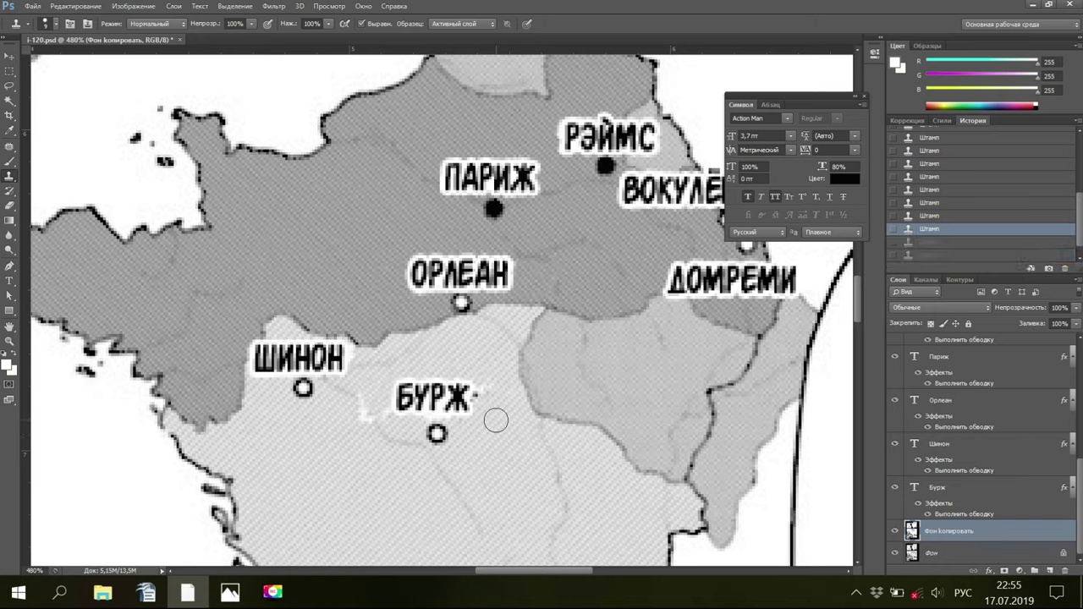
left_click(483, 369, "alt")
left_click(479, 389)
left_click(477, 390)
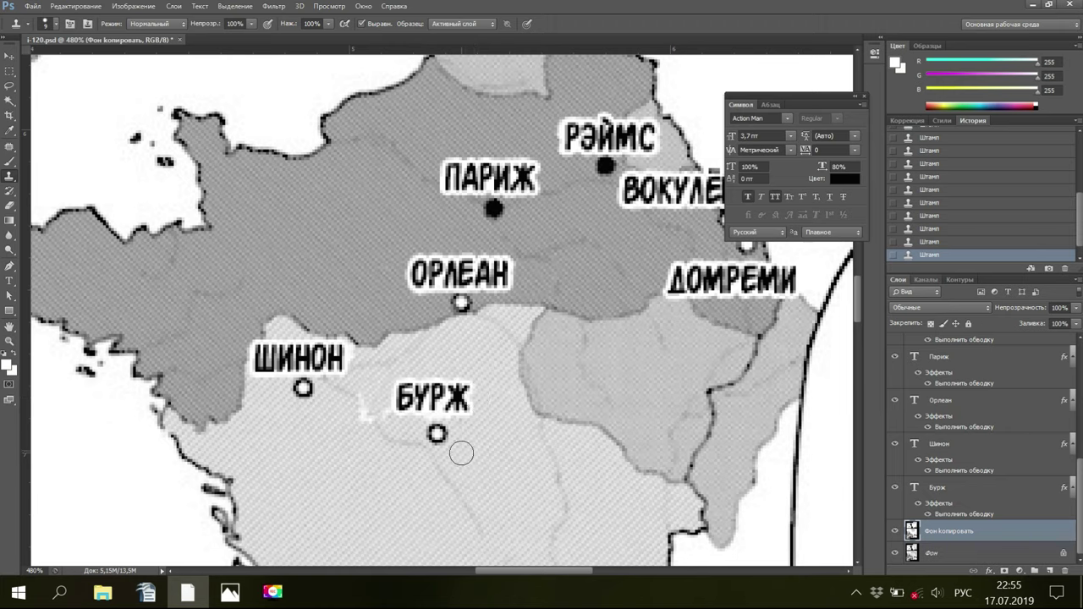
Clone hatching and the river line over the white patches remaining before the Бурж label
mouse_move(364, 409)
left_mouse_down()
mouse_move(392, 414)
mouse_move(375, 389)
left_mouse_up()
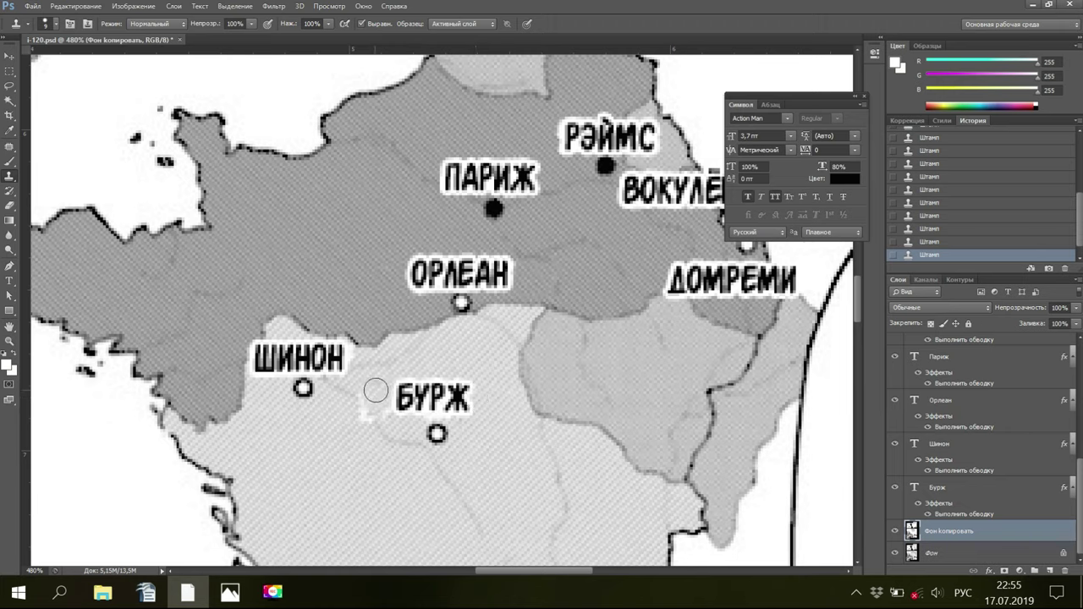
left_click(385, 437)
left_click(386, 436, "alt")
left_click(385, 435, "alt")
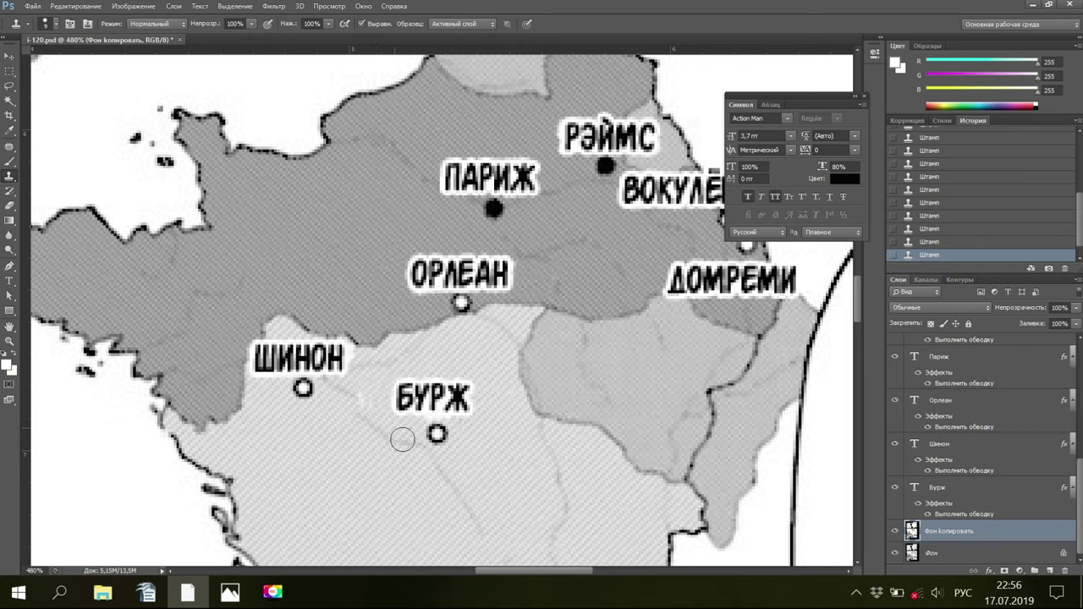
left_click(352, 399, "alt")
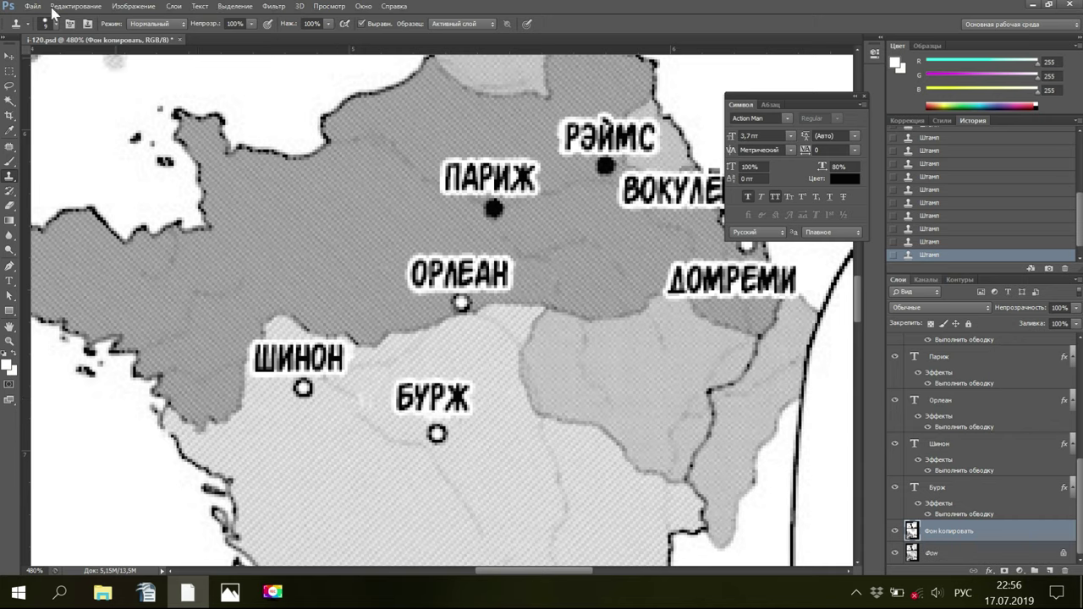
Reduce the clone brush size and retouch the last light spots along the river line between Шинон and Бурж
key("bracketleft")
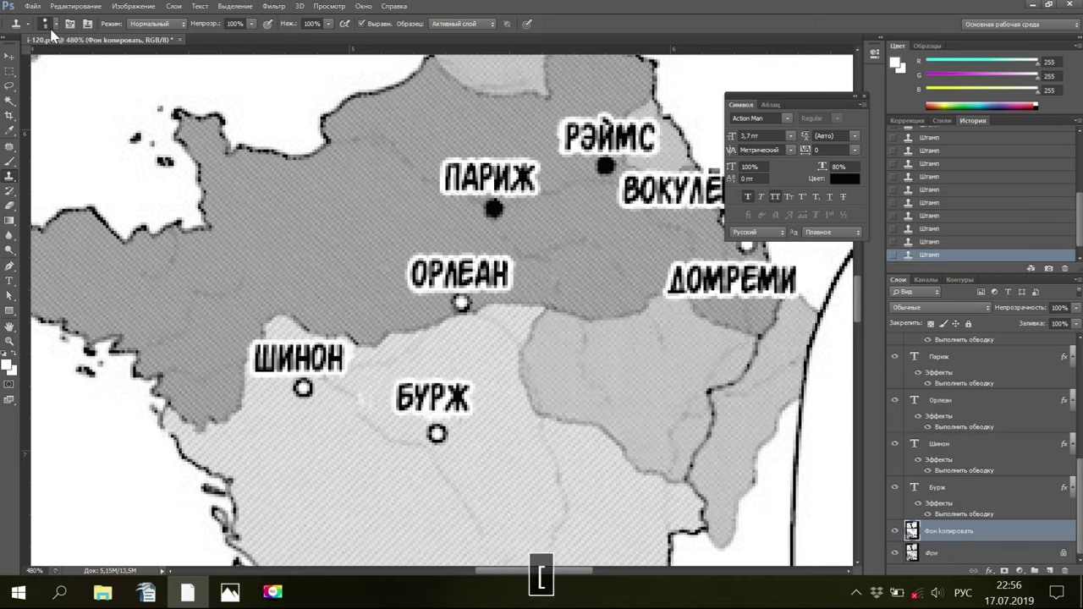
key("bracketleft")
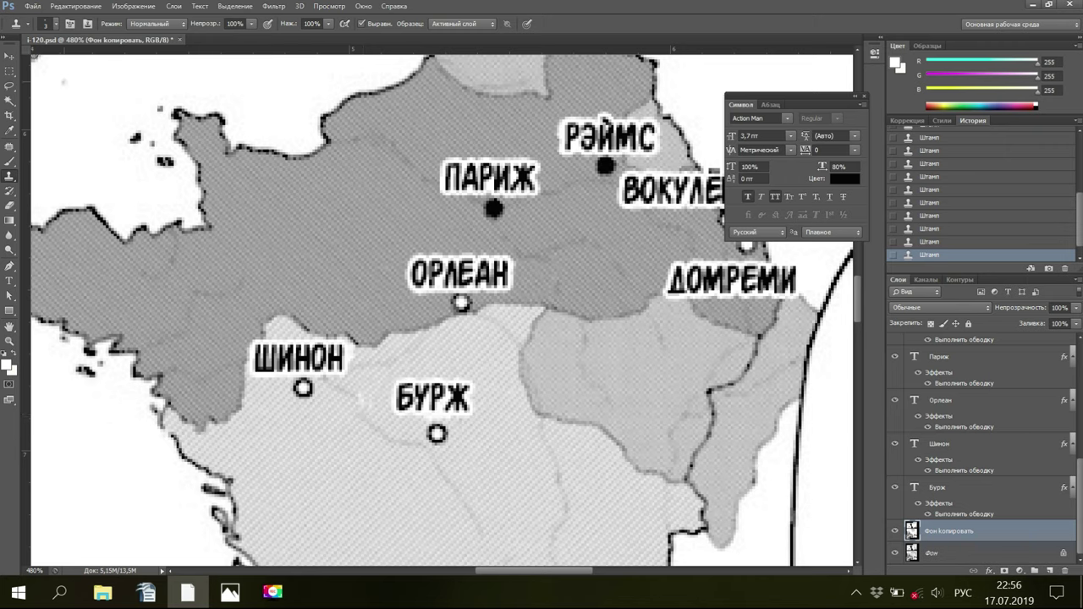
key("bracketright")
key("alt")
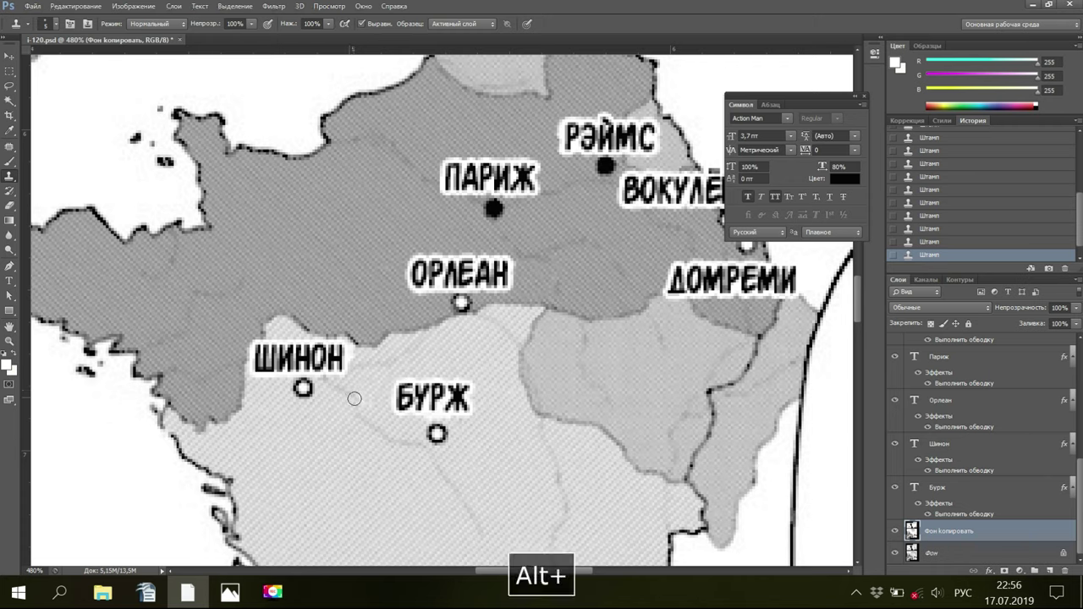
left_click(355, 399, "alt")
left_click(361, 430)
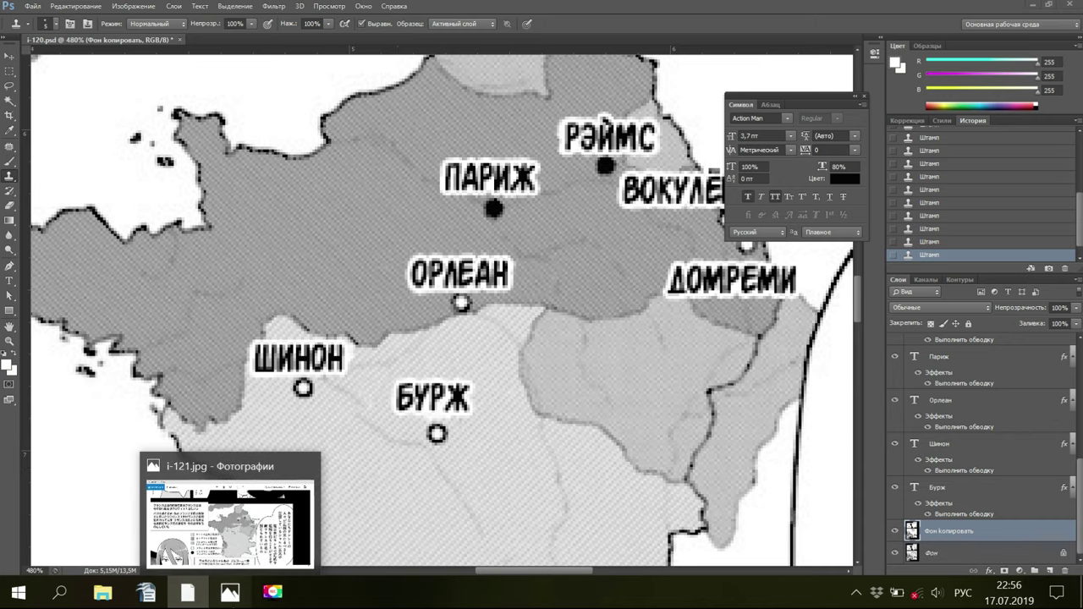
Switch to i-121.jpg in Photos and enlarge the original Japanese page around the map of France and its legend
left_click(186, 462)
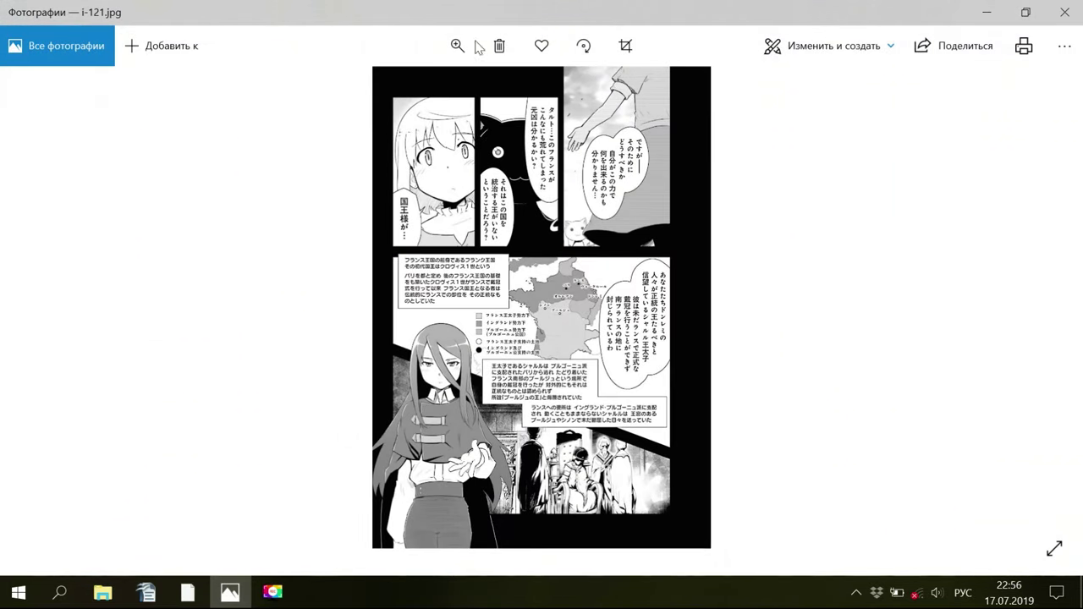
left_click(457, 47)
left_click(401, 88)
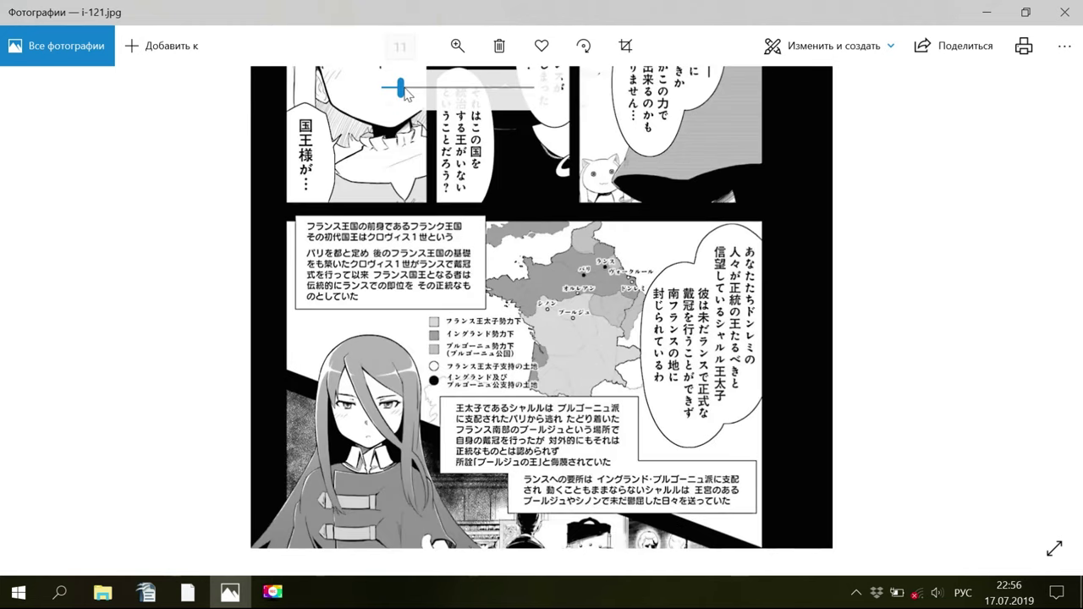
left_click(429, 88)
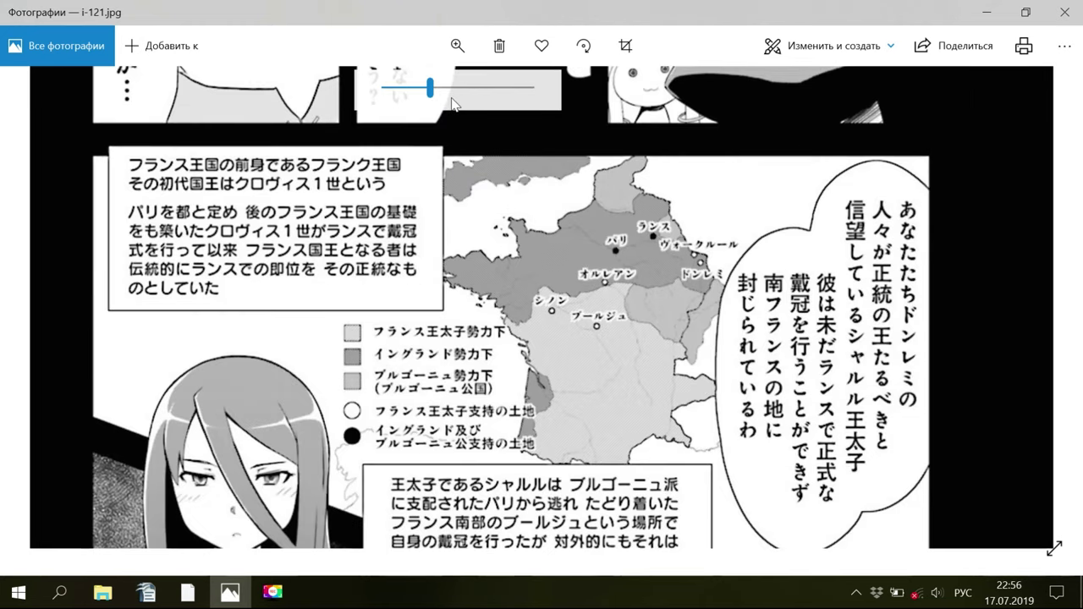
left_click(444, 87)
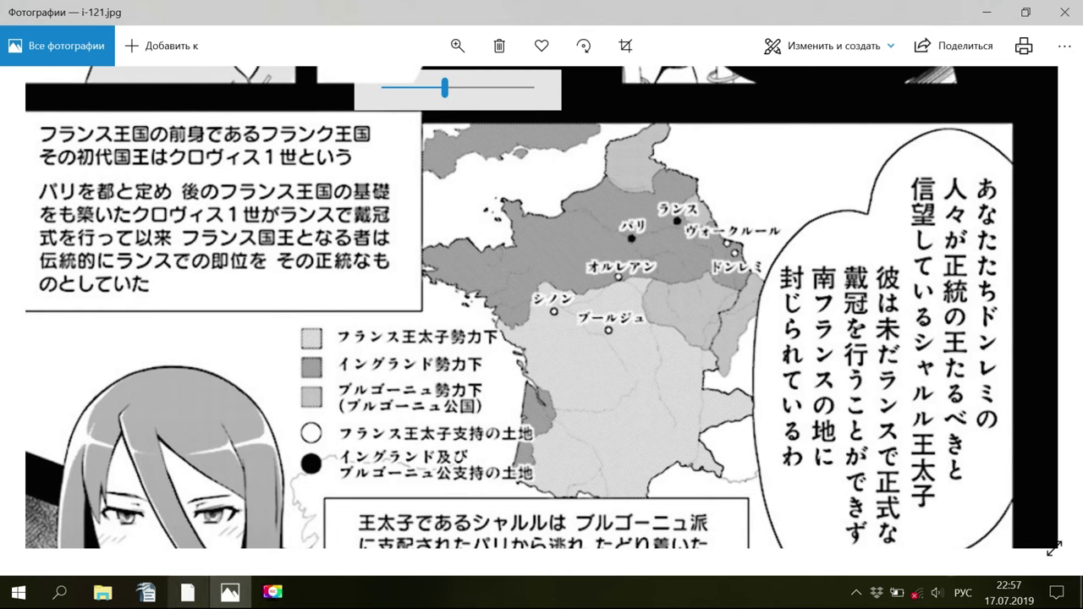
Return to i-120.psd in Photoshop, set the page zoom to 170%, and save the file
left_click(187, 592)
key("space")
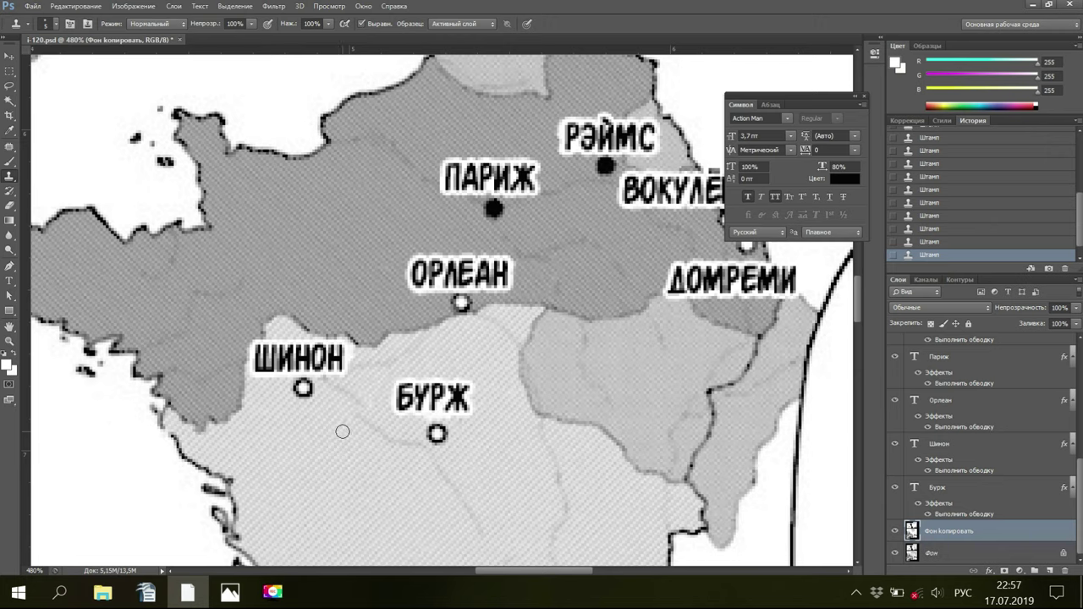
left_click(354, 420, "alt")
left_click(34, 569)
type("170")
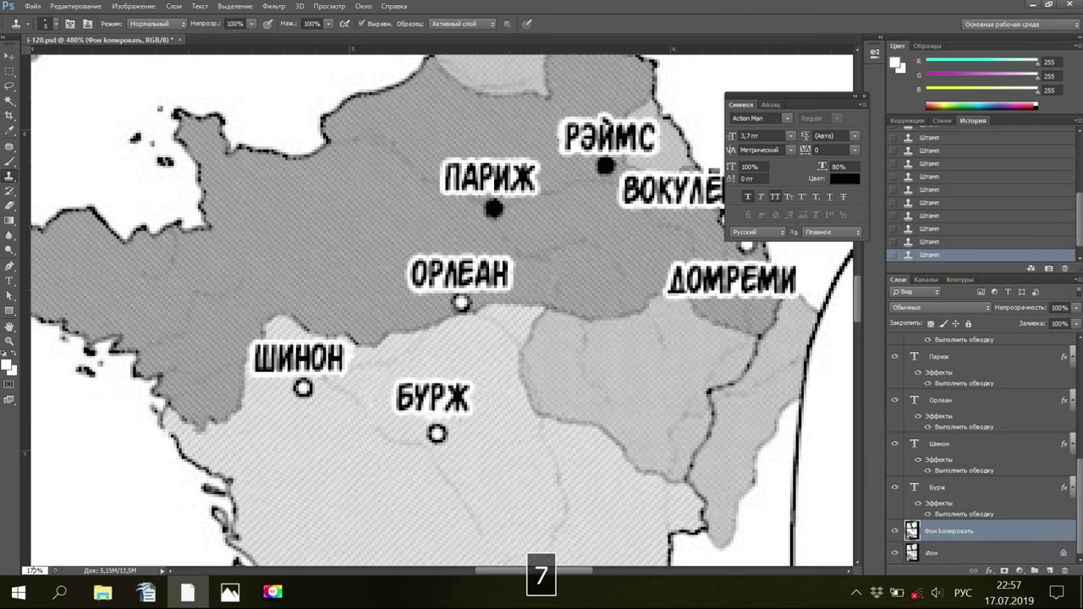
key("Return")
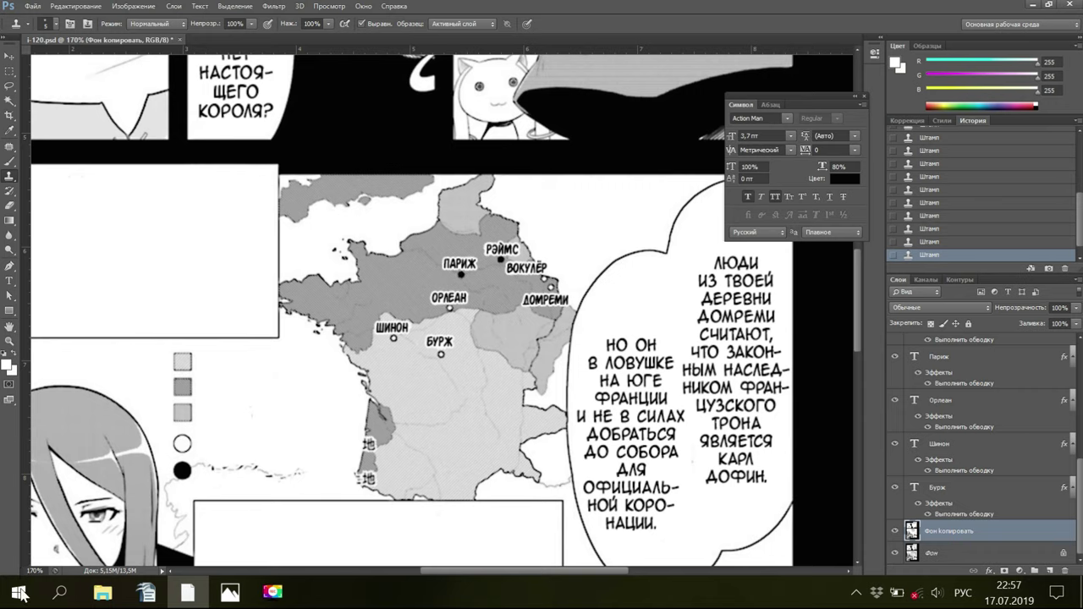
left_click(34, 7)
left_click(69, 195)
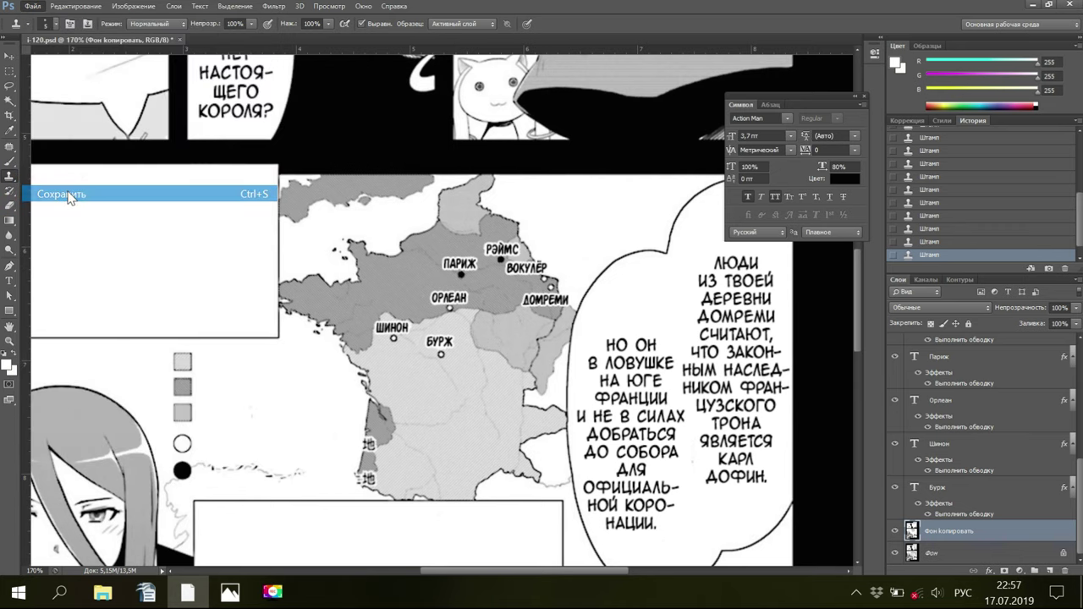
Compare the legend translations under слева от карты in перевод 4 глава Тарт.odt with the Japanese legend in i-121.jpg
mouse_move(144, 592)
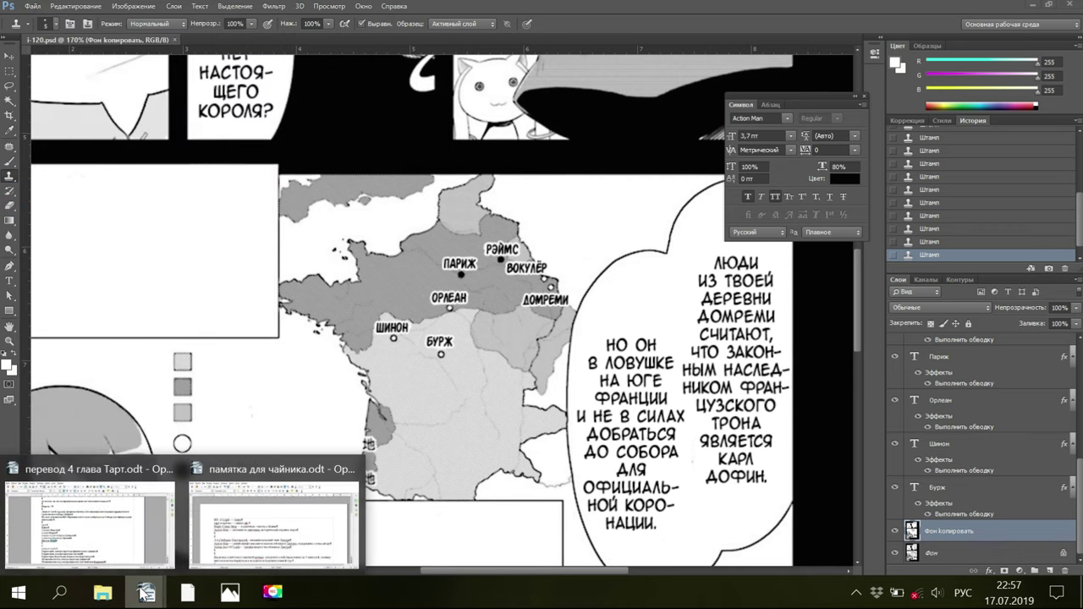
left_click(112, 538)
scroll(260, 433, "down", 1)
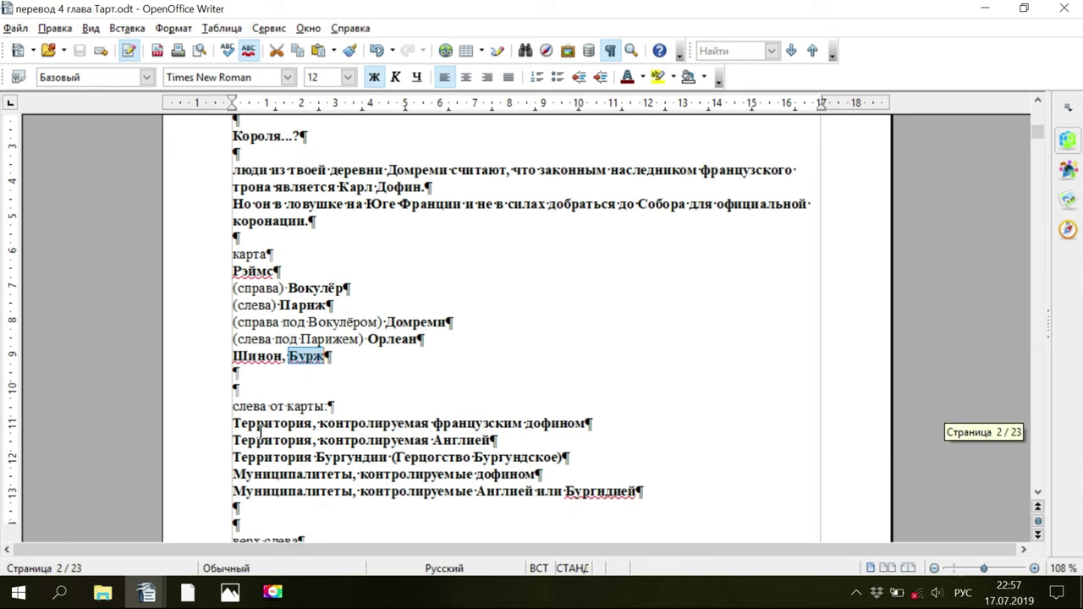
scroll(260, 436, "down", 1)
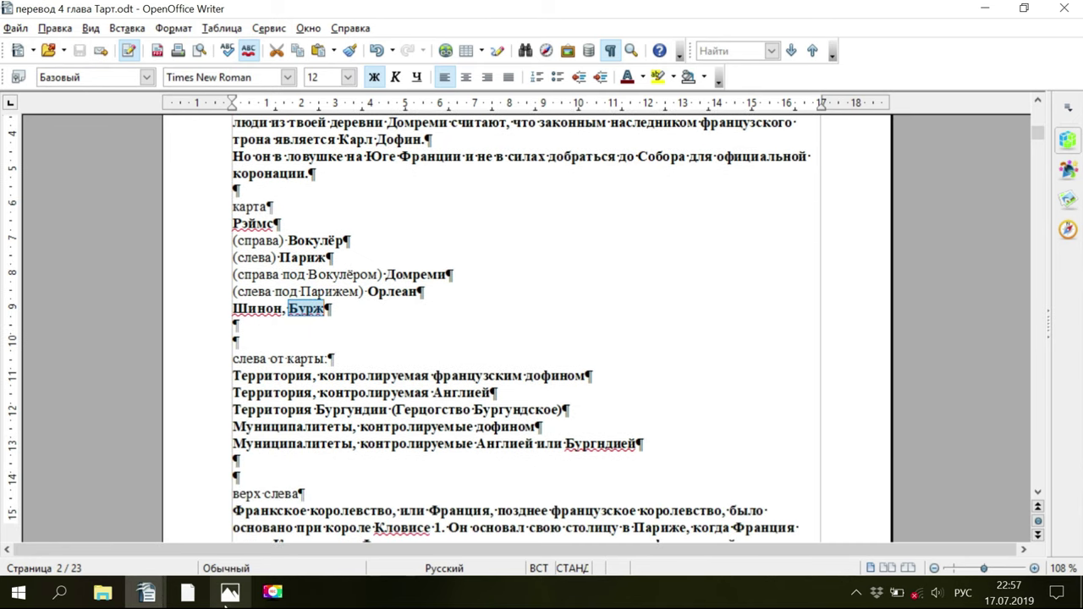
mouse_move(228, 596)
left_click(253, 489)
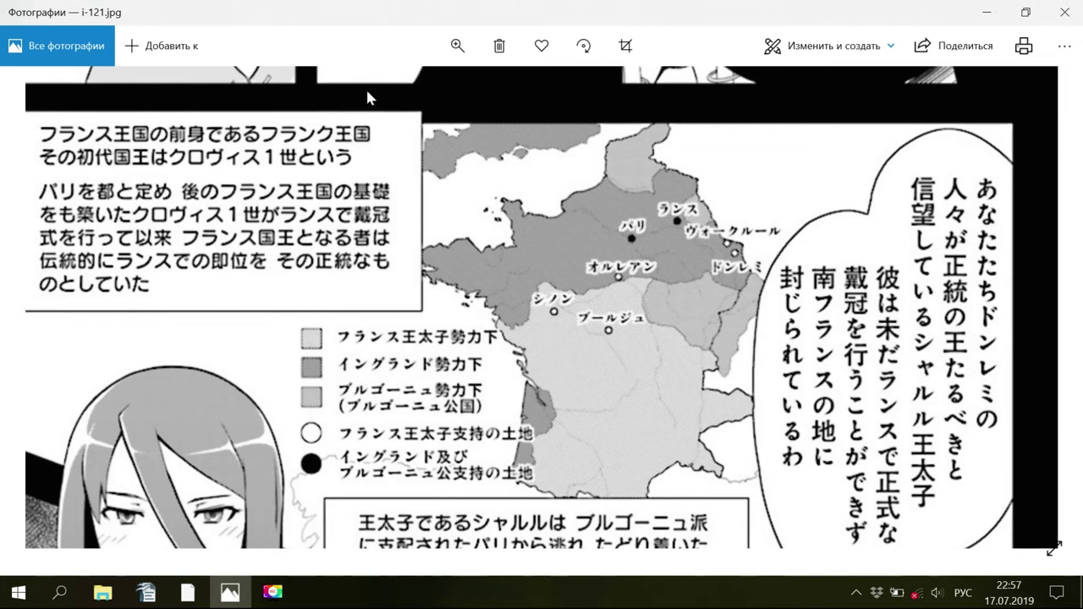
left_click(457, 46)
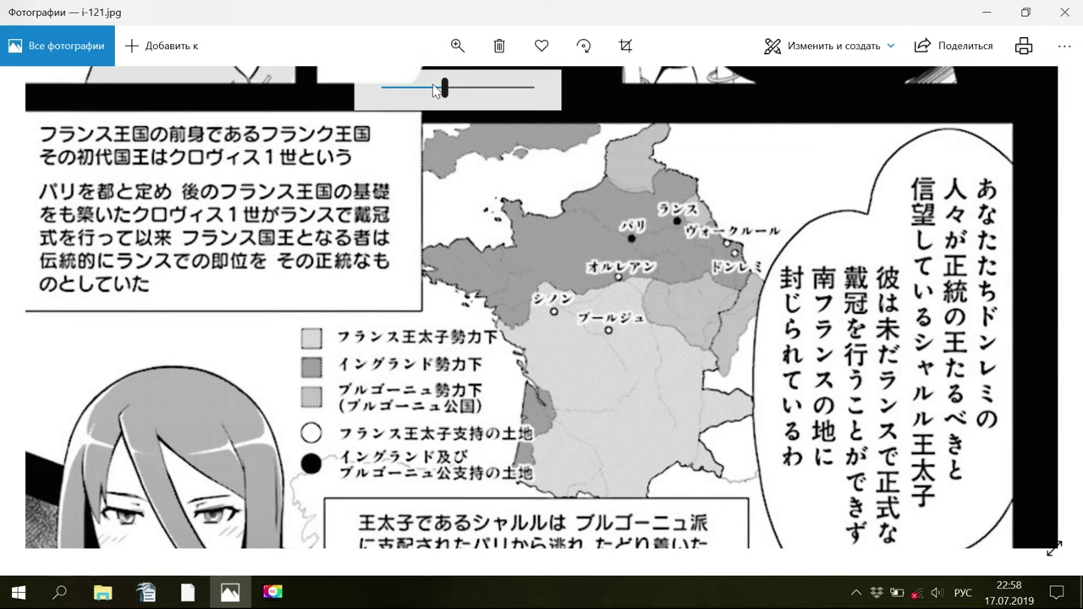
left_click_drag(438, 89, 420, 88)
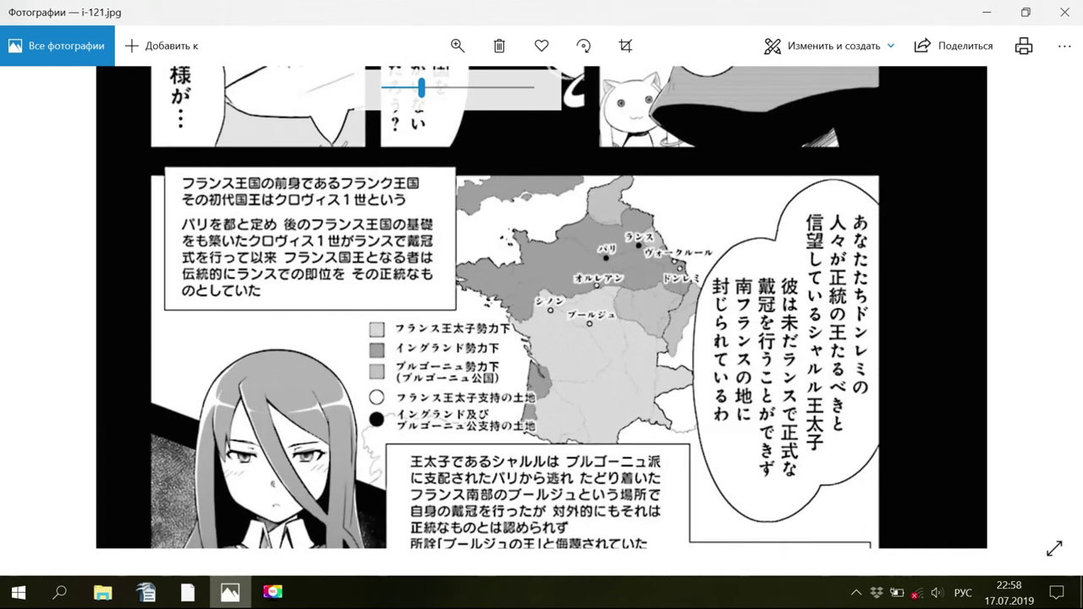
Copy the legend line Территория, контролируемая французским дофином from the translation document in OpenOffice Writer
mouse_move(166, 594)
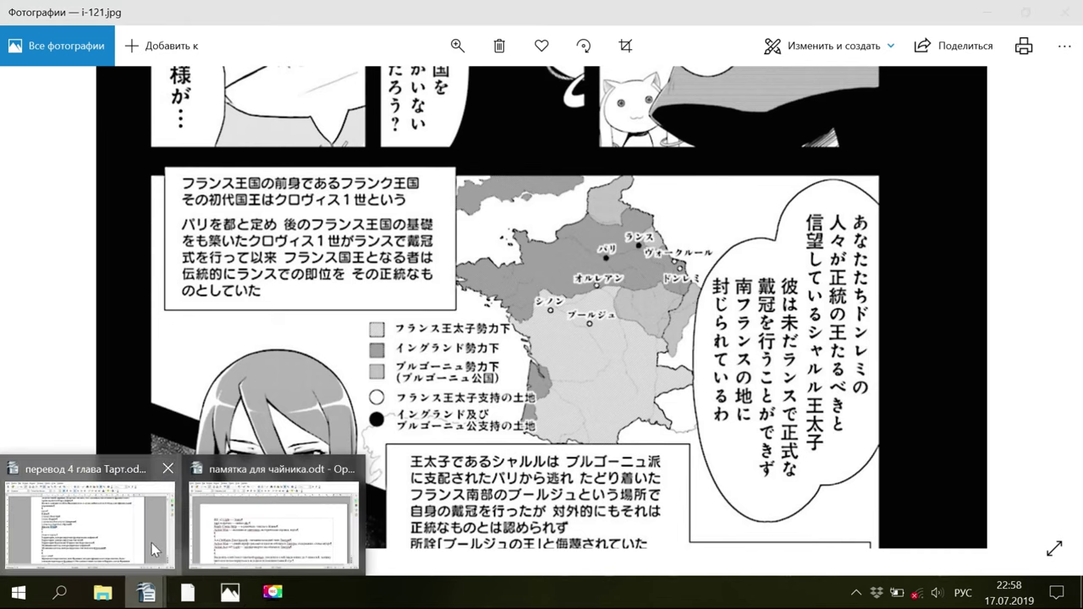
left_click(157, 550)
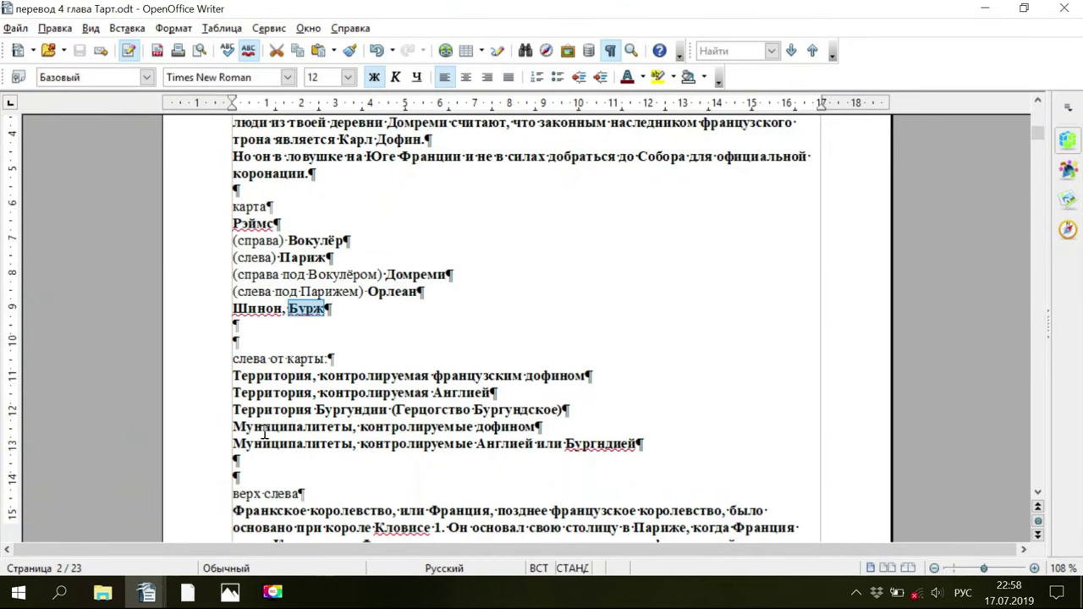
left_click_drag(232, 378, 580, 382)
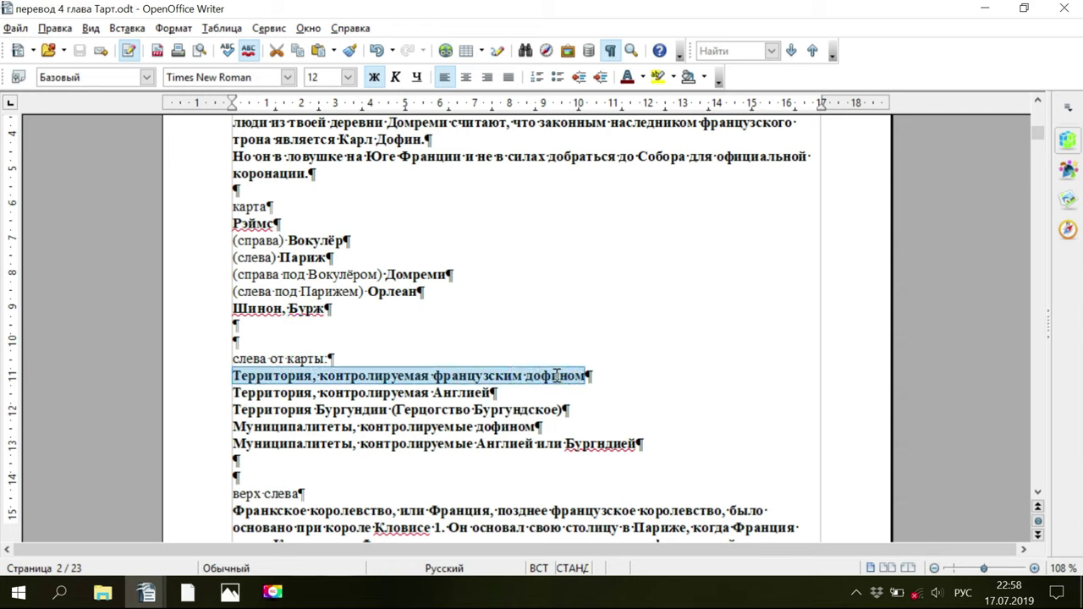
right_click(555, 376)
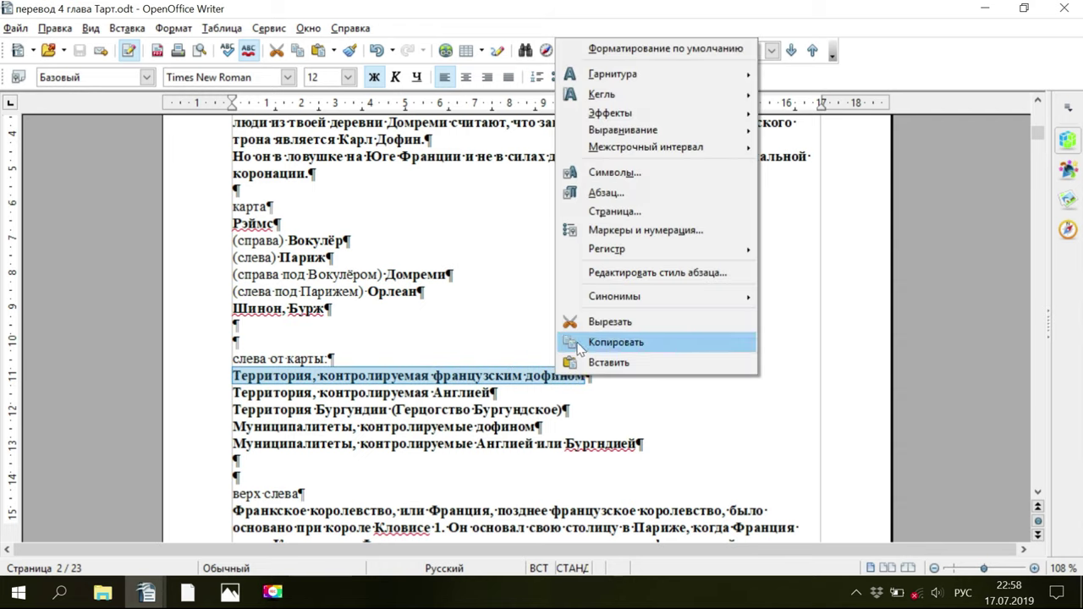
left_click(578, 341)
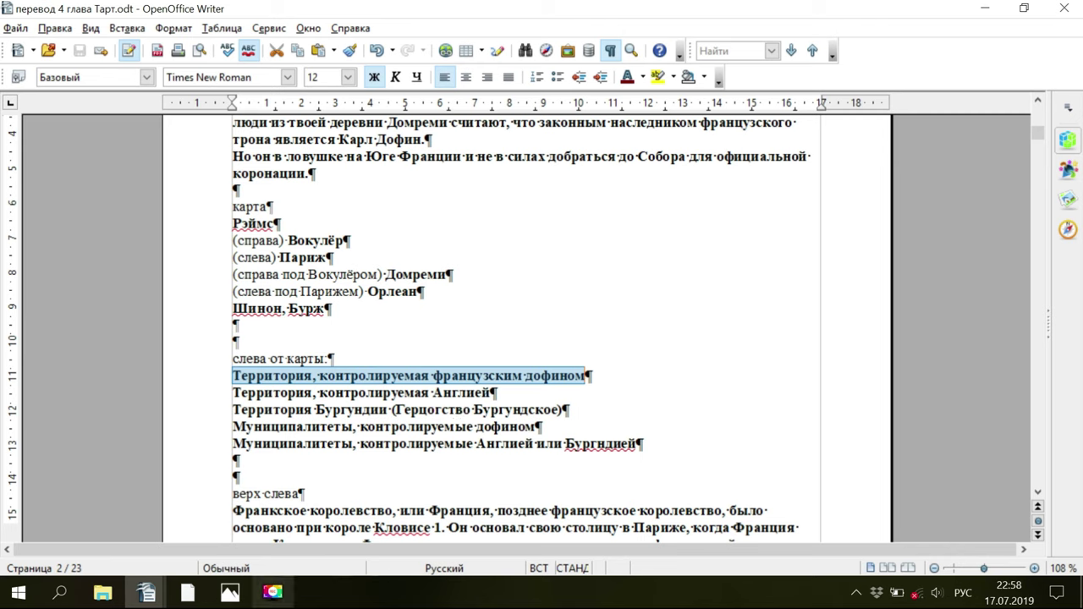
Check the original legend in Photos, then delete французским from the first legend line in the Writer translation and save the document
left_click(230, 592)
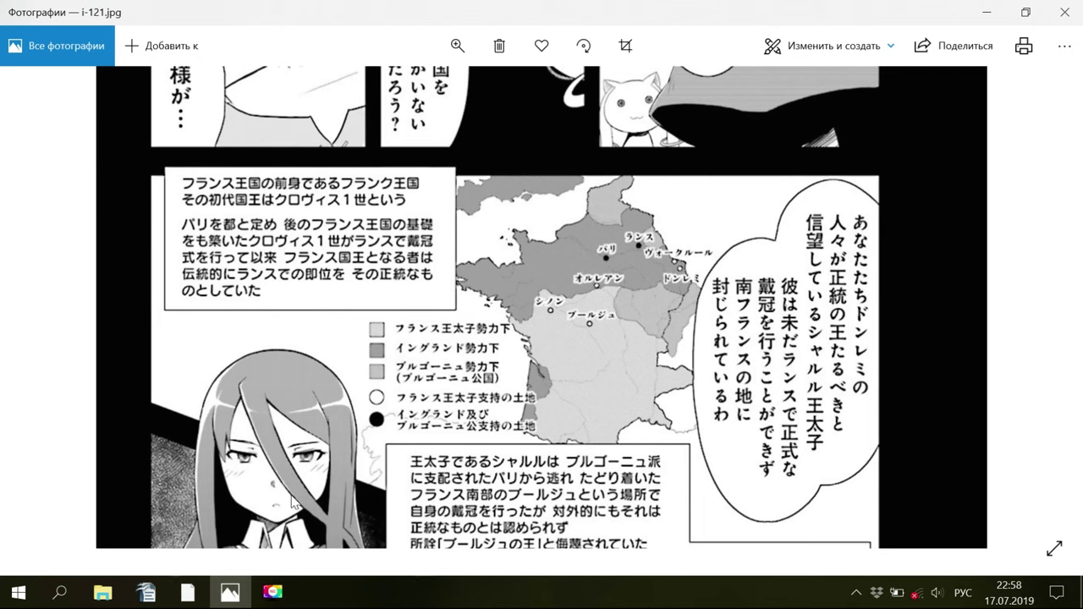
mouse_move(153, 596)
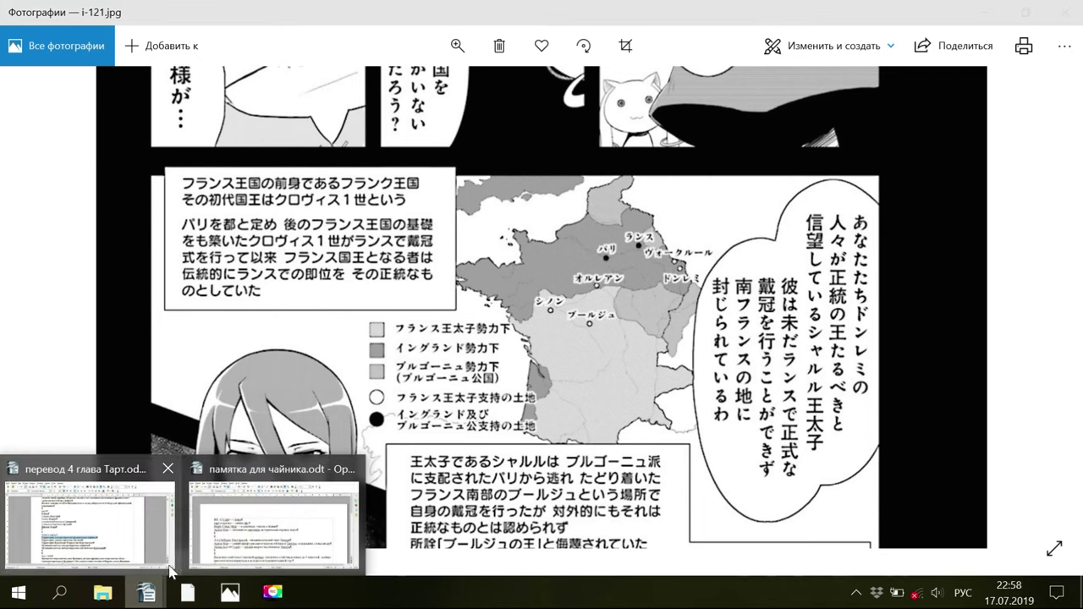
left_click(116, 551)
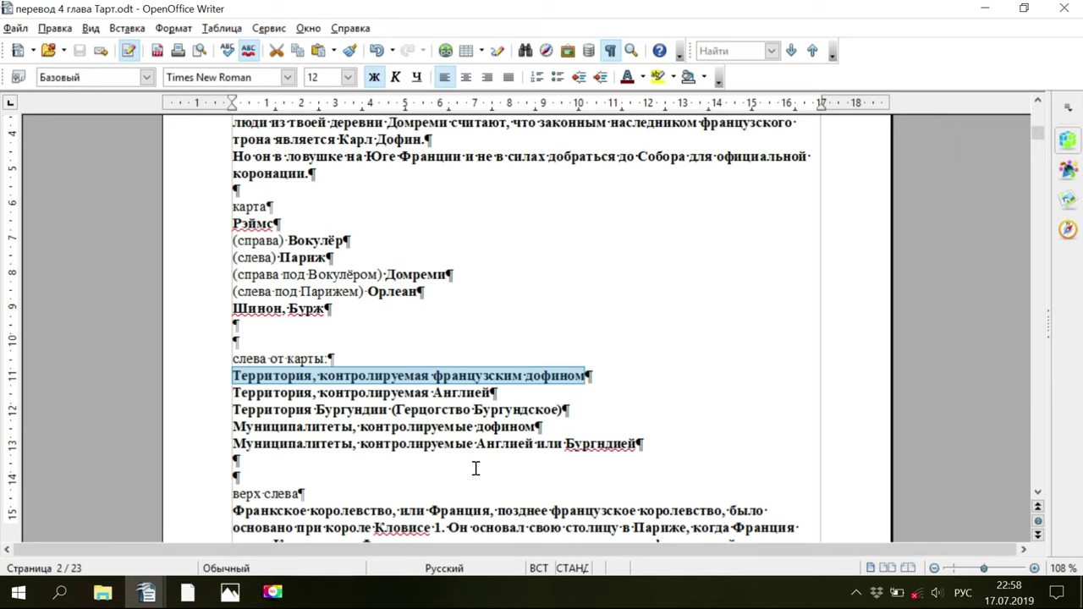
left_click_drag(434, 377, 523, 378)
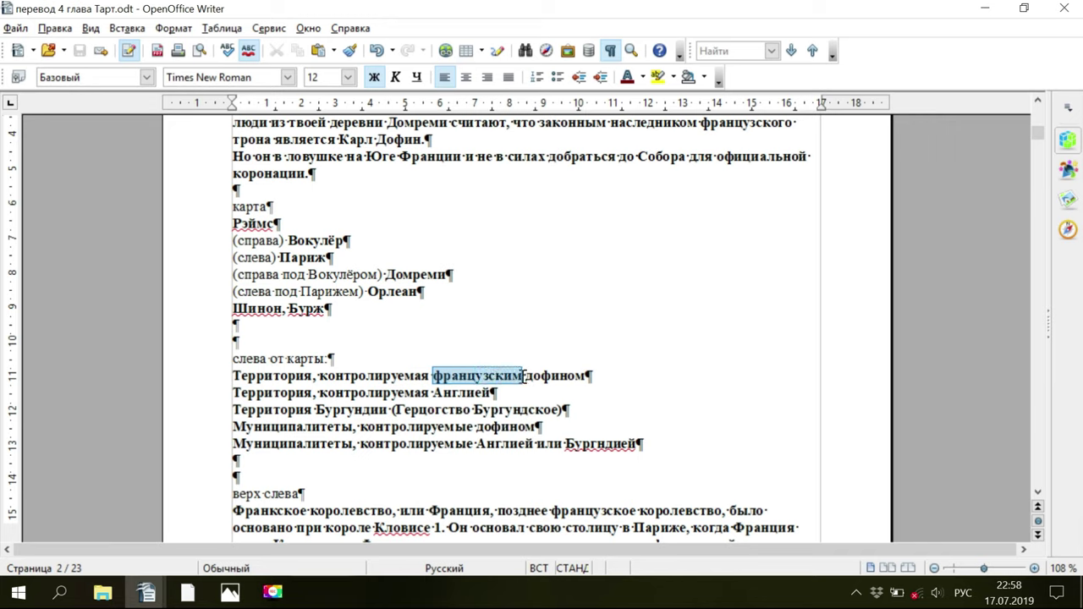
key("BackSpace")
key("BackSpace")
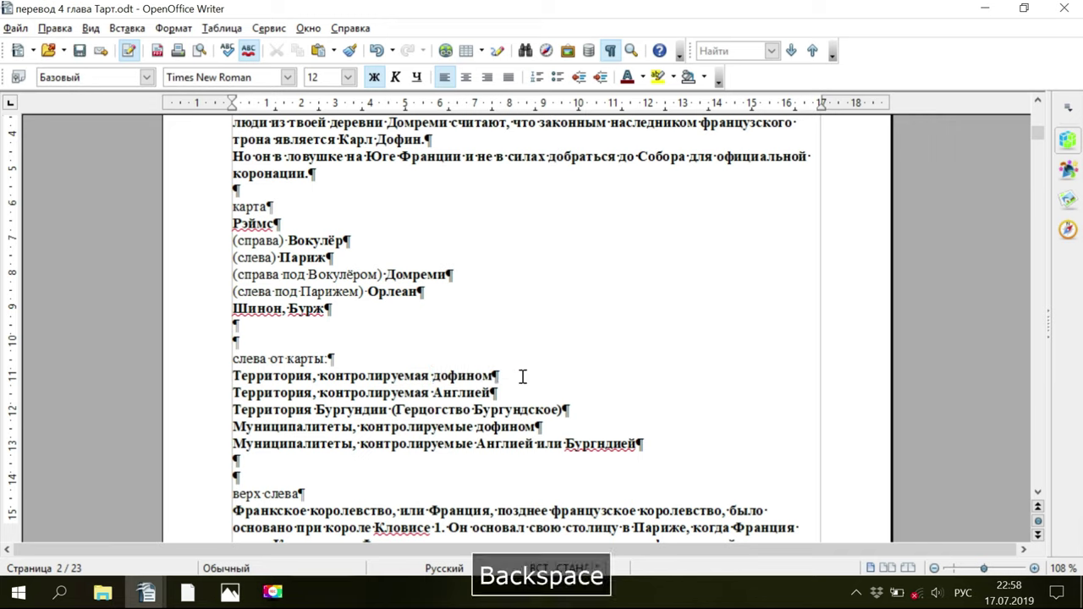
left_click(78, 50)
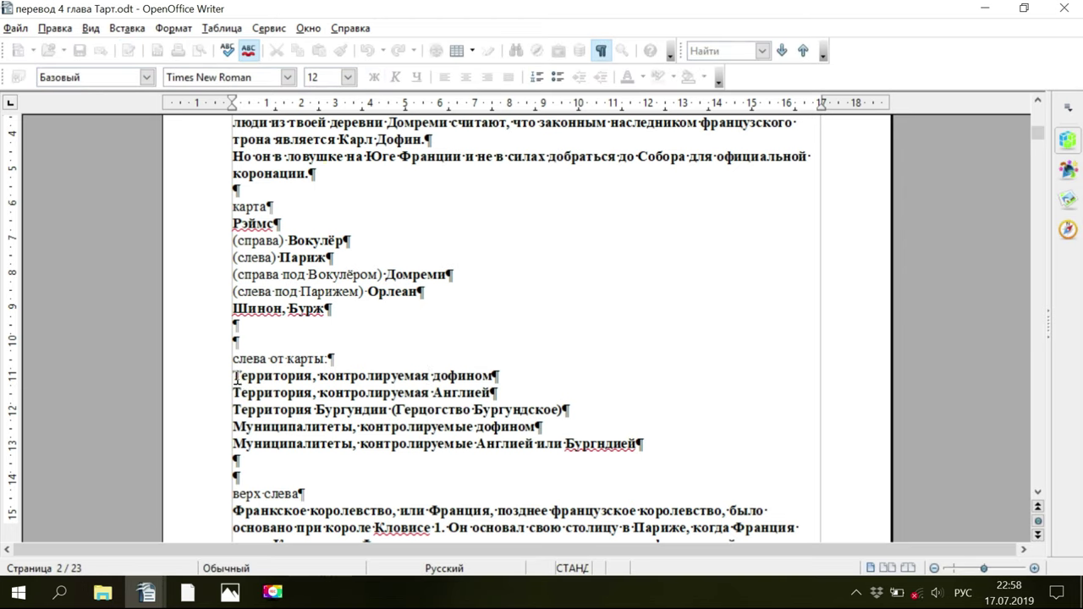
Copy the shortened legend line Территория, контролируемая дофином from the translation document
left_click_drag(234, 376, 500, 377)
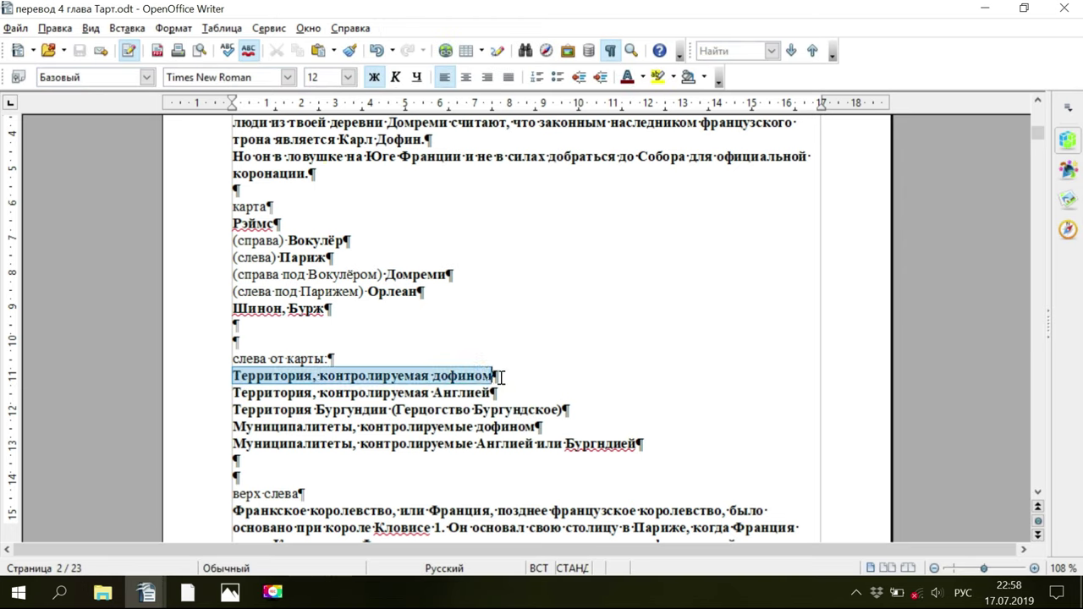
right_click(483, 375)
left_click(508, 342)
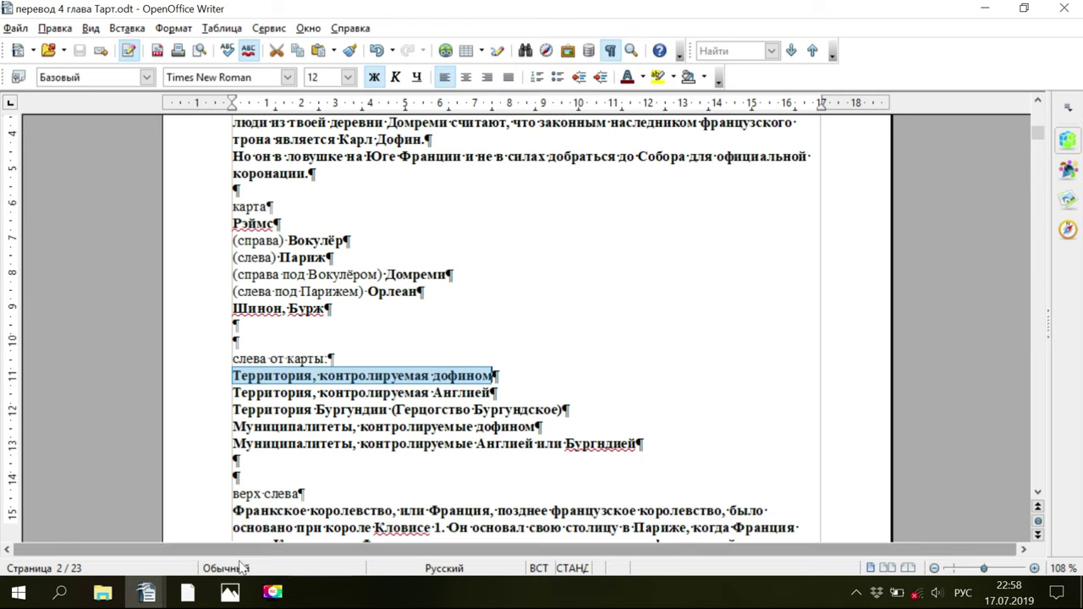
In Photoshop, paste the copied line into a new text box beside the first legend square, sizing the box to fit both lines
left_click(187, 591)
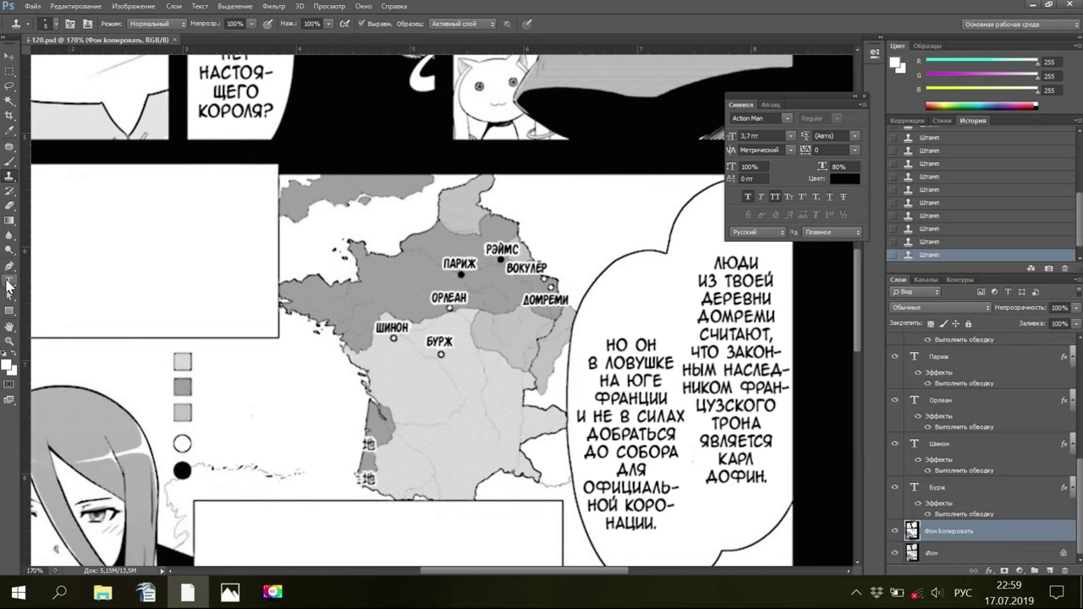
left_click(8, 283)
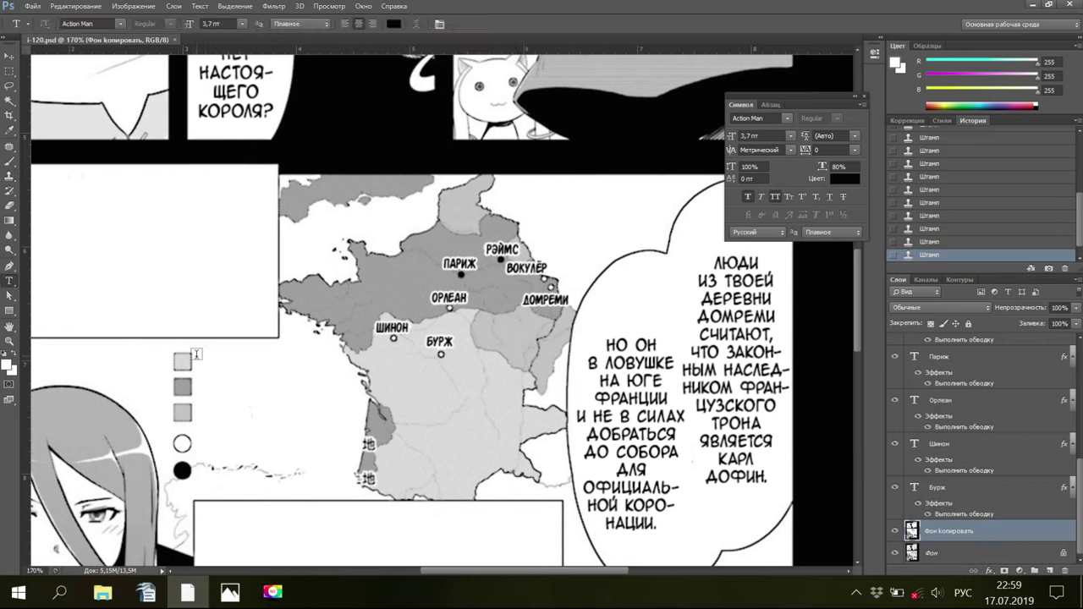
left_click_drag(197, 356, 338, 374)
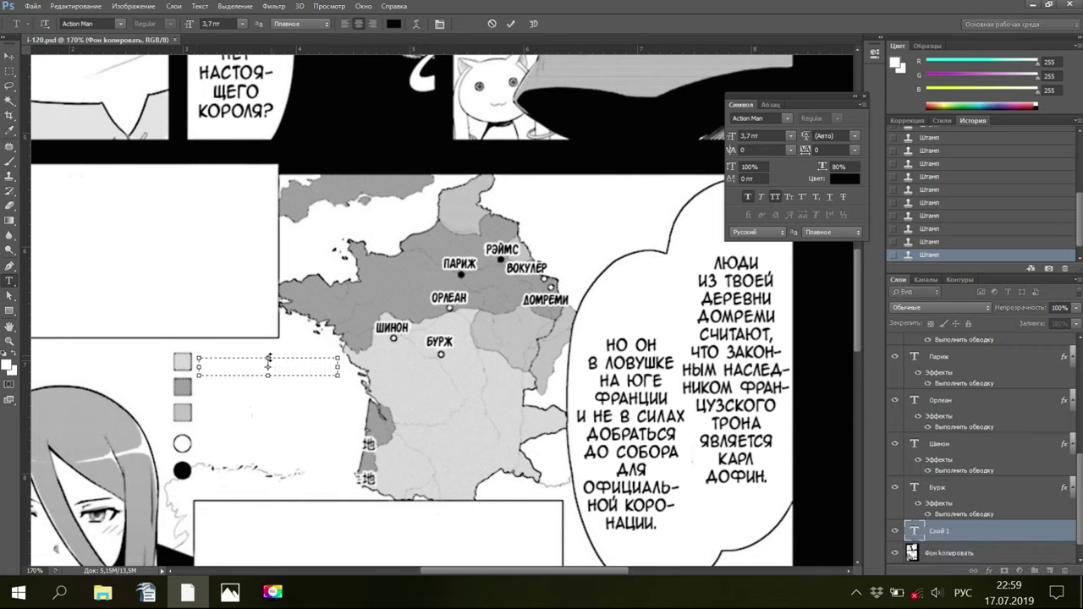
left_click_drag(268, 357, 268, 352)
right_click(246, 361)
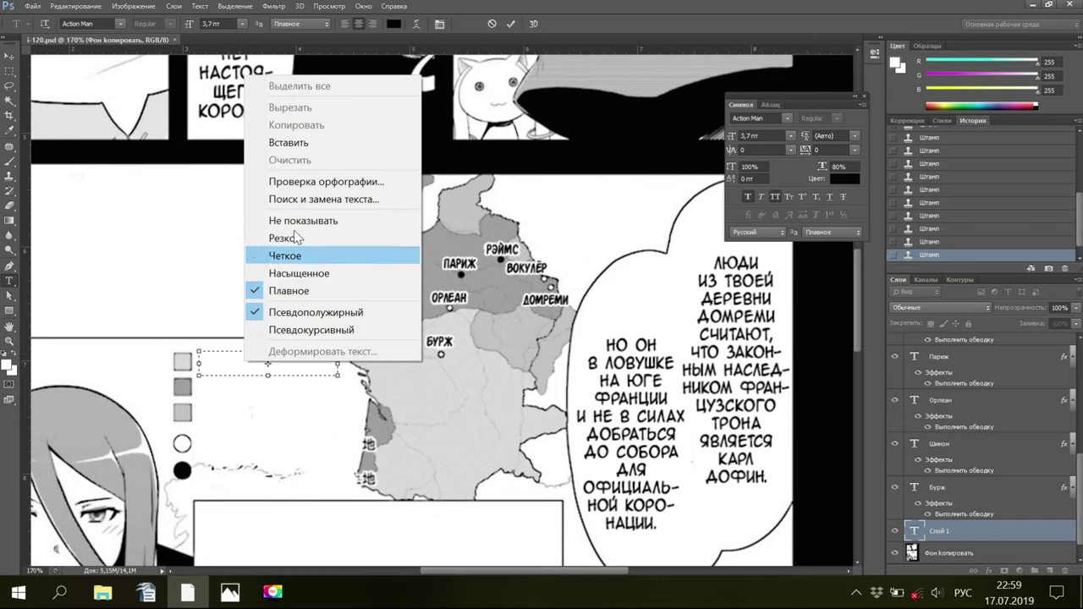
left_click(275, 143)
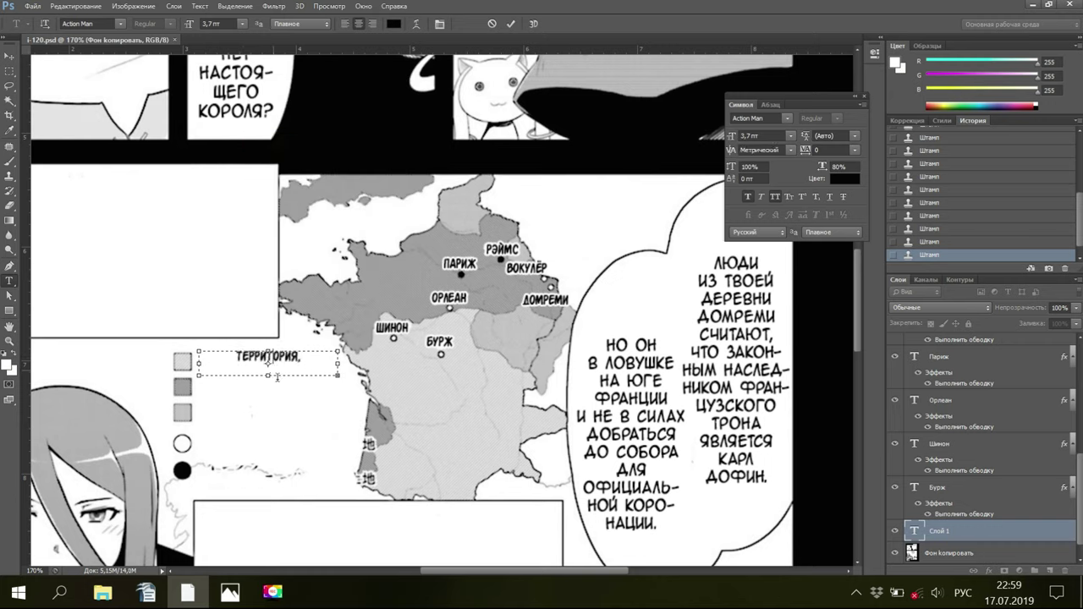
left_click_drag(266, 377, 268, 385)
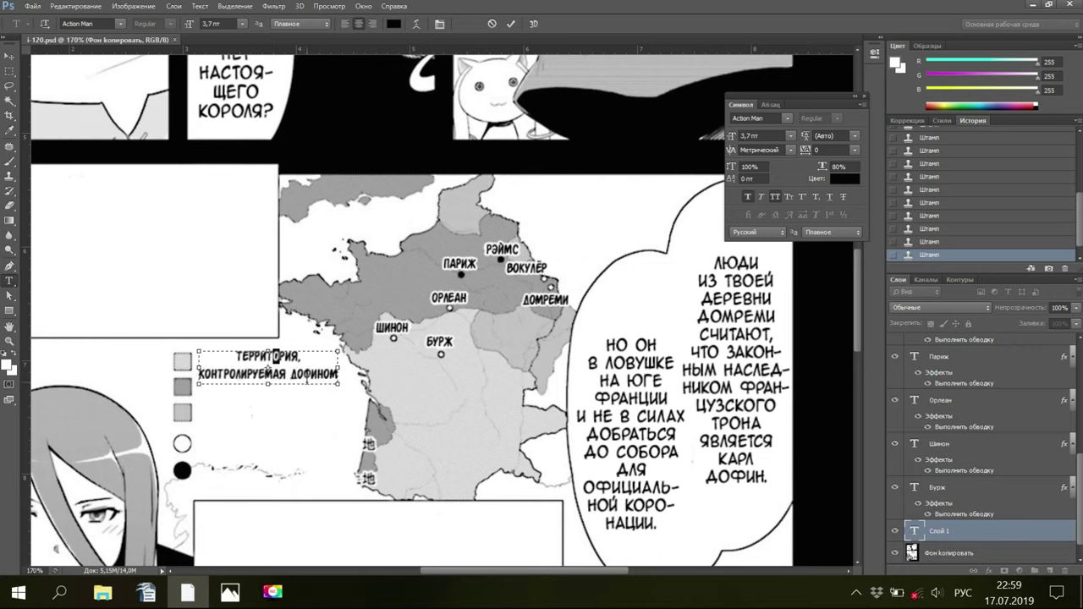
Left-align both lines of the legend text beside the first legend square
left_click_drag(231, 357, 343, 375)
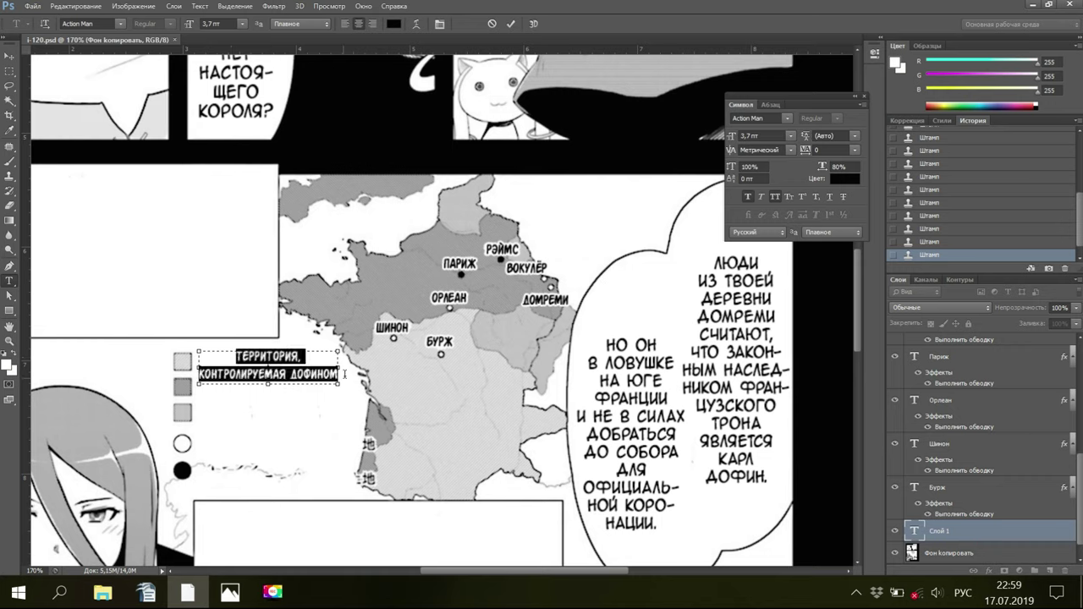
left_click(771, 105)
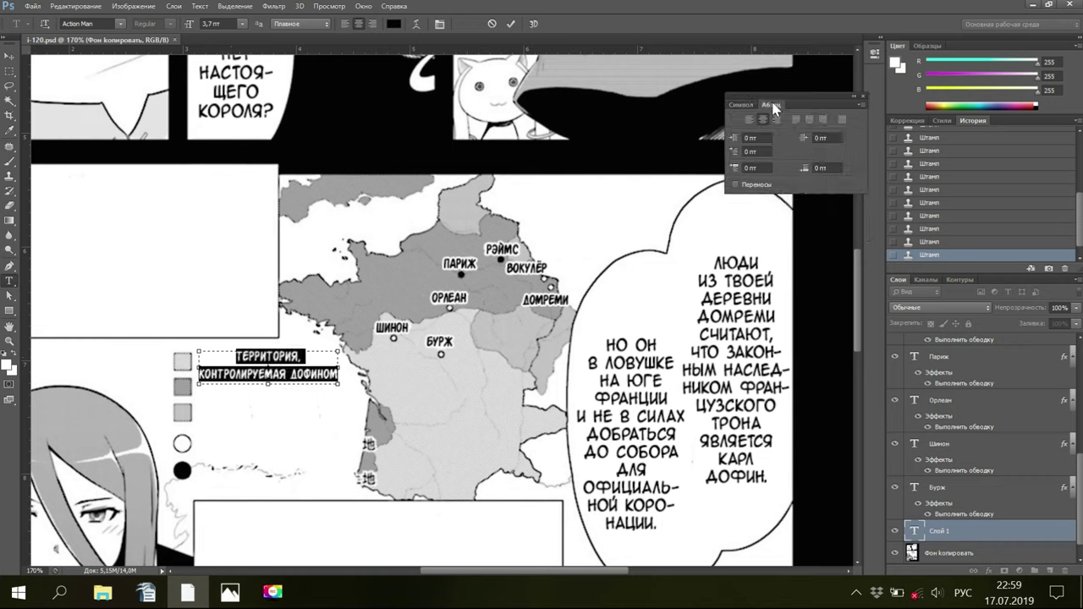
left_click(749, 121)
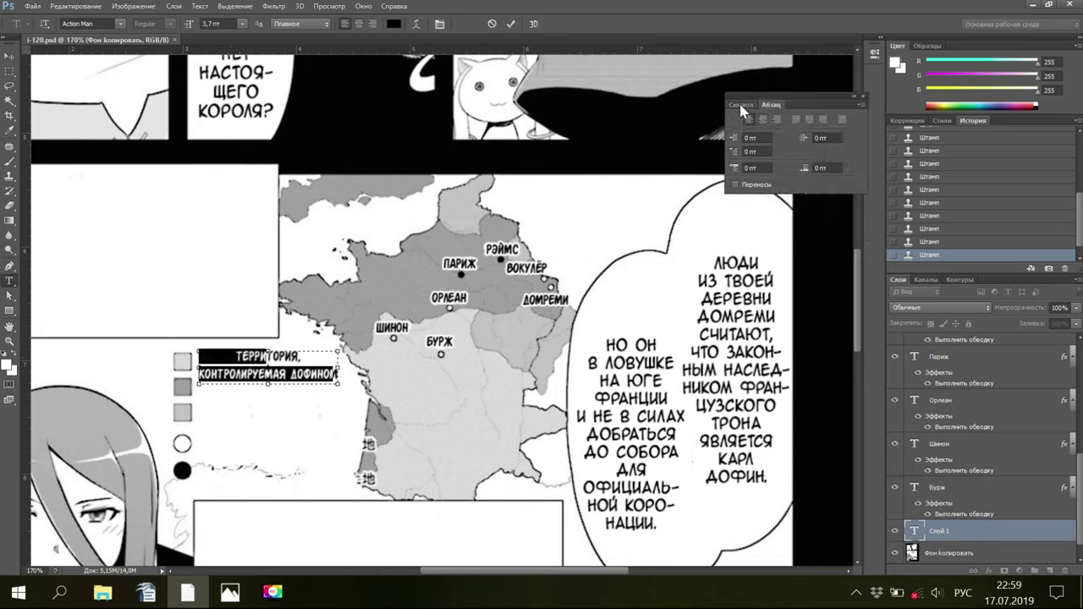
left_click(741, 105)
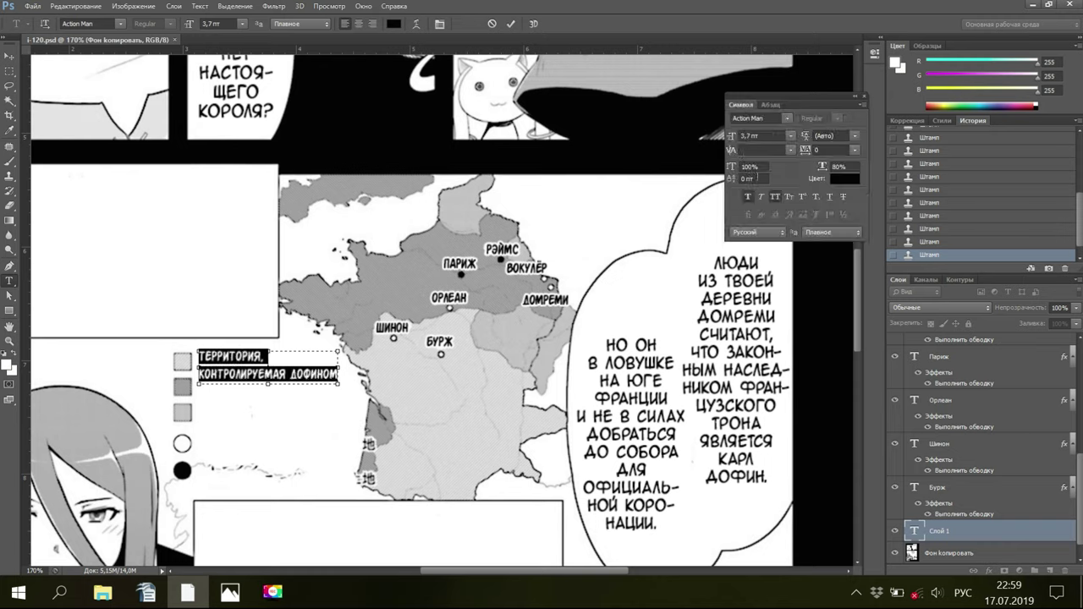
Set the legend text size to 2,5 pt, then lower the box's upper edge to the first square and widen it slightly
left_click(790, 151)
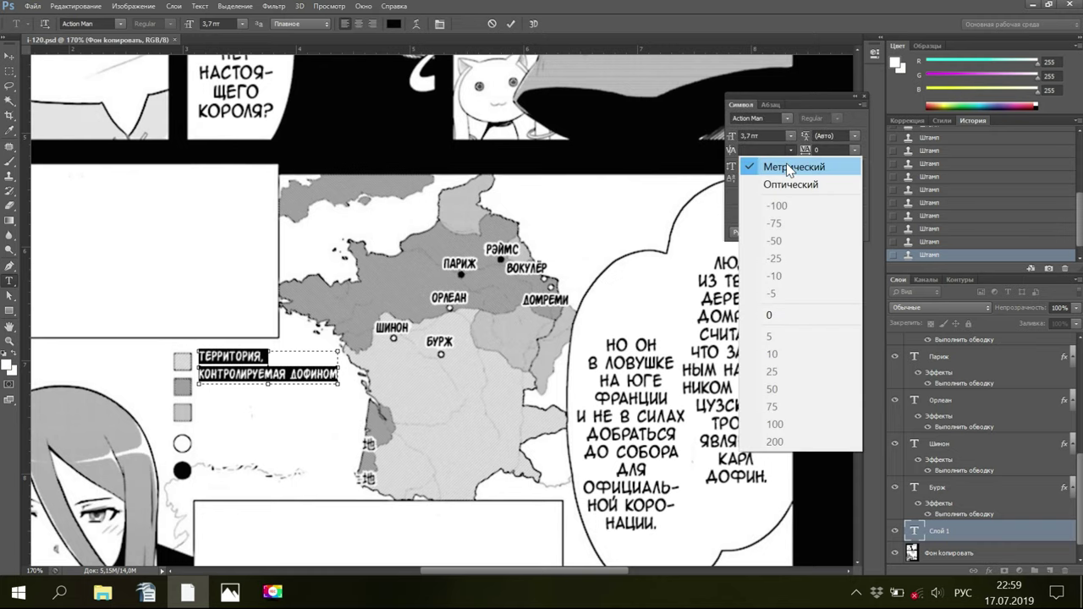
left_click(757, 211)
left_click(749, 136)
left_click(727, 134)
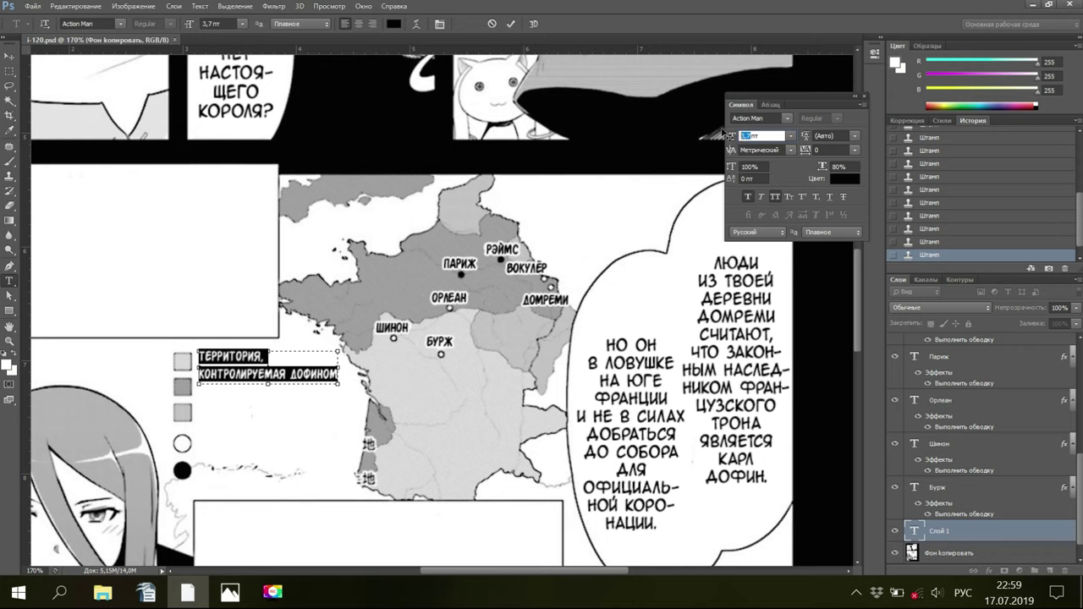
type("2,5")
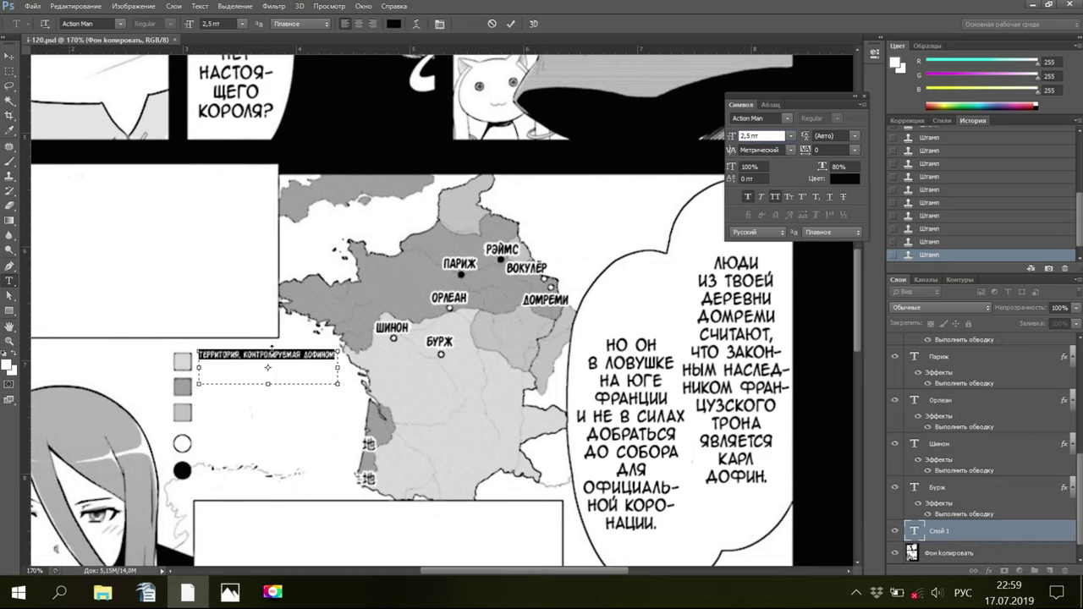
left_click_drag(267, 346, 268, 377)
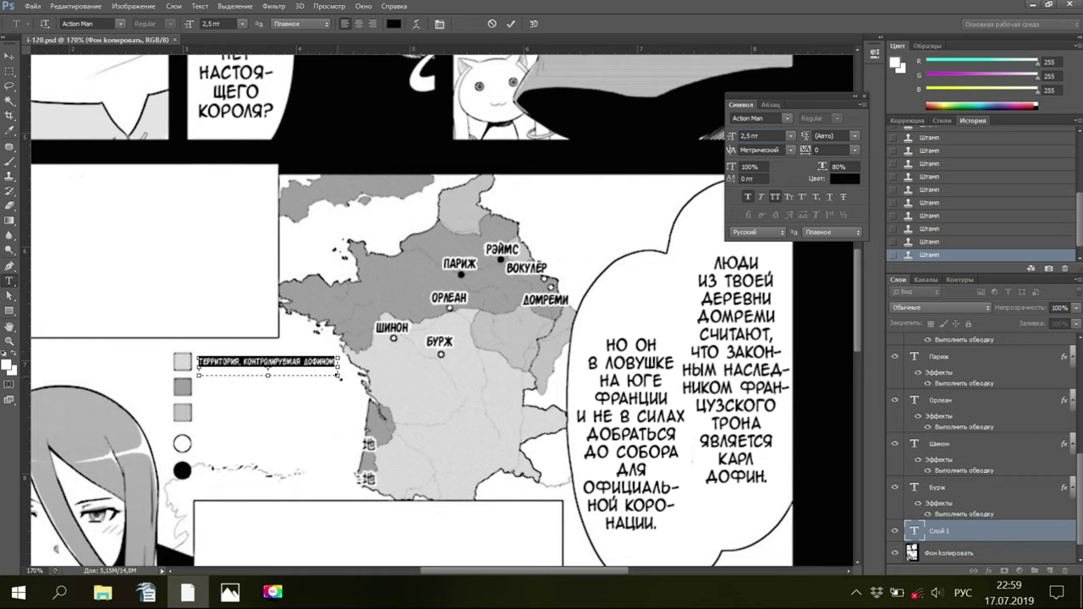
left_click_drag(338, 377, 346, 375)
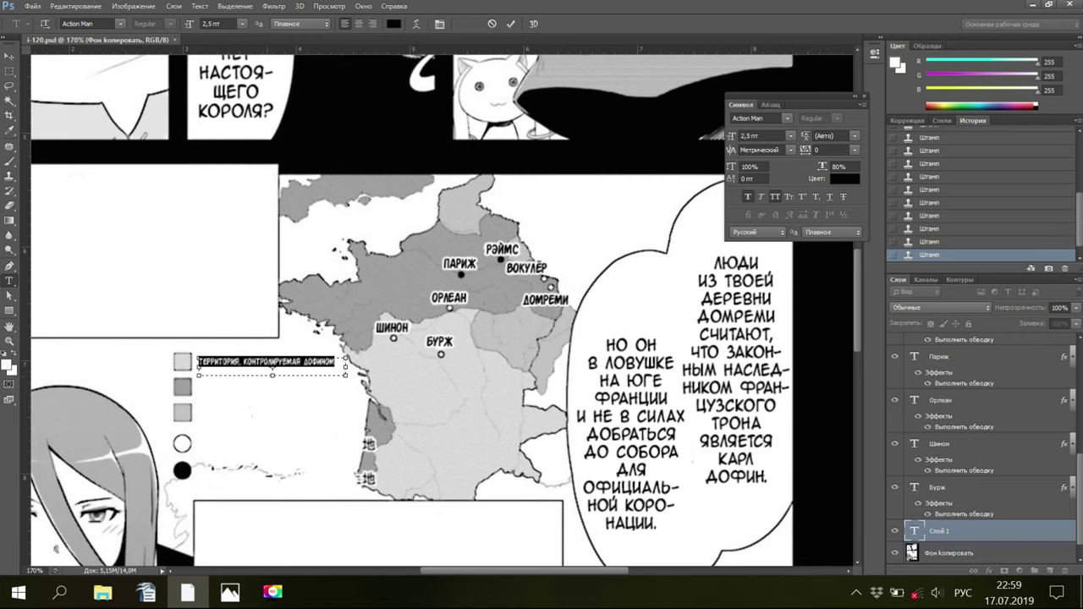
Check the original legend in Photos, then set the legend text size to 2,7 pt in Photoshop
left_click(239, 595)
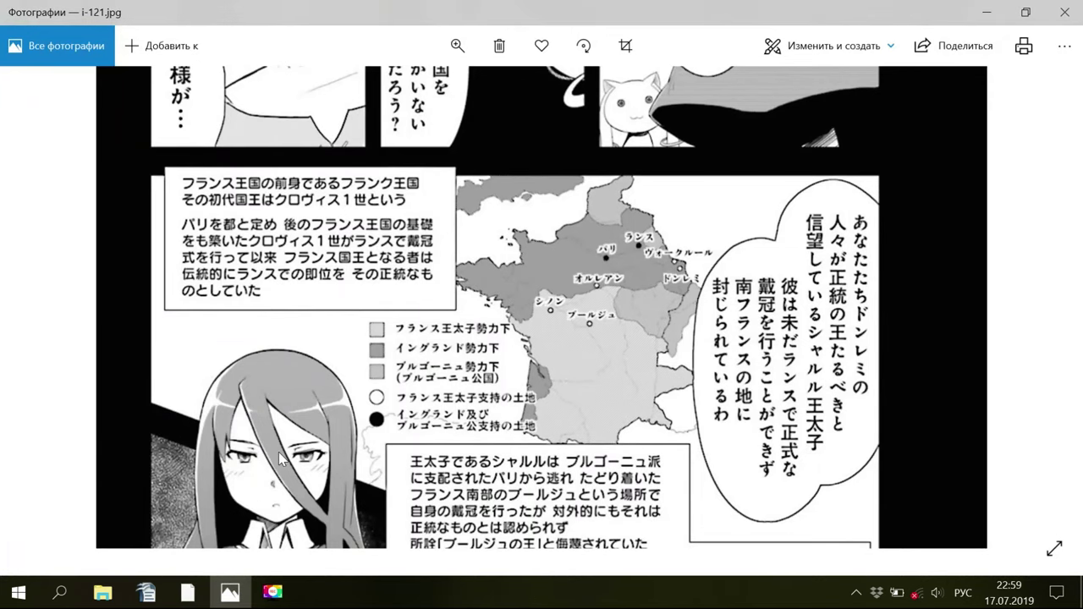
left_click(198, 597)
key("space")
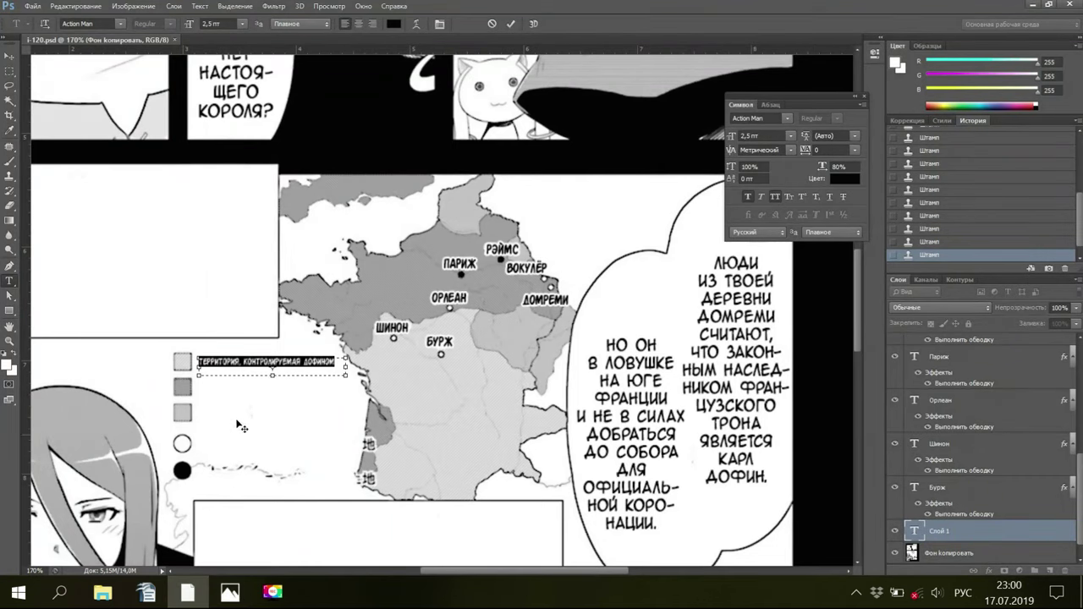
double_click(747, 135)
type("2,7")
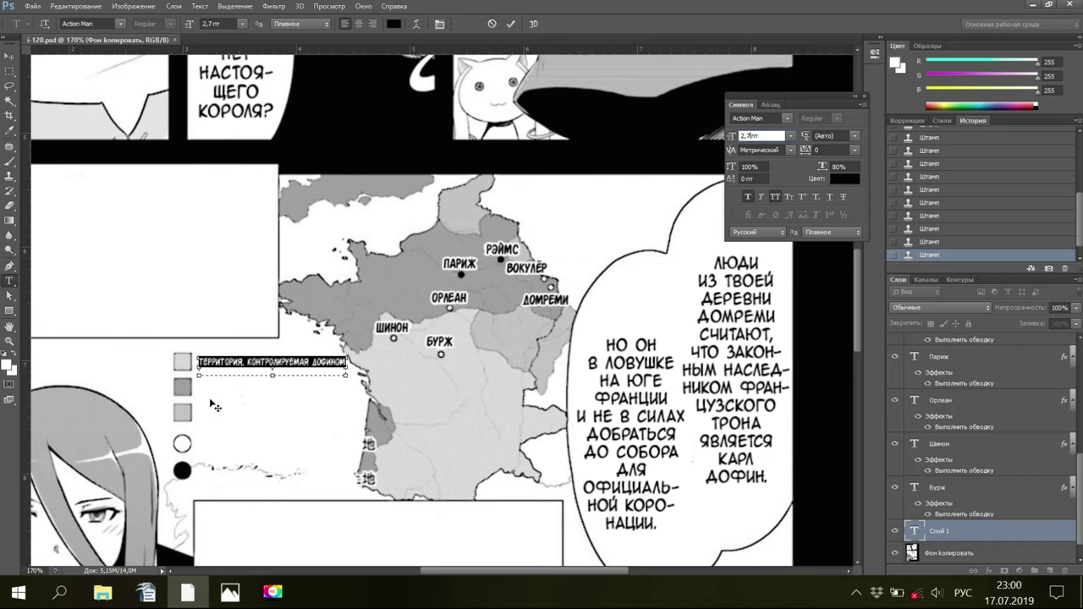
key("Return")
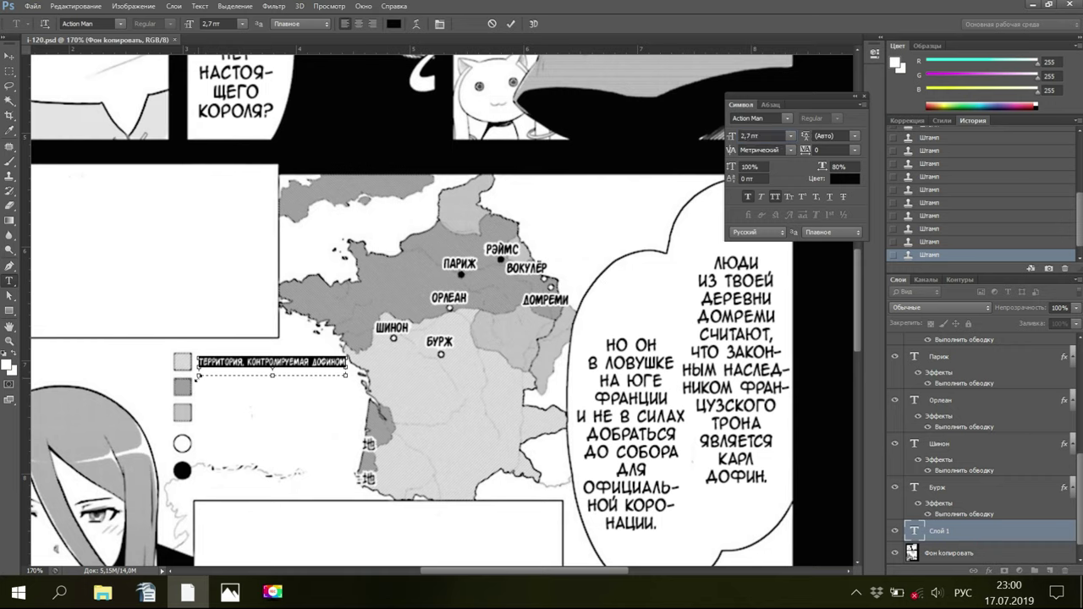
Extend the legend text box down to the third square and start a new line level with the second square
left_click_drag(272, 385, 283, 413)
left_click(272, 385)
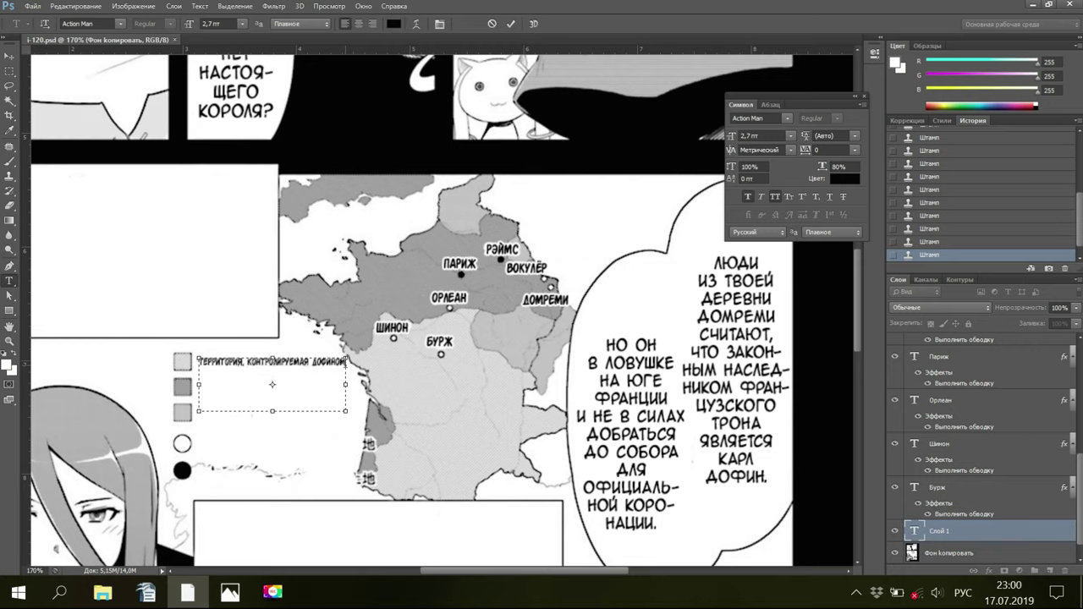
key("Return")
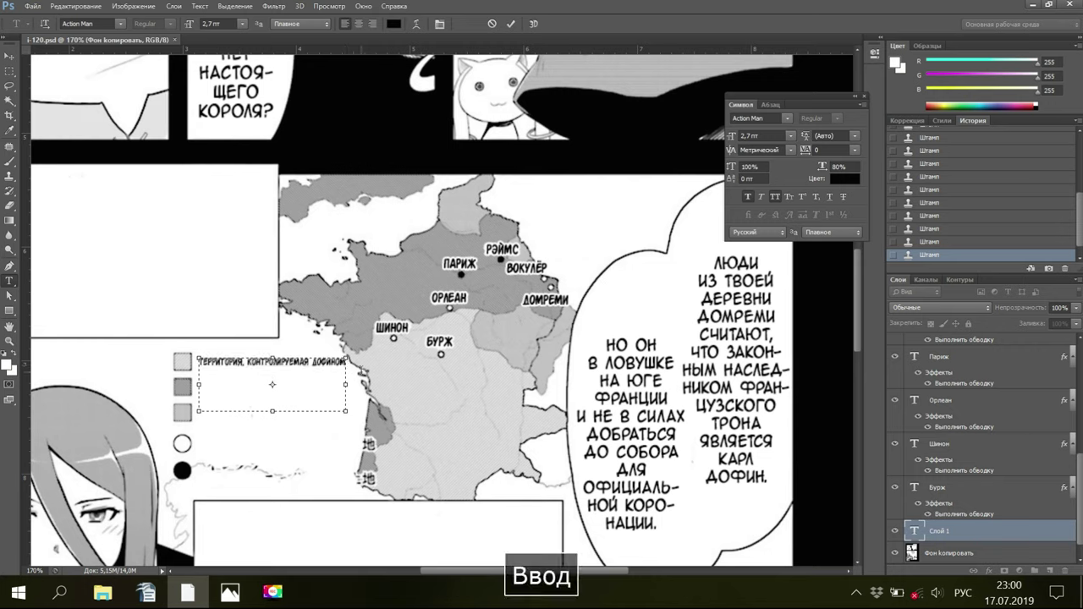
Copy the legend line Территория, контролируемая Англией from the translation document in OpenOffice Writer
mouse_move(148, 597)
left_click(109, 533)
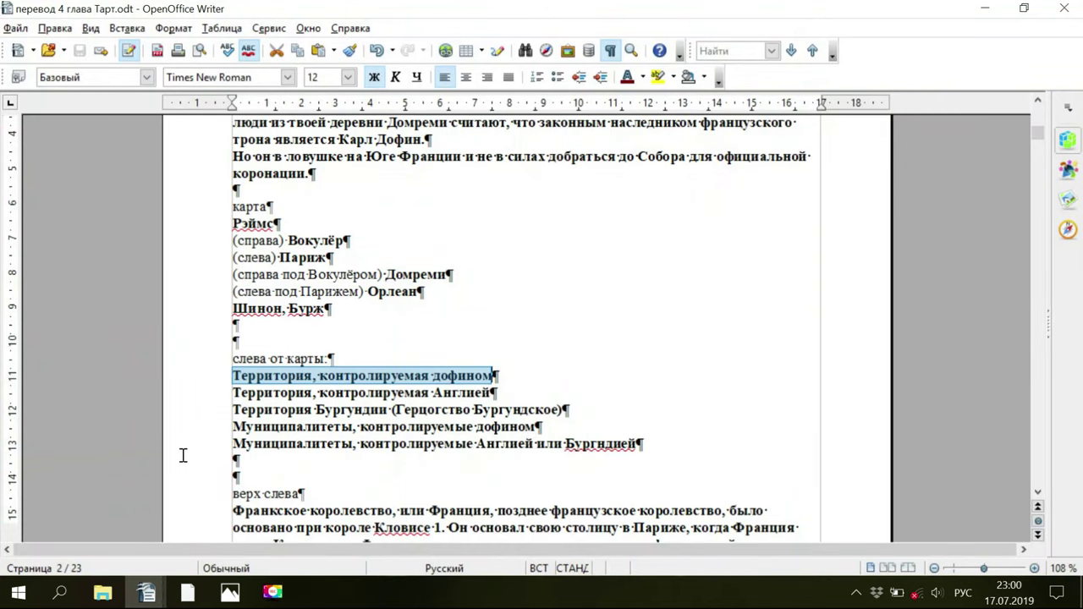
left_click_drag(230, 392, 492, 393)
right_click(477, 393)
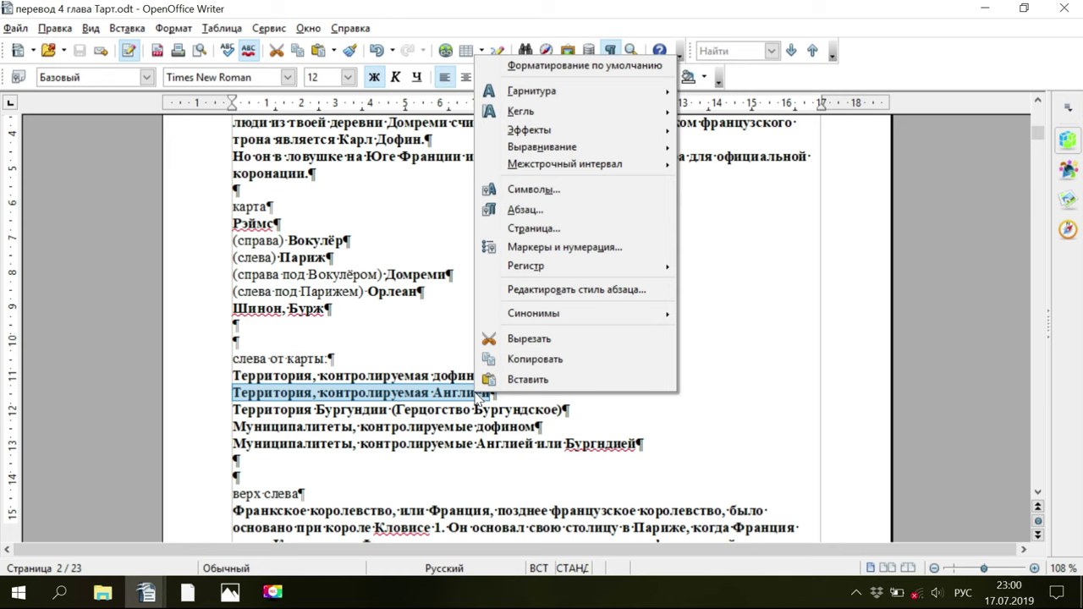
left_click(516, 359)
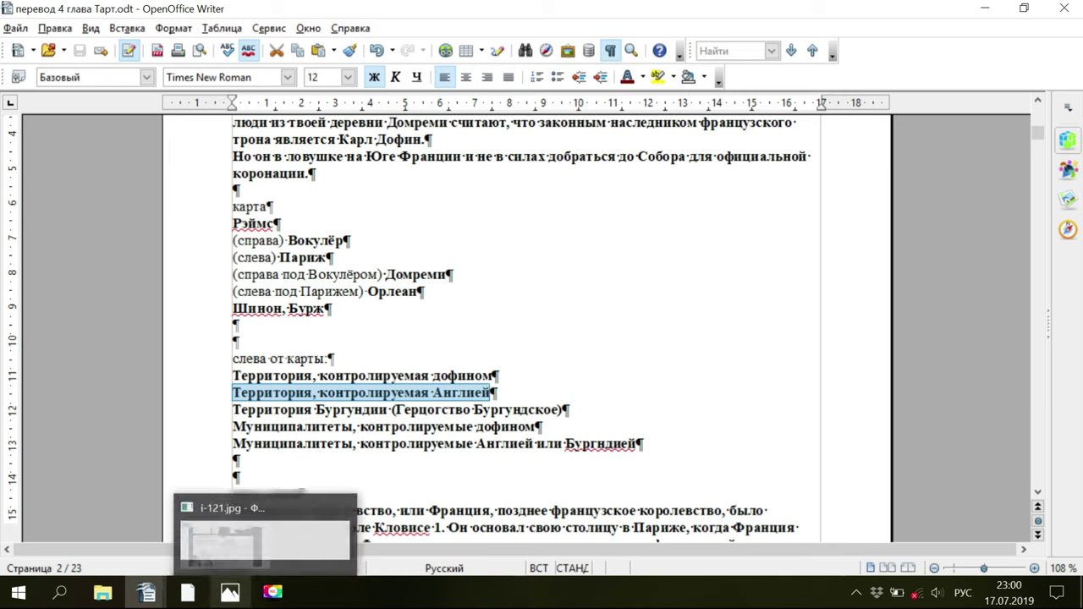
In Photoshop, paste the copied line beside the second legend square, then add a line break and extend the text box to the white circle
left_click(212, 524)
key("space")
right_click(231, 386)
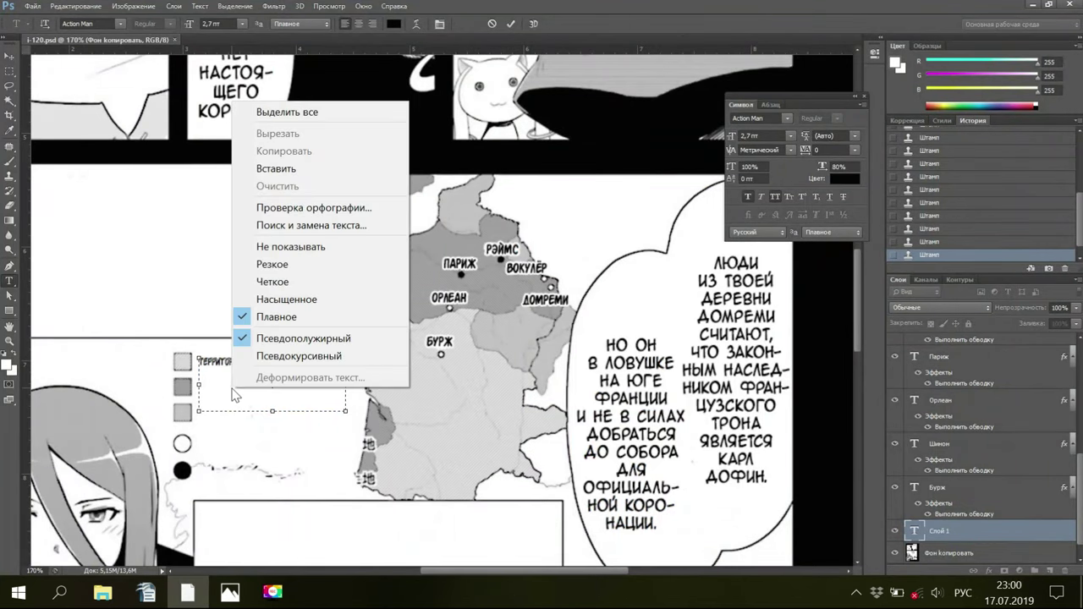
left_click(276, 168)
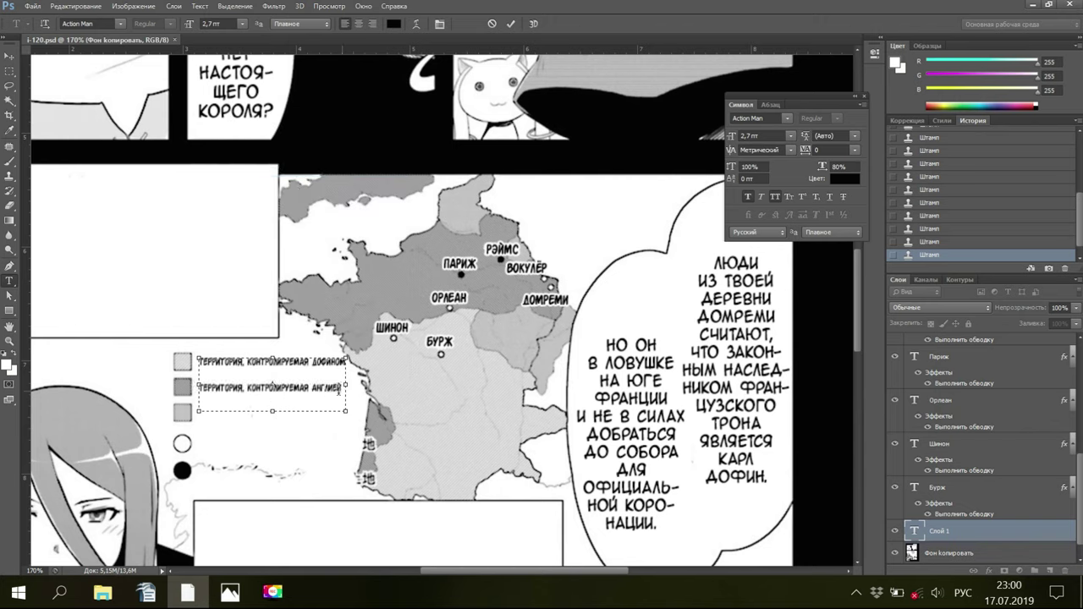
key("Return")
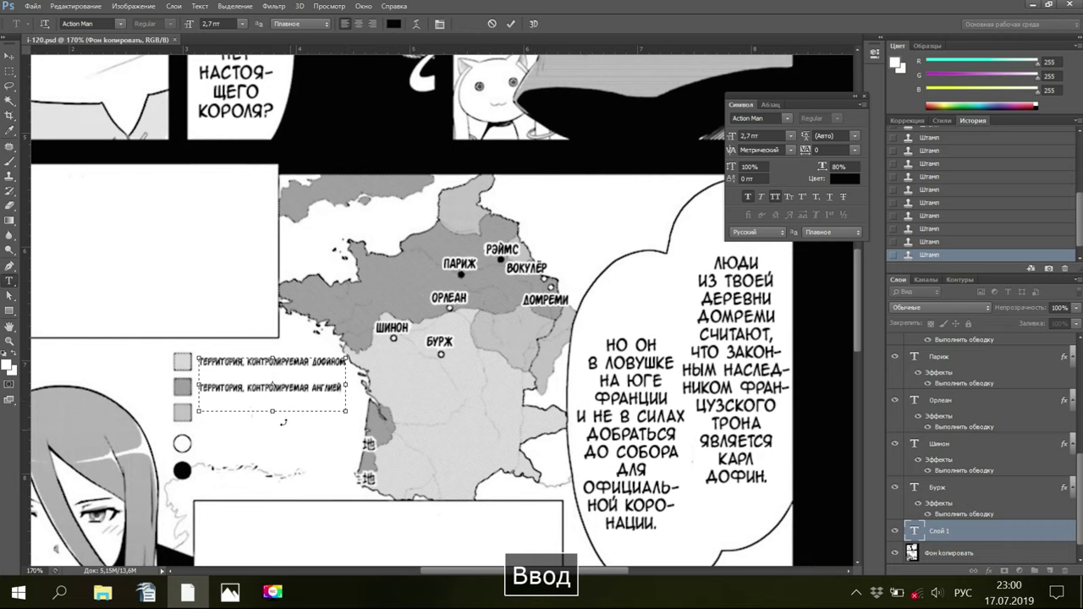
left_click_drag(272, 413, 273, 445)
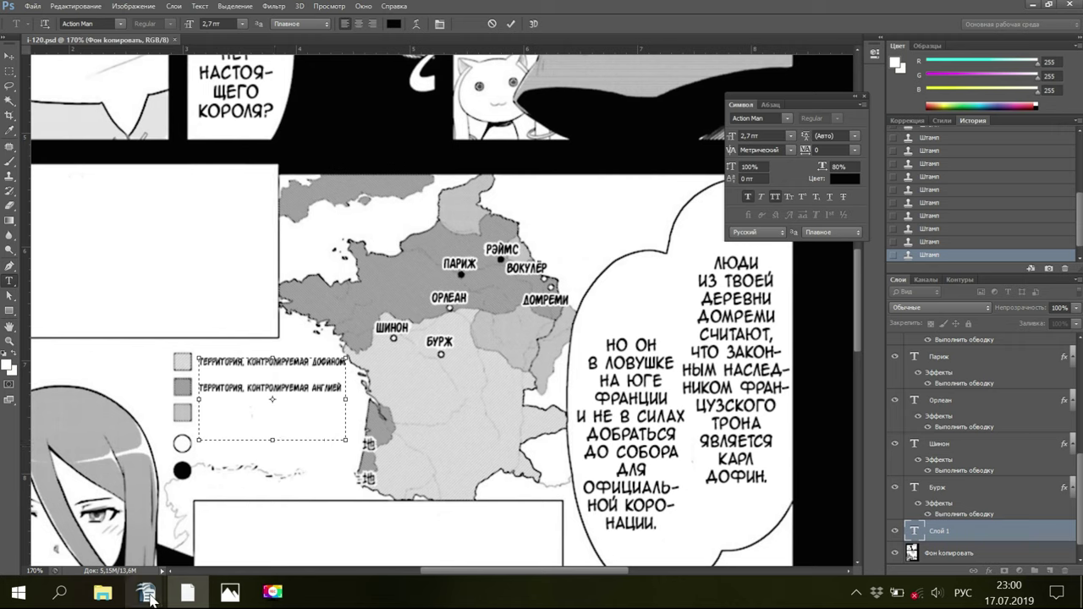
In the Writer translation, undo the accidental paste over the third legend line and copy Территория Бургундии (Герцогство Бургундское)
mouse_move(146, 592)
left_click(132, 556)
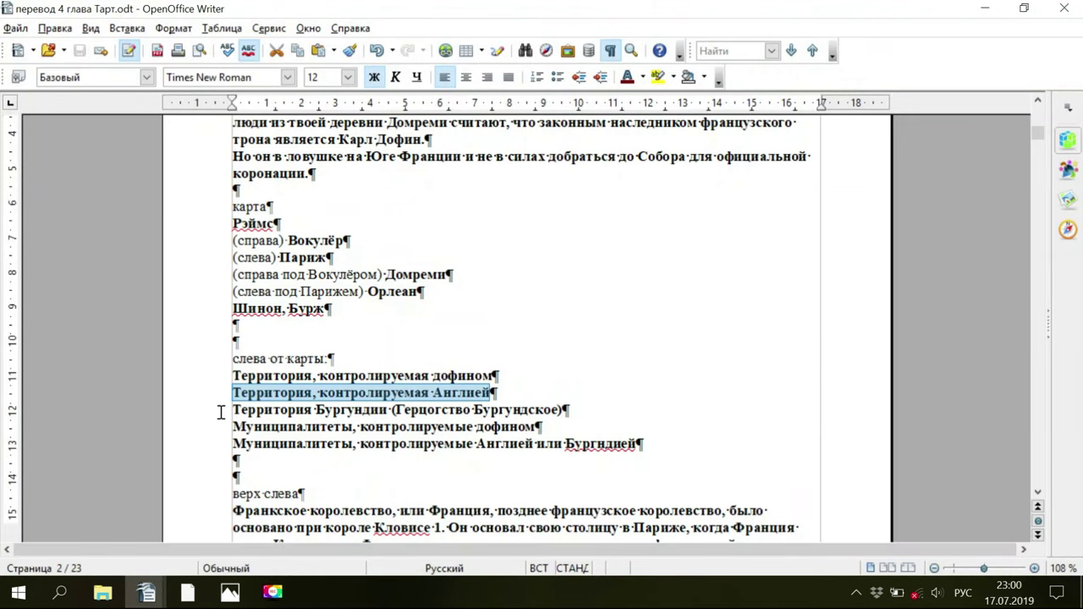
left_click_drag(230, 411, 612, 407)
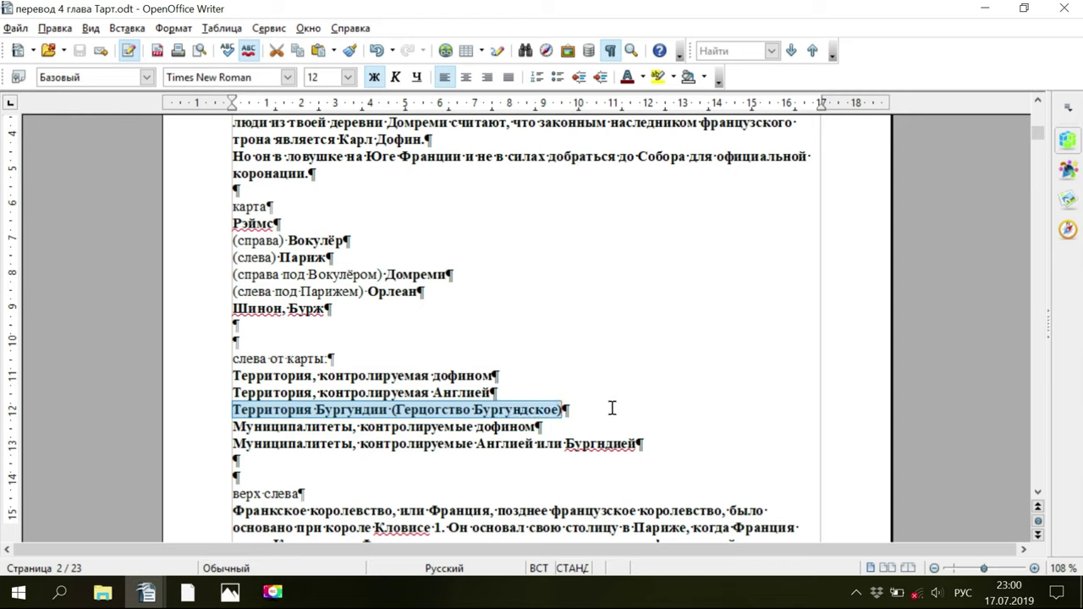
right_click(526, 409)
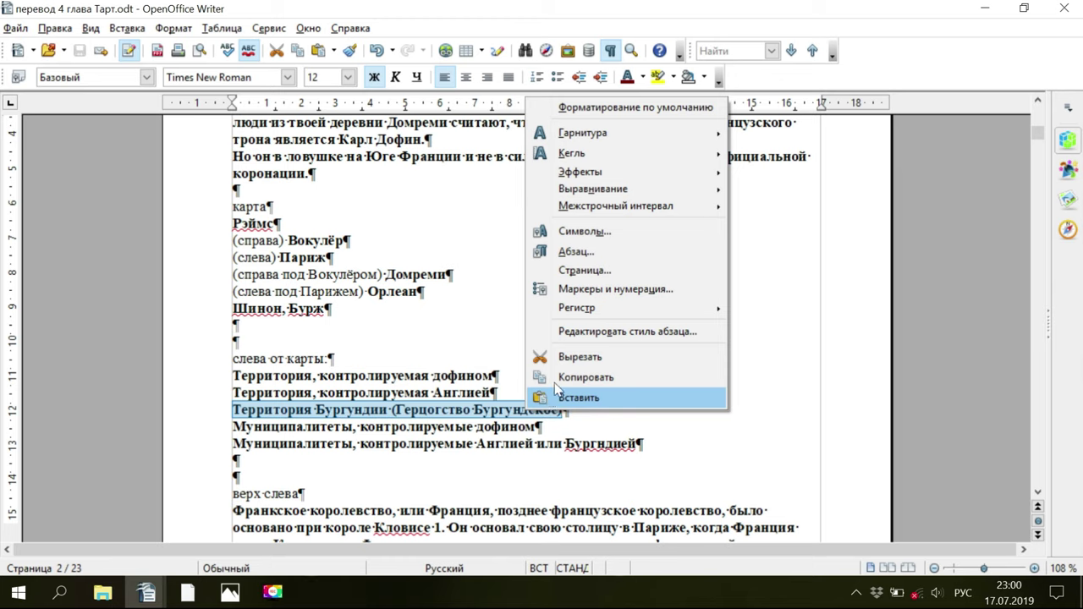
left_click(554, 381)
key("ctrl+v")
mouse_move(193, 597)
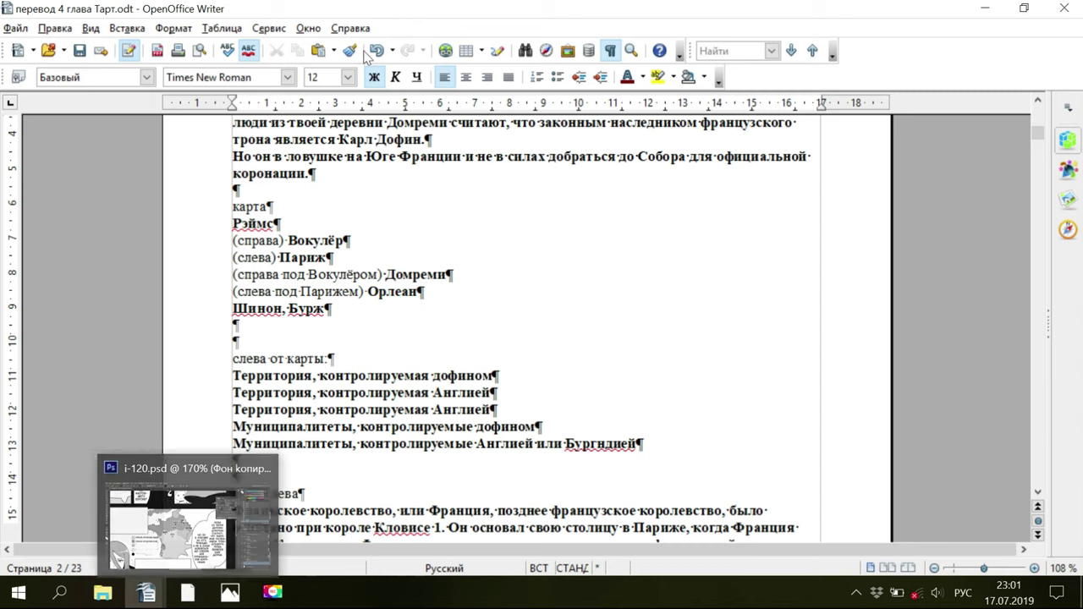
left_click(376, 50)
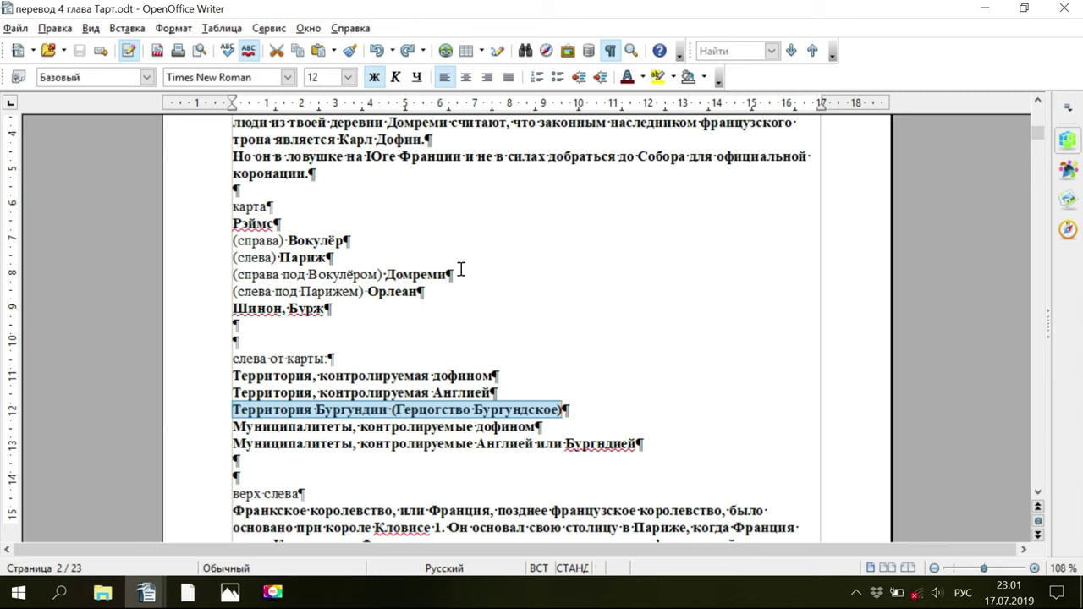
right_click(444, 410)
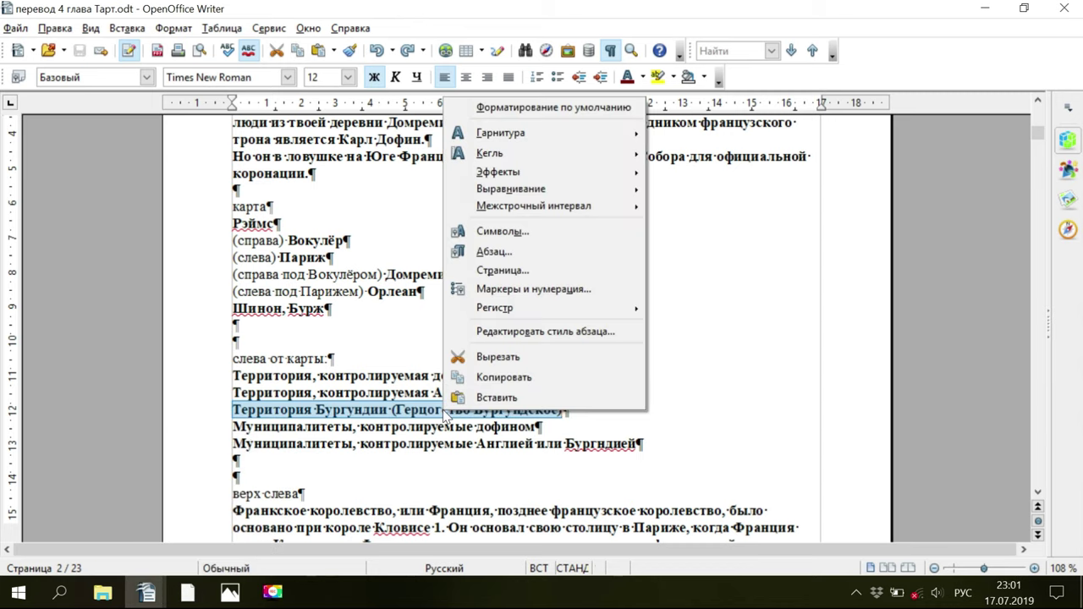
left_click(491, 375)
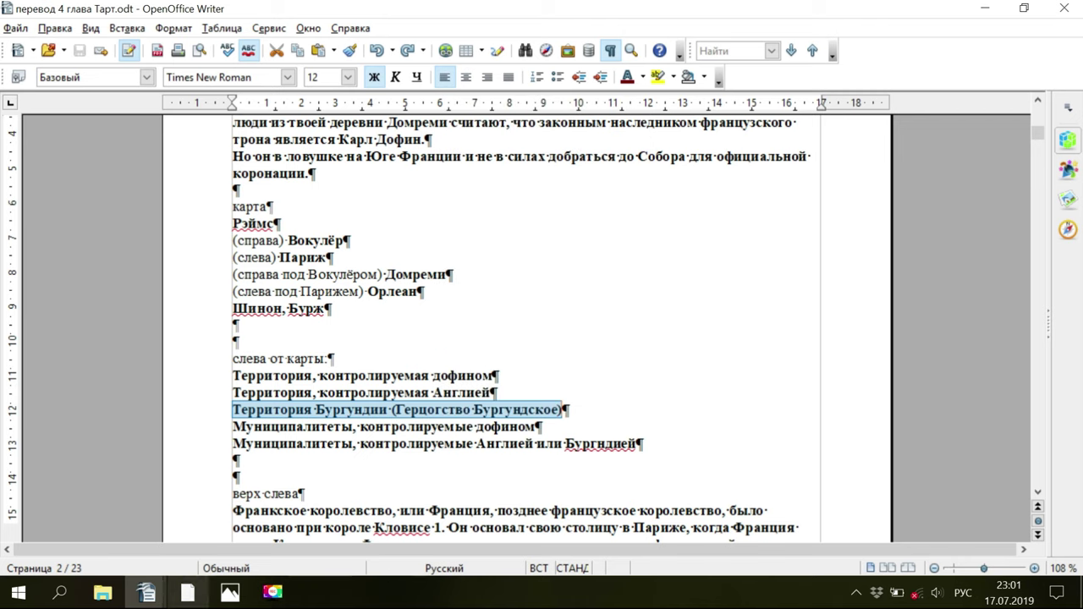
In Photoshop, paste the copied line beside the third legend square and compare the legend with the original page in Photos
left_click(188, 592)
key("space")
right_click(227, 416)
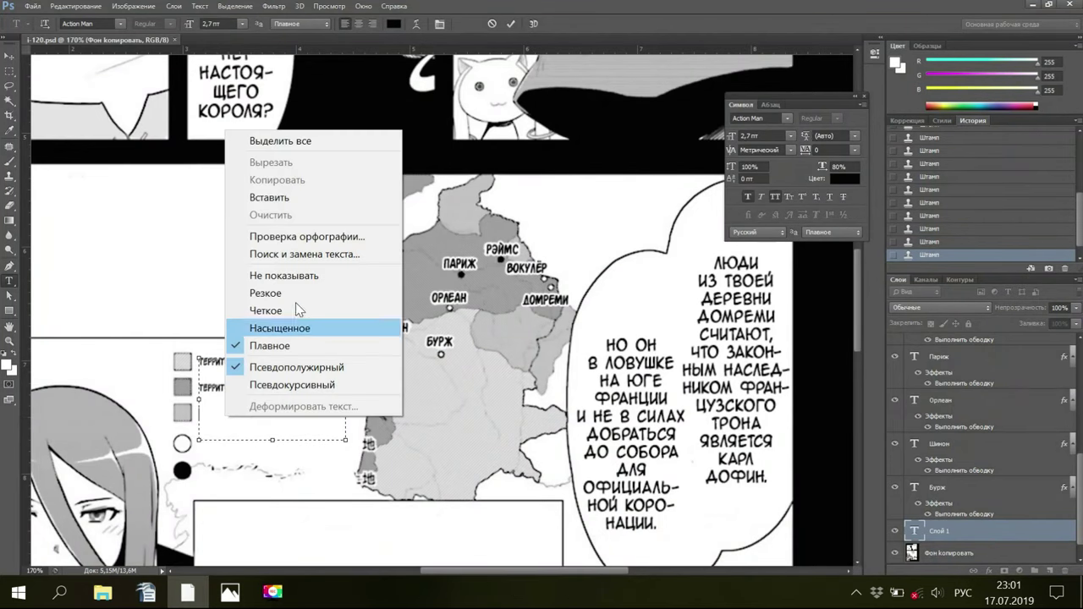
left_click(286, 197)
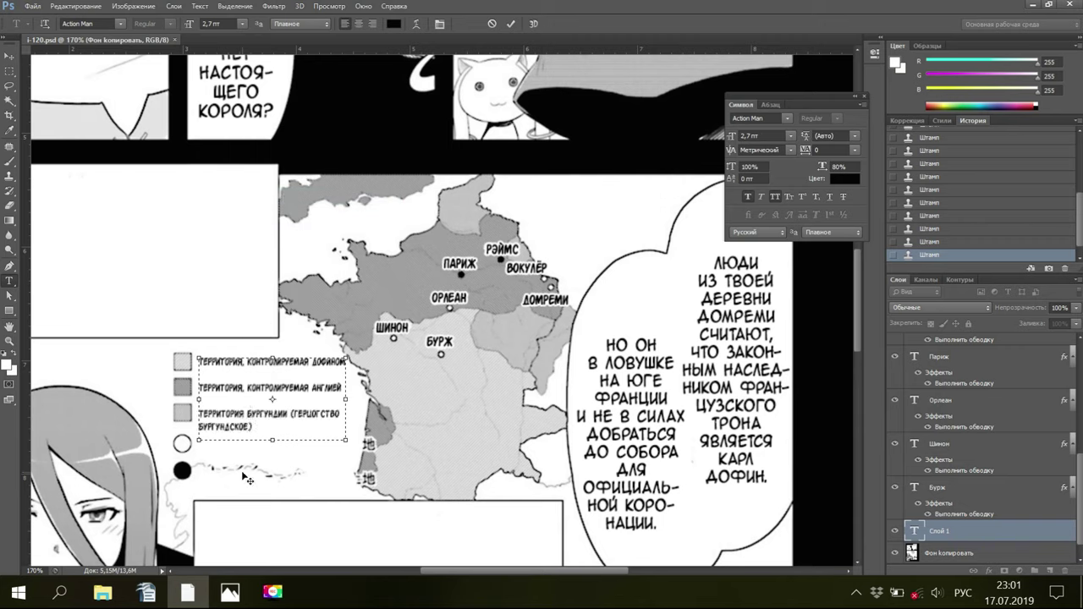
mouse_move(156, 595)
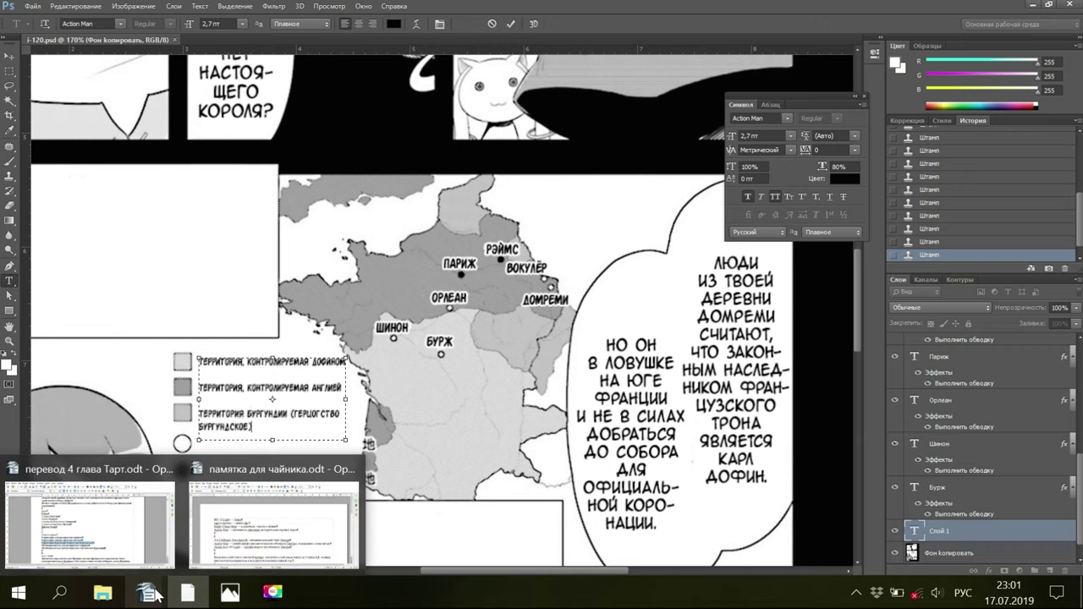
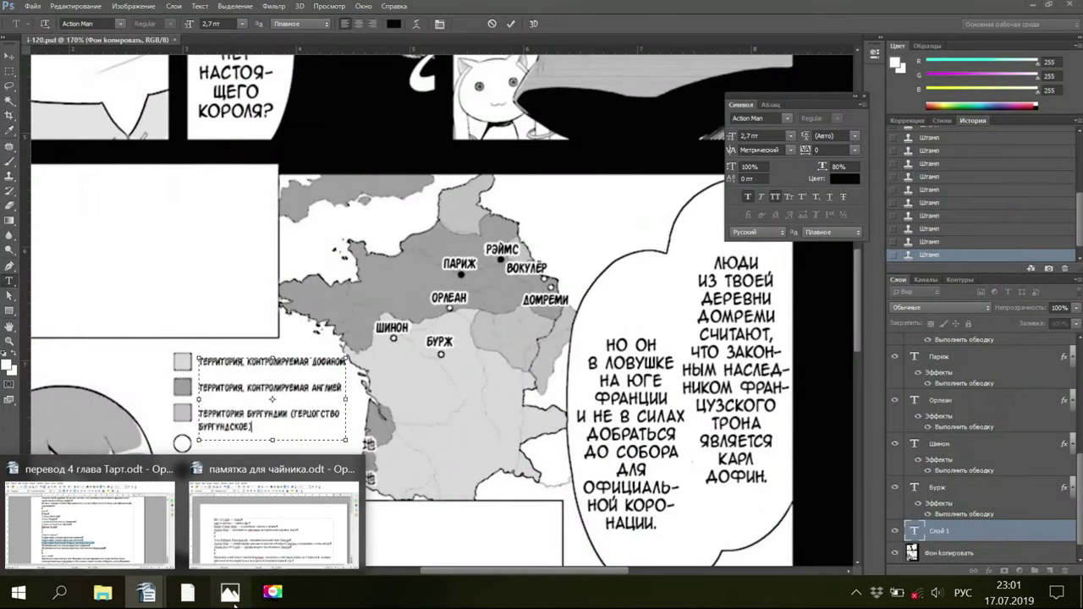
left_click(229, 592)
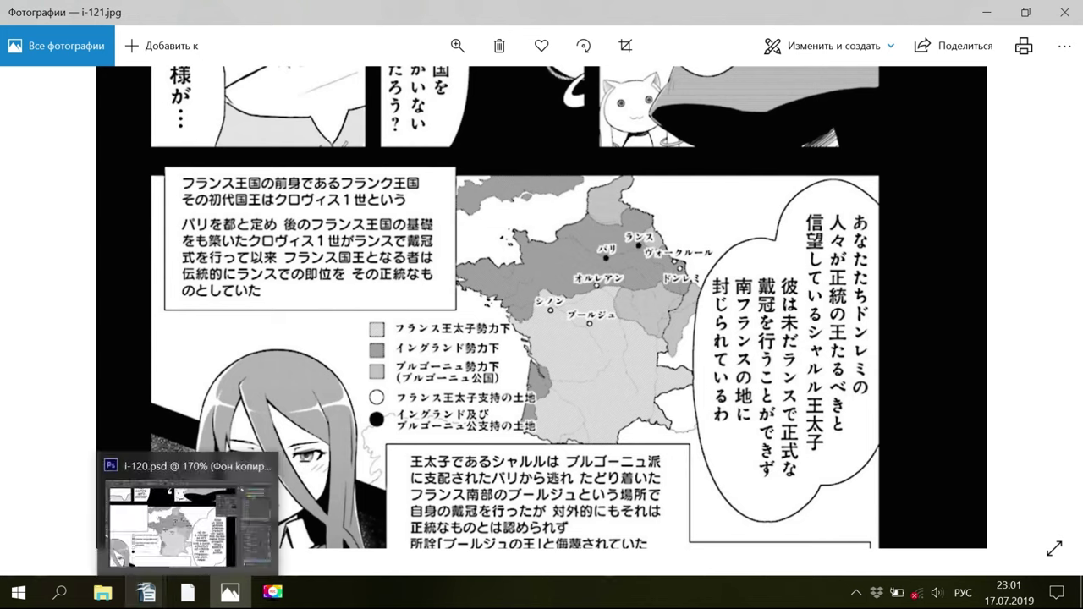
left_click(110, 516)
key("space")
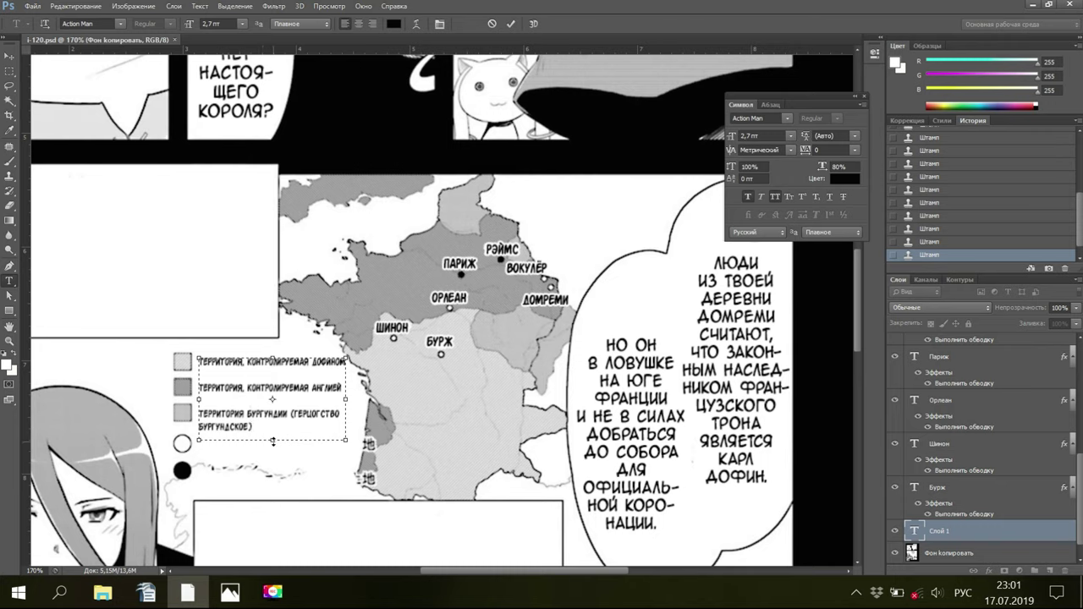
Delete the Территория Бургундии line from the legend text block, shrink its box to the first two lines and commit the text
left_click_drag(272, 440, 272, 431)
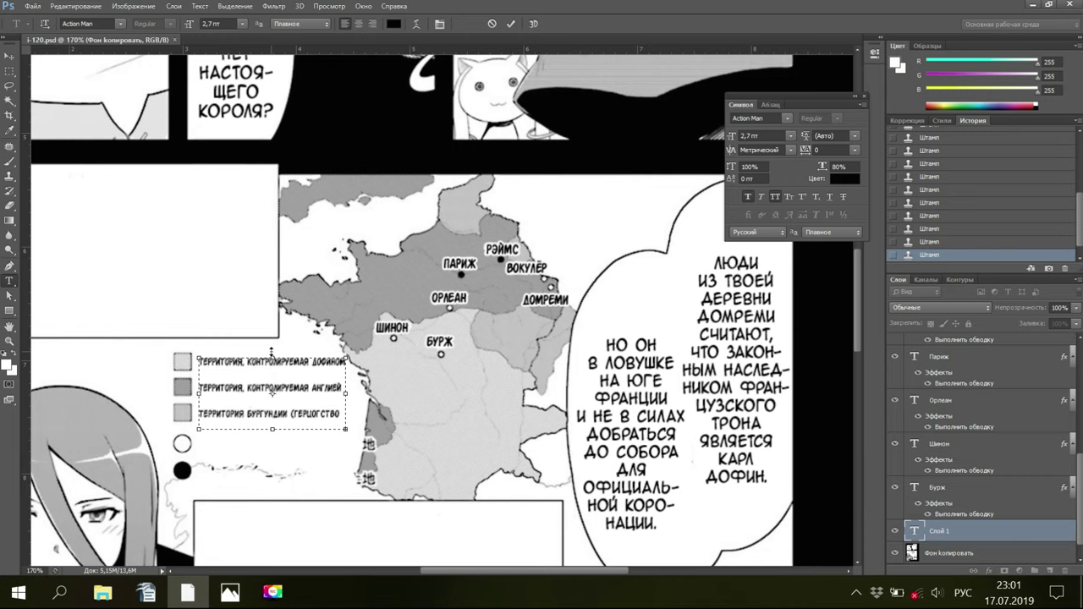
left_click_drag(271, 350, 271, 347)
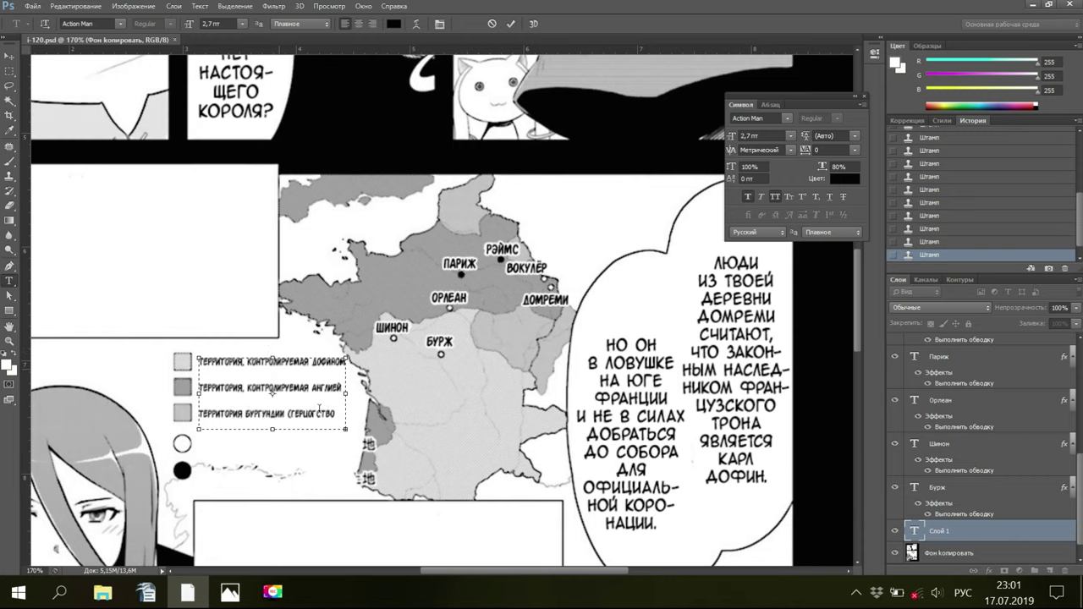
left_click_drag(272, 430, 194, 412)
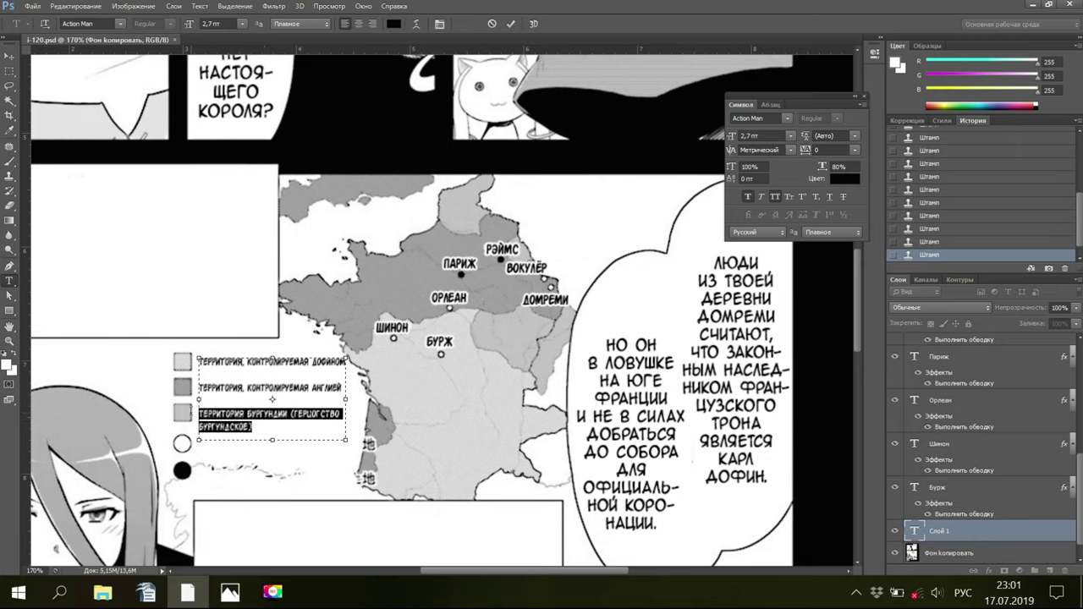
key("Delete")
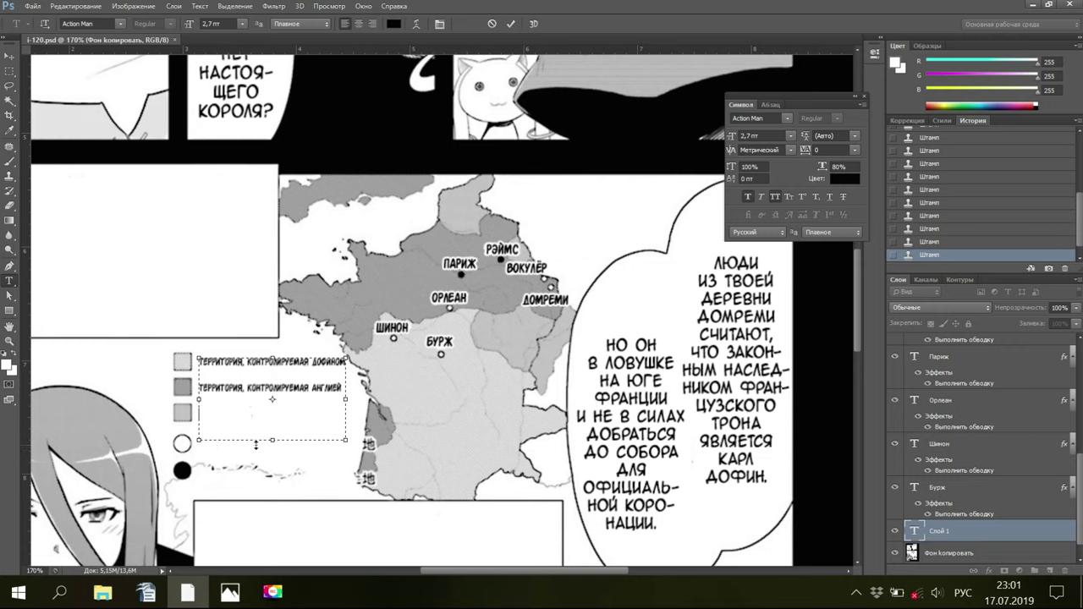
left_click_drag(272, 440, 273, 391)
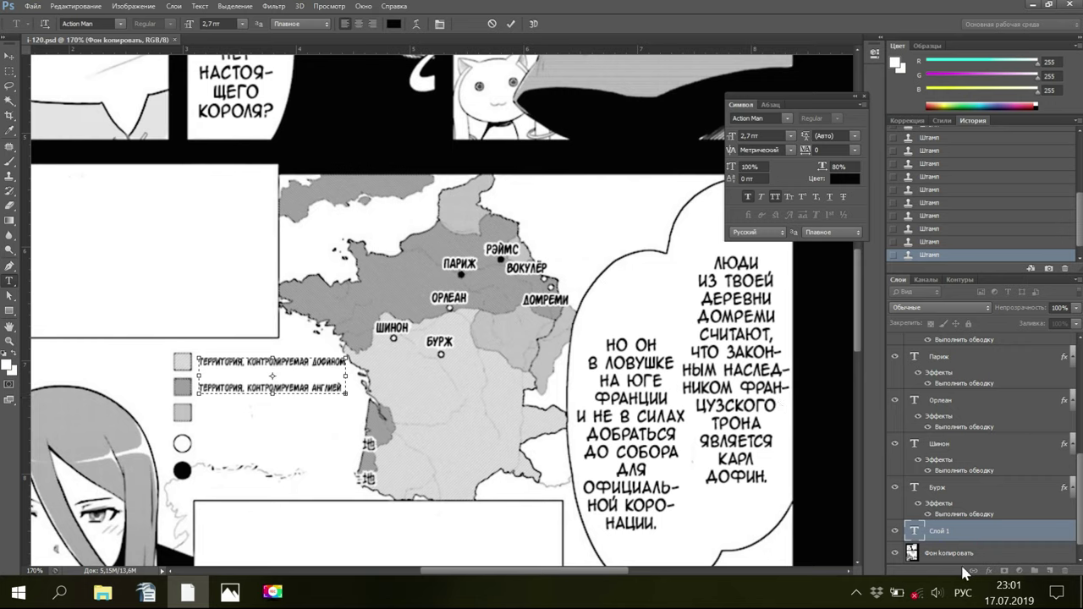
key("ctrl+Return")
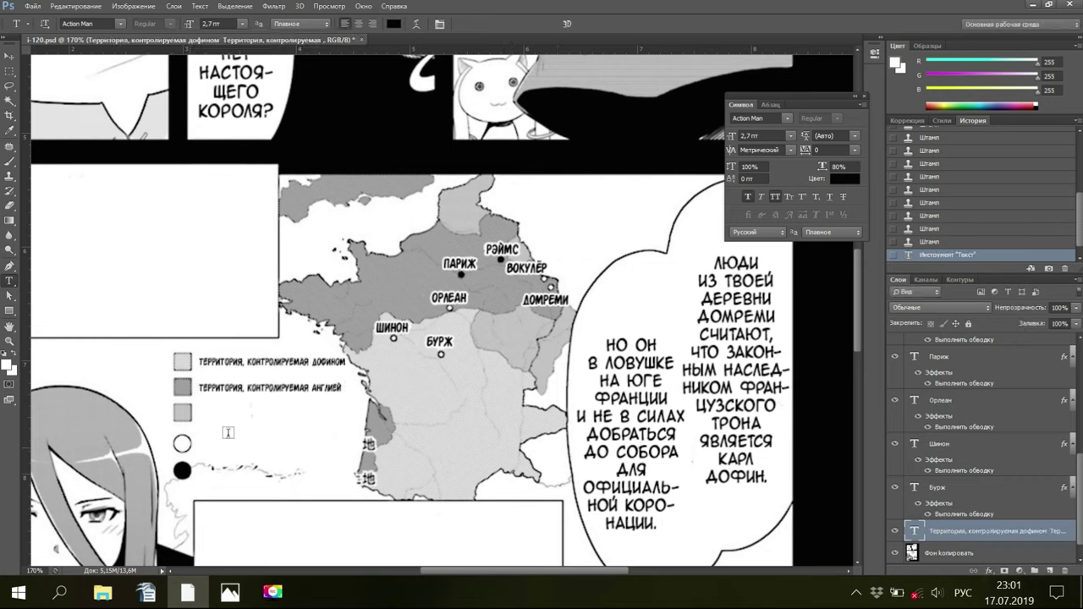
Create a separate text box beside the third legend square and paste the copied line Территория Бургундии (Герцогство Бургундское) into it
left_click_drag(199, 411, 351, 447)
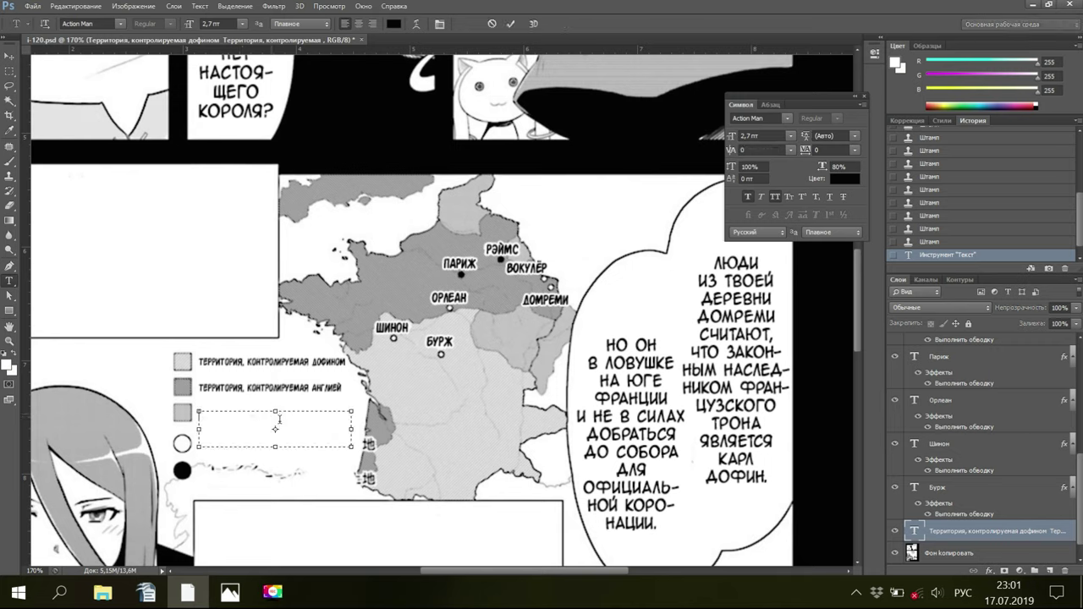
left_click_drag(273, 411, 265, 405)
right_click(248, 420)
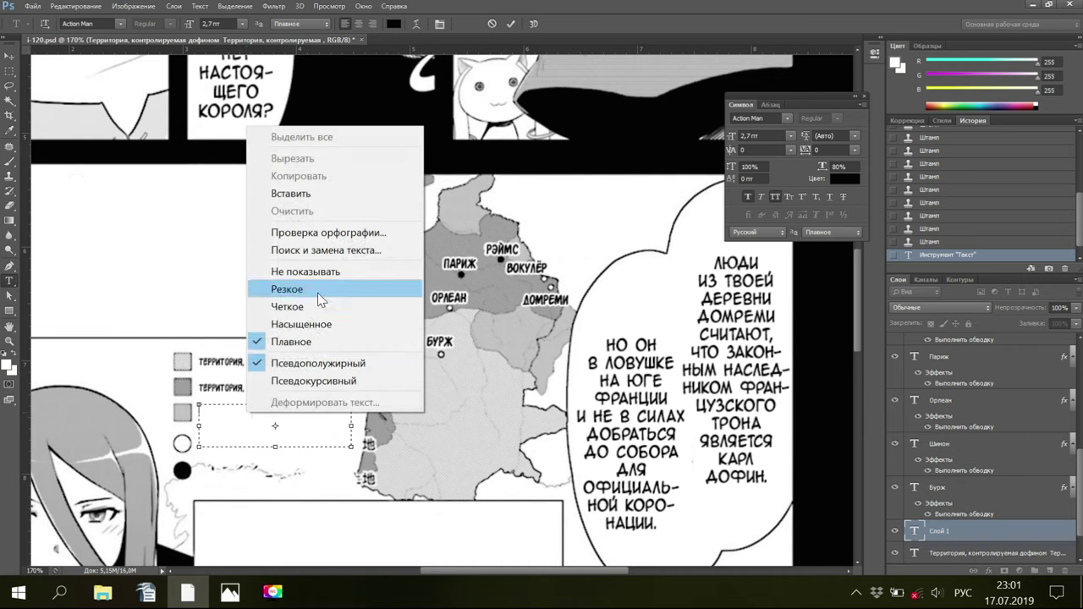
left_click(308, 193)
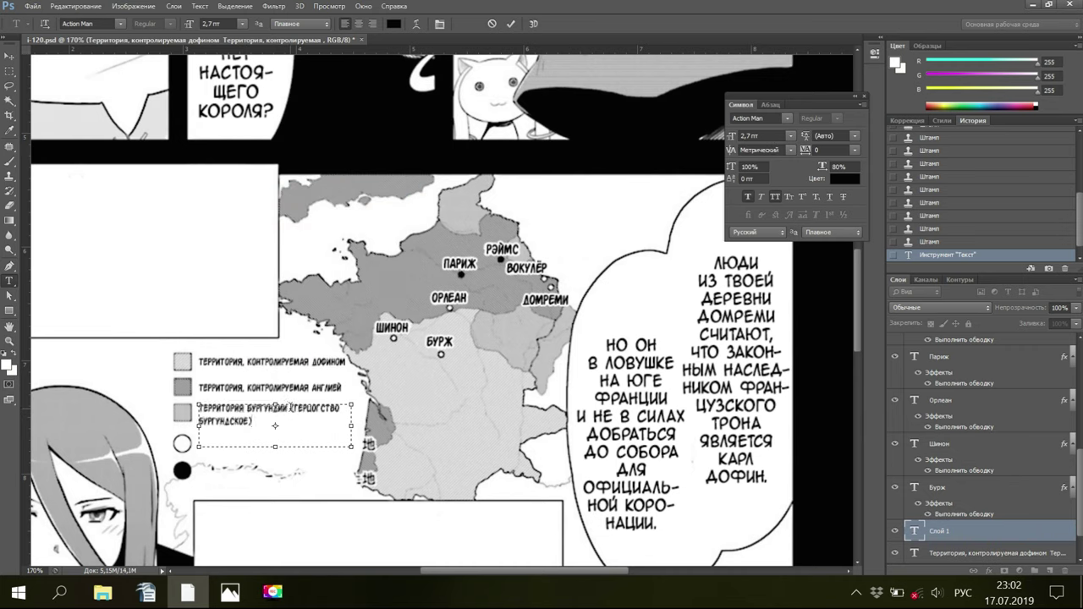
Break the Burgundy line before (Герцогство Бургундское), shrink the box around the two rows and commit, making the Фон копировать layer active
key("BackSpace")
key("Return")
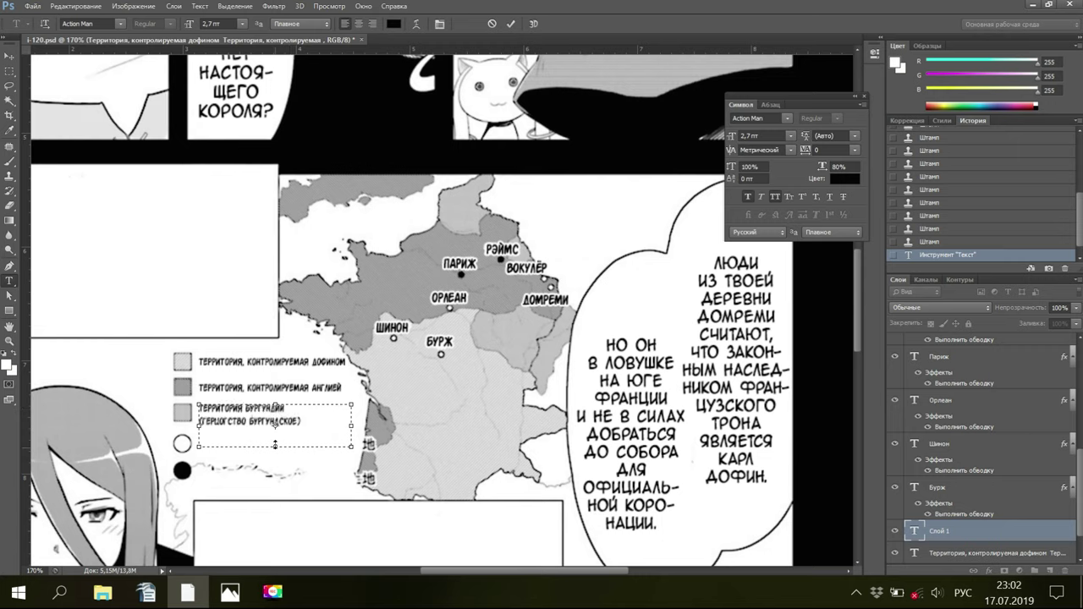
left_click_drag(275, 444, 275, 430)
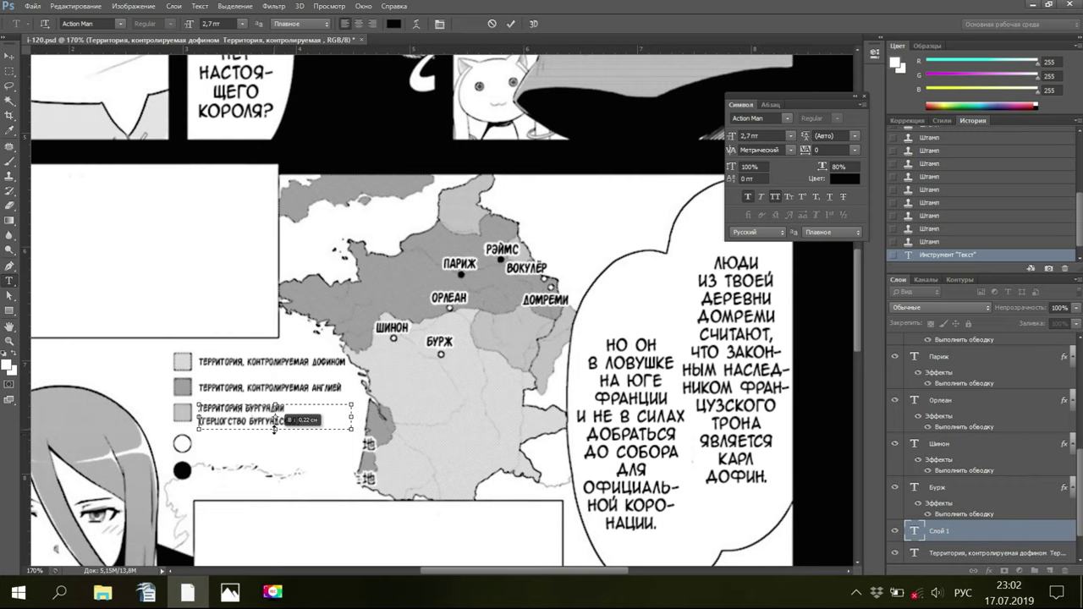
left_click_drag(351, 429, 308, 431)
scroll(959, 553, "down", 1)
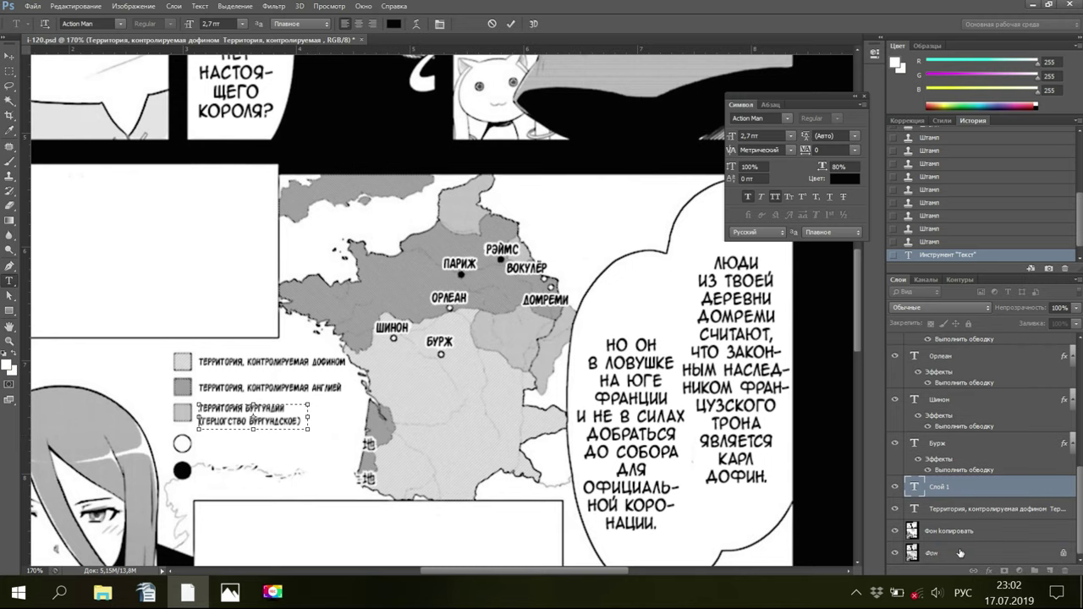
left_click(949, 531)
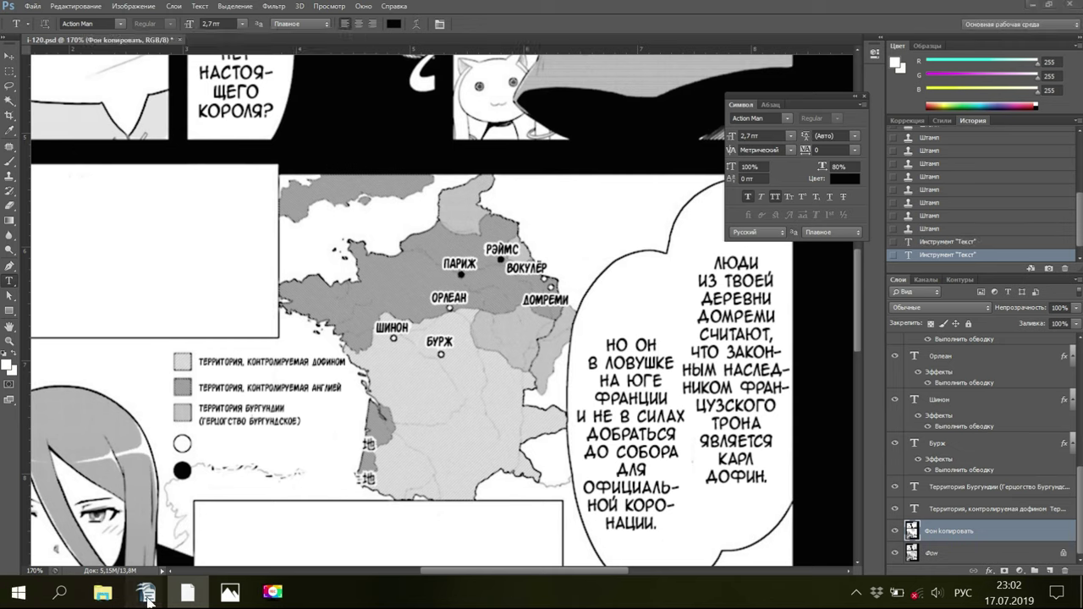
Copy the legend line Муниципалитеты, контролируемые дофином from the translation document in OpenOffice Writer
mouse_move(157, 578)
left_click(128, 549)
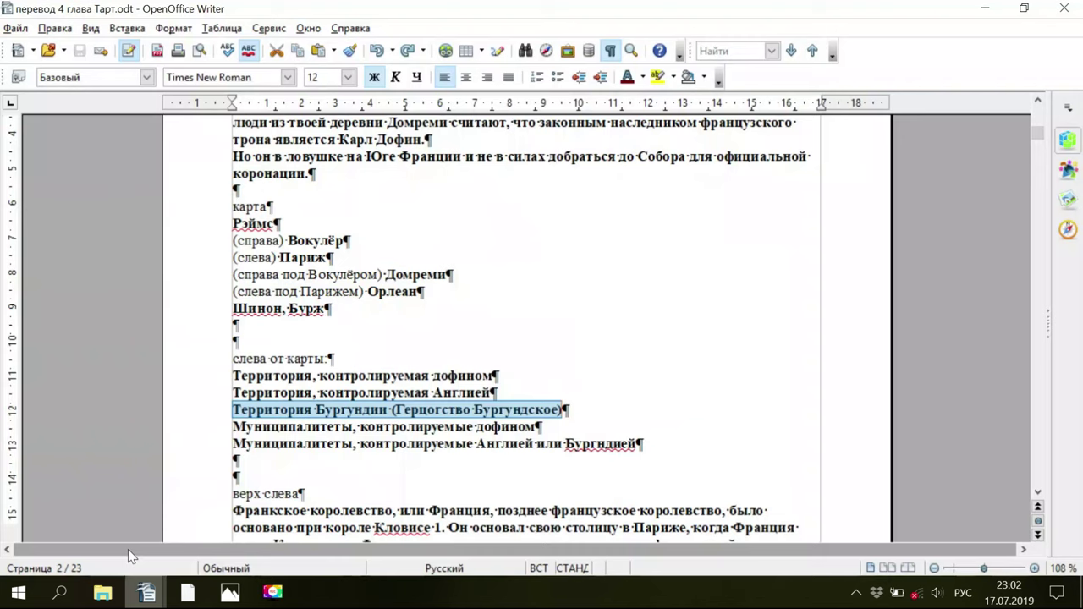
left_click(230, 427)
left_click_drag(230, 427, 532, 420)
right_click(529, 423)
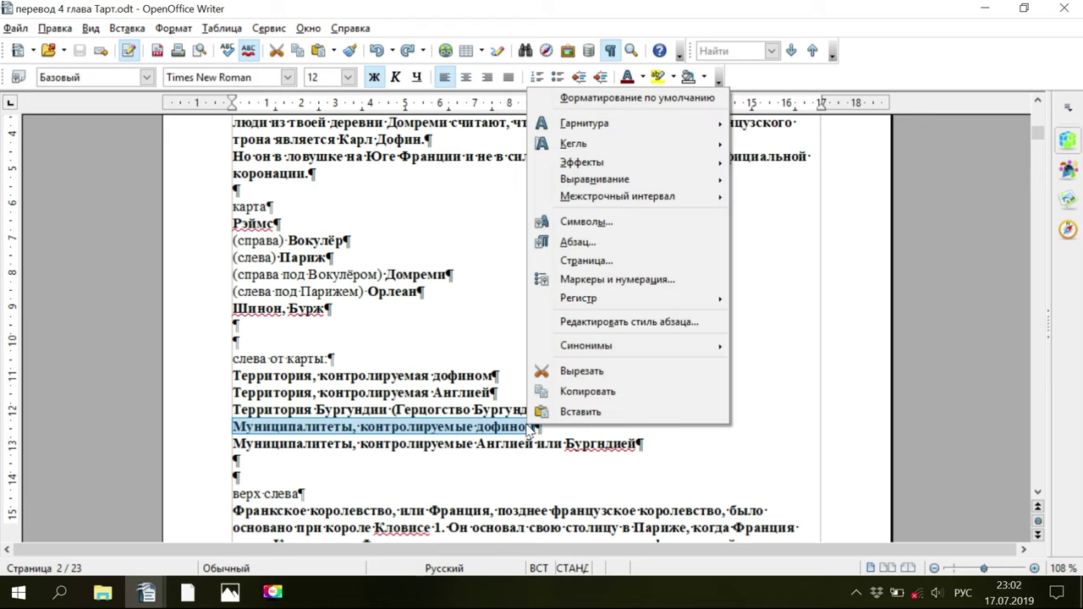
left_click(585, 399)
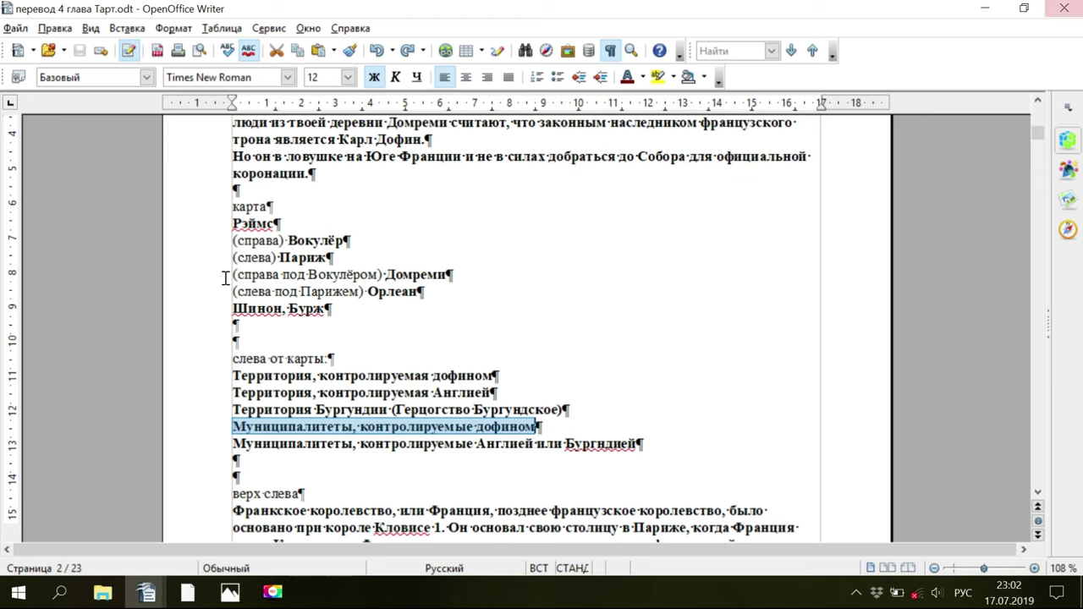
Check the original page's legend in Photos, and in Photoshop paste the copied line into a new text box beside the white circle
left_click(233, 595)
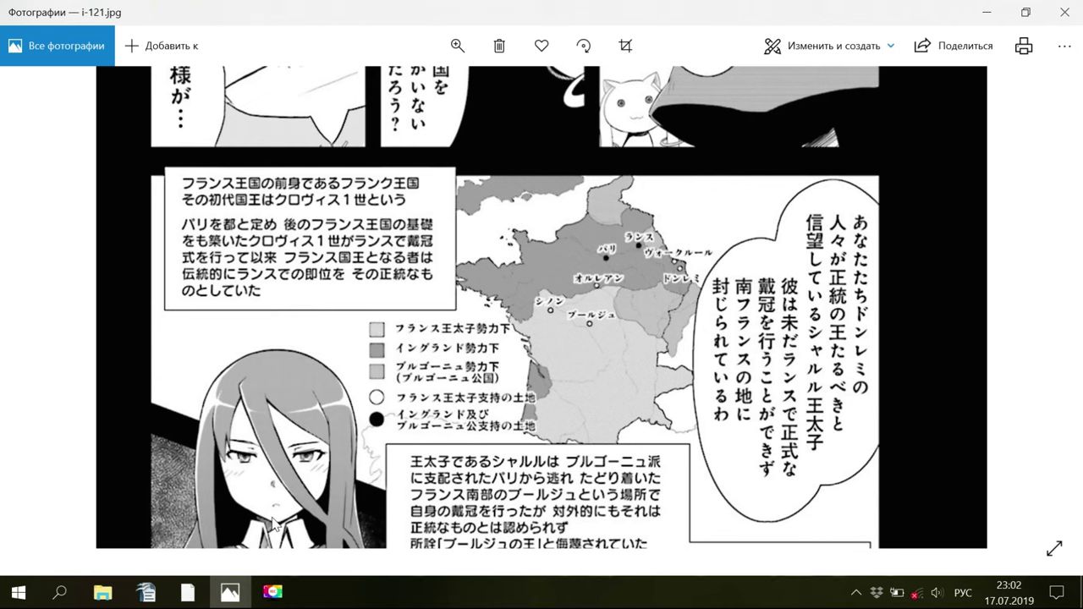
left_click(187, 592)
key("space")
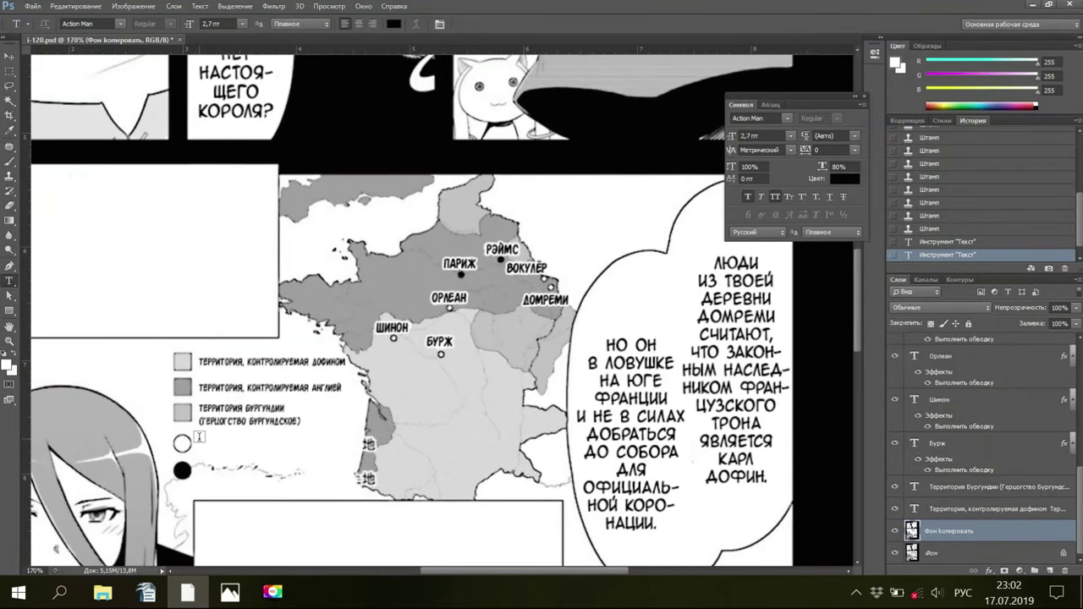
left_click_drag(200, 439, 329, 464)
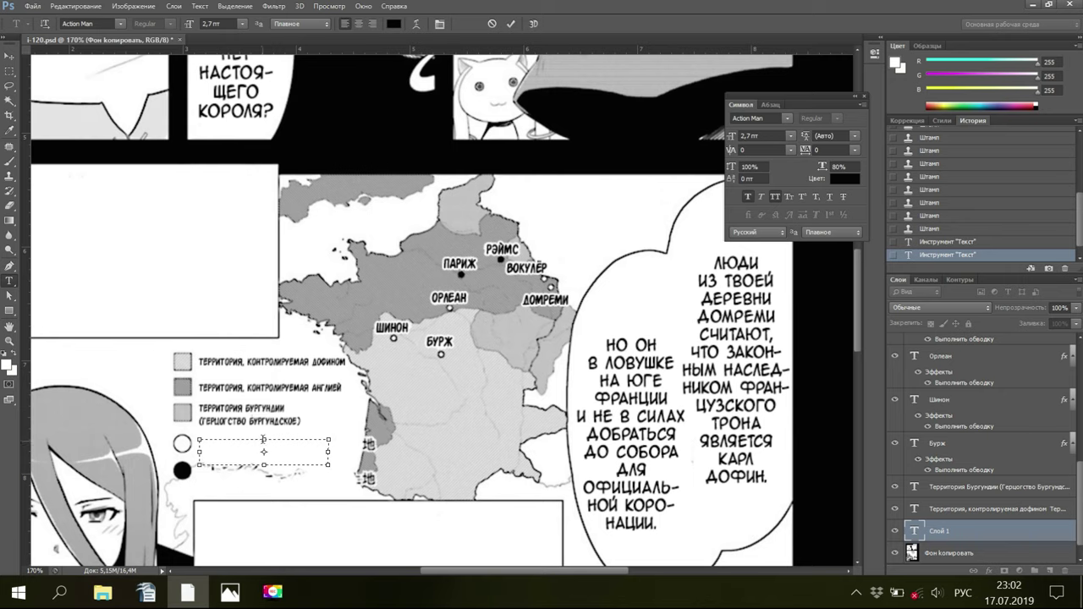
right_click(250, 449)
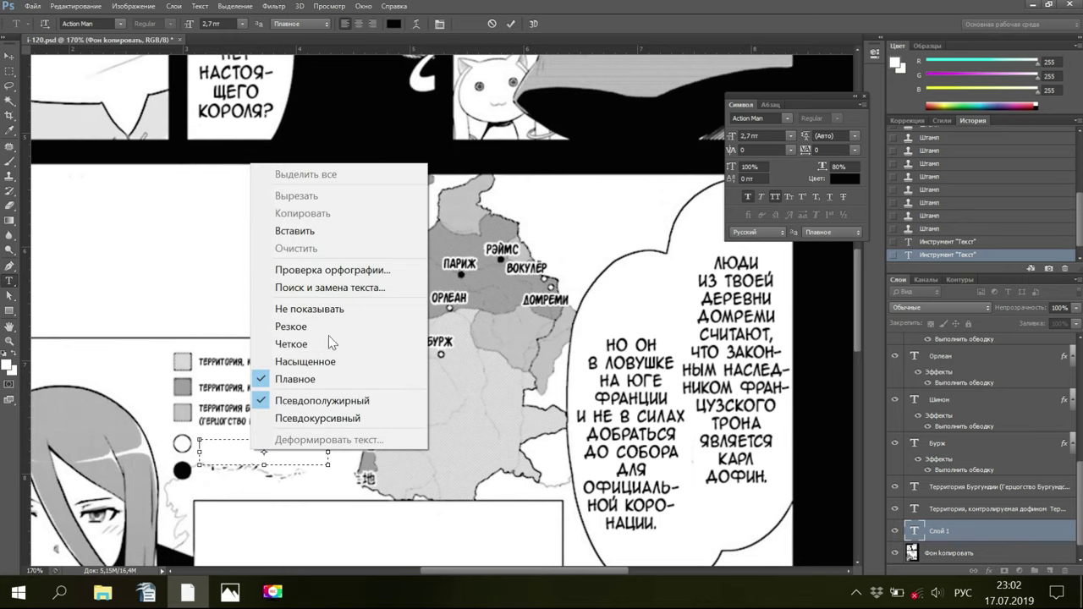
left_click(324, 218)
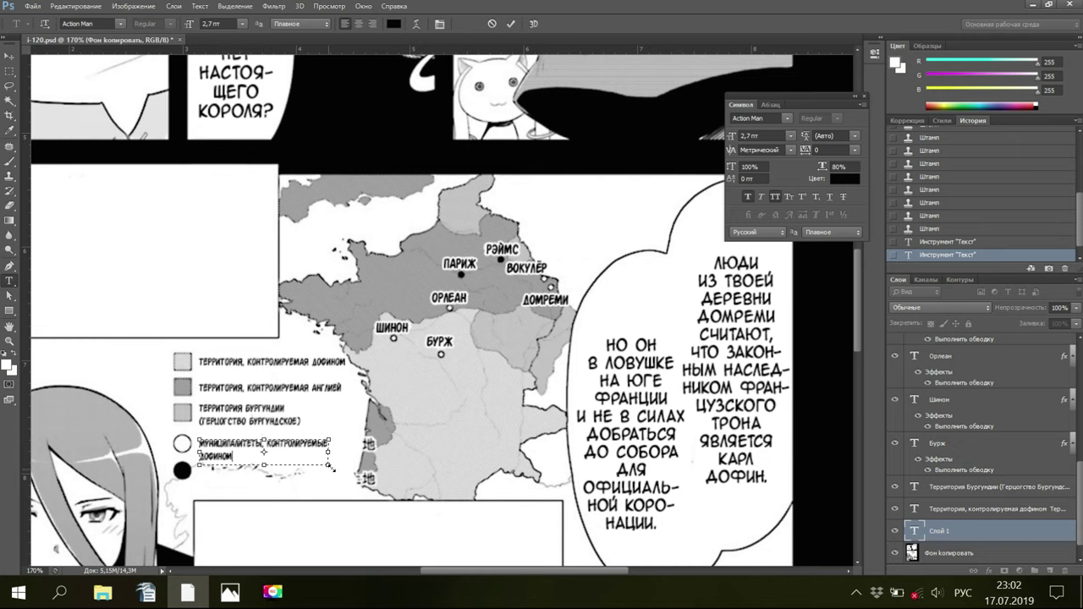
Widen the white-circle entry's text box to fit the line on one row, trim its height and commit the text
left_click_drag(330, 465, 369, 464)
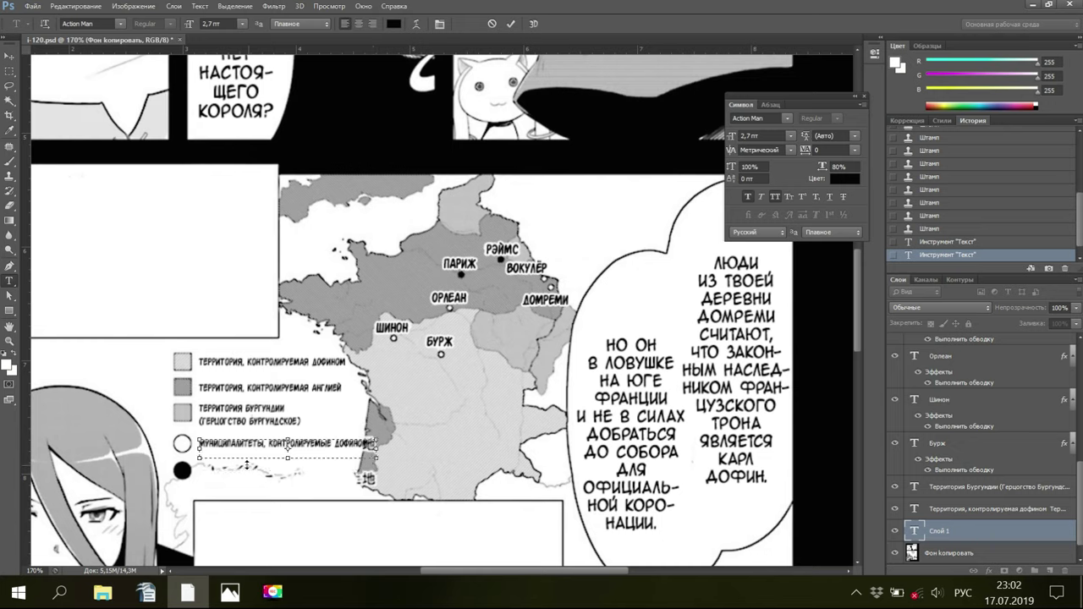
left_click_drag(285, 433, 286, 436)
left_click_drag(287, 460, 287, 454)
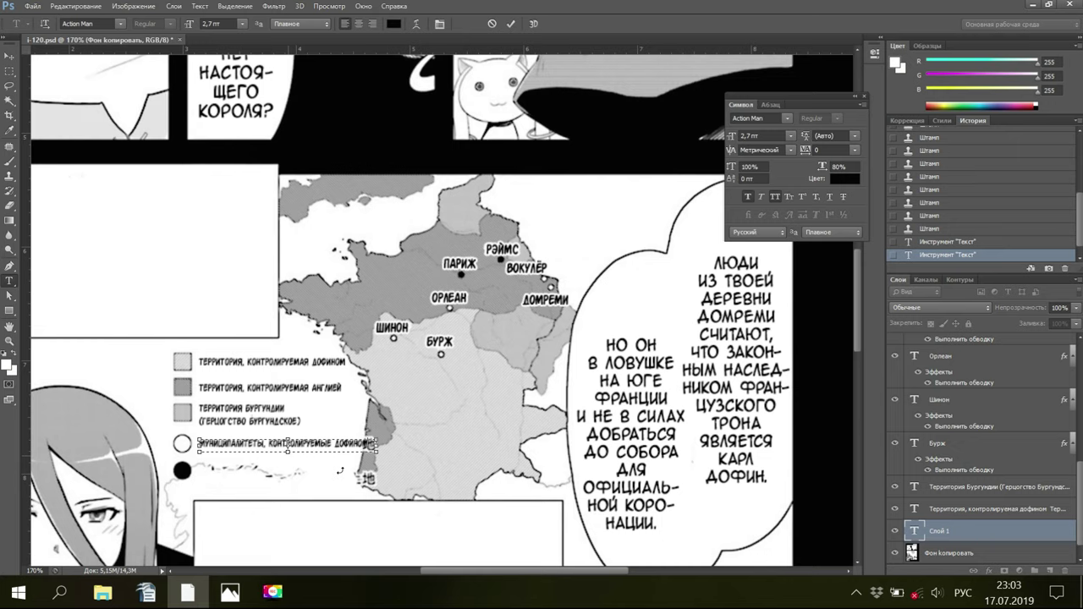
left_click(932, 532)
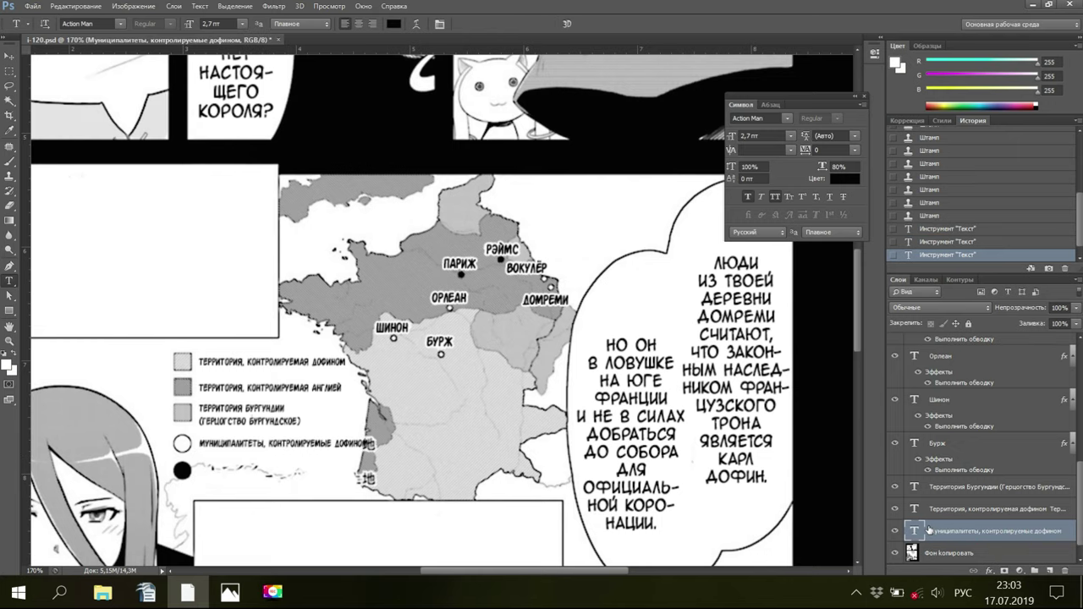
Add a white 3 px outside stroke to the Муниципалитеты, контролируемые дофином text layer
right_click(928, 530)
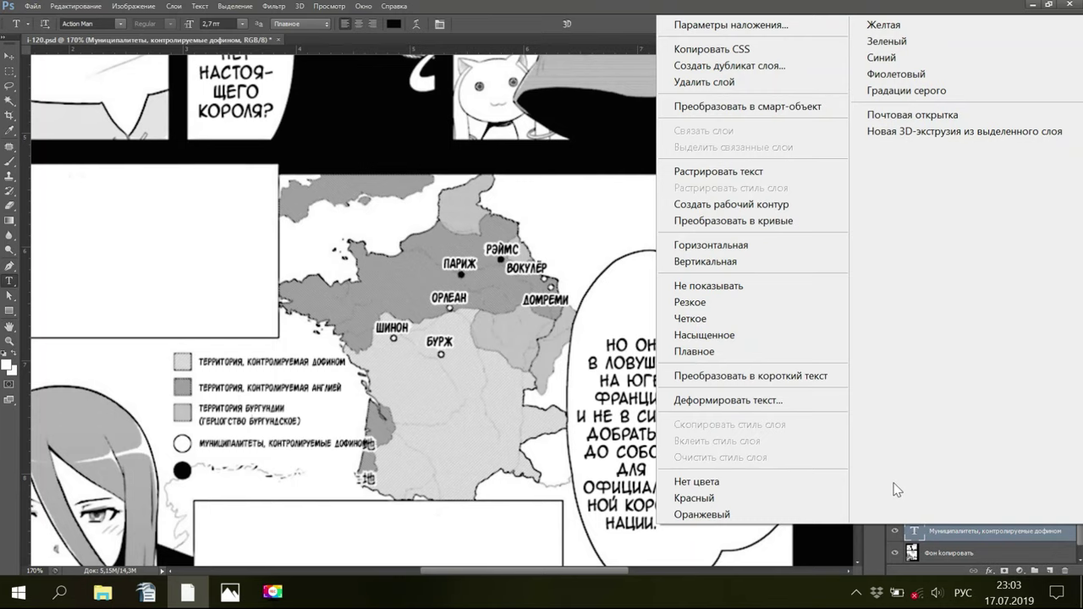
left_click(770, 26)
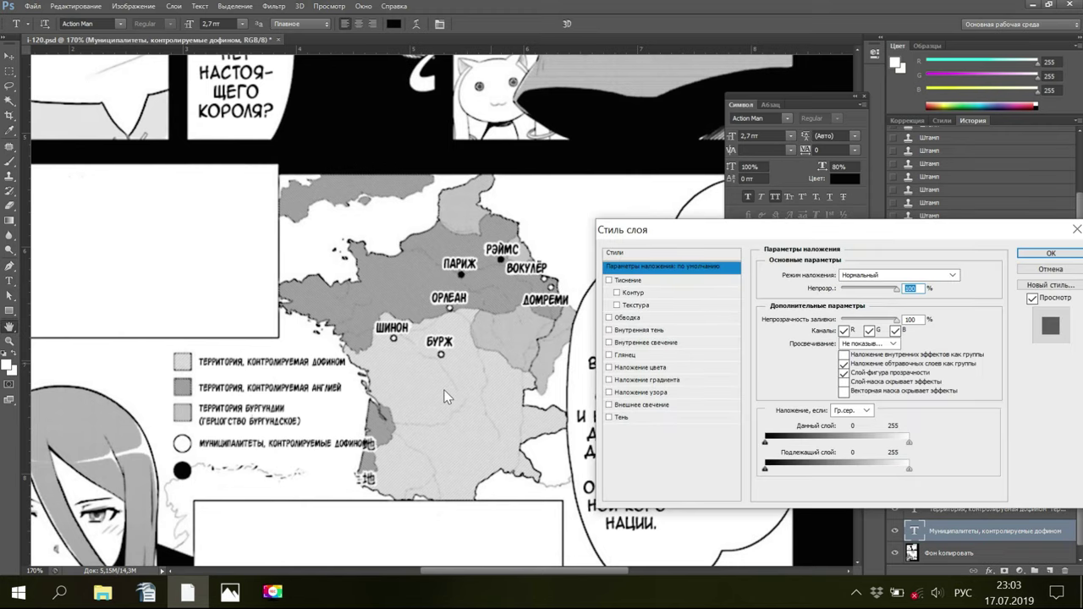
left_click(627, 317)
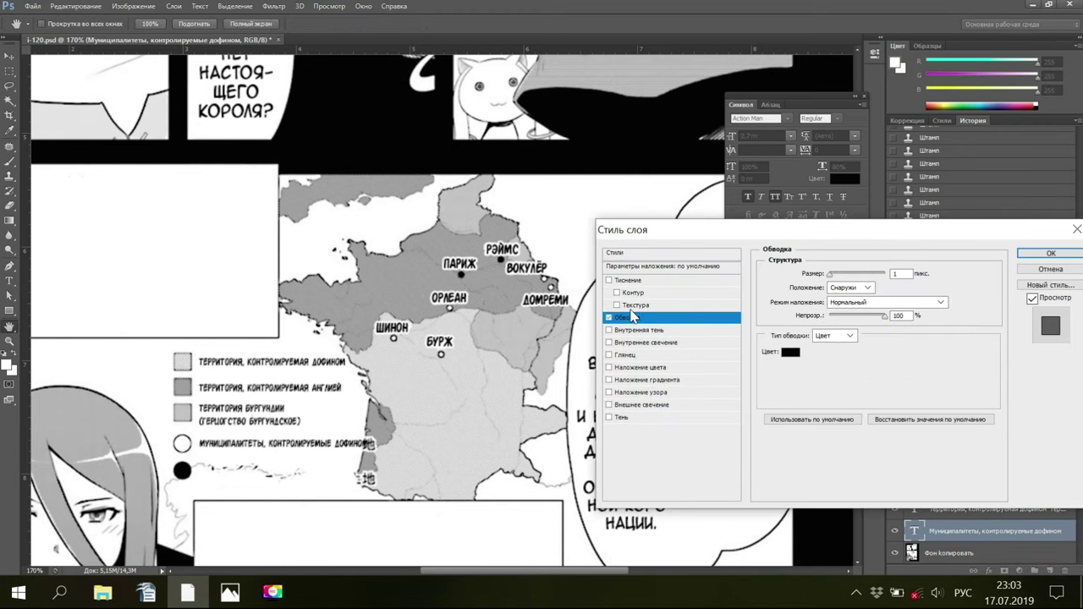
left_click(790, 353)
left_click(671, 281)
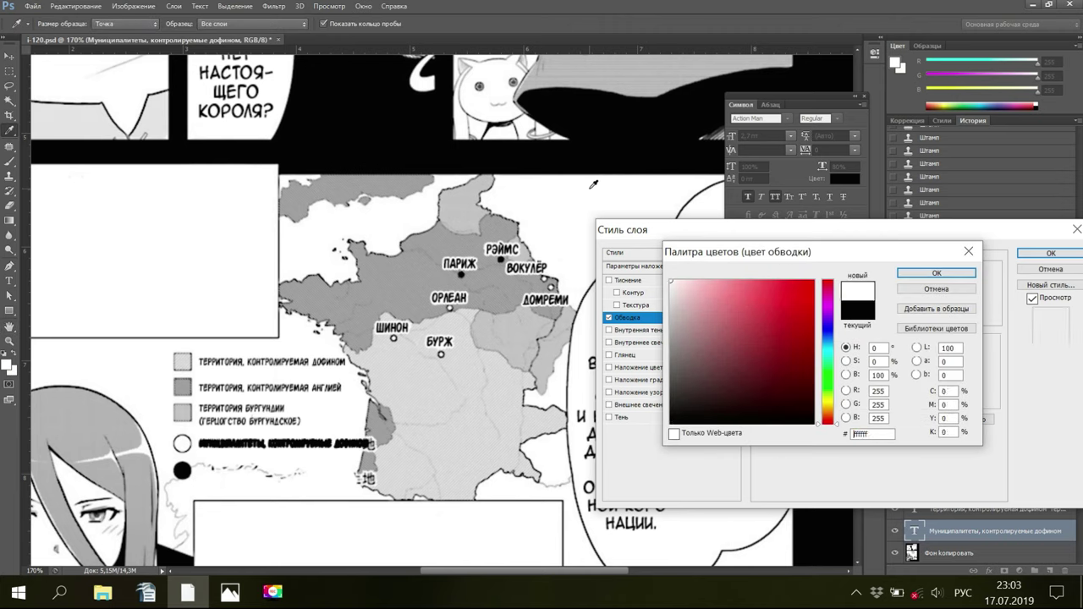
left_click(922, 274)
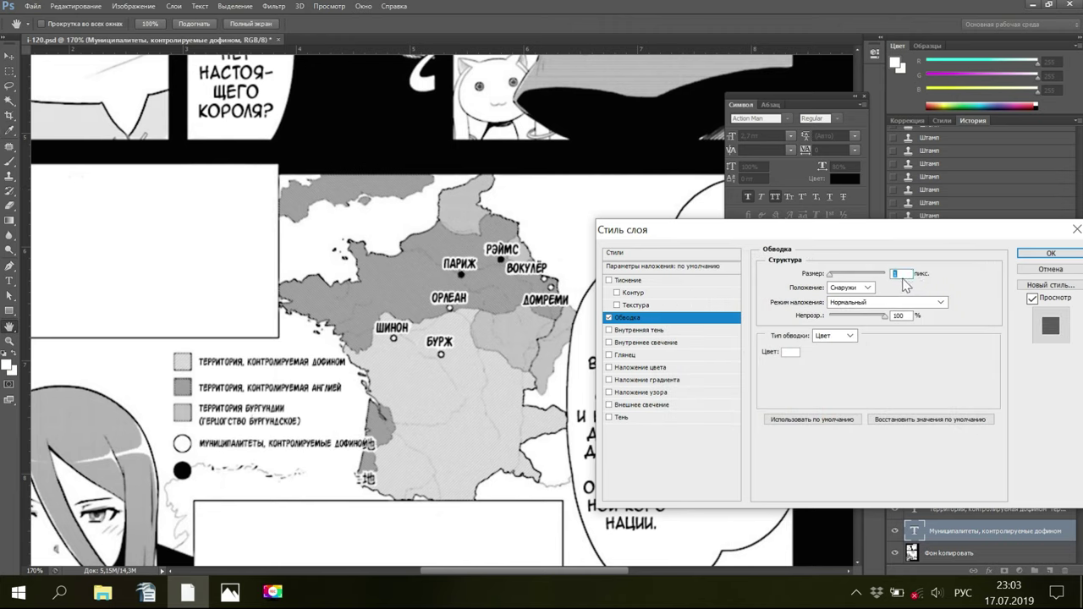
type("3")
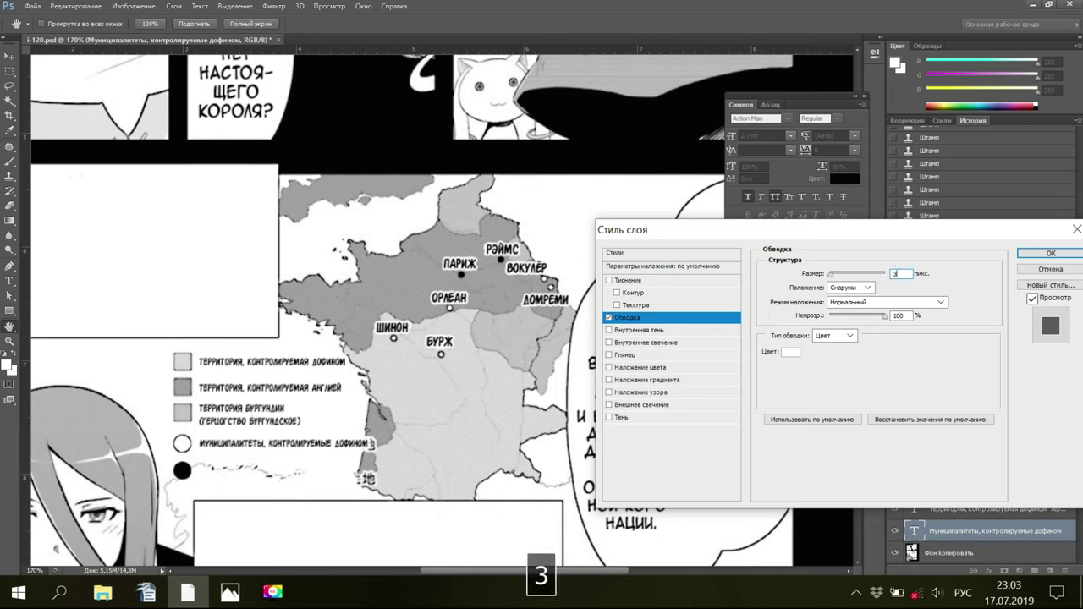
left_click(1050, 253)
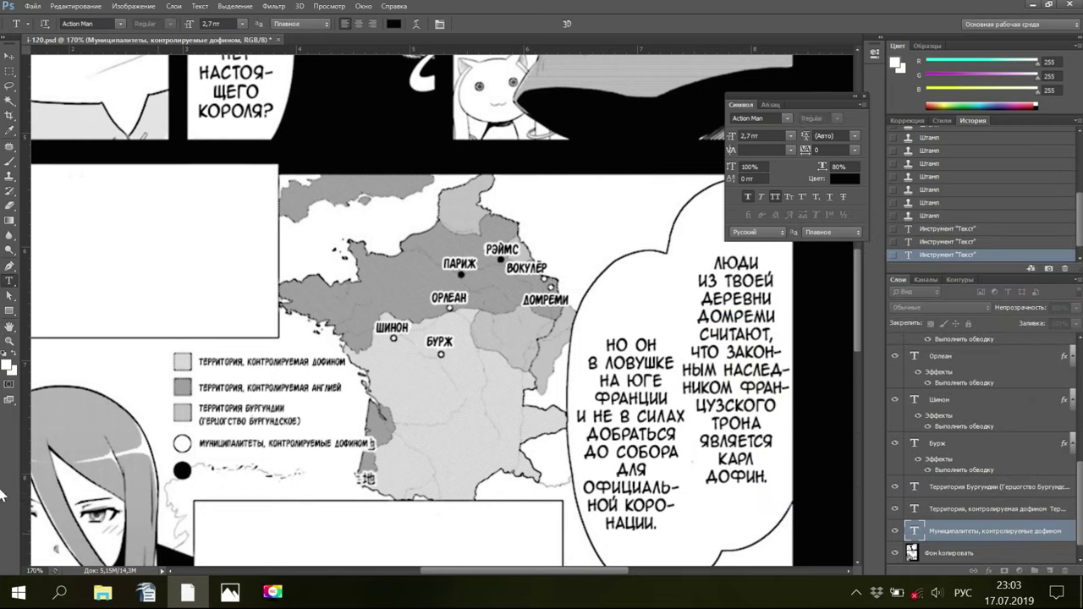
On the Фон копировать layer, use the Clone Stamp to cover the leftover Japanese character after дофином with the dark region's hatching
left_click(35, 571)
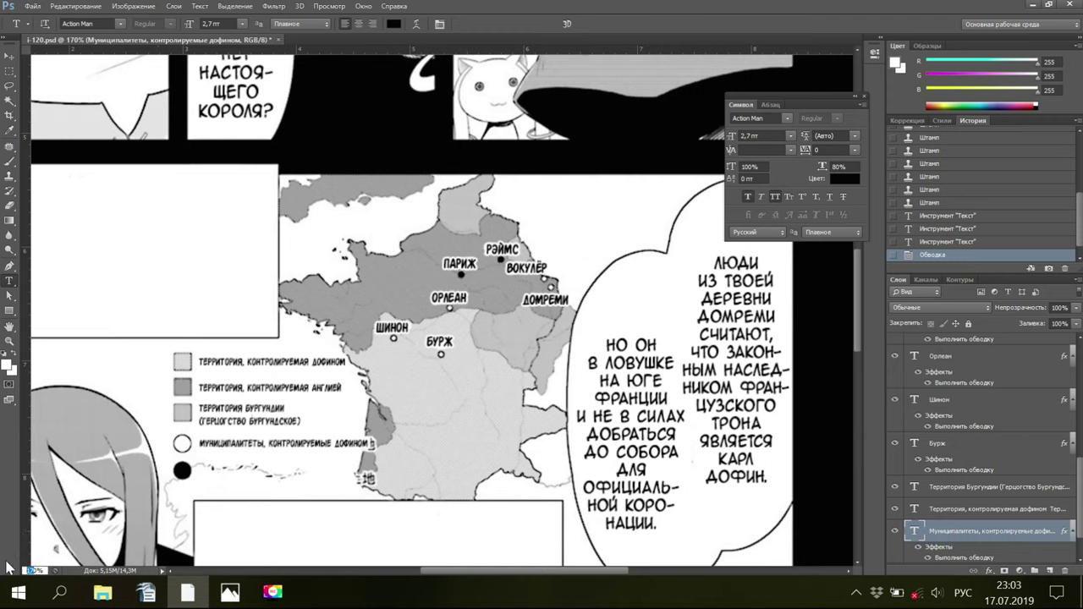
type("46")
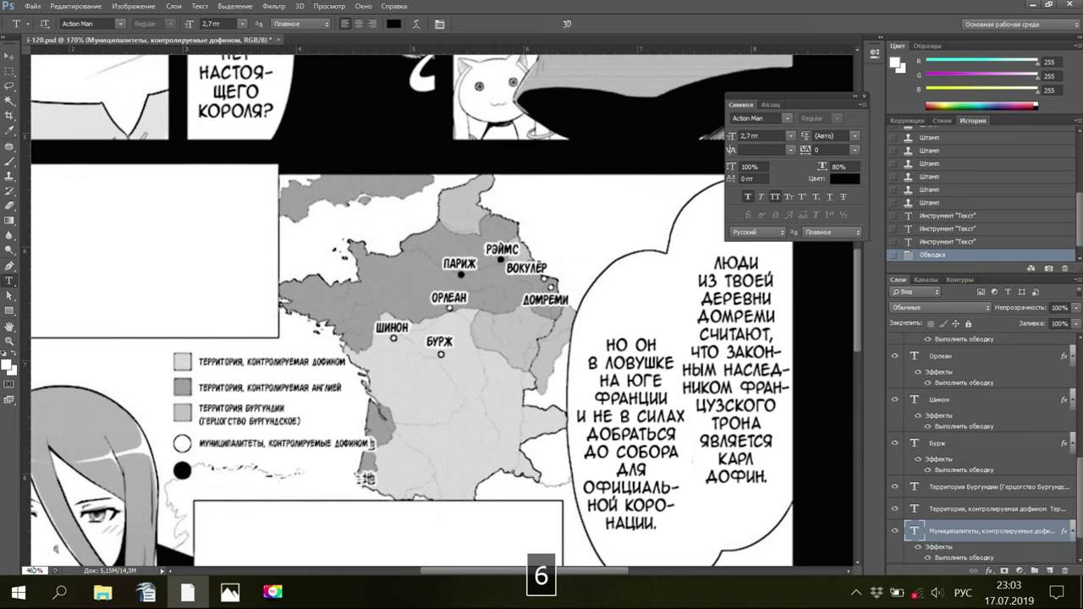
type("0")
key("Return")
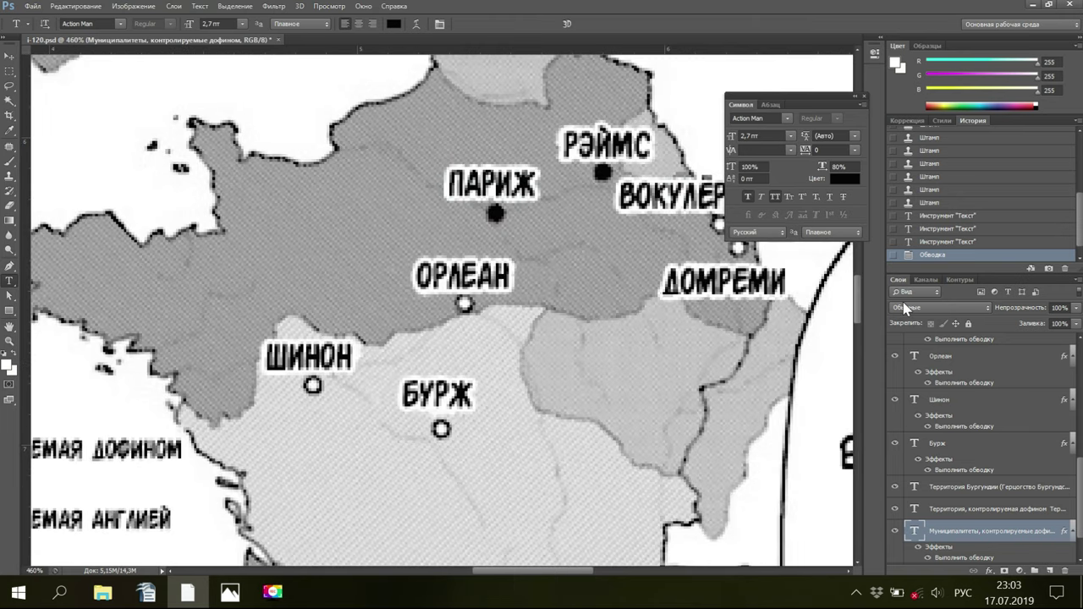
left_click_drag(856, 313, 856, 339)
scroll(925, 526, "down", 1)
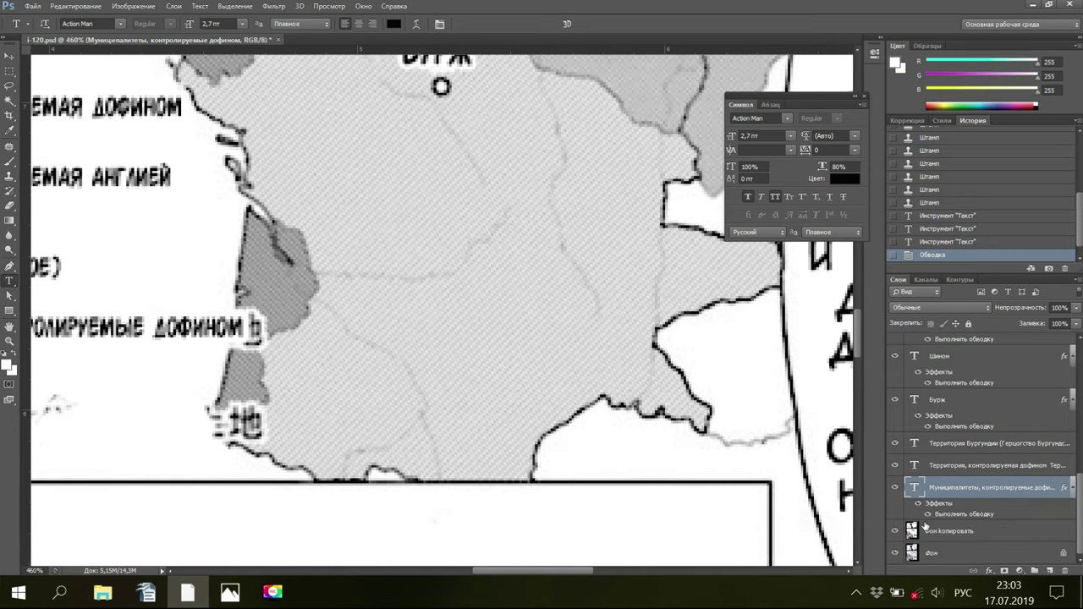
left_click(924, 534)
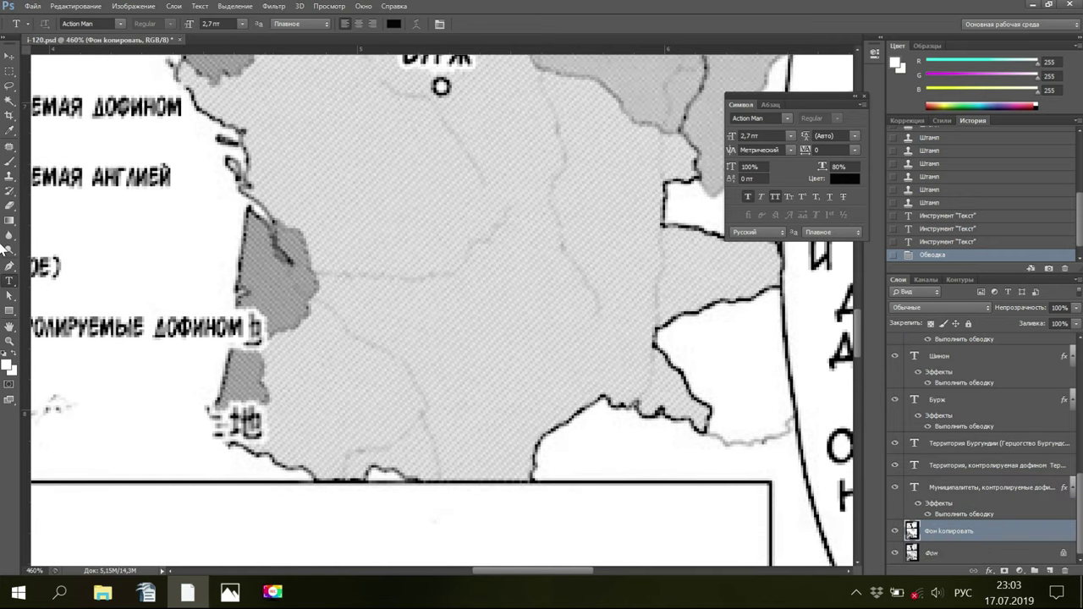
left_click(8, 178)
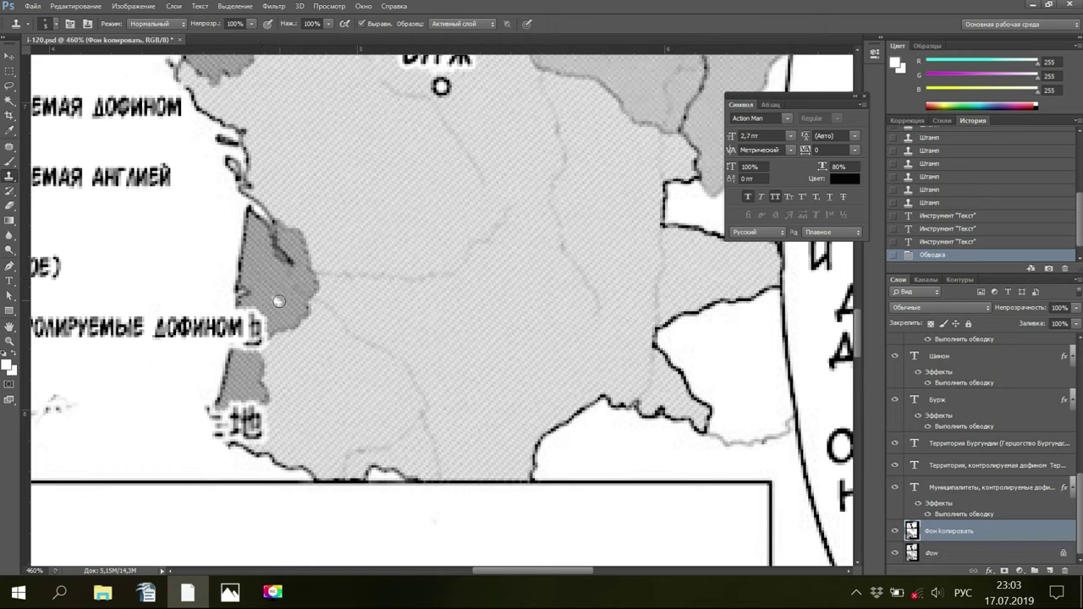
key("alt")
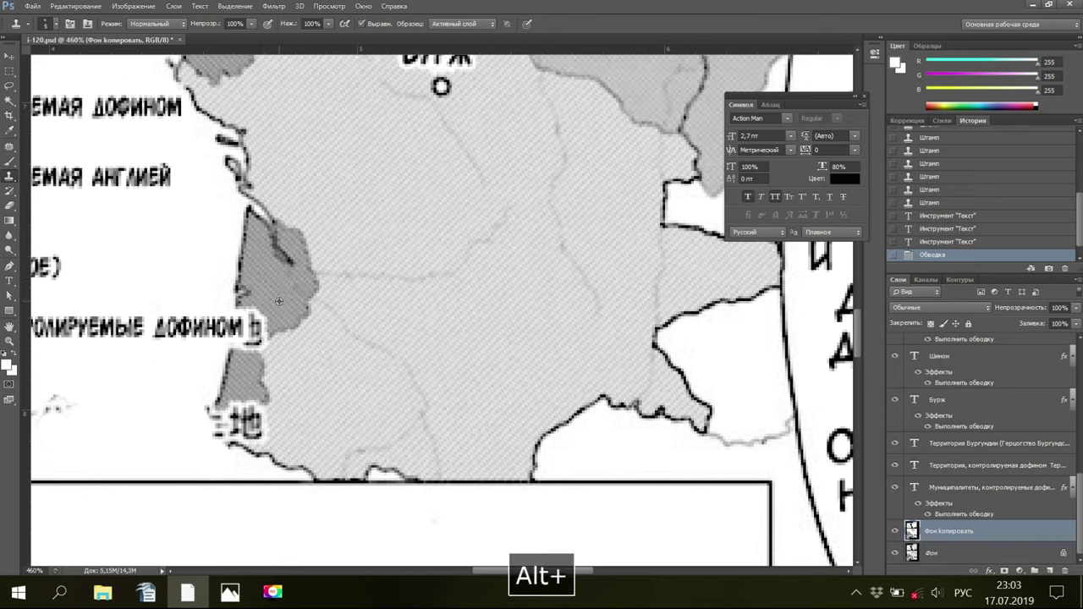
left_click(273, 313, "alt")
left_click(264, 319)
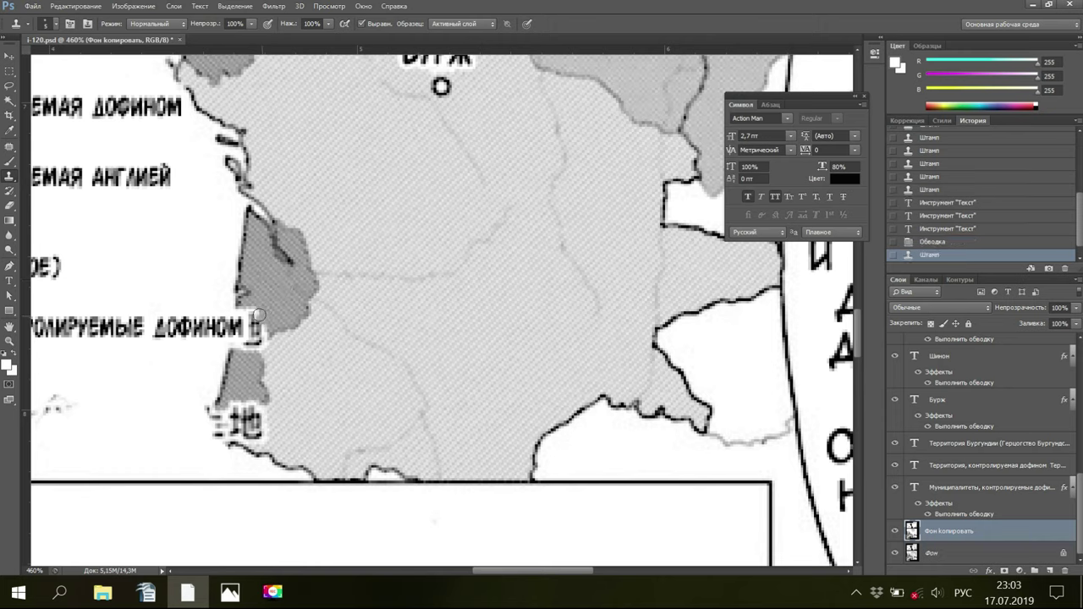
left_click(245, 306)
left_click(247, 309)
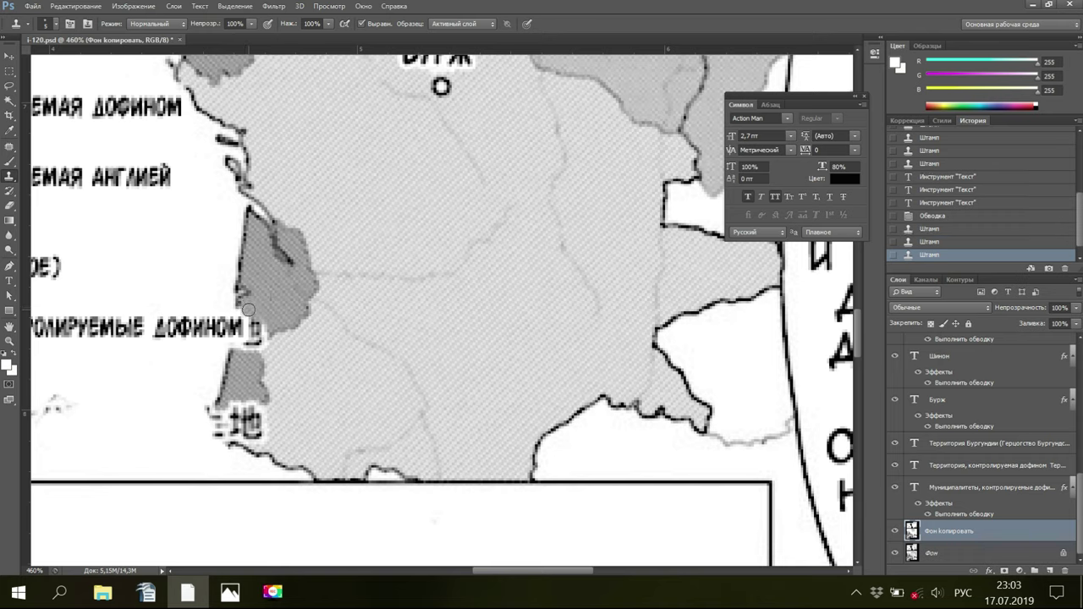
left_click(246, 315)
left_click(252, 319)
left_click(257, 324)
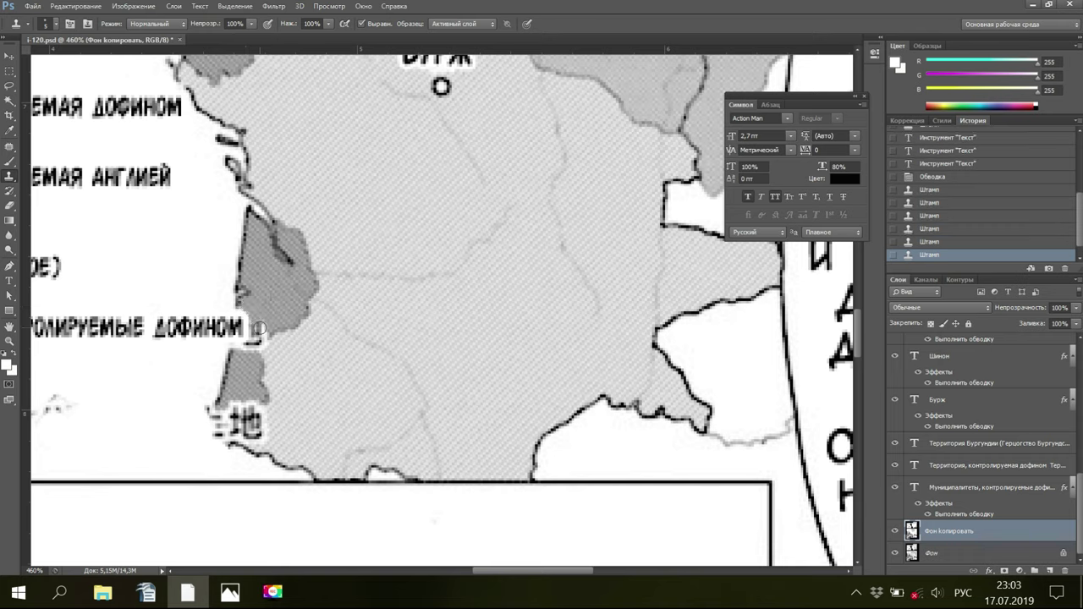
left_click(260, 328)
left_click(264, 336)
left_click(262, 336)
left_click(257, 334)
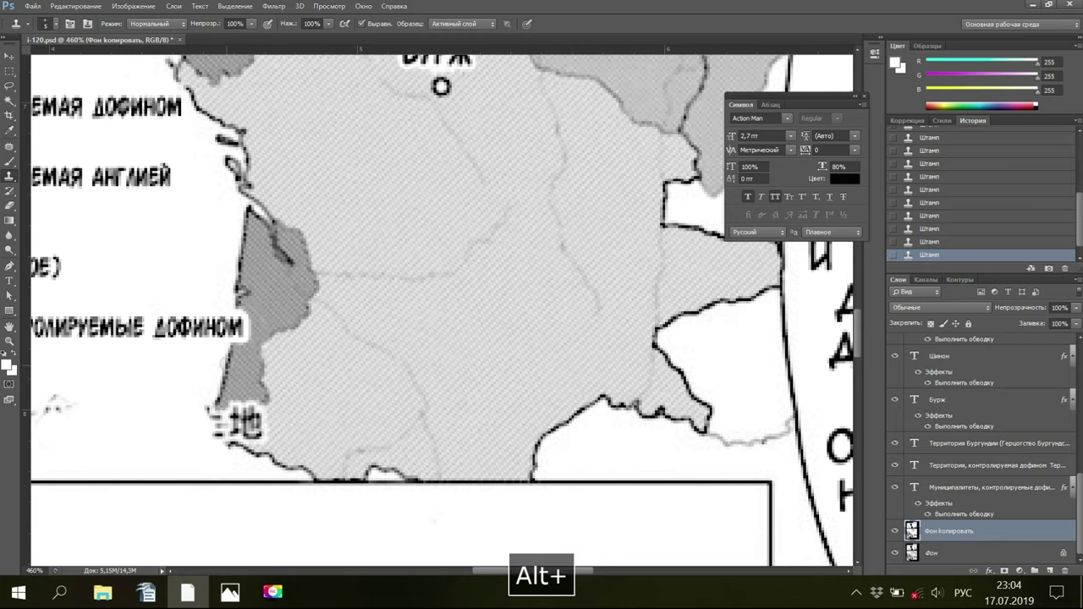
Sample the dark region's coastline and inner edge with the Clone Stamp and patch the spot beside дофином
left_click(229, 355, "alt")
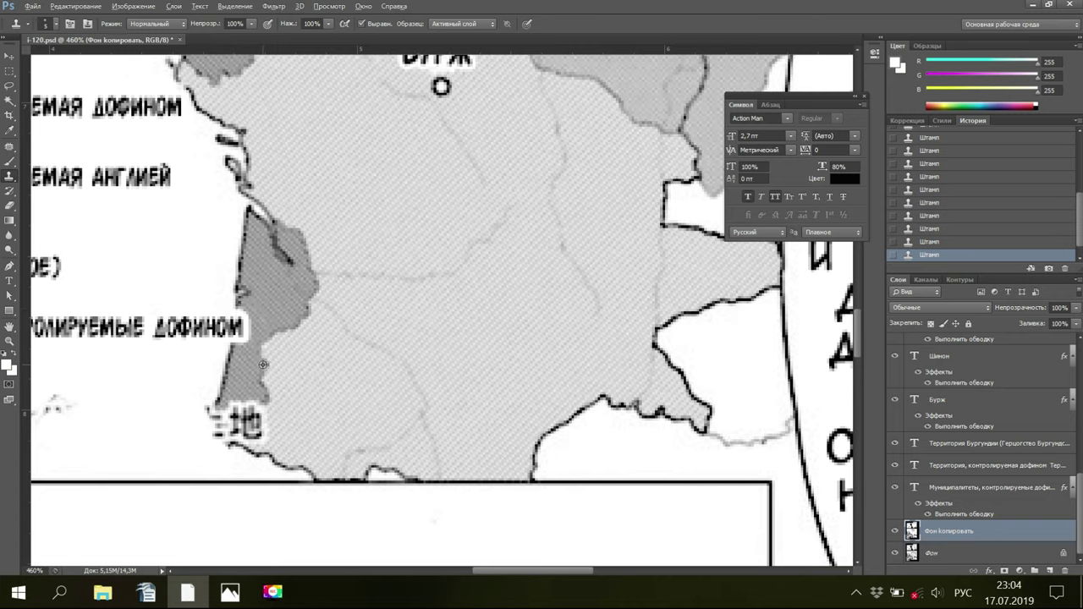
left_click(258, 358, "alt")
left_click_drag(251, 323, 269, 323)
left_click(282, 305)
key("alt")
Set the Brush size to 1 px and sample the dark grey of the southwestern region's eastern border as the paint colour
left_click(9, 169)
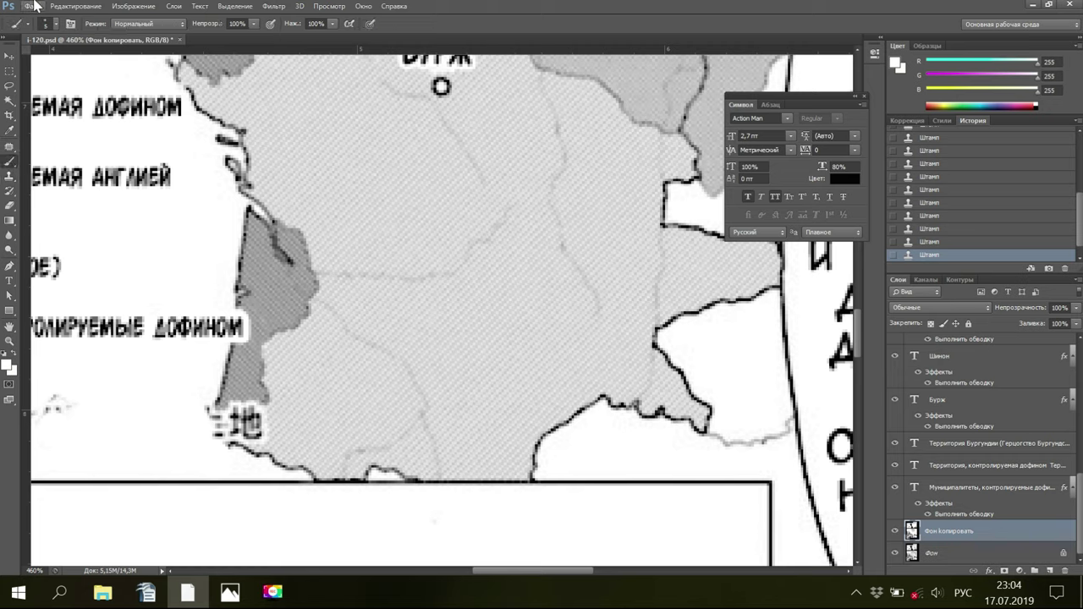
left_click(47, 27)
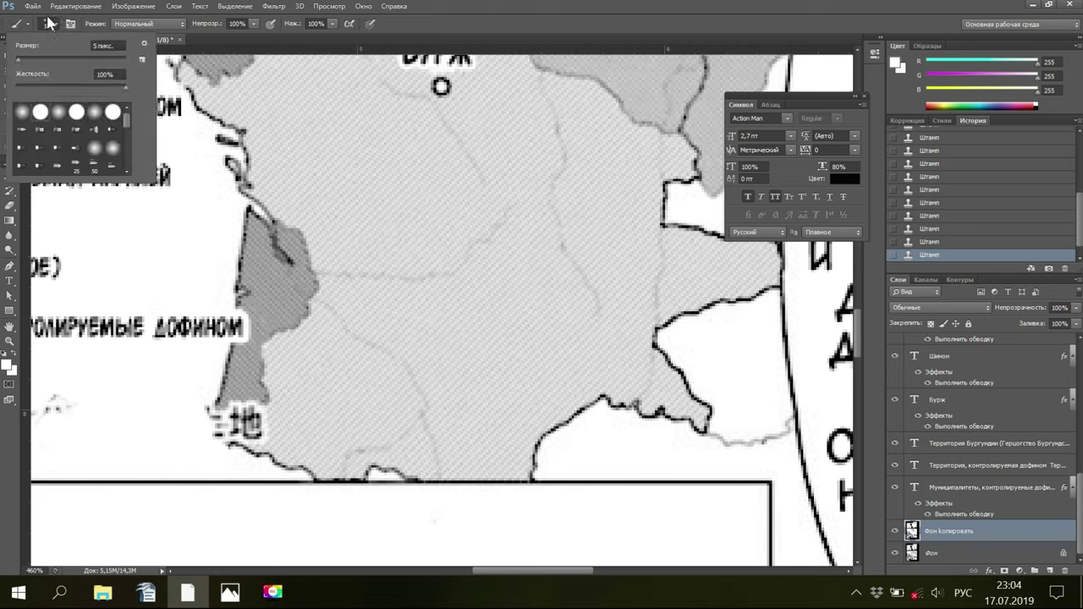
left_click_drag(21, 61, 1, 57)
left_click(478, 31)
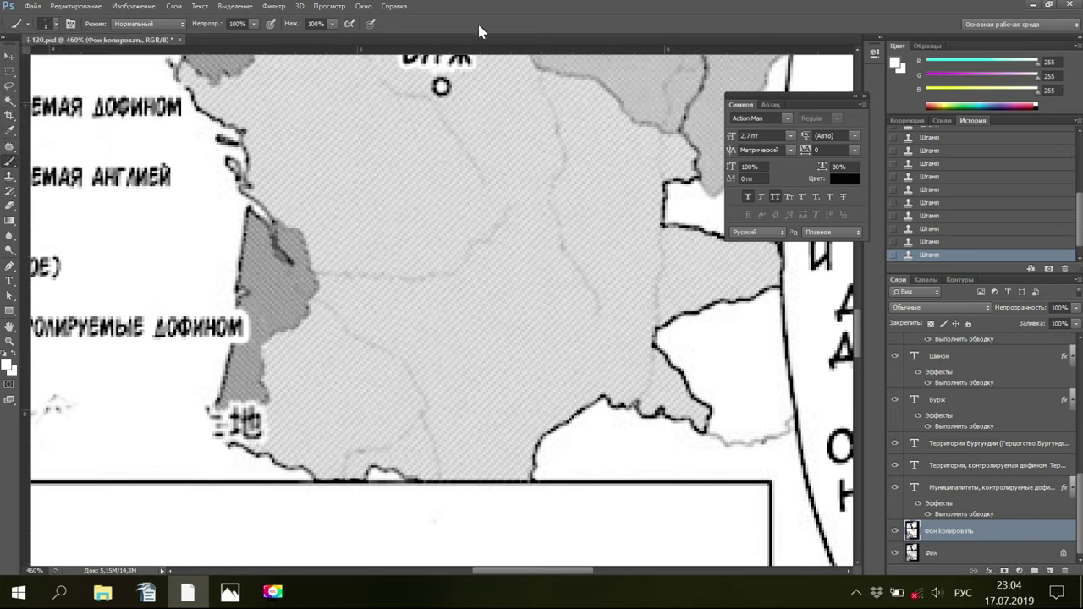
left_click(10, 132)
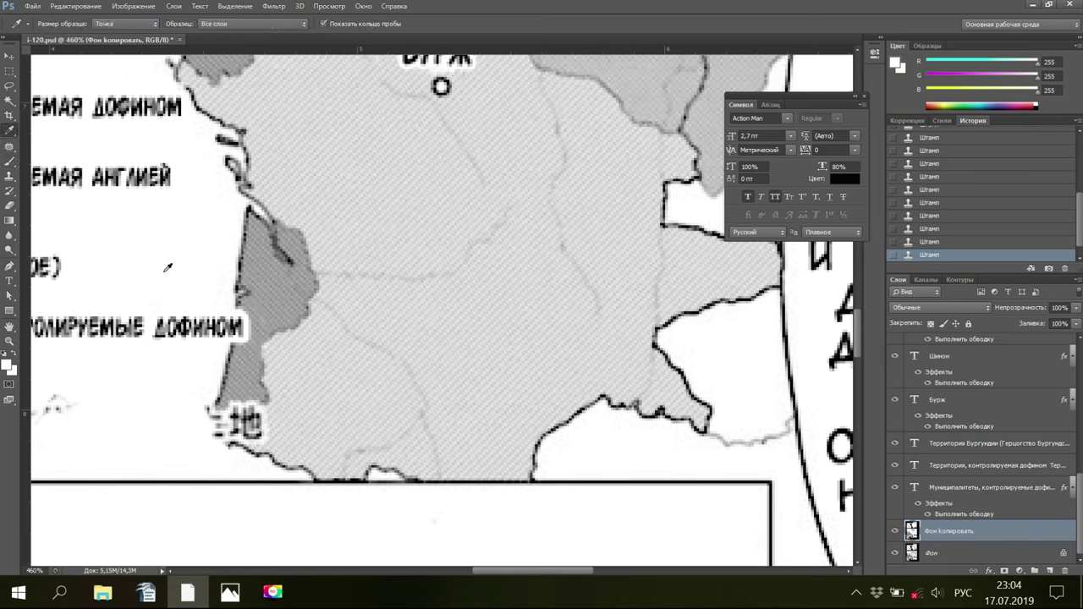
left_click(265, 383)
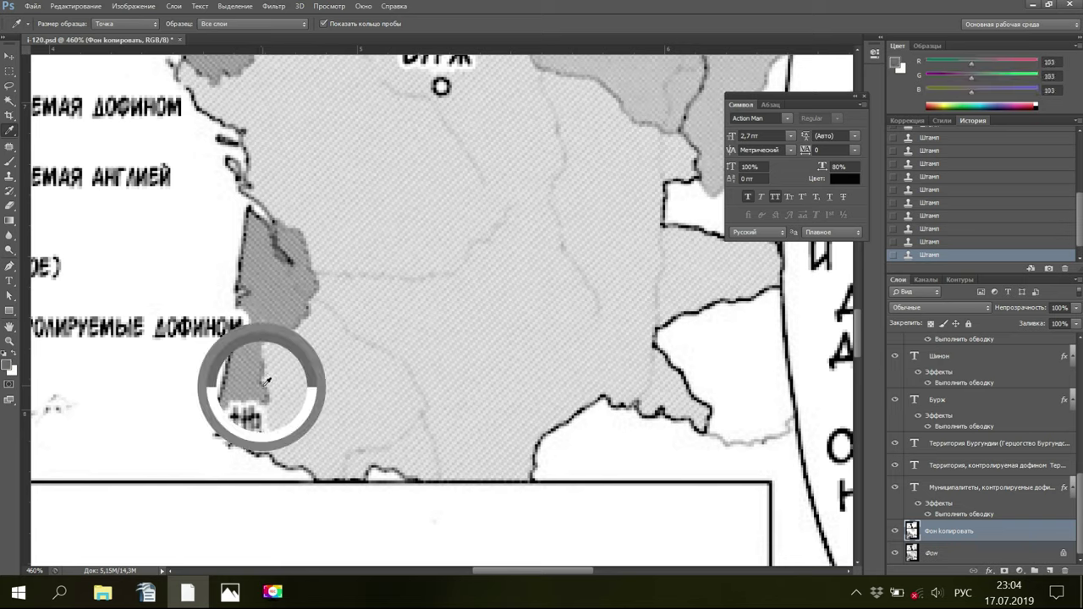
left_click(11, 161)
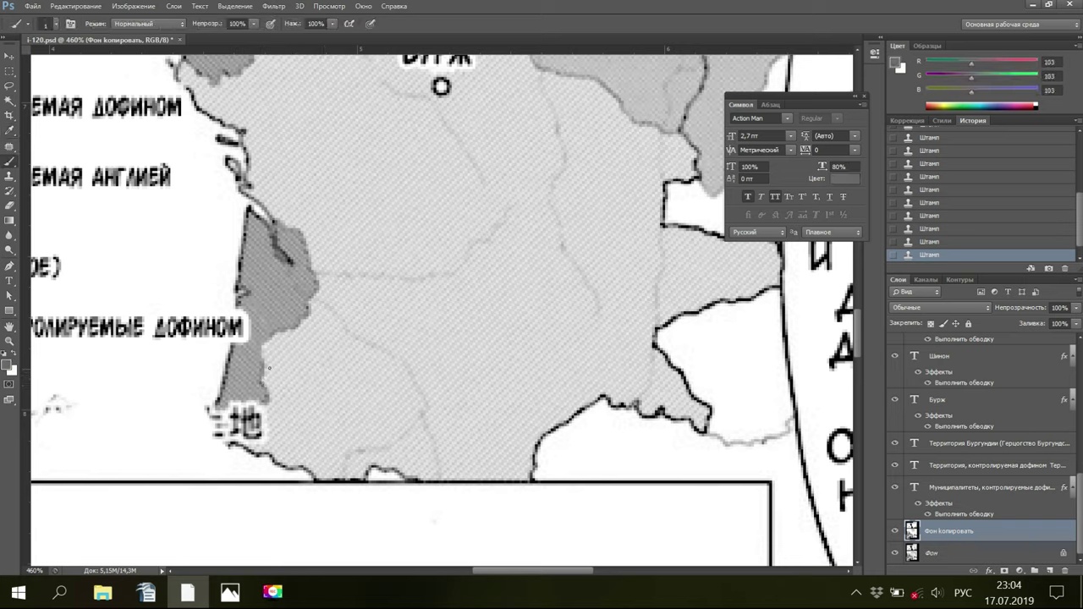
Dab the sampled grey along the southwestern region's eastern border to fill in its outline where the character was removed
left_click(264, 362)
left_click(261, 359)
left_click(263, 360)
left_click(262, 360)
left_click(262, 361)
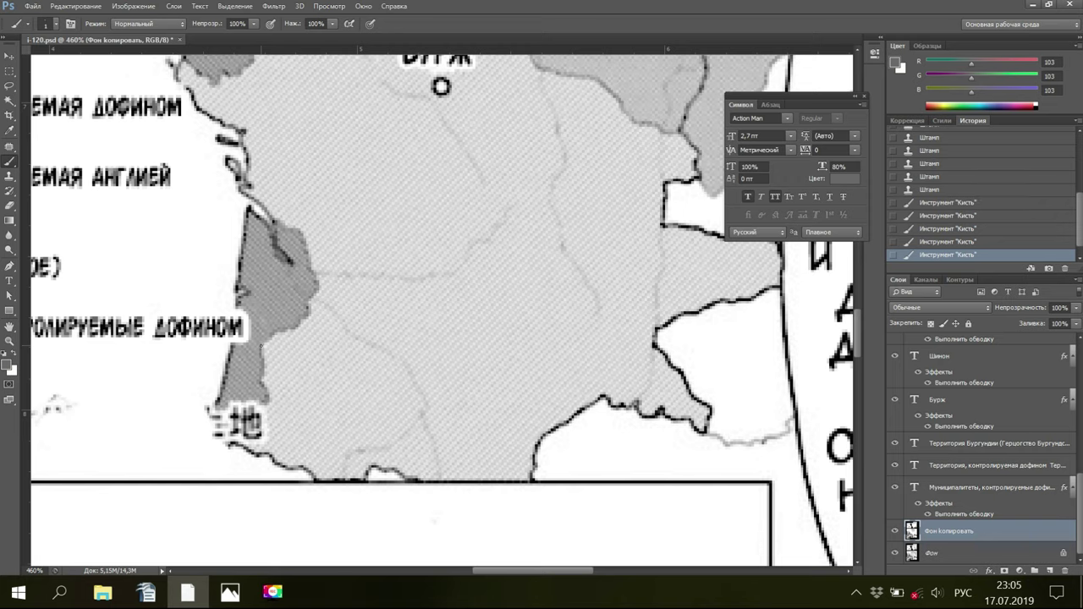
left_click(262, 360)
left_click(262, 360)
left_click(266, 336)
left_click(267, 338)
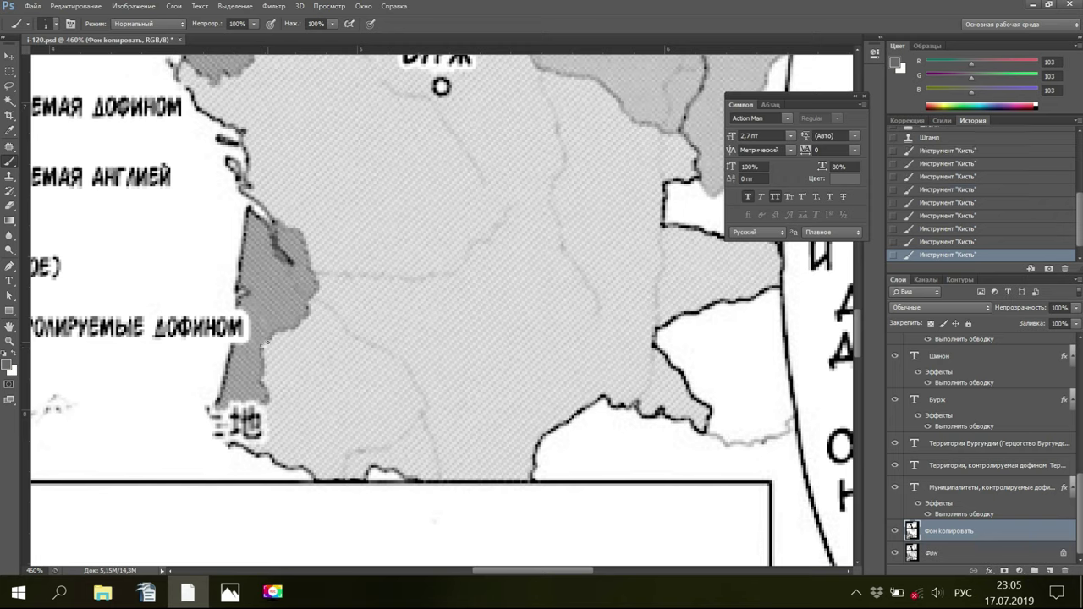
left_click(267, 339)
key("ctrl+z")
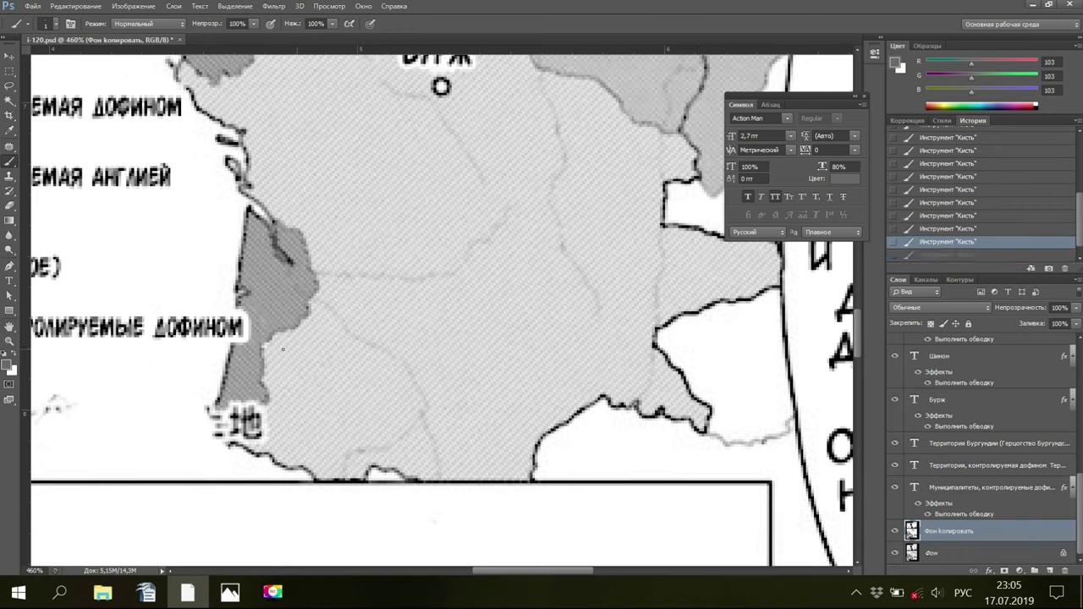
key("ctrl+z")
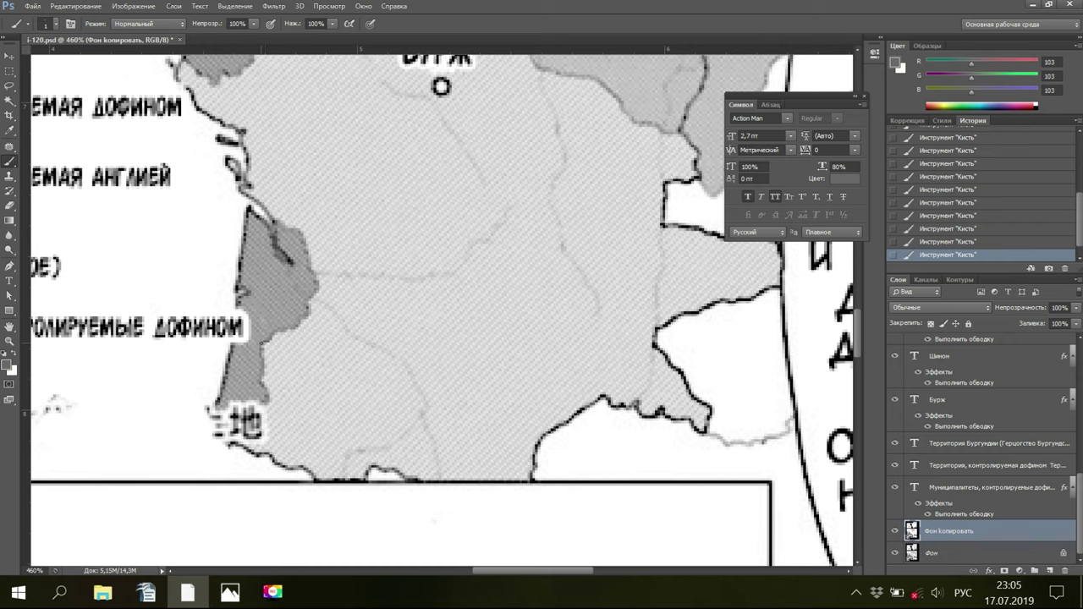
Examine the map's southwestern coast and the legend on the original page in Photos
left_click(231, 596)
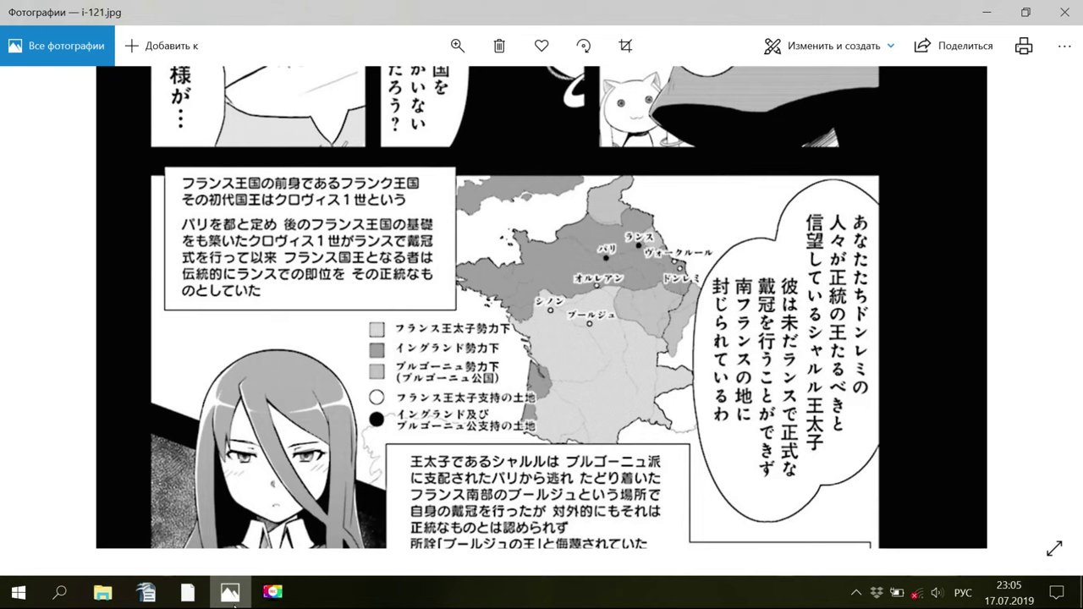
left_click(458, 47)
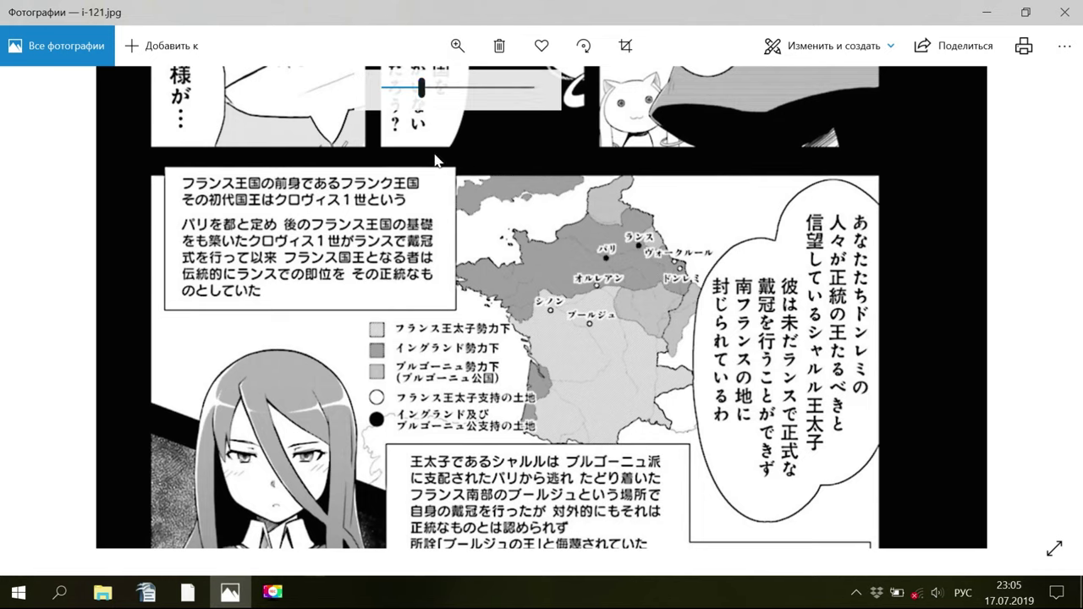
scroll(508, 252, "up", 1)
scroll(506, 251, "down", 3)
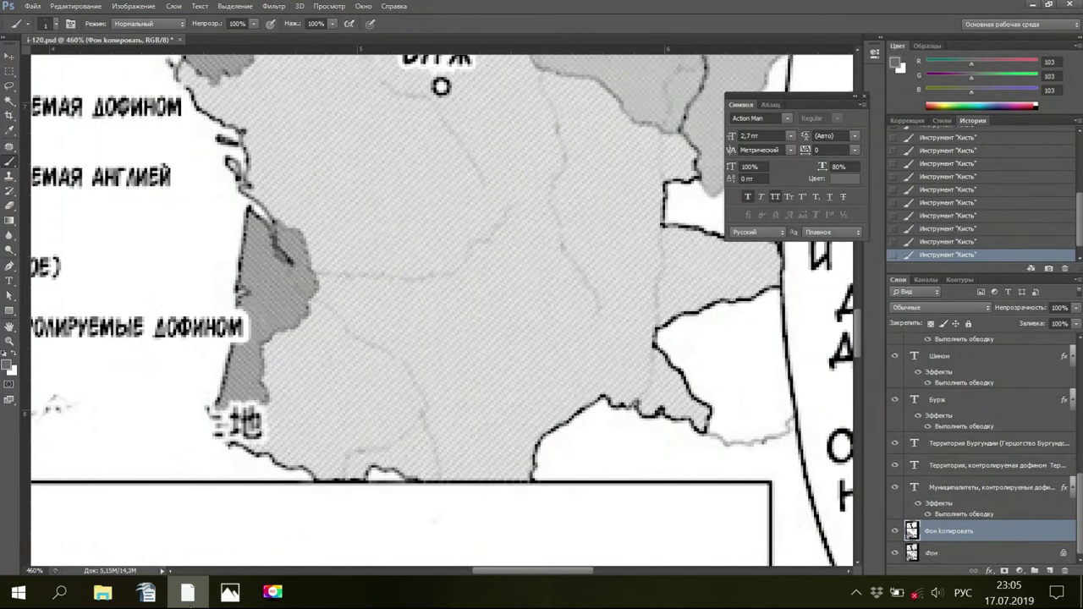
Return to the Photoshop page, activate the Type tool and check the black-circle legend entry against the original in Photos
left_click(32, 573)
type("170")
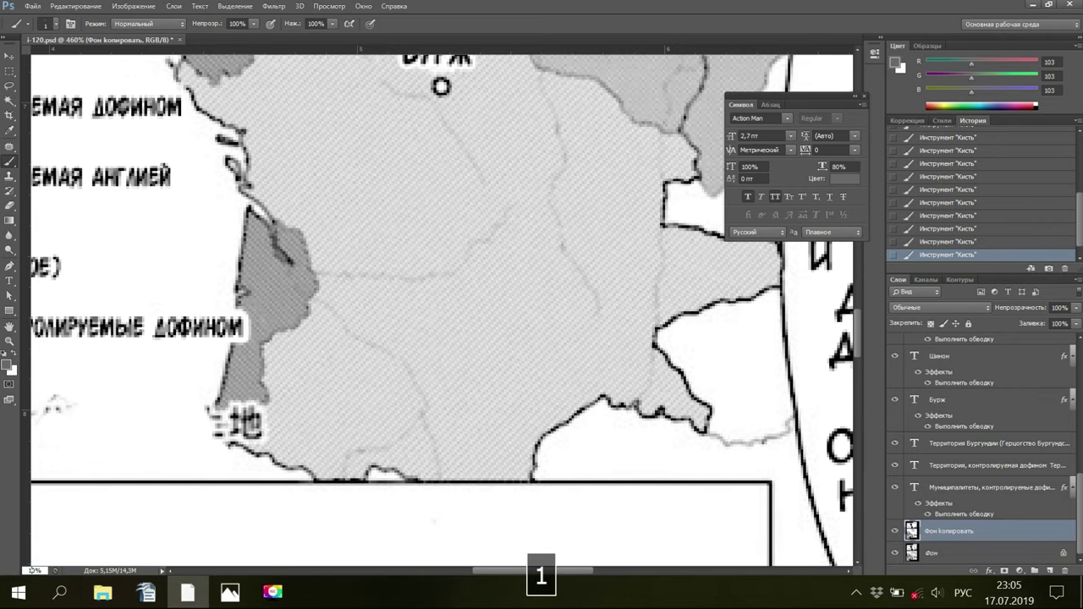
key("Return")
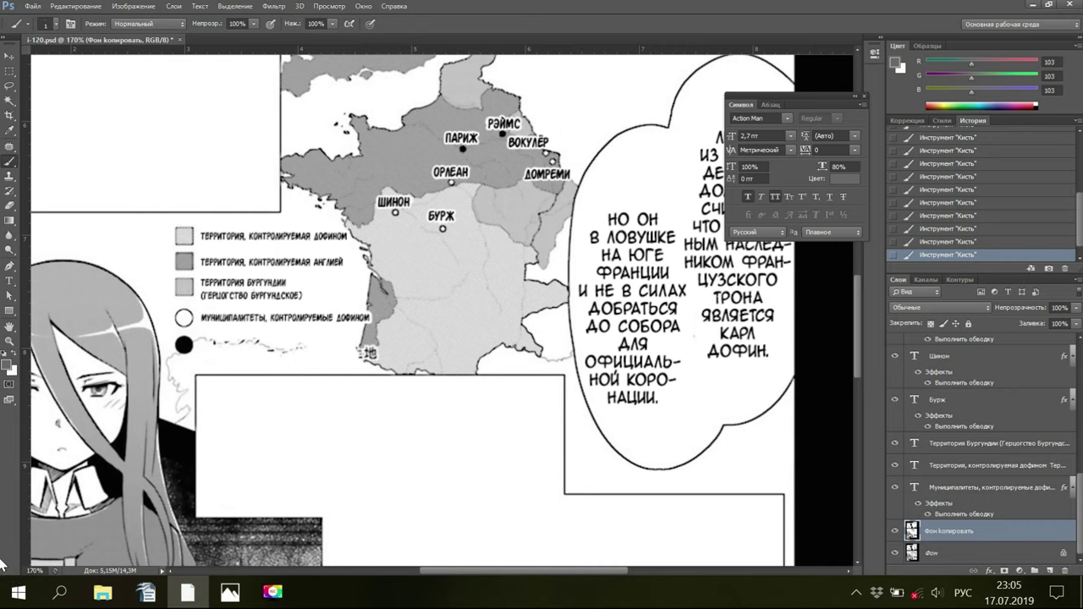
left_click(10, 284)
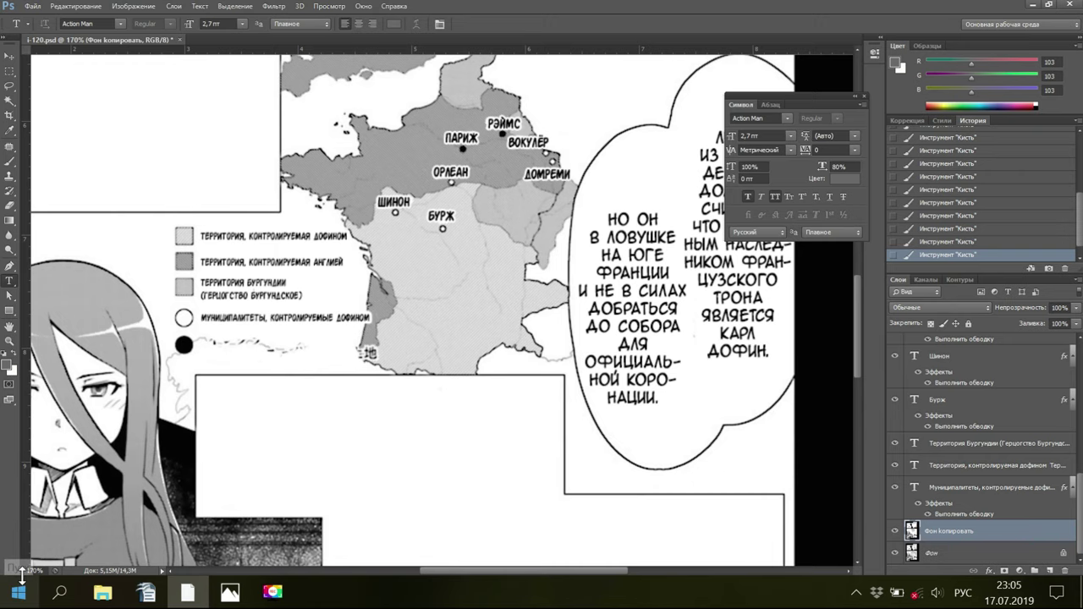
left_click(228, 596)
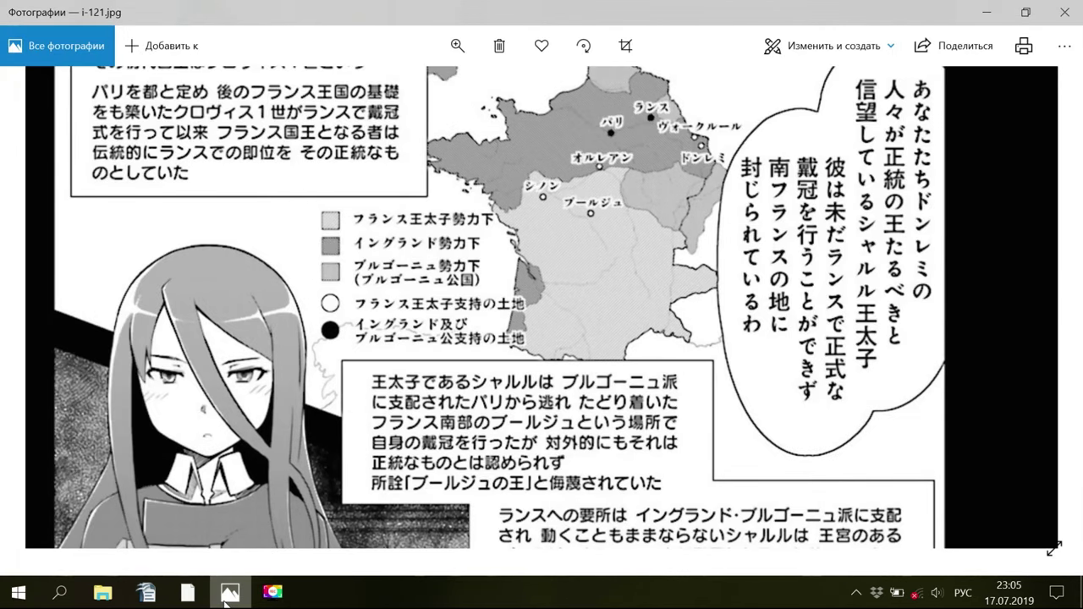
left_click(188, 595)
key("space")
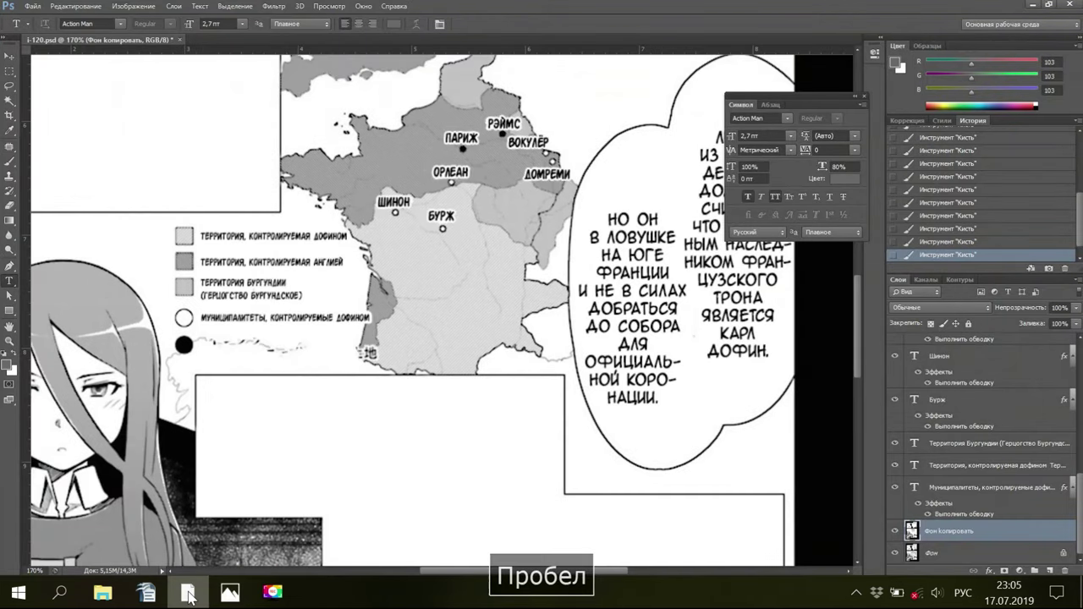
In the OpenOffice Writer translation document, correct the misspelled last word of the final map legend line to "Бургундией" and save
mouse_move(153, 598)
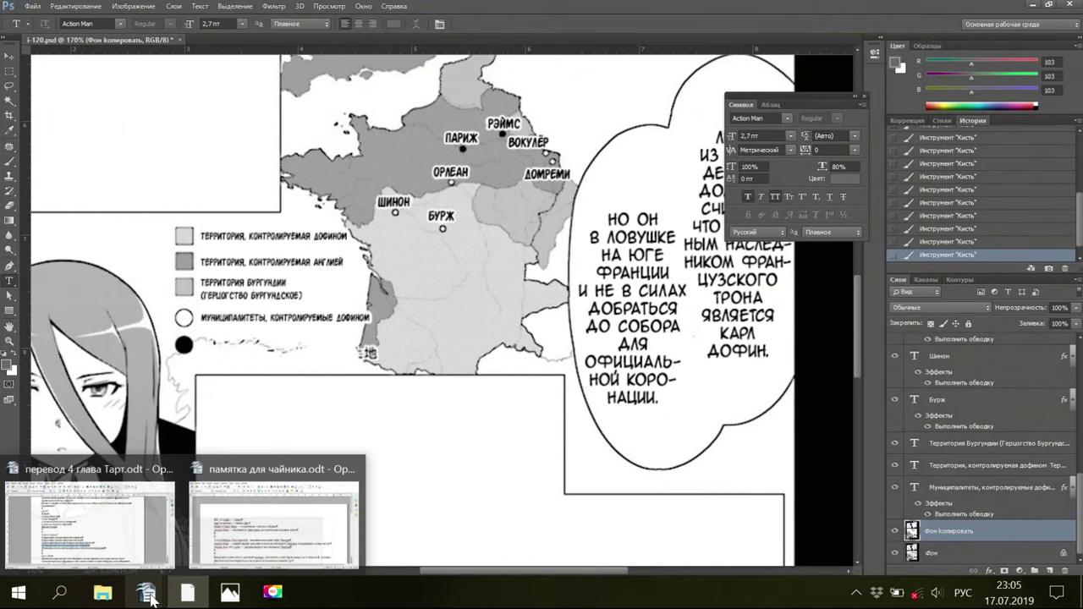
left_click(144, 548)
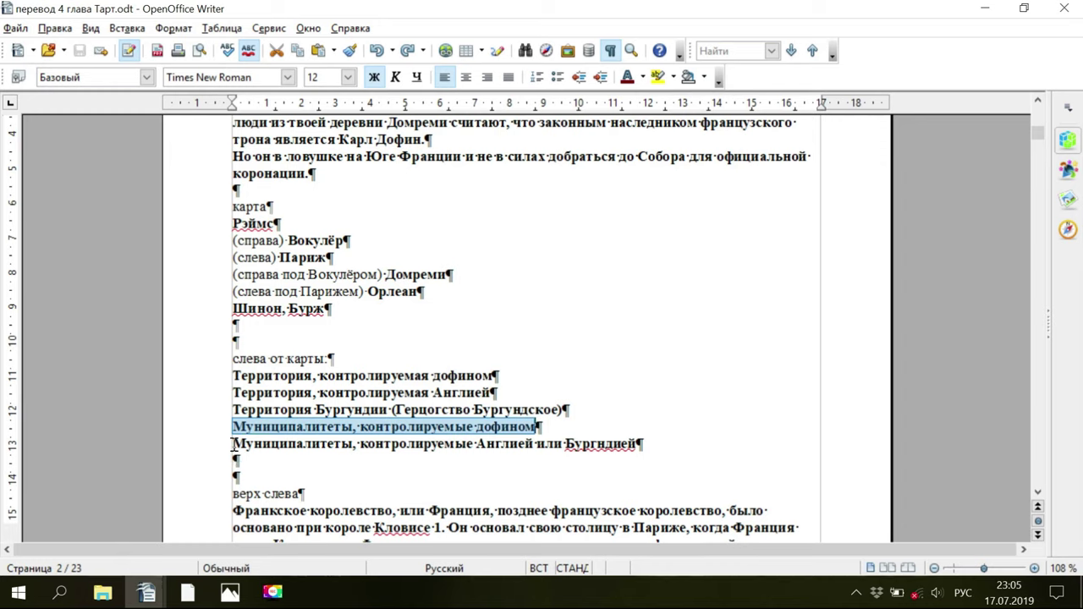
left_click_drag(233, 443, 640, 450)
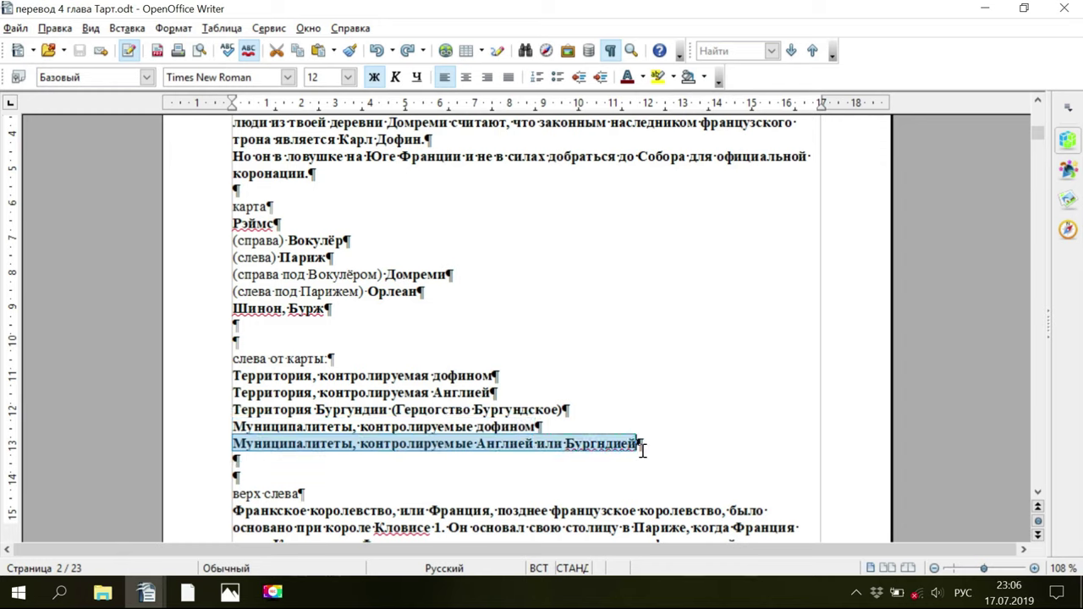
left_click(597, 441)
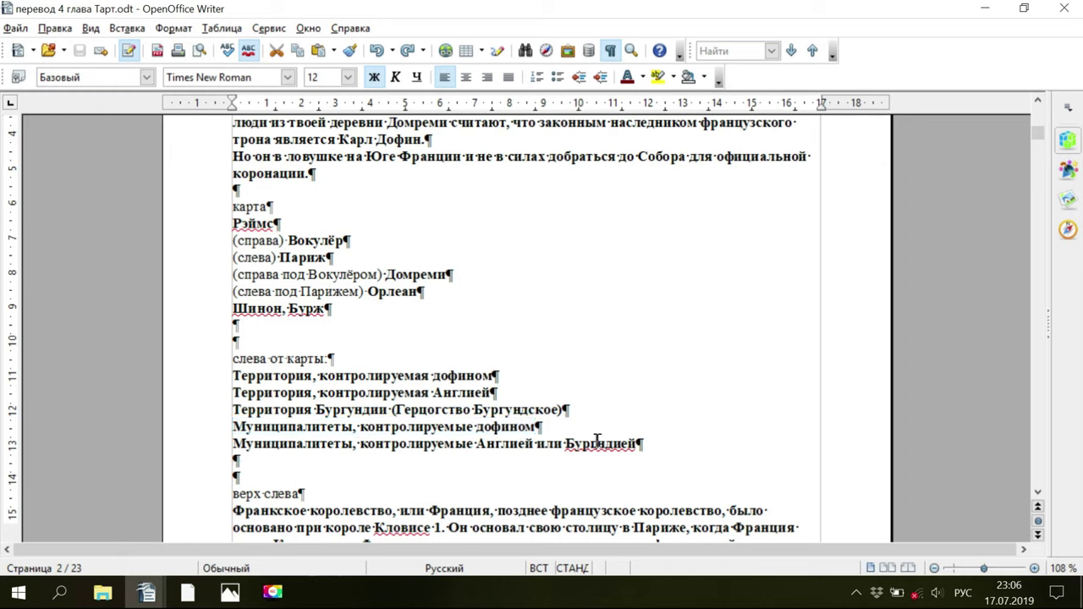
right_click(596, 442)
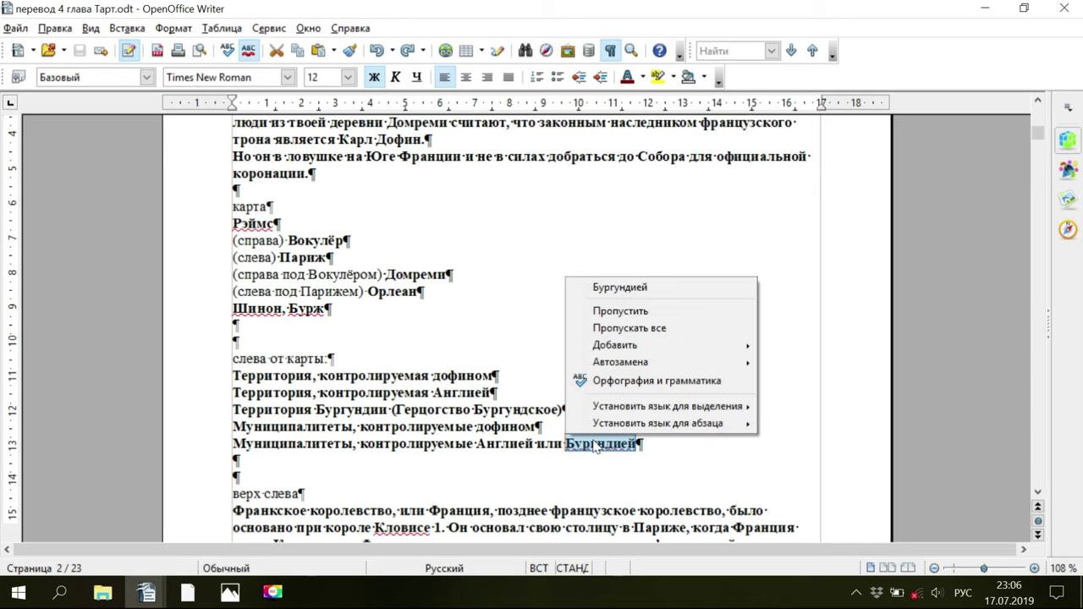
left_click(617, 287)
left_click(80, 51)
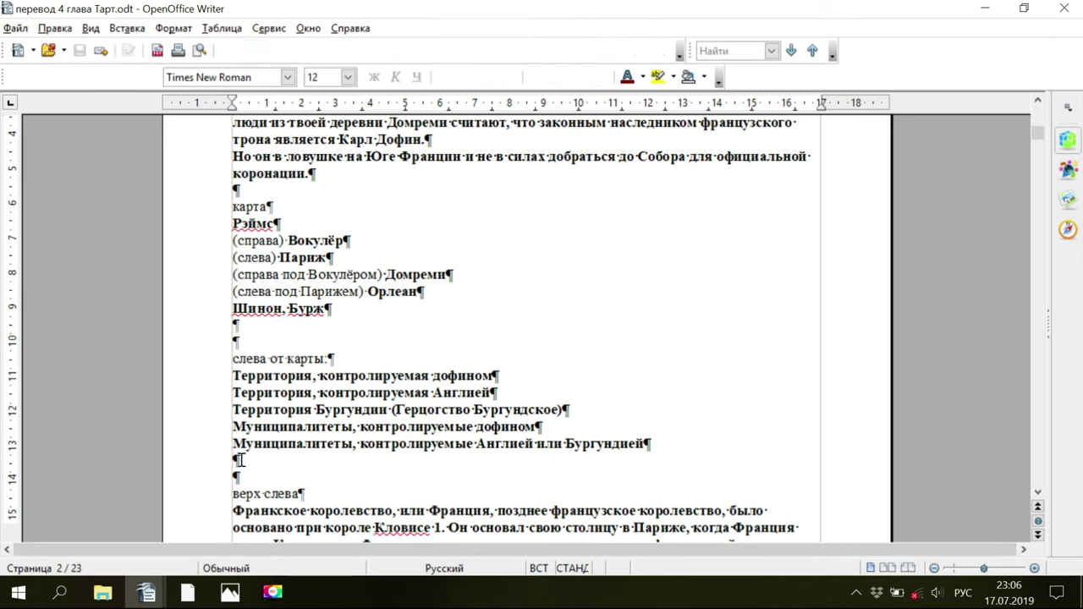
Copy the line "Муниципалитеты, контролируемые Англией или Бургундией" and return to the Photoshop page
left_click_drag(234, 449, 674, 449)
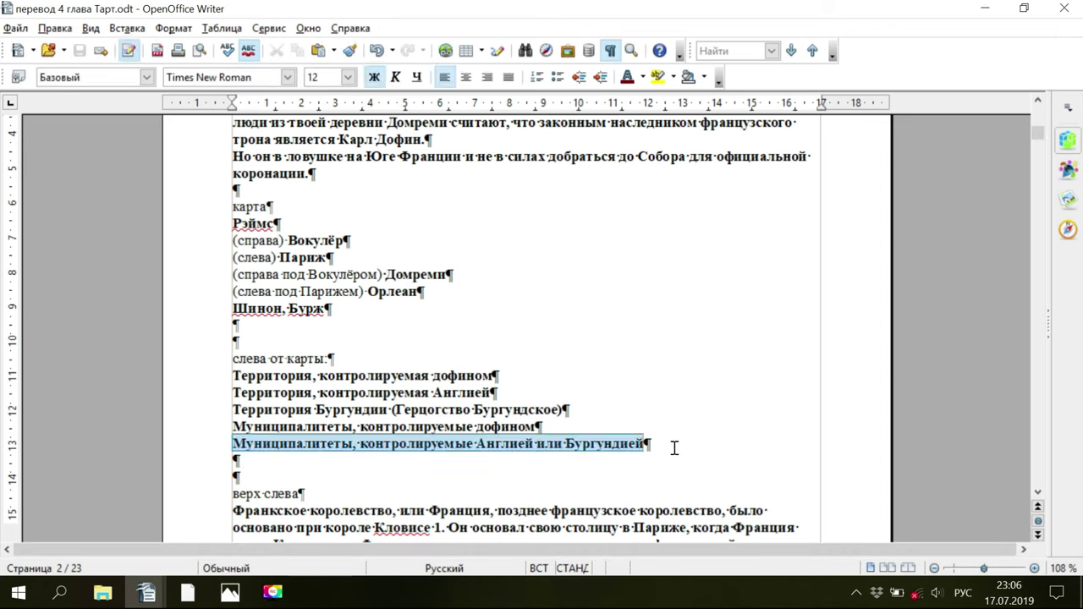
right_click(574, 447)
left_click(593, 405)
left_click(231, 592)
left_click(175, 598)
key("space")
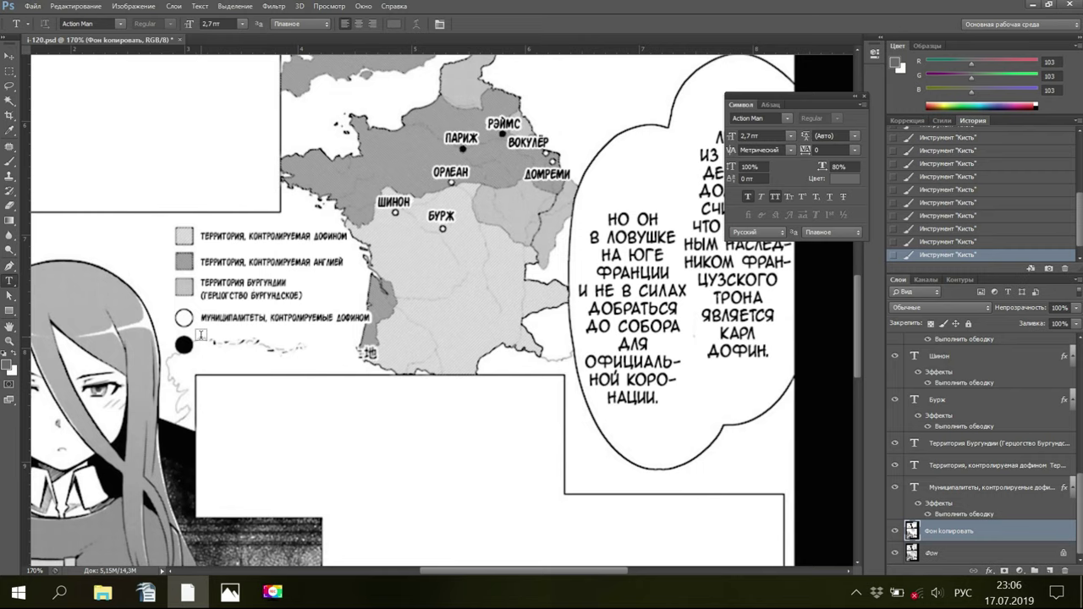
Paste the copied legend line into a new text box beside the black circle and set its text colour to #030303
left_click_drag(200, 339, 375, 367)
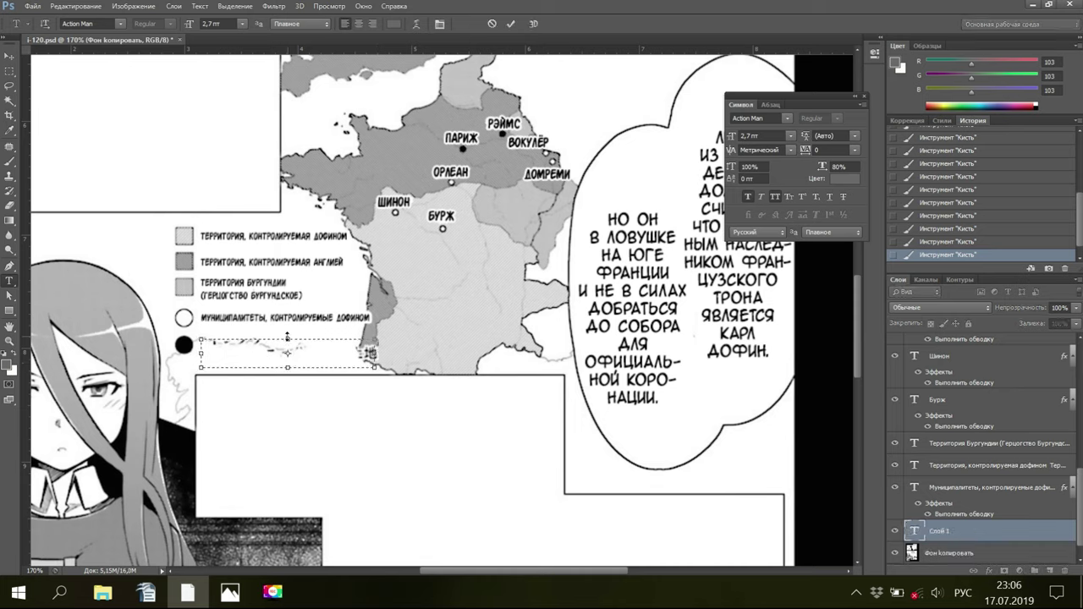
right_click(259, 346)
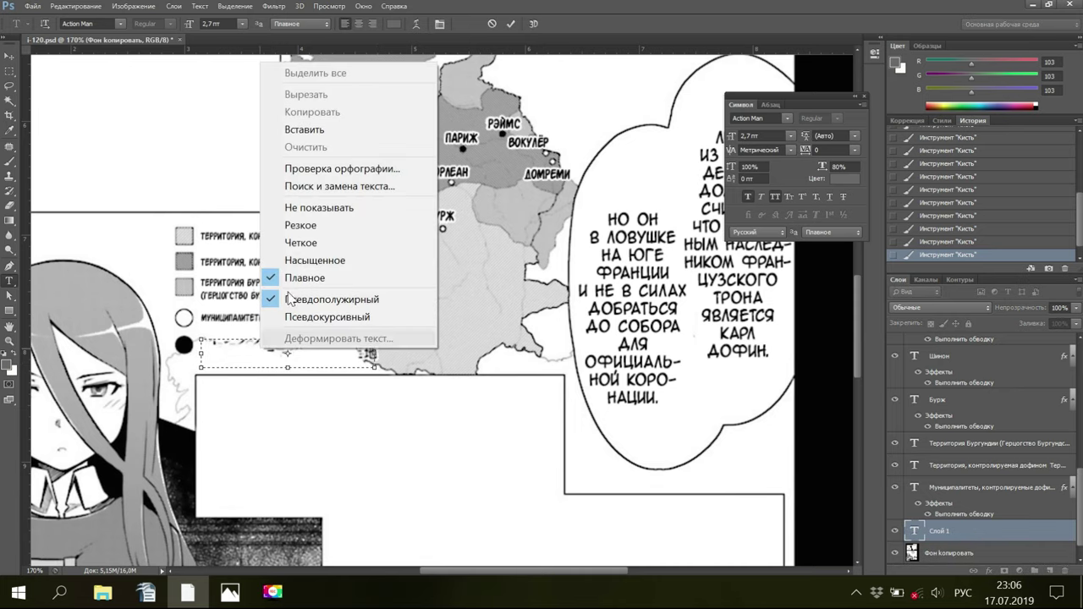
left_click(304, 129)
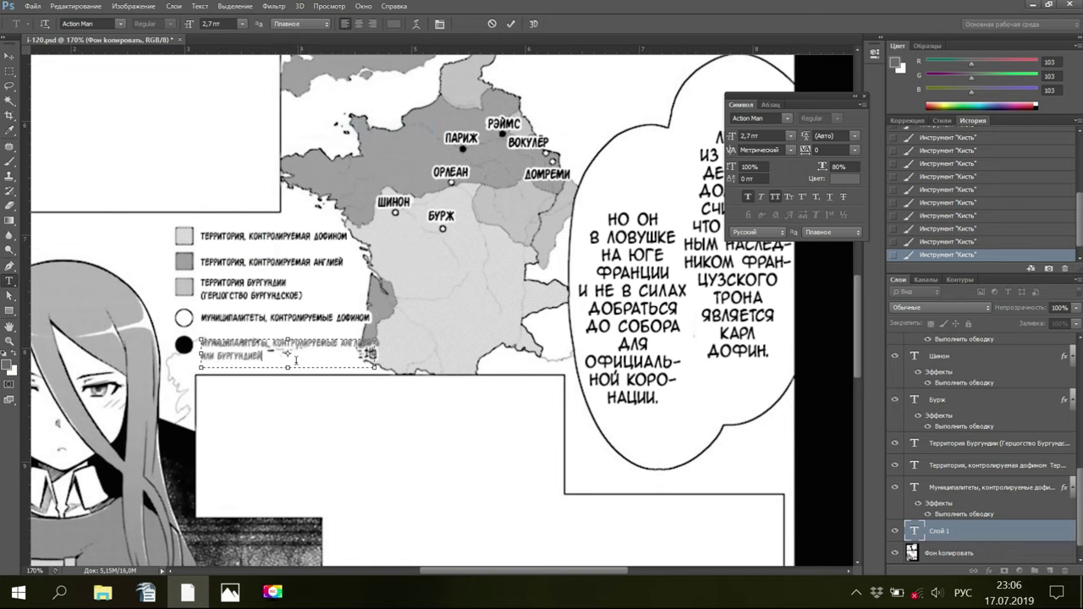
key("ctrl+a")
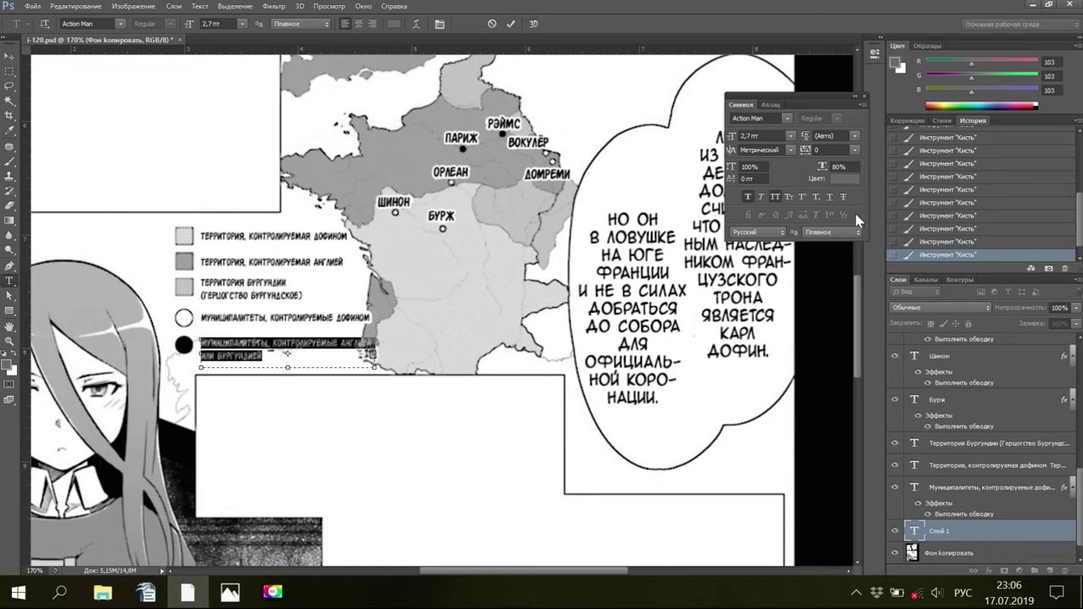
left_click(848, 180)
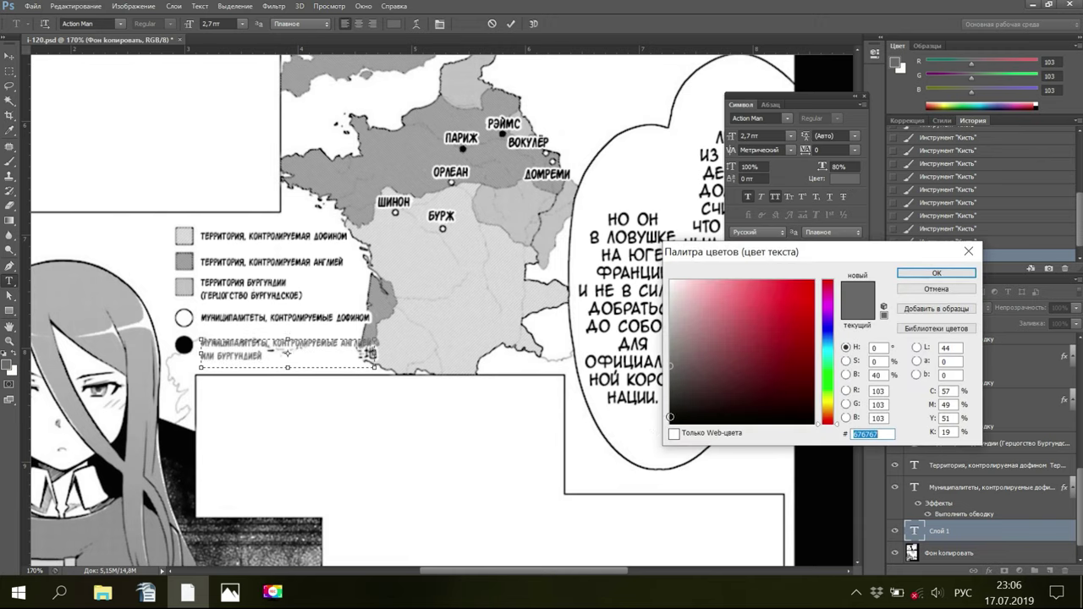
left_click(672, 422)
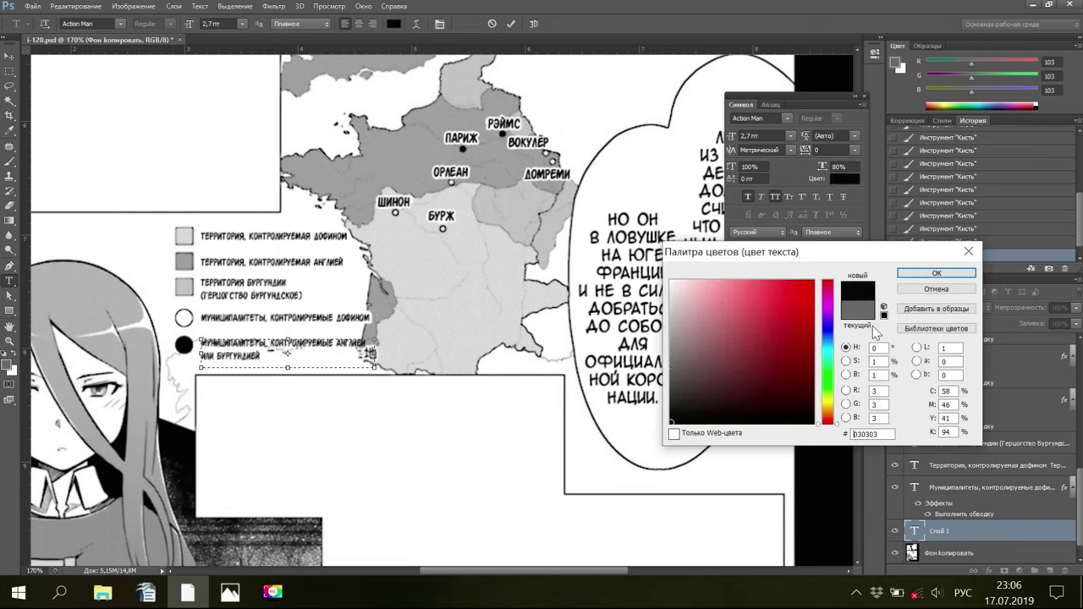
left_click(917, 276)
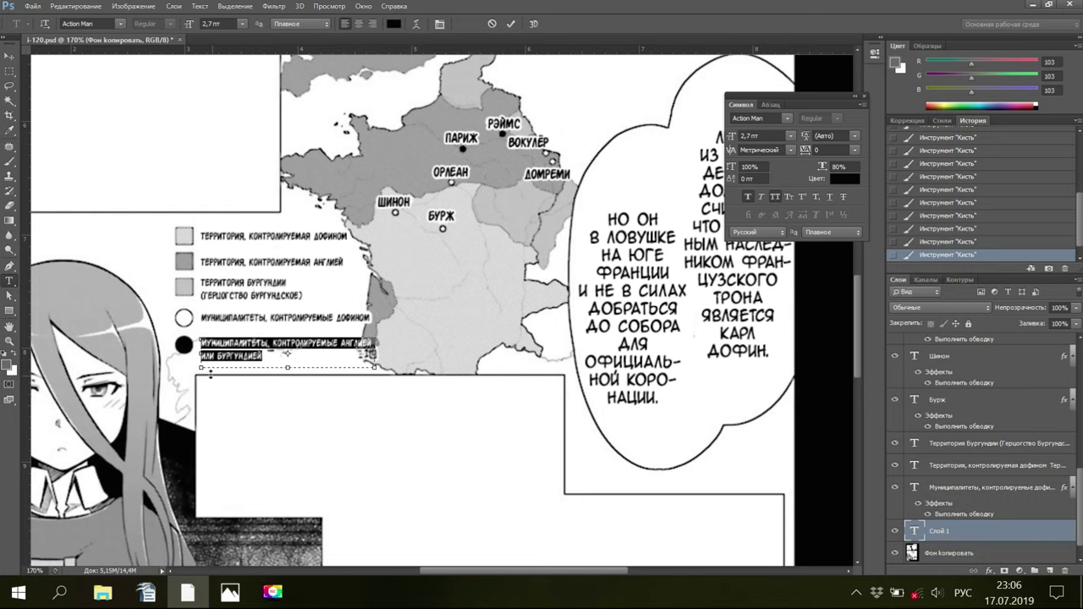
Widen the black-circle entry's text box so that "или" fits on the first line, and commit the text
left_click_drag(201, 368, 200, 368)
left_click_drag(375, 367, 387, 366)
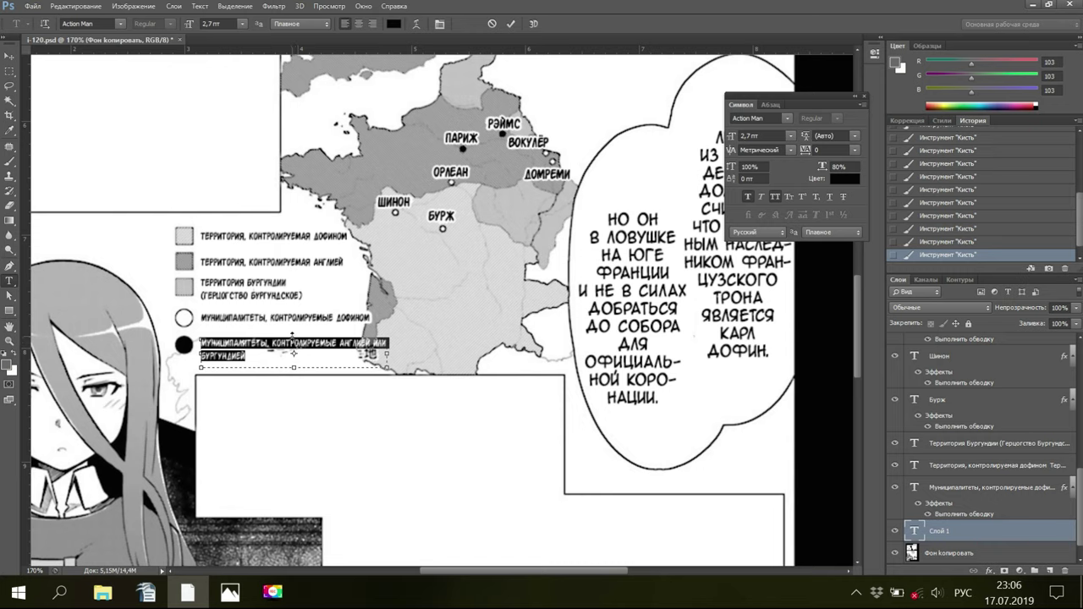
left_click_drag(292, 338, 293, 342)
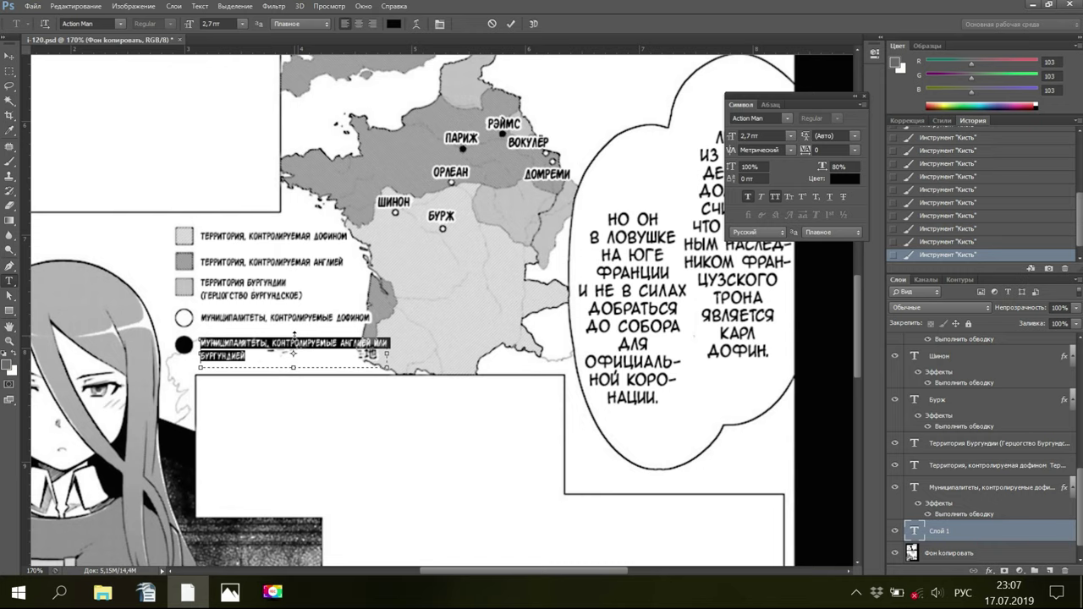
left_click_drag(293, 340, 294, 334)
left_click_drag(294, 338, 291, 367)
left_click(925, 534)
Add a white outside stroke of 3 px to the black-circle legend entry's text layer
right_click(917, 526)
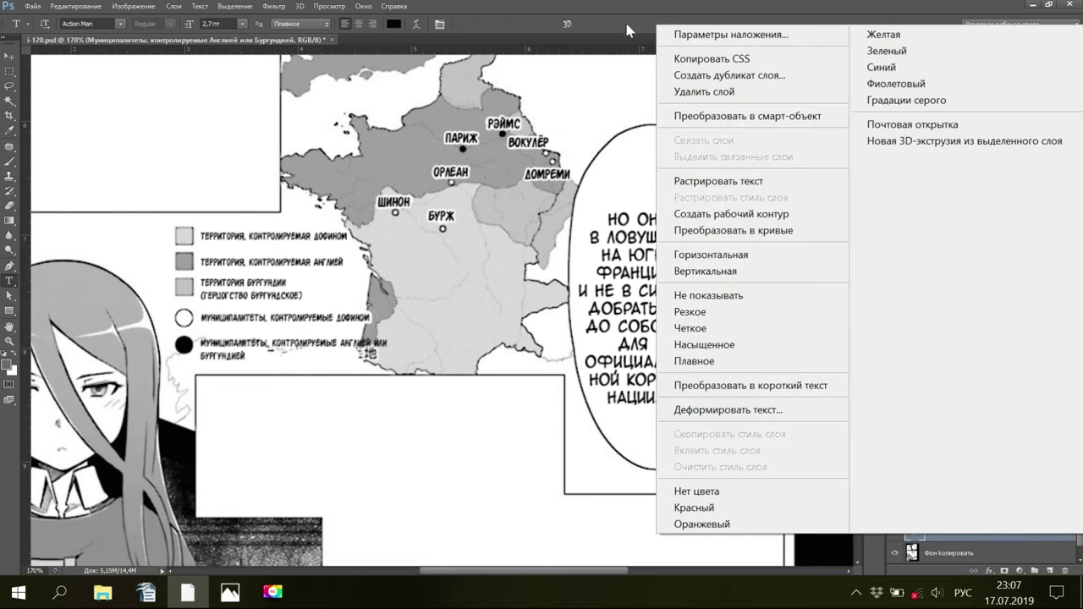
key("Escape")
key("space")
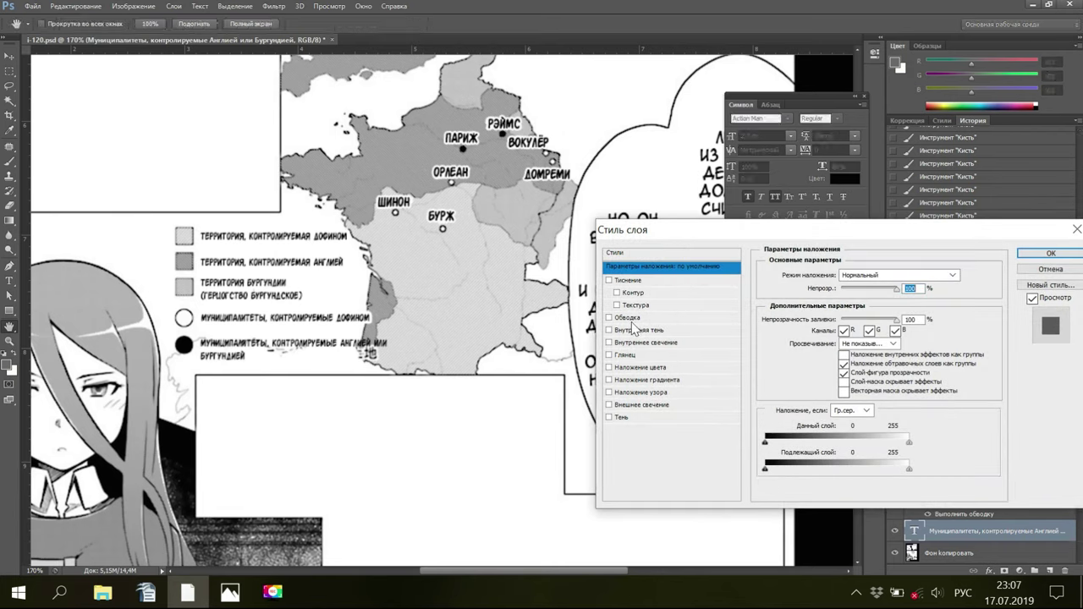
left_click(630, 319)
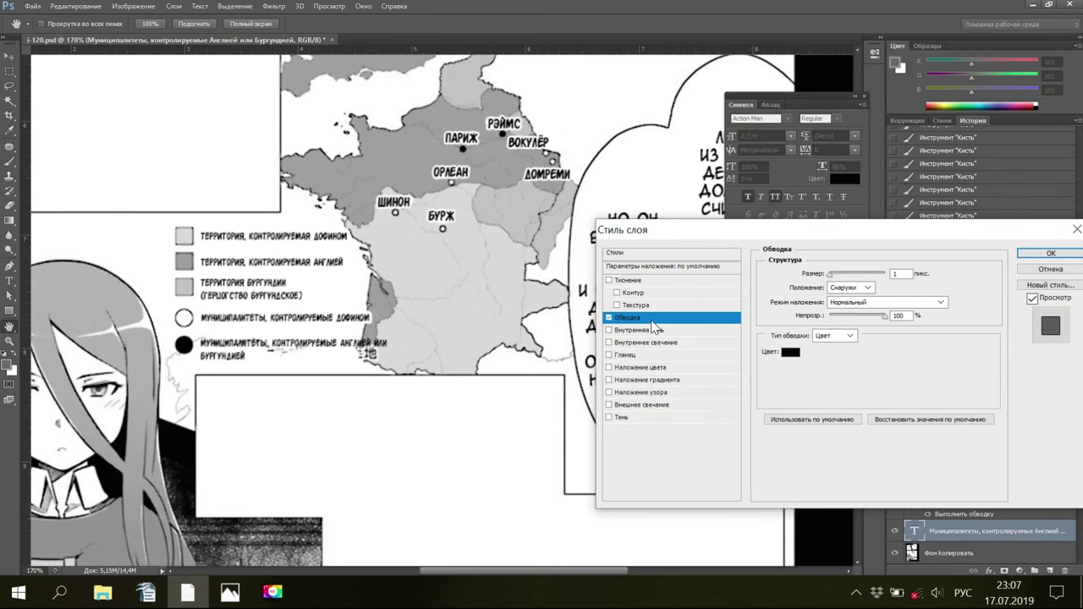
left_click(790, 352)
left_click(674, 276)
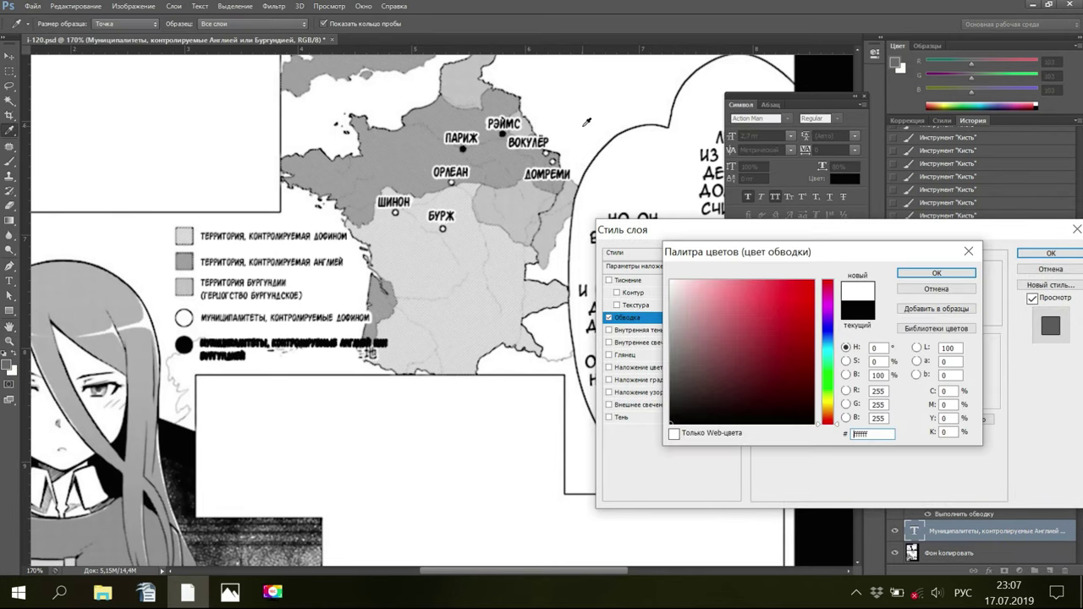
left_click(922, 271)
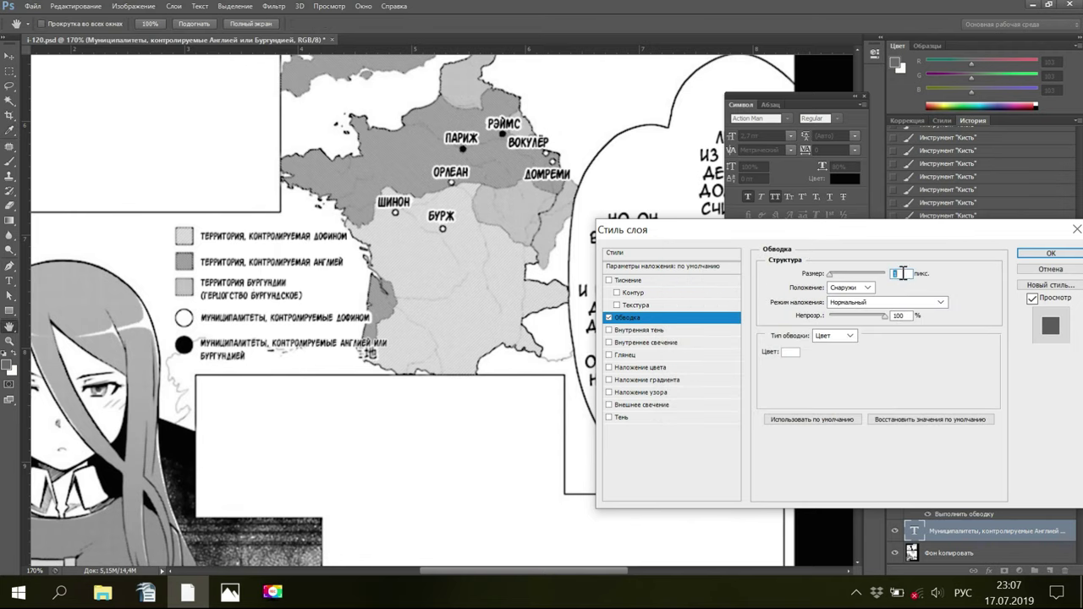
left_click(903, 273)
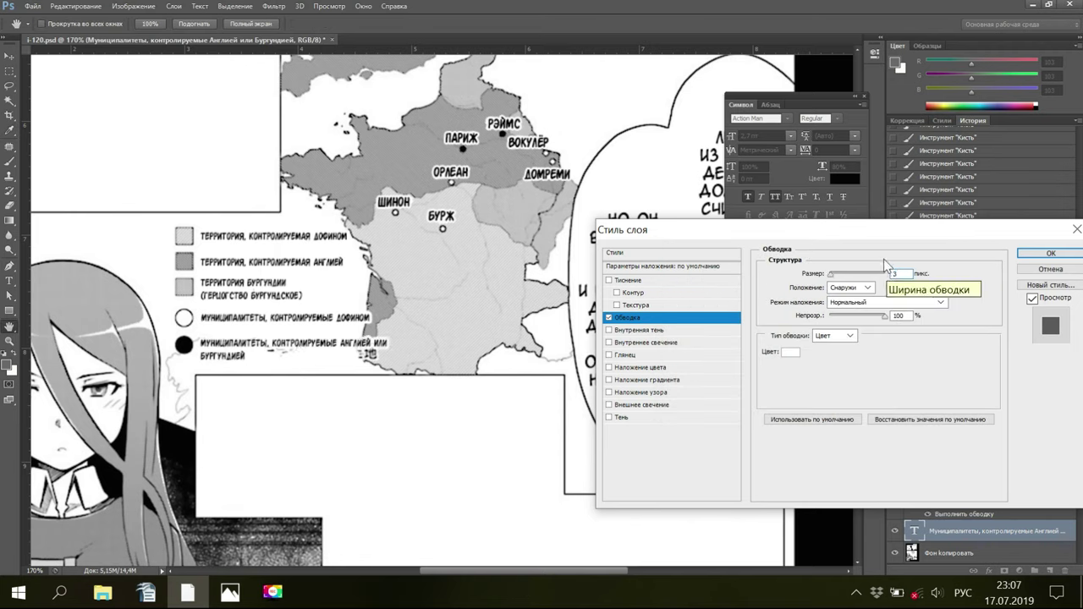
left_click(1047, 253)
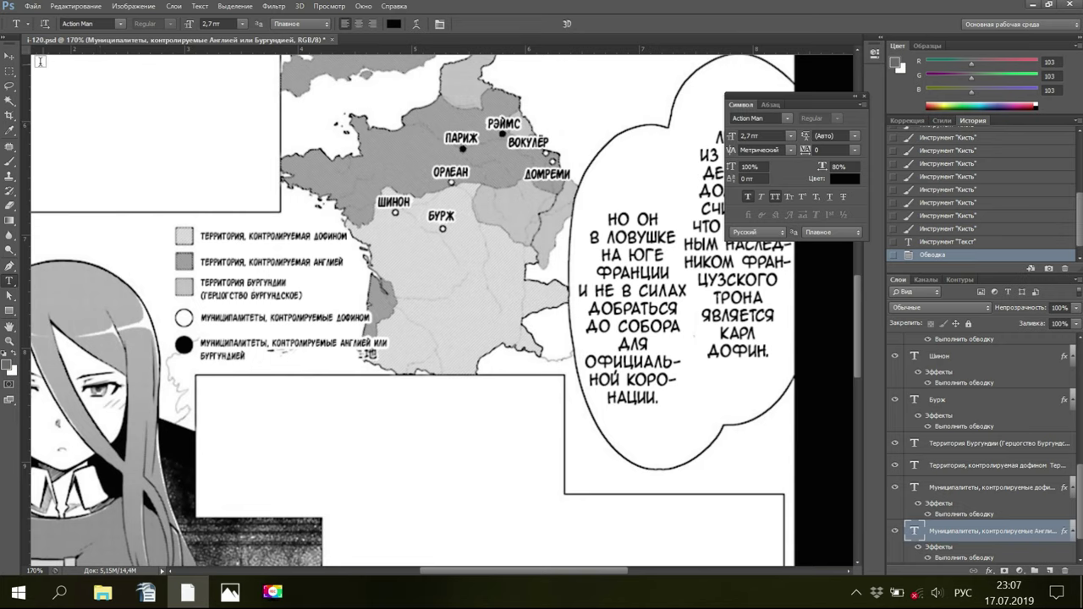
Nudge the black-circle entry toward its symbol and resize its text box to realign the two lines with the other legend entries
left_click(10, 56)
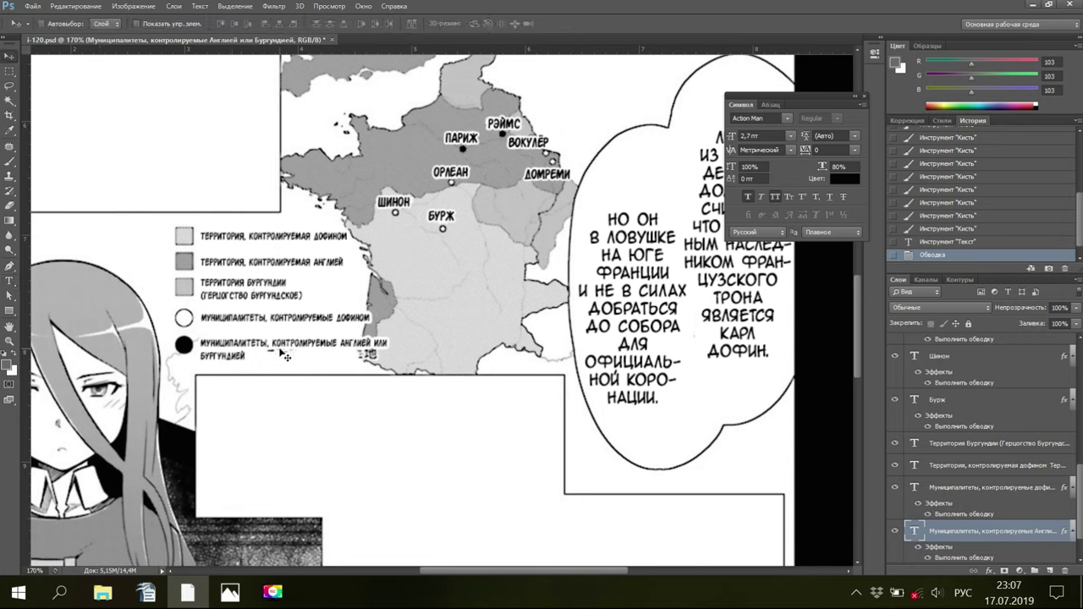
left_click_drag(278, 345, 275, 344)
left_click(9, 280)
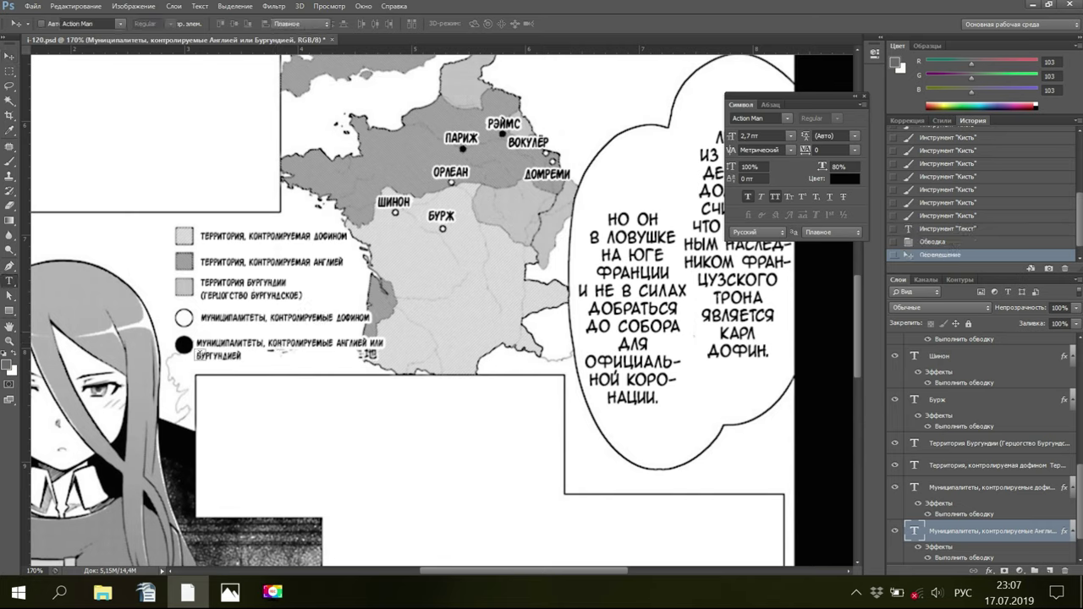
left_click(289, 351)
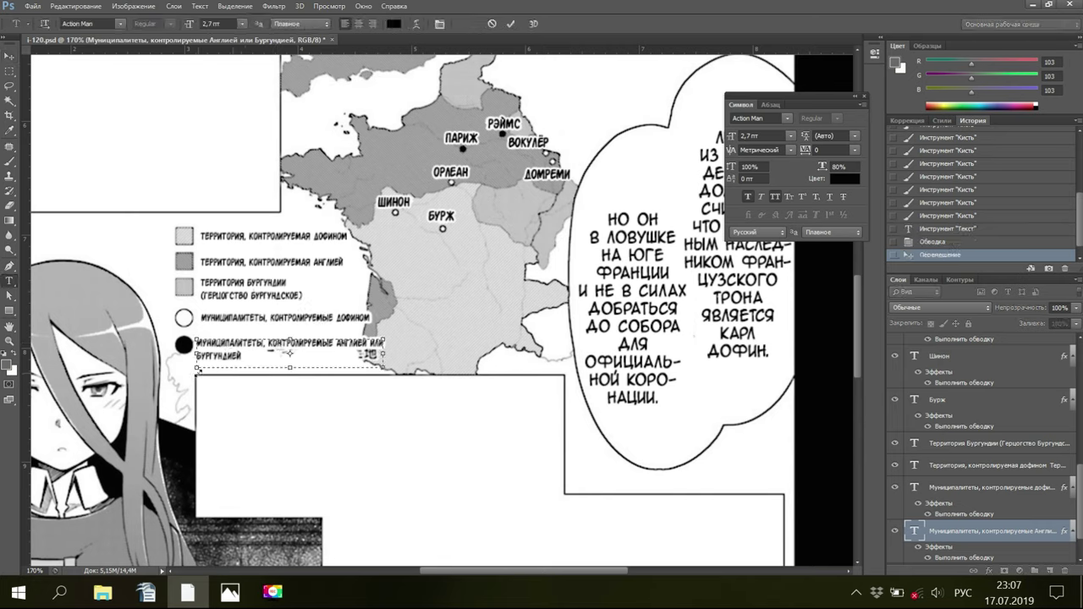
left_click_drag(196, 367, 199, 356)
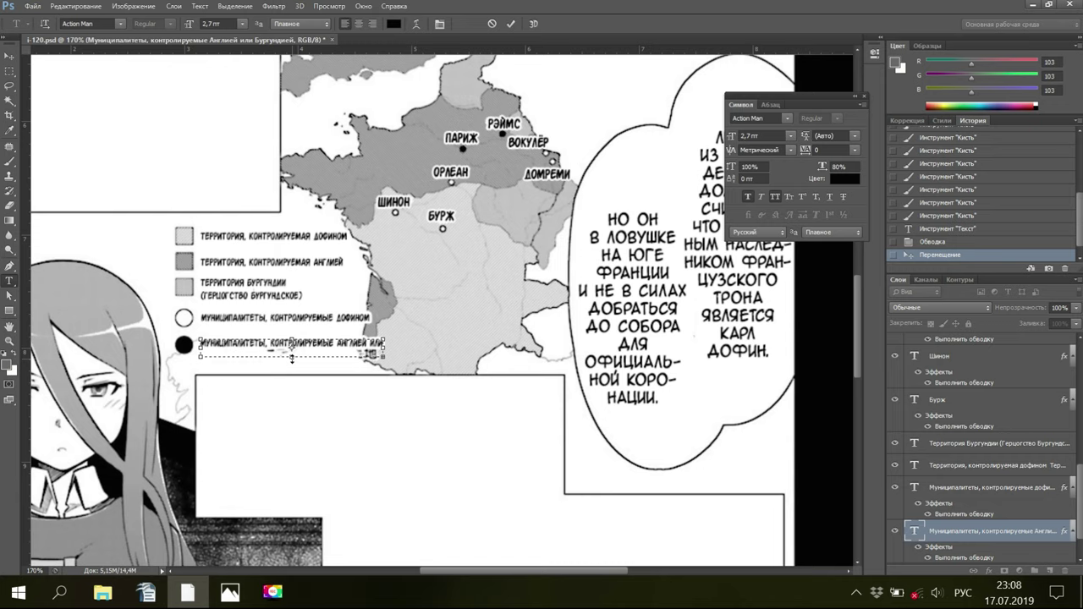
left_click_drag(291, 357, 292, 363)
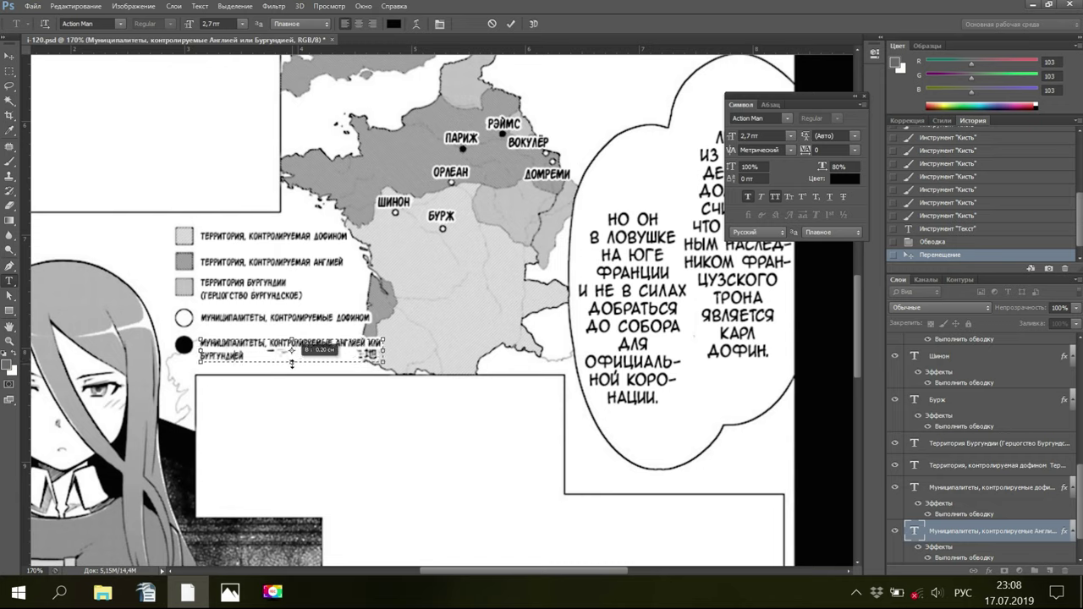
left_click_drag(292, 364, 292, 363)
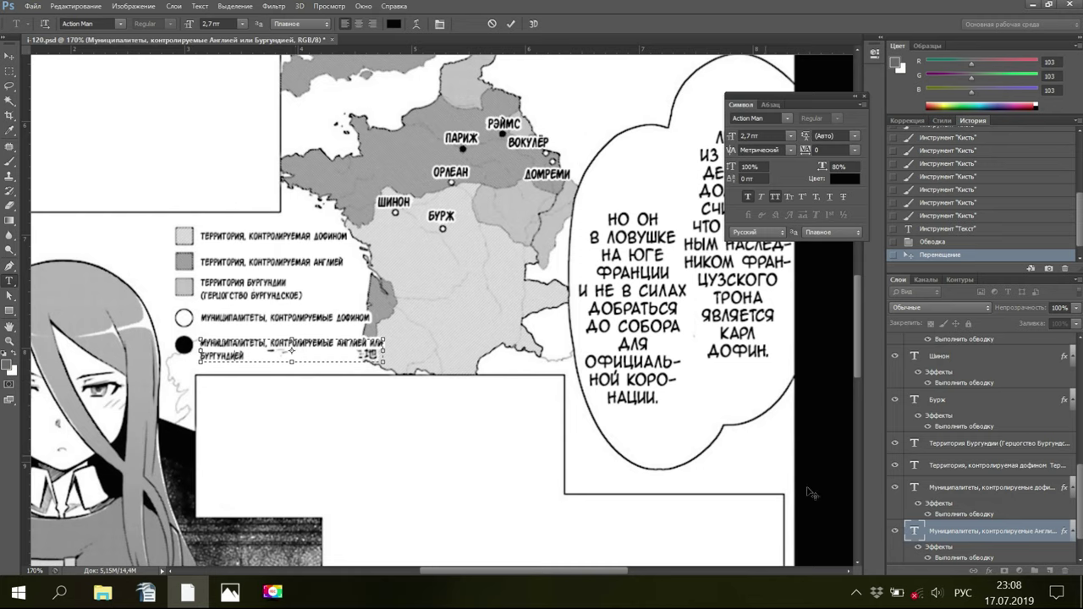
On the "Фон копировать" layer, cover the leftover Japanese character below "или" by cloning the light hatched map texture with the Clone Stamp
scroll(963, 542, "down", 1)
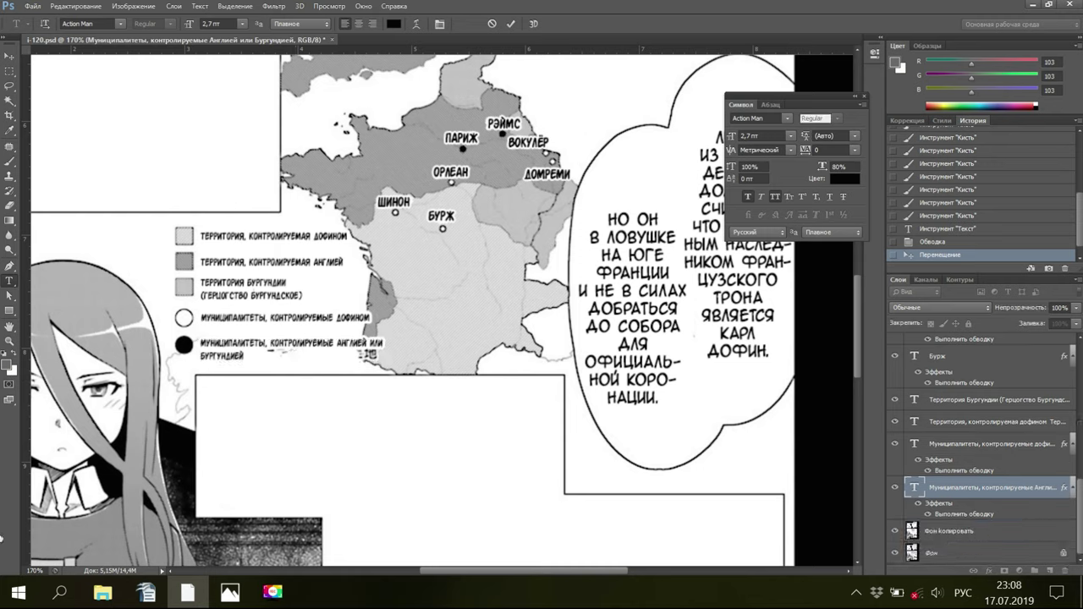
left_click(912, 531)
left_click(23, 570)
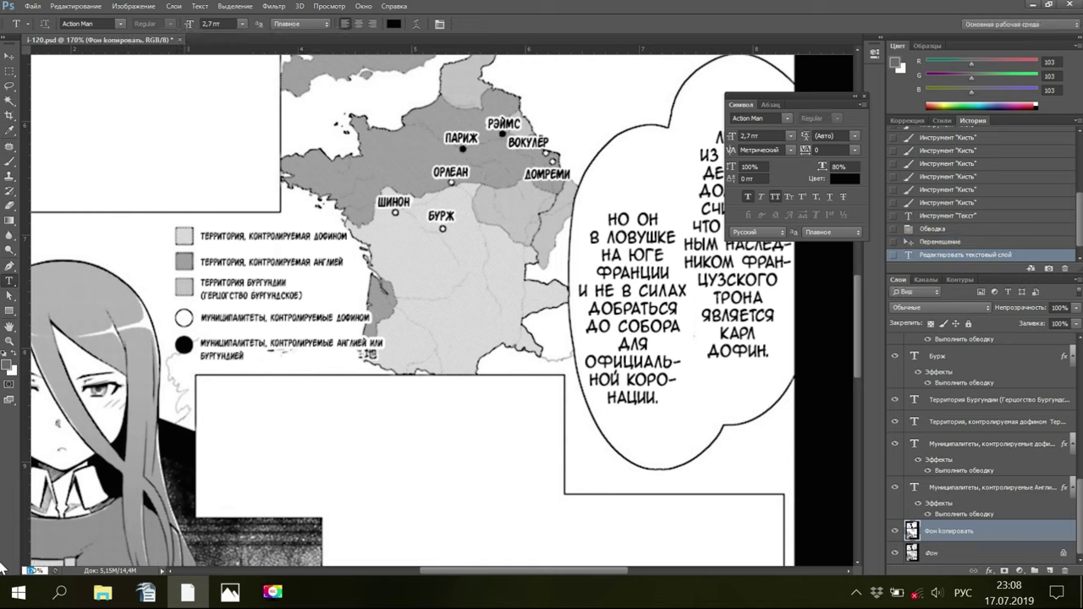
type("500")
key("Return")
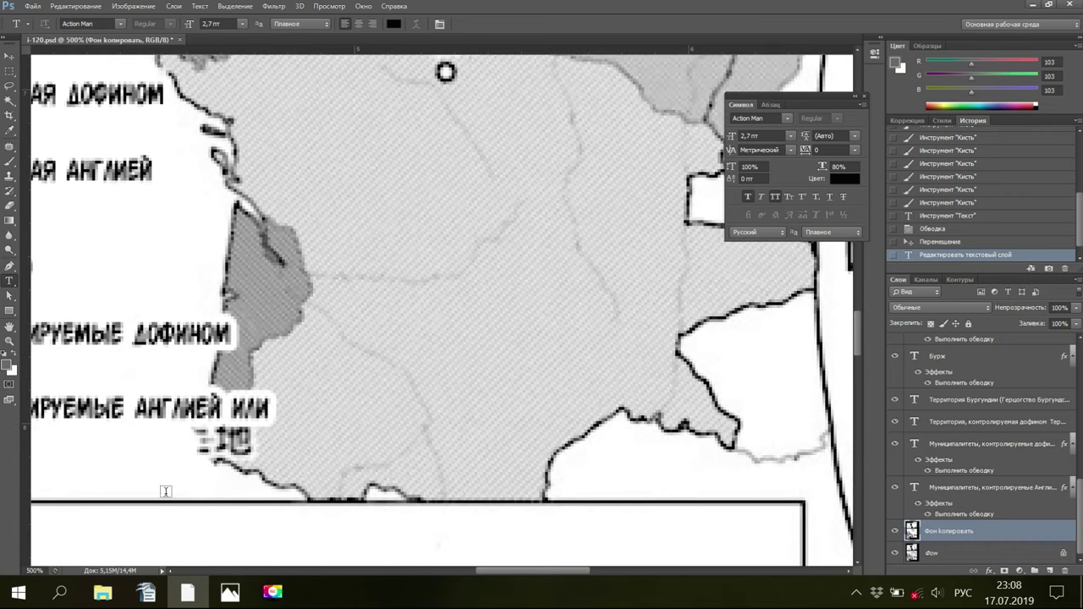
left_click(17, 177)
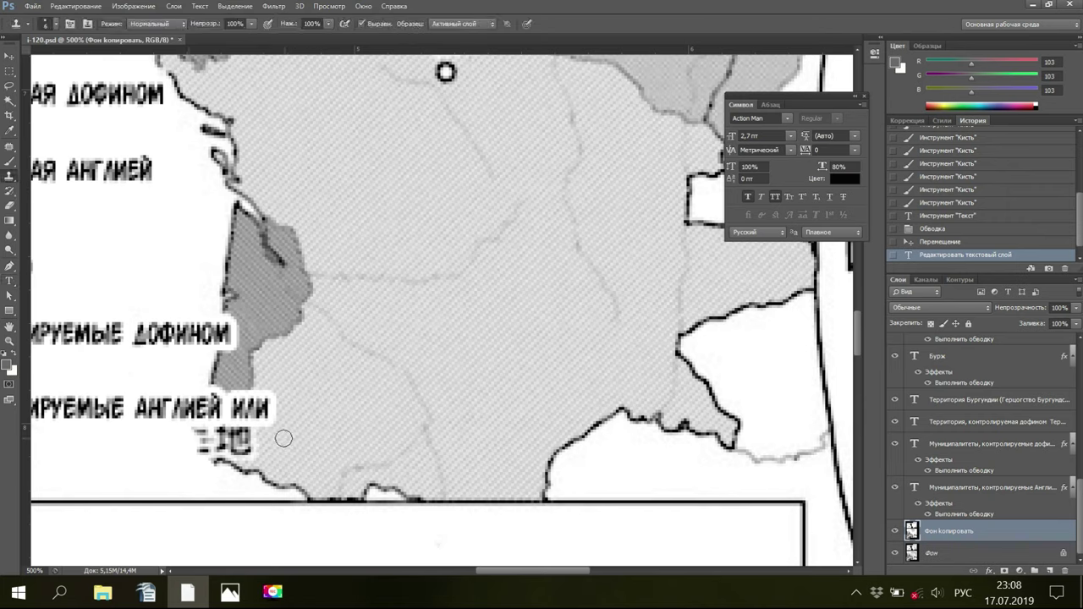
left_click(257, 437, "alt")
left_click(252, 439)
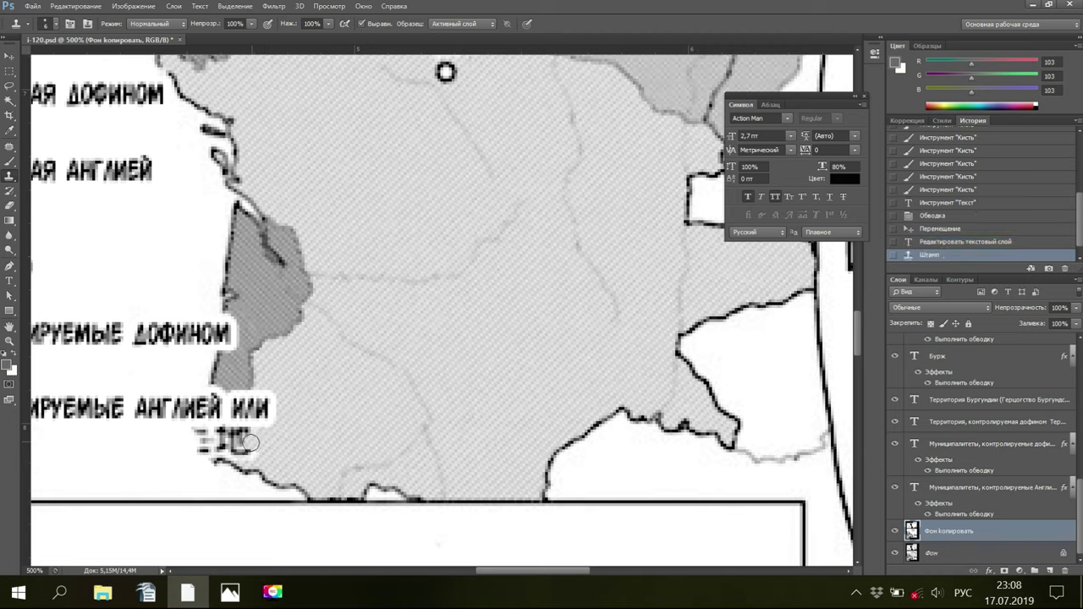
left_click(246, 446)
left_click(241, 451)
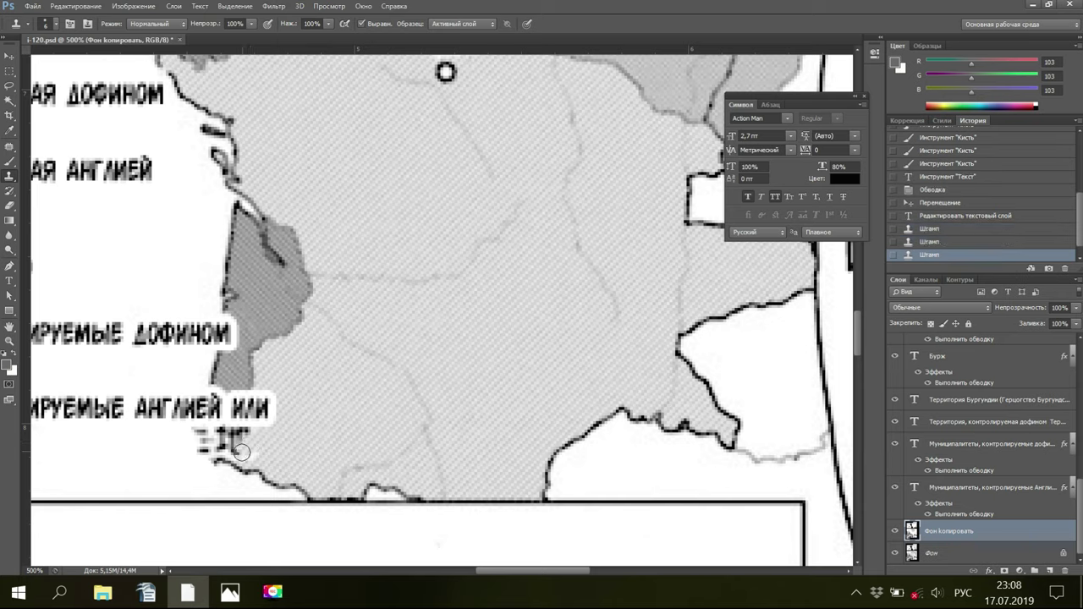
left_click(242, 452)
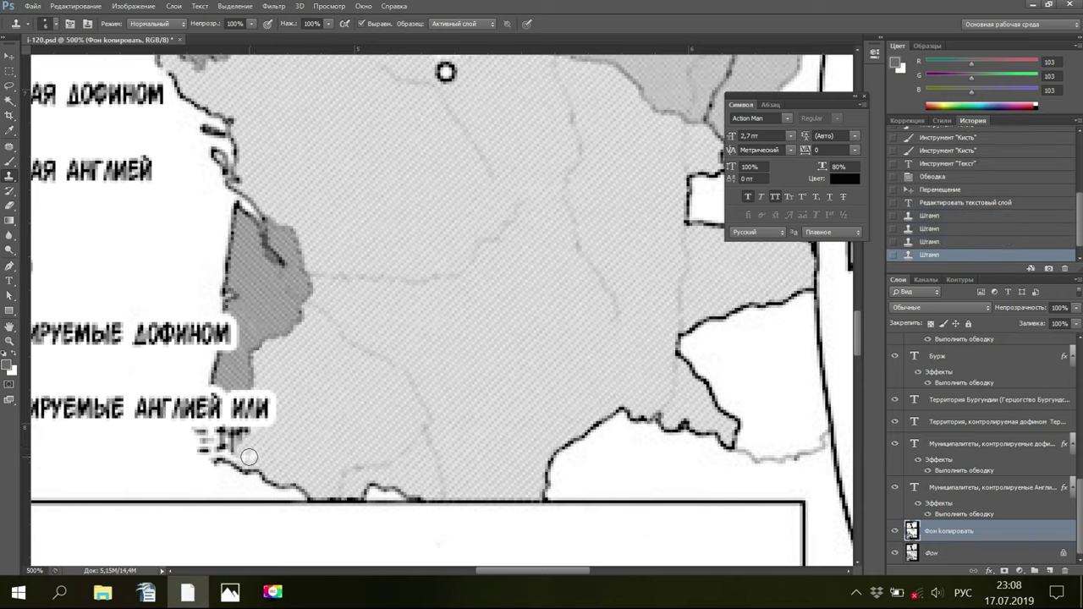
left_click(249, 456)
left_click(238, 451)
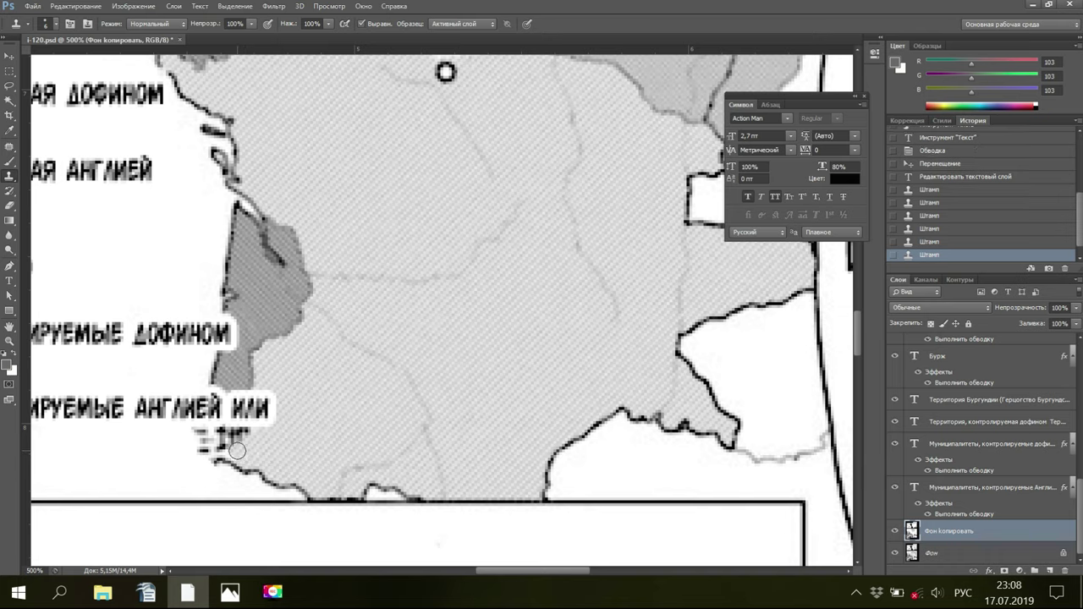
left_click(235, 447)
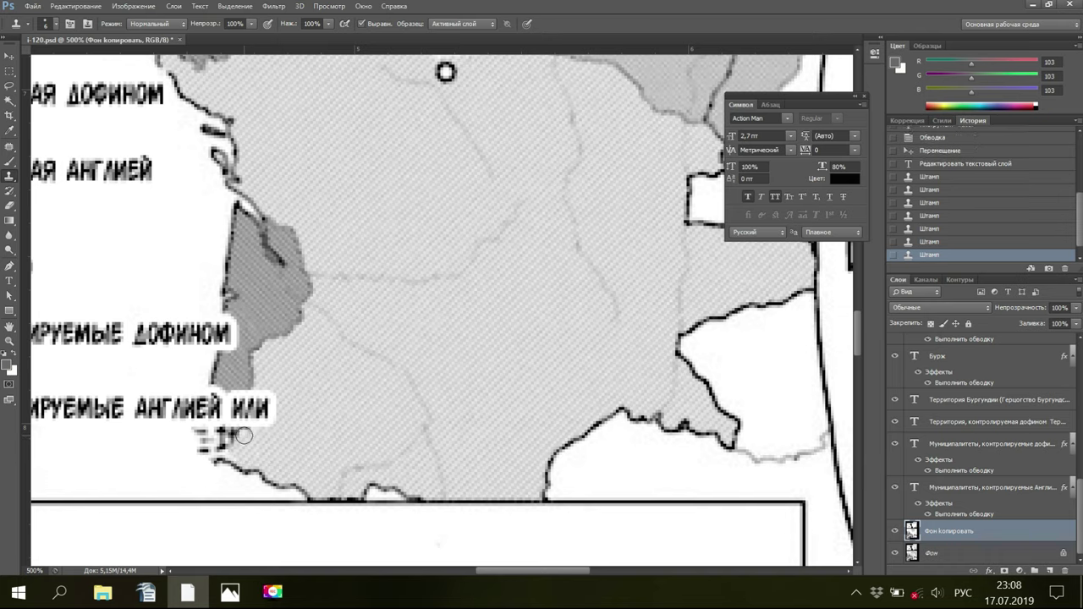
left_click(244, 434)
left_click(247, 433)
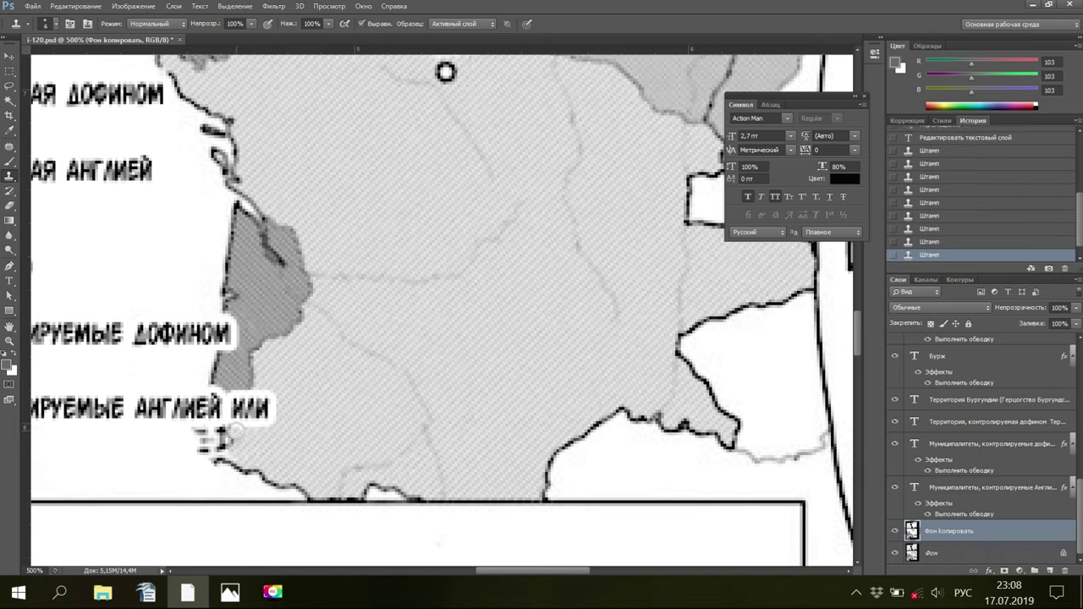
left_click(230, 435)
left_click(231, 438)
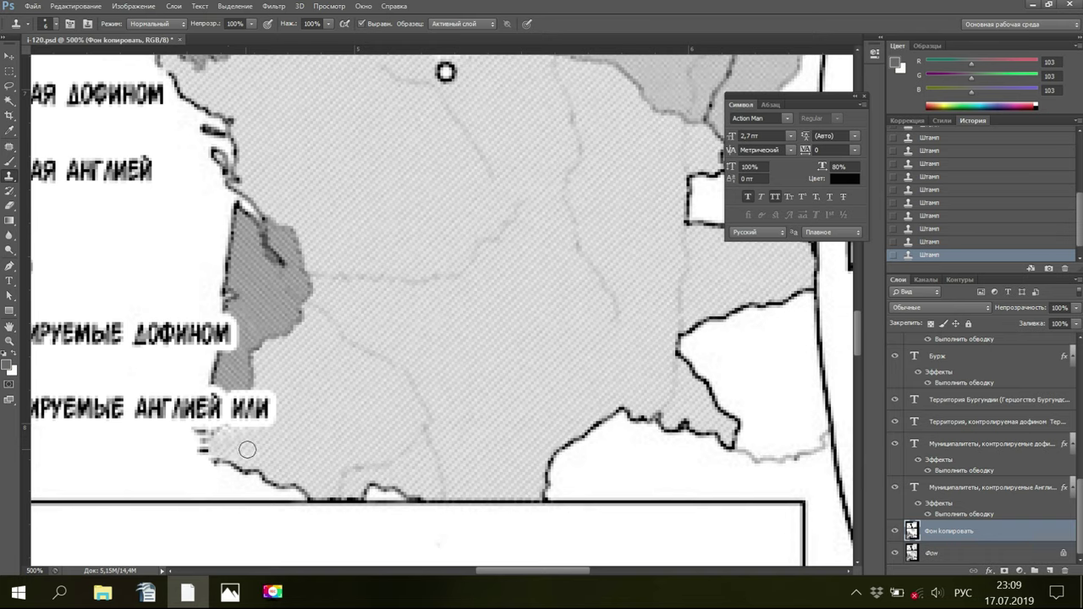
Clone the light hatch from a fresh sample point over the remaining marks at the map's south-west coast
key("alt")
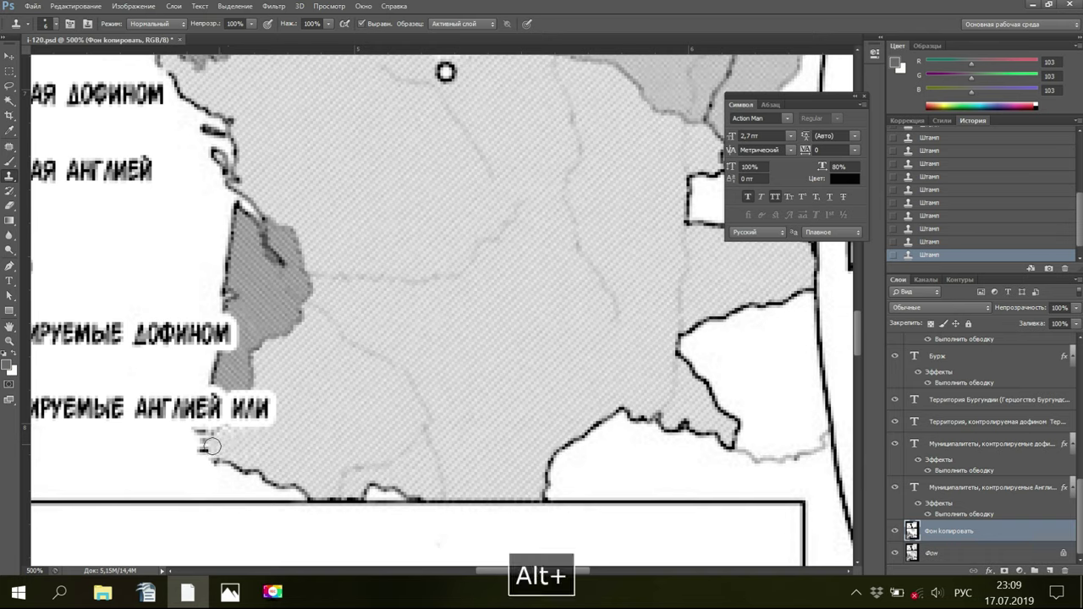
left_click(250, 441, "alt")
left_click(211, 448)
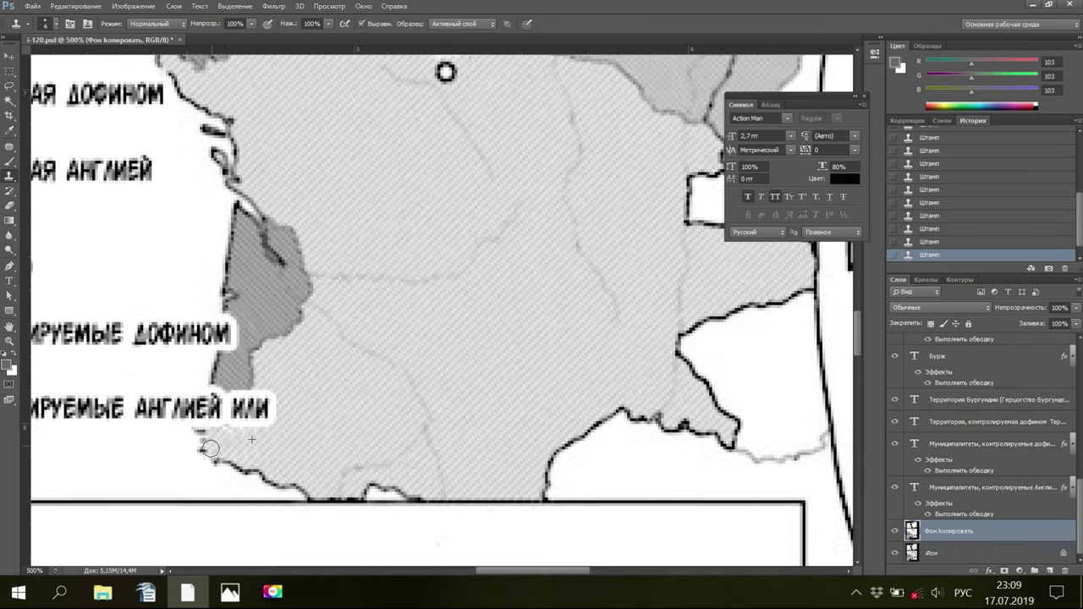
Check the south-west coast in the original page i-121.jpg in Photos and clone the dark hatch onto the coast below the black-circle legend line
left_click(231, 592)
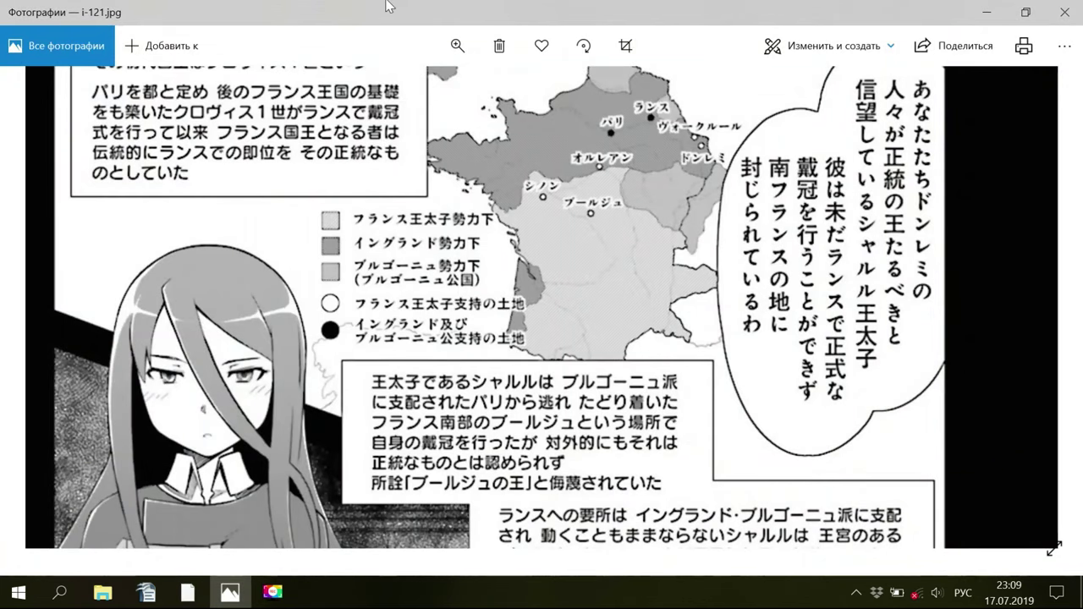
left_click(456, 45)
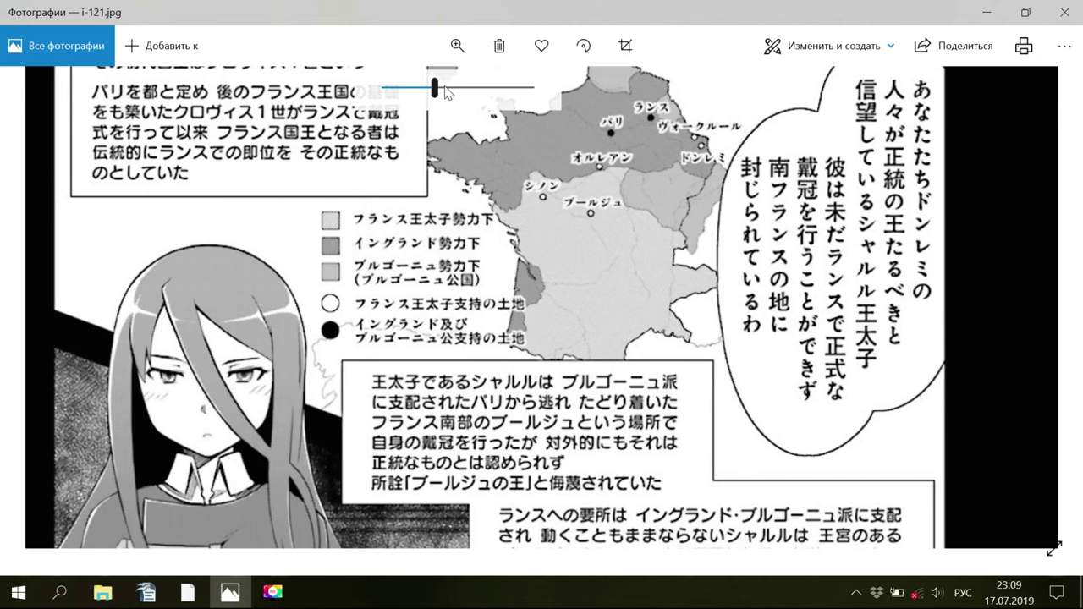
left_click(445, 88)
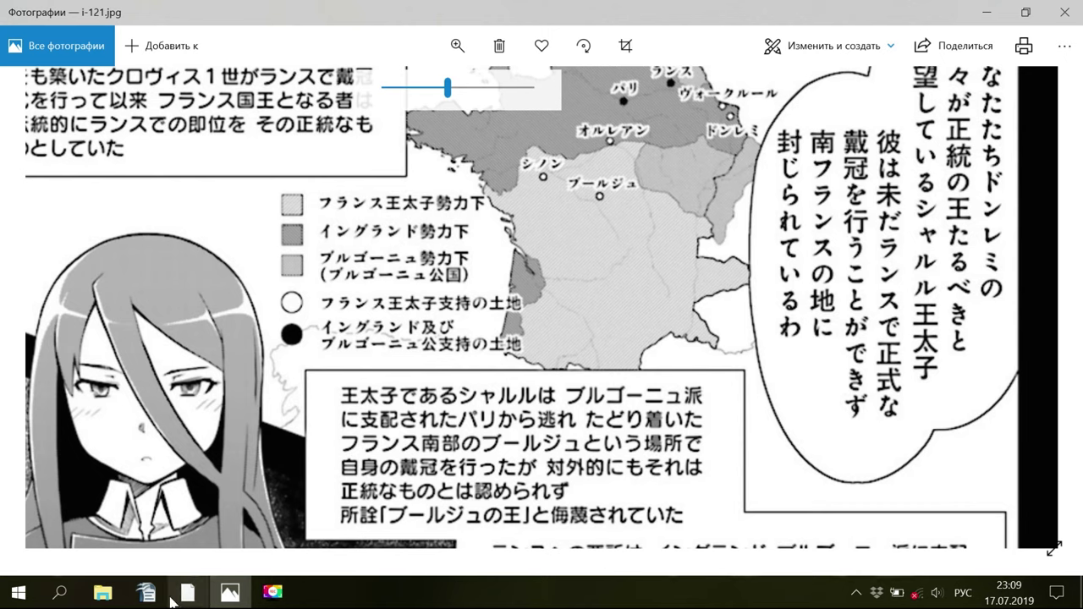
left_click(231, 515)
key("space")
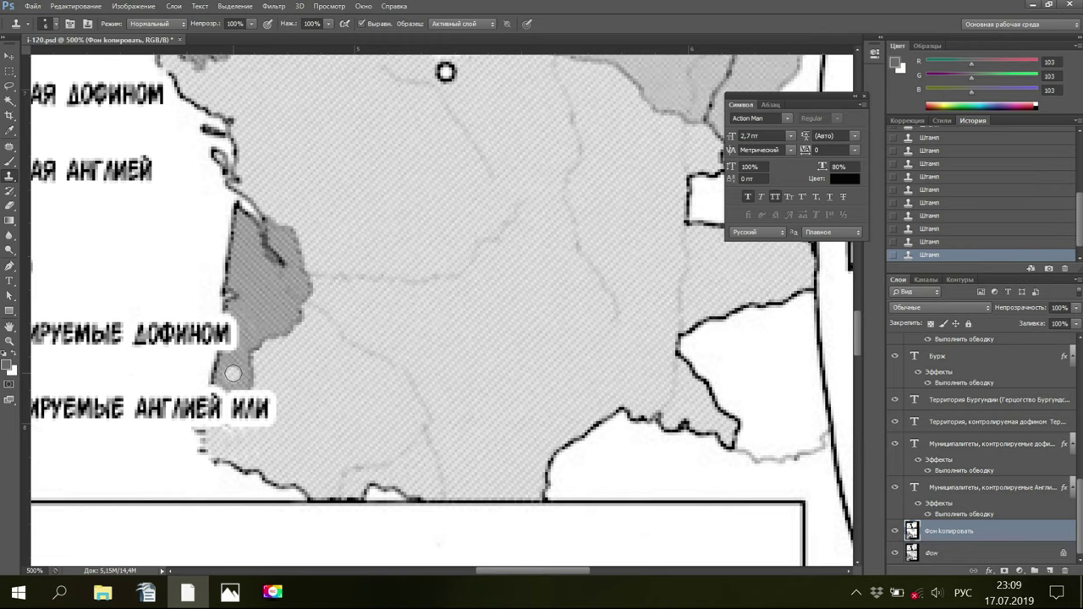
left_click(233, 373, "alt")
left_click(211, 431)
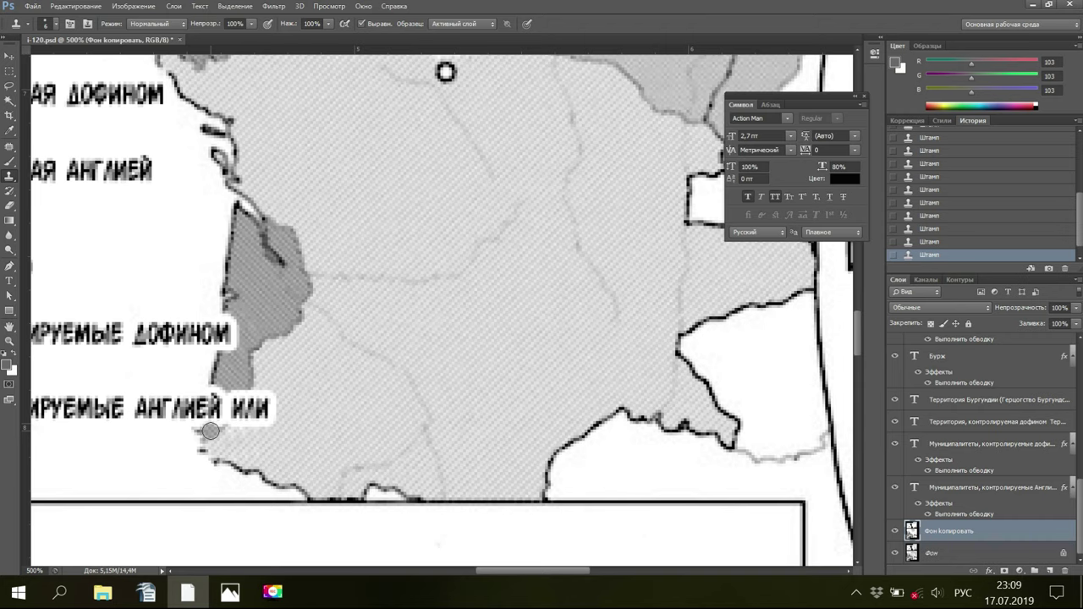
Redraw the missing south-west coastline beside the cloned area with a 1 px grey brush
left_click(7, 162)
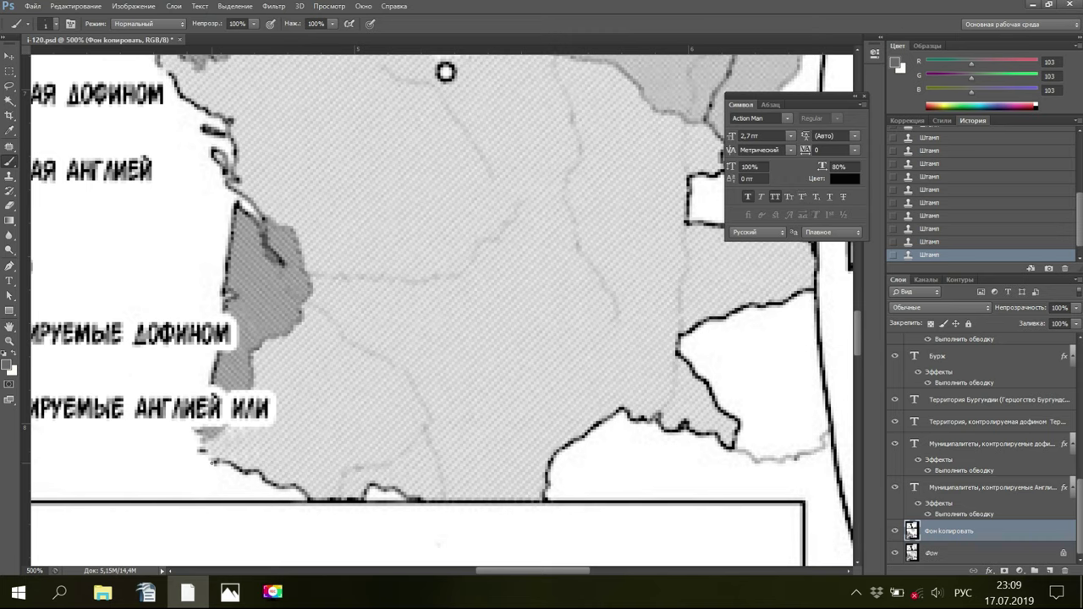
left_click_drag(205, 455, 200, 433)
left_click(200, 438)
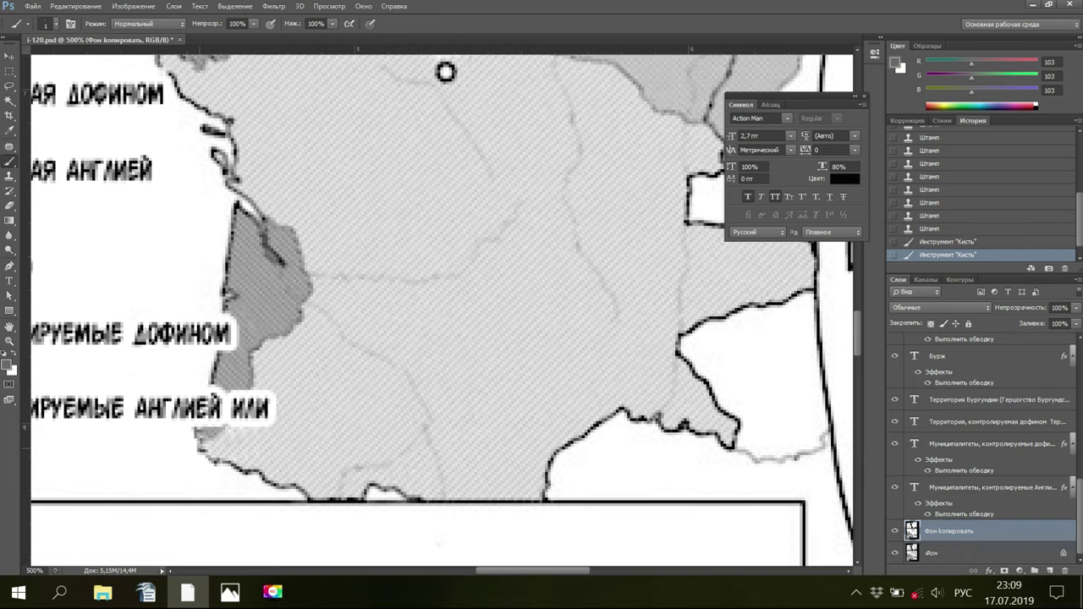
left_click(204, 456)
left_click(203, 446)
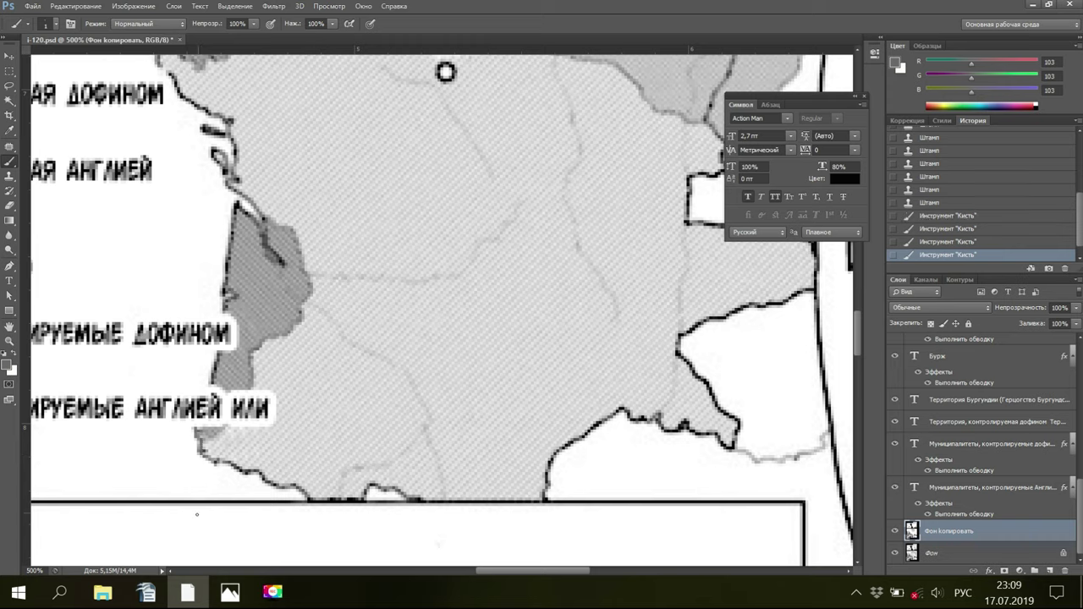
Make white the painting colour and set the Brush to 3 px for cleaning beneath the black-circle legend entry
left_click_drag(483, 572, 429, 576)
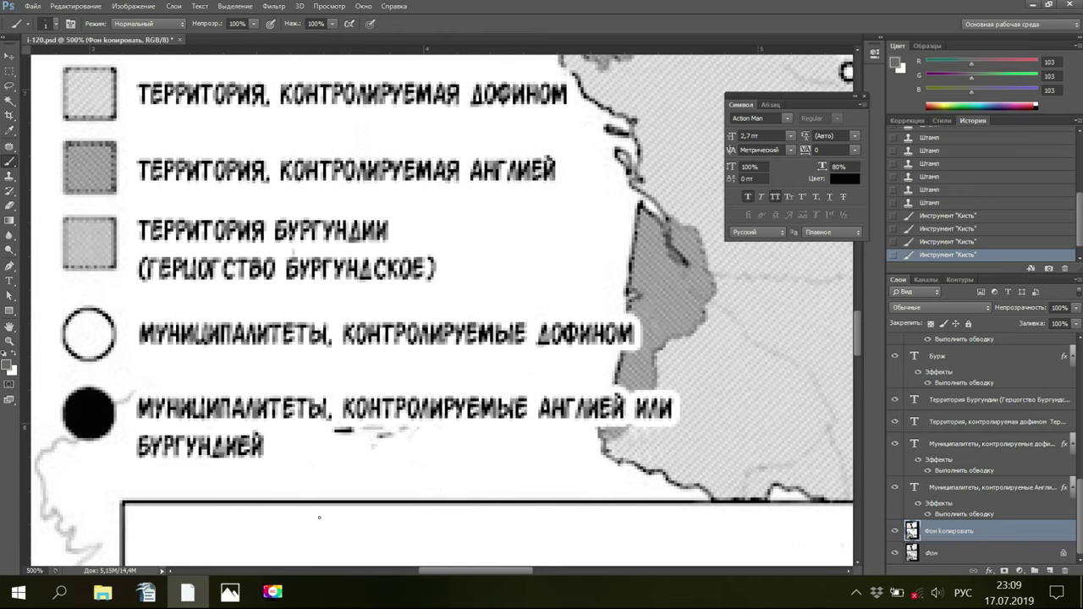
left_click(12, 138)
key("x")
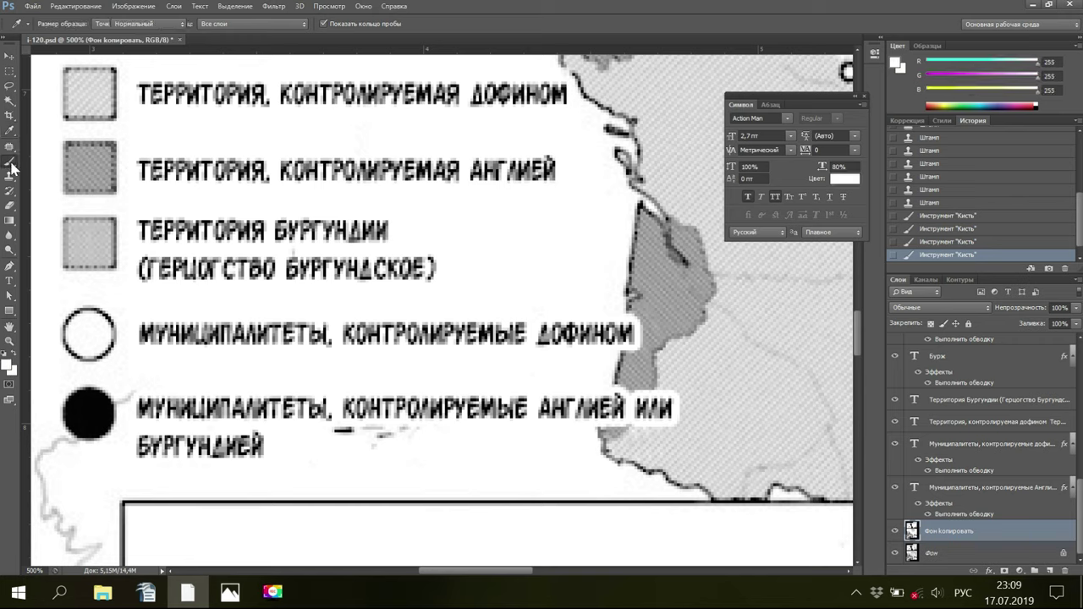
left_click(11, 162)
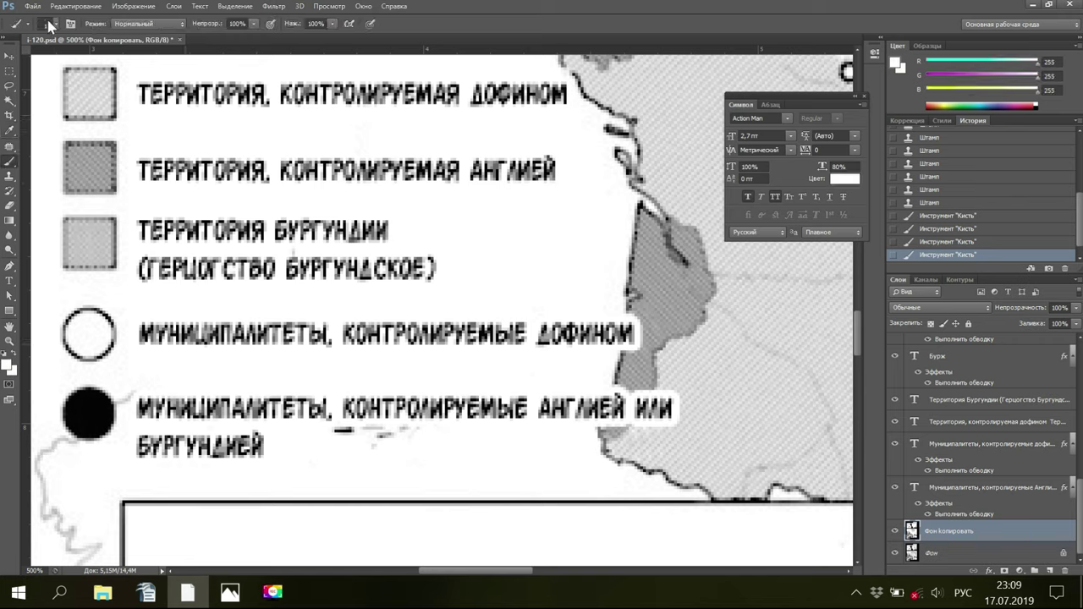
key("bracketright")
Try to paint out the smudges beneath "контролируемые" with the 3 px white brush, and undo those strokes
left_click(946, 241)
left_click(953, 255)
left_click(406, 433)
left_click(403, 428)
left_click(403, 430)
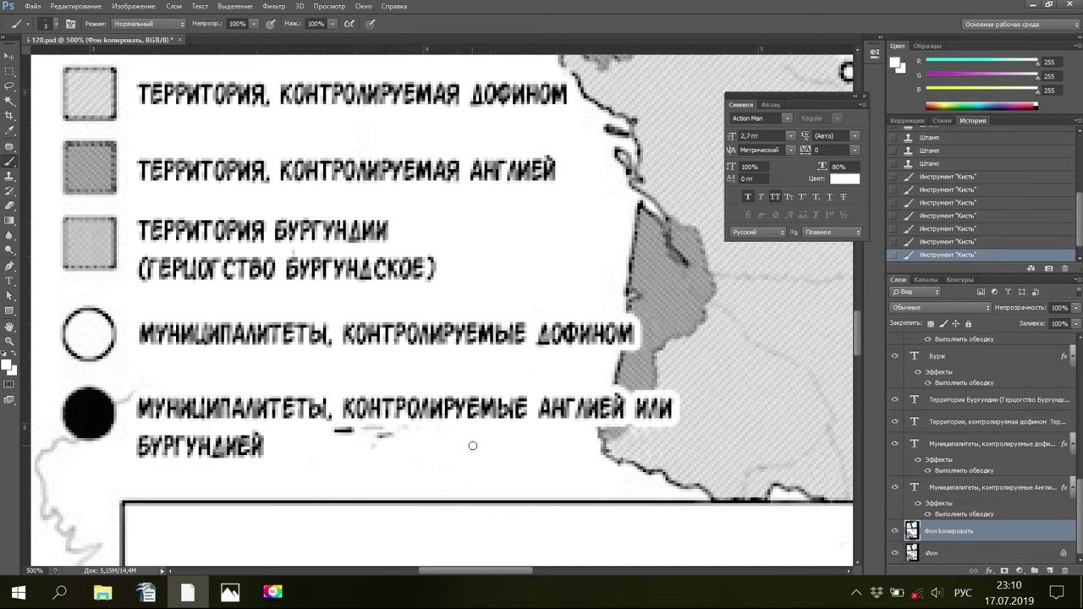
left_click(951, 229)
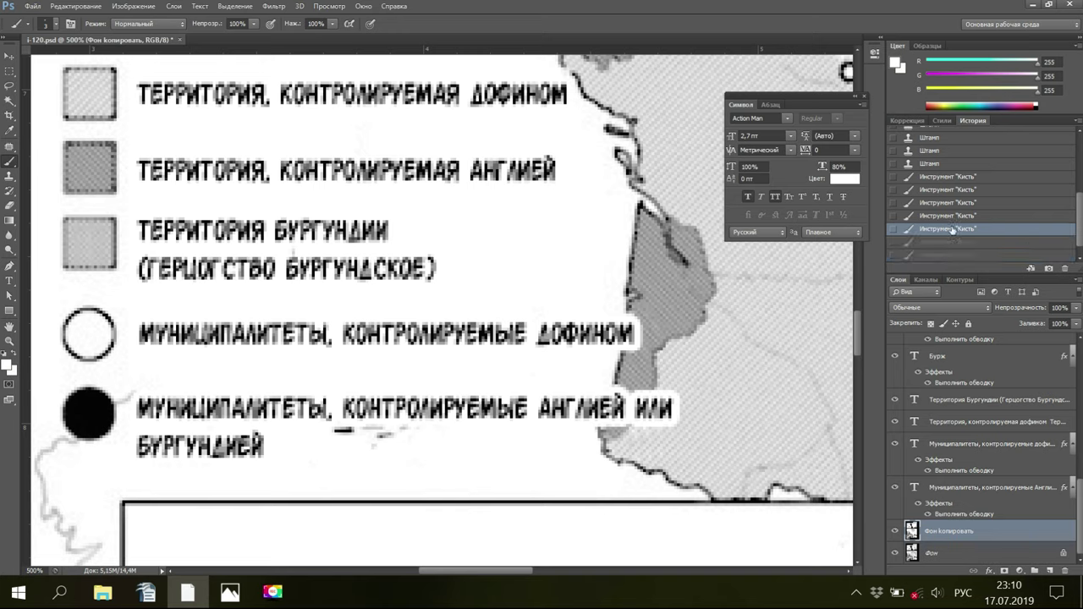
left_click(945, 217)
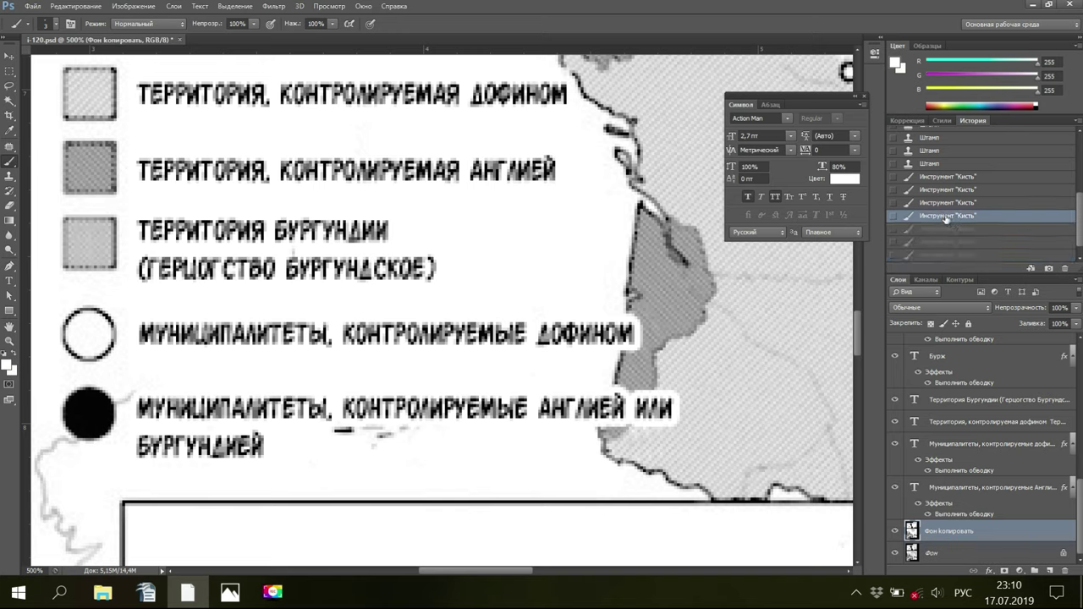
left_click(941, 193)
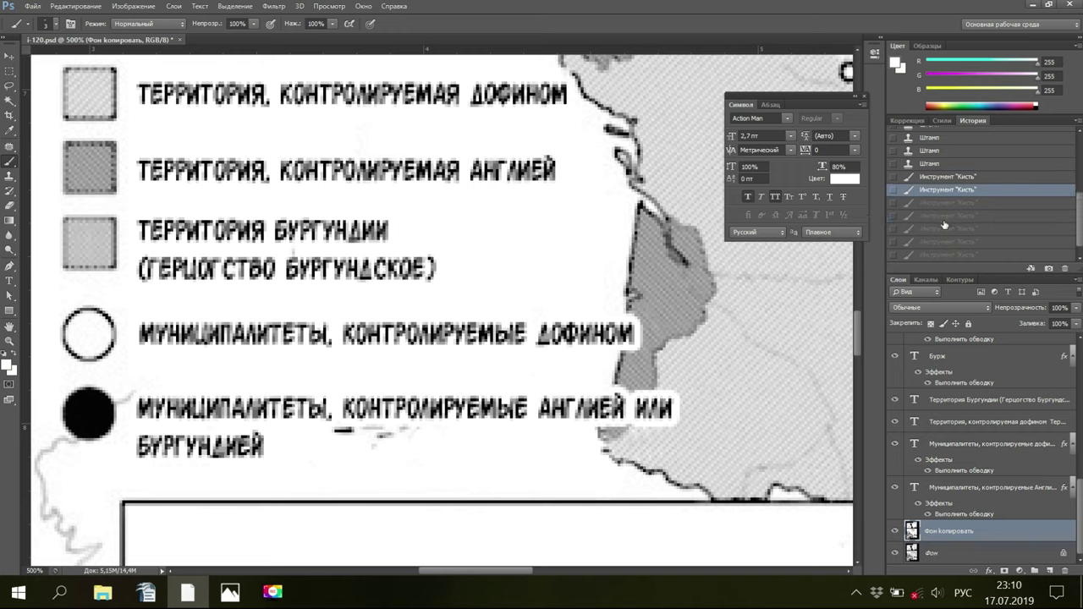
left_click(944, 208)
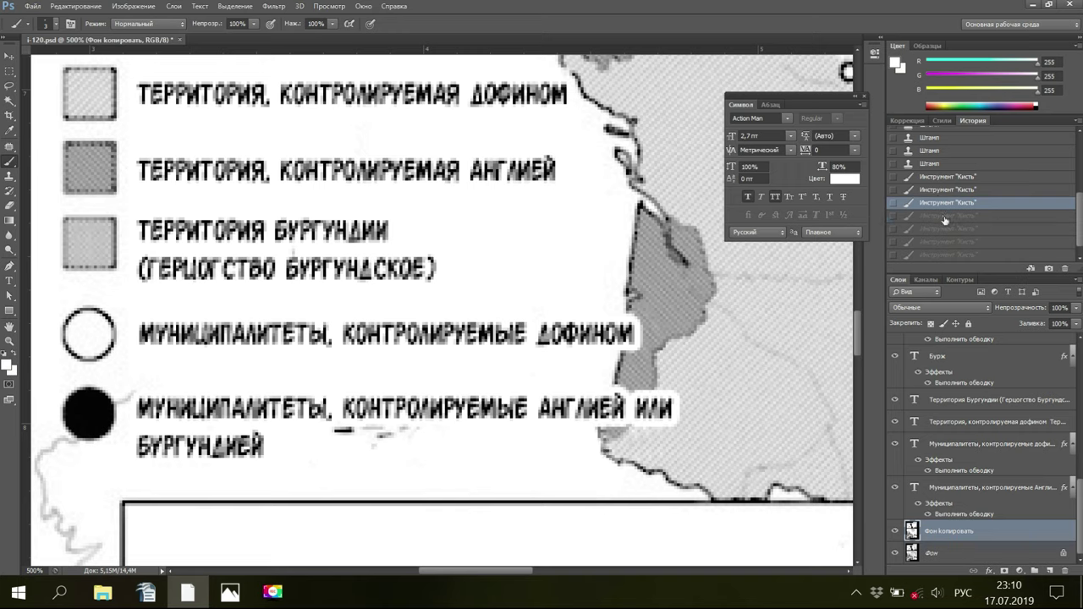
left_click(946, 218)
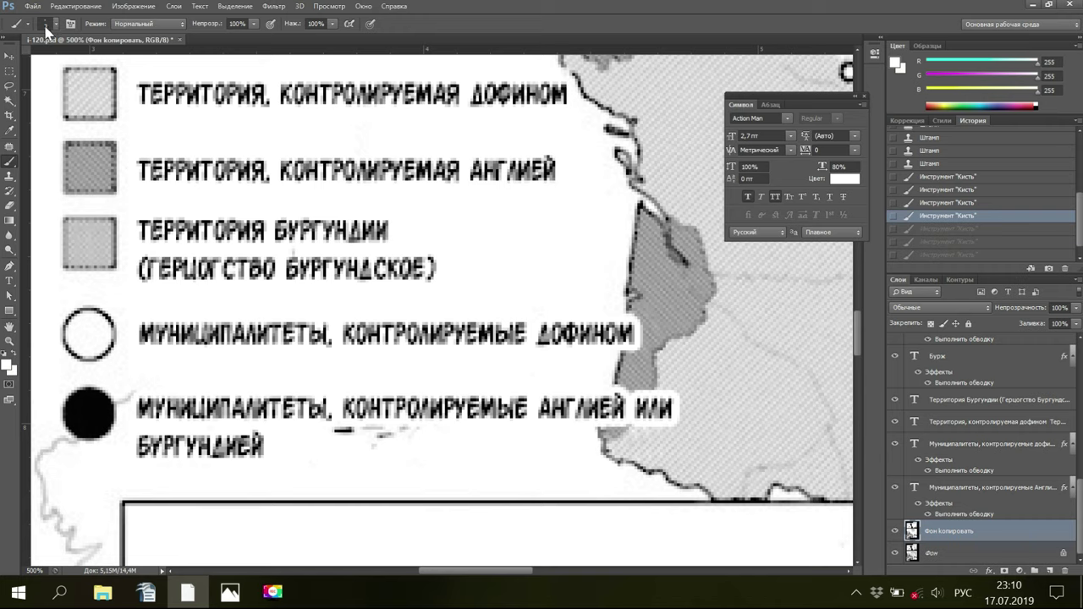
Enlarge the brush to 5 px and paint white over the dark dash and stray marks beneath "контролируемые" in the black-circle entry
key("bracketright")
mouse_move(351, 431)
left_mouse_down()
mouse_move(334, 430)
mouse_move(351, 432)
left_mouse_up()
left_click(330, 425)
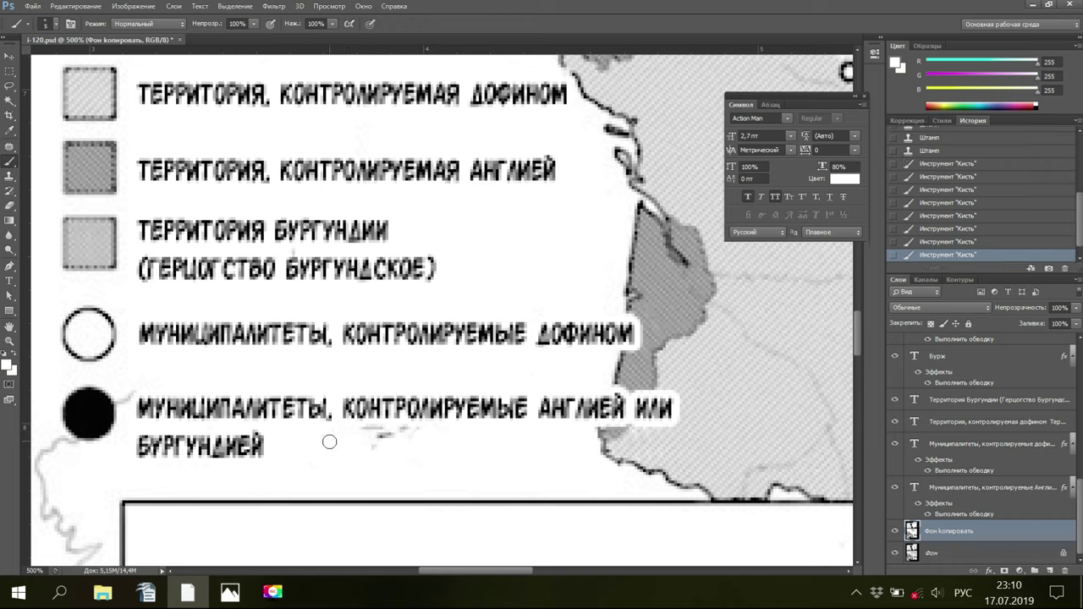
left_click(379, 456)
left_click_drag(374, 450, 378, 463)
Save the retouched manga page i-120.psd
left_click(34, 571)
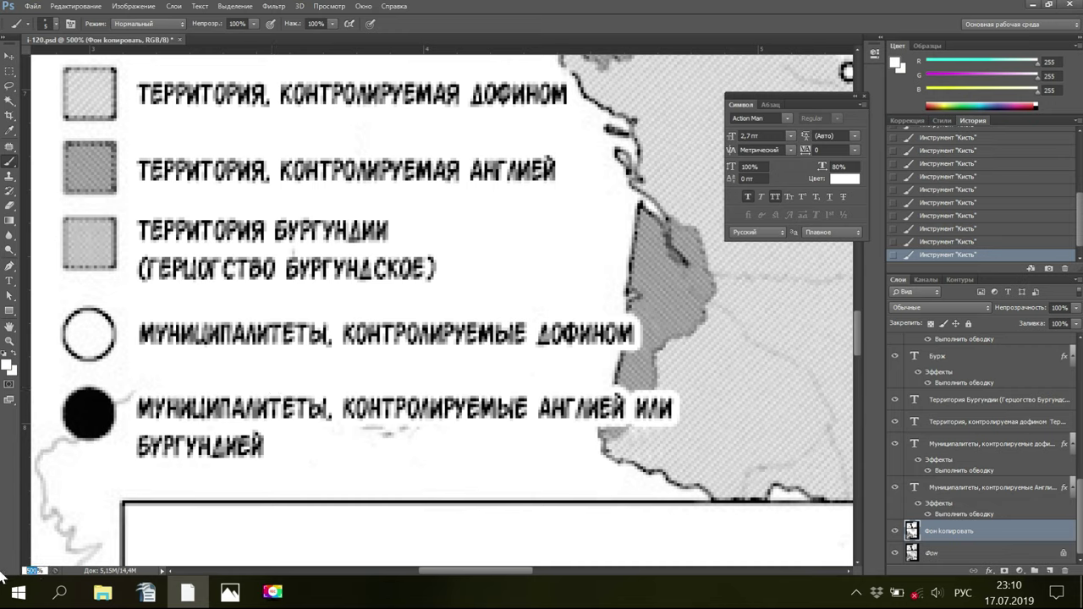
type("160")
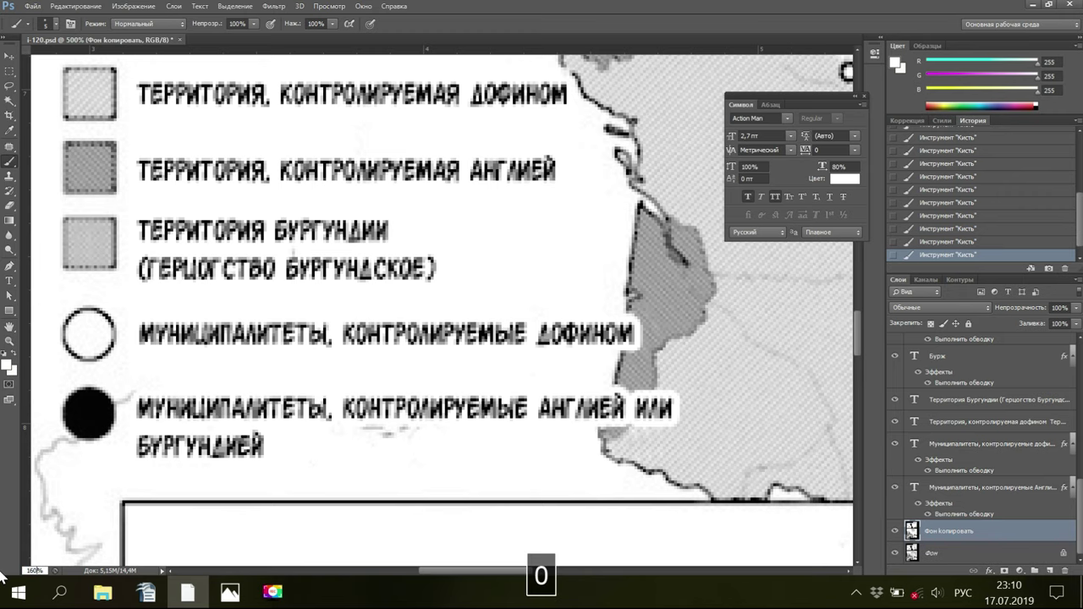
key("Return")
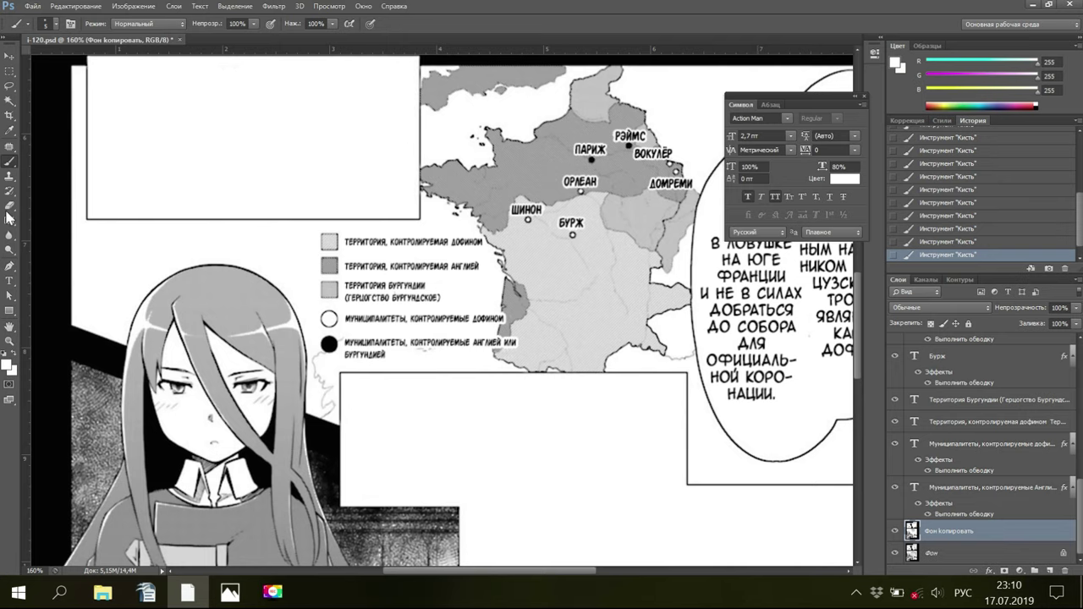
left_click(32, 8)
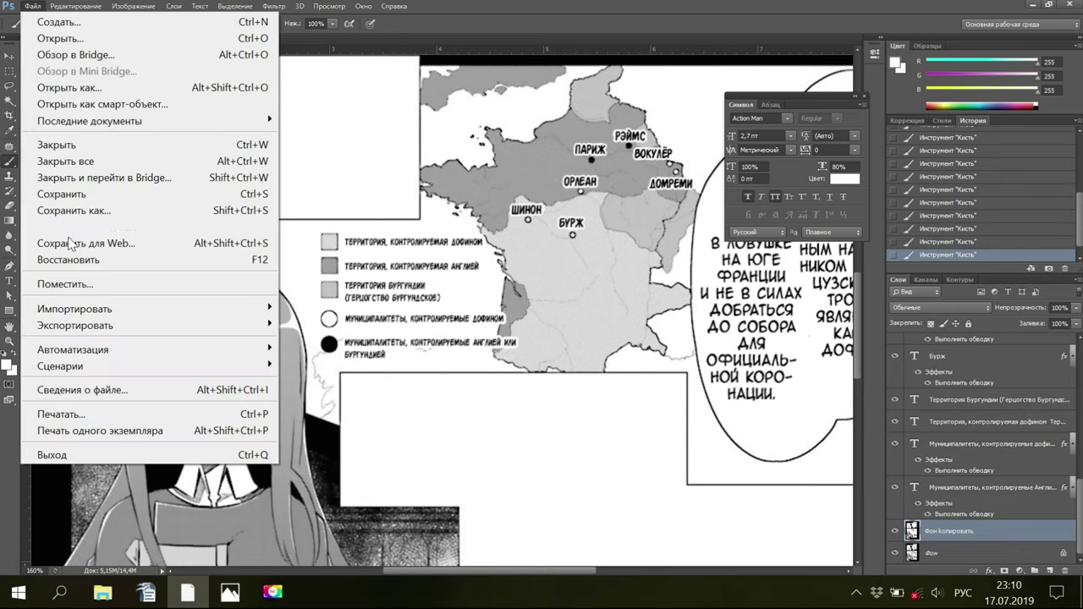
left_click(59, 195)
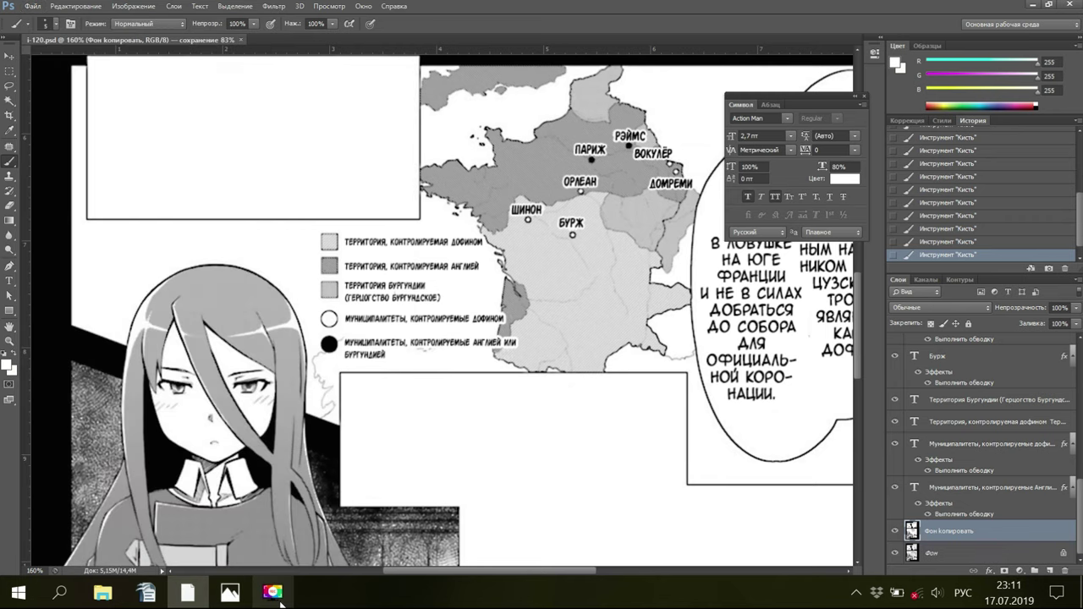
left_click(273, 601)
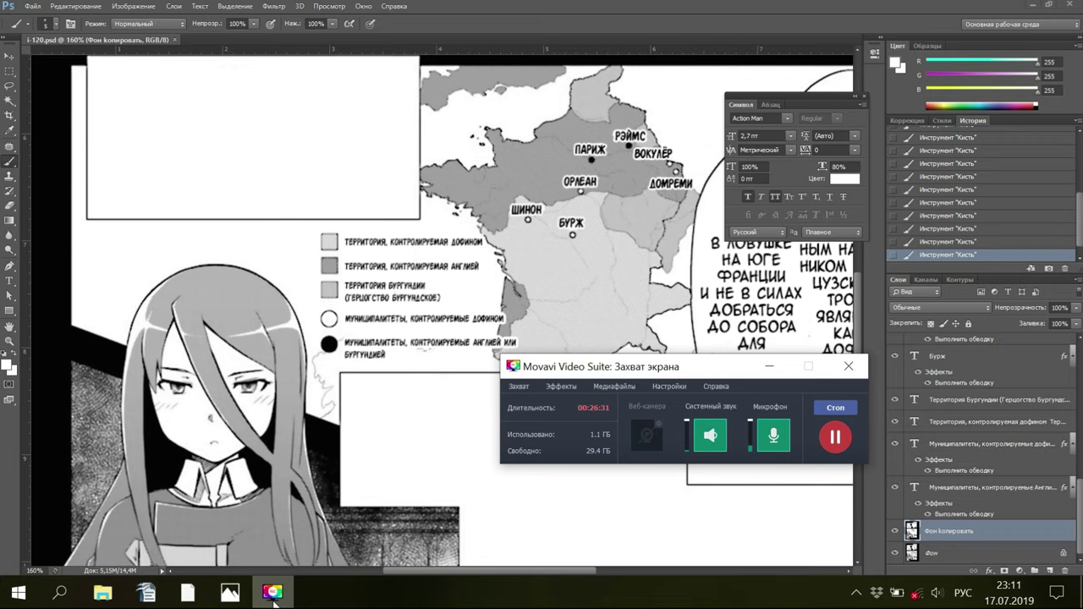
left_click(272, 596)
key("space")
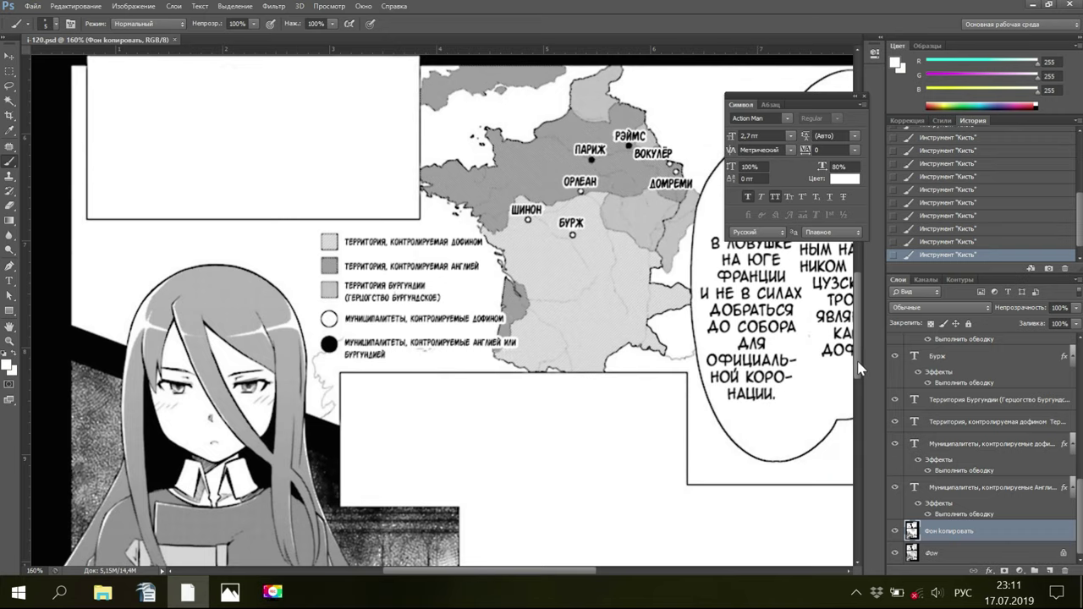
Switch to the translation document in OpenOffice Writer and find the "верх слева" paragraph below the map legend texts
scroll(171, 491, "up", 5)
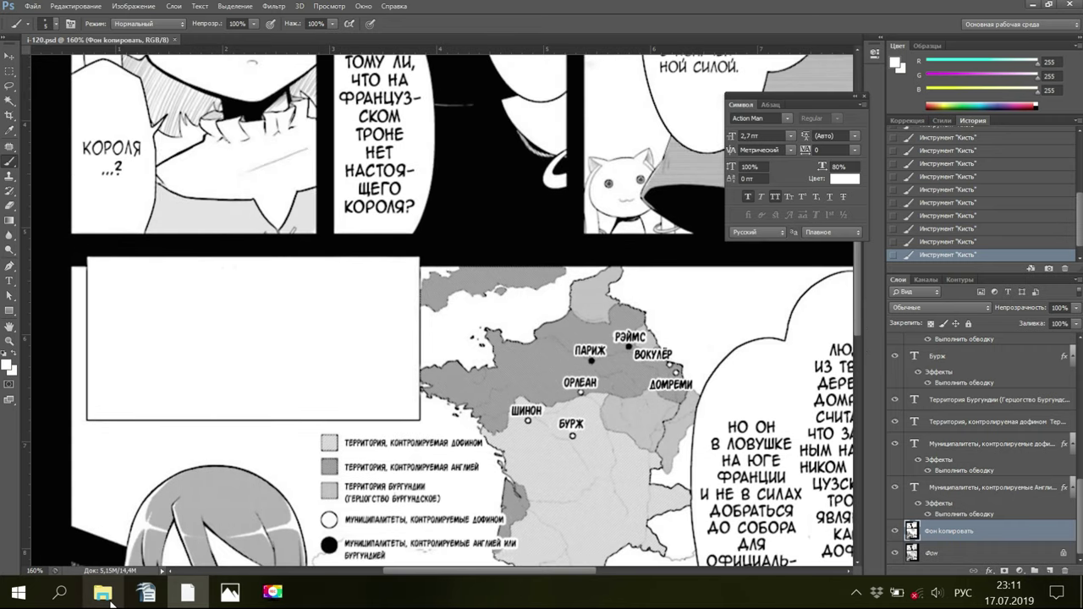
left_click(125, 545)
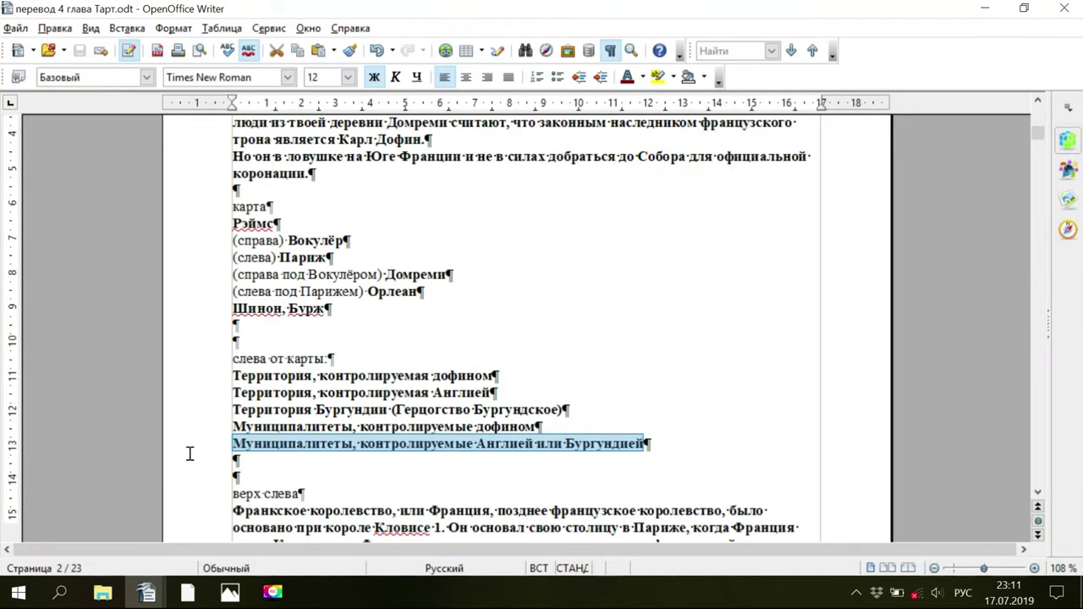
scroll(190, 455, "down", 3)
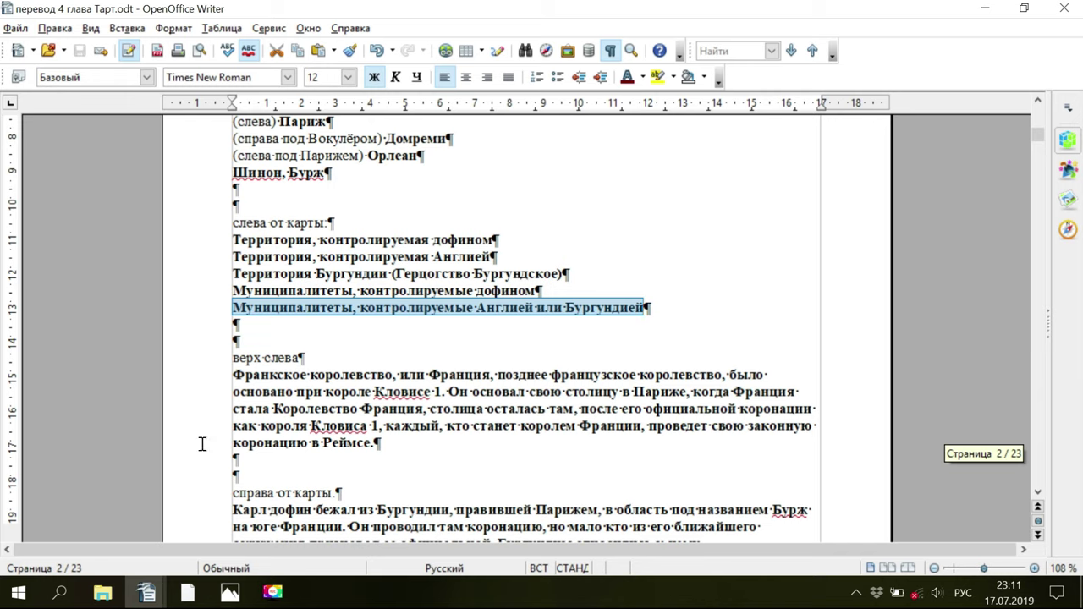
left_click(272, 592)
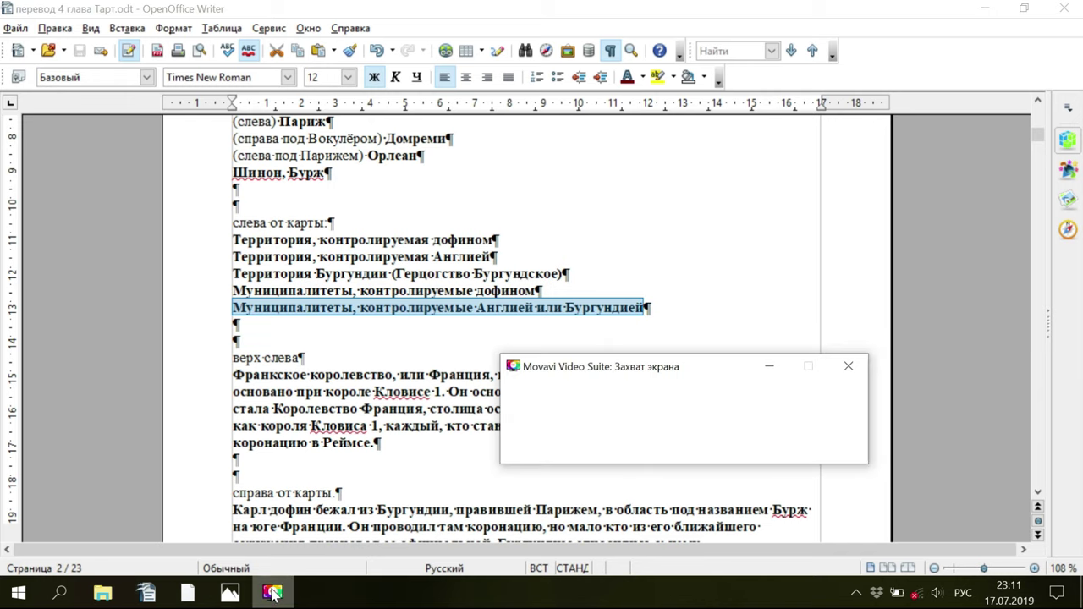
left_click(279, 596)
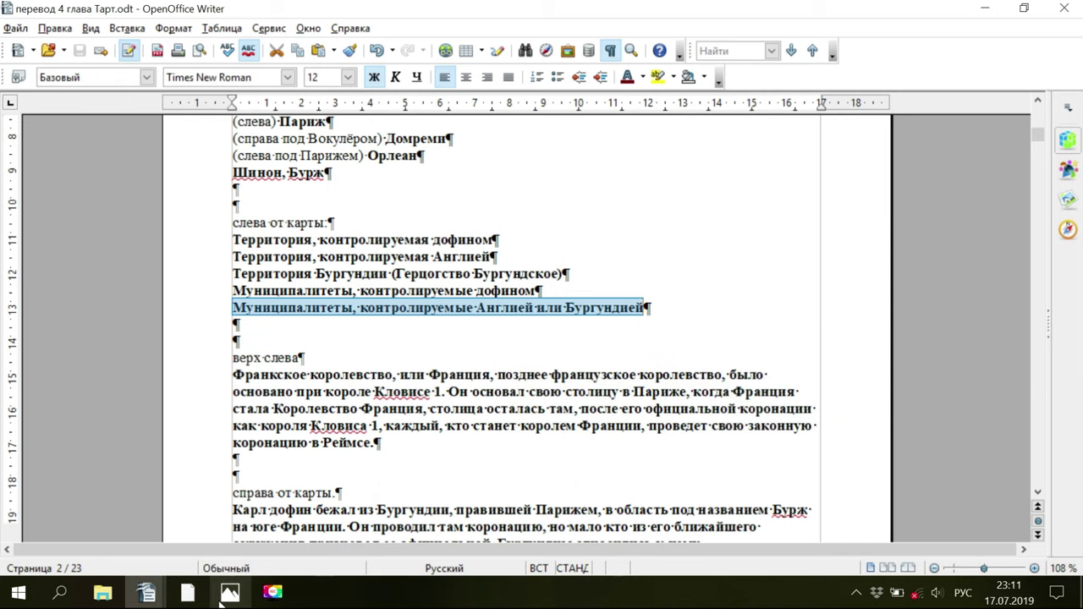
Switch to Photos and examine the Japanese caption boxes around the map of France in the original page i-121.jpg
left_click(230, 592)
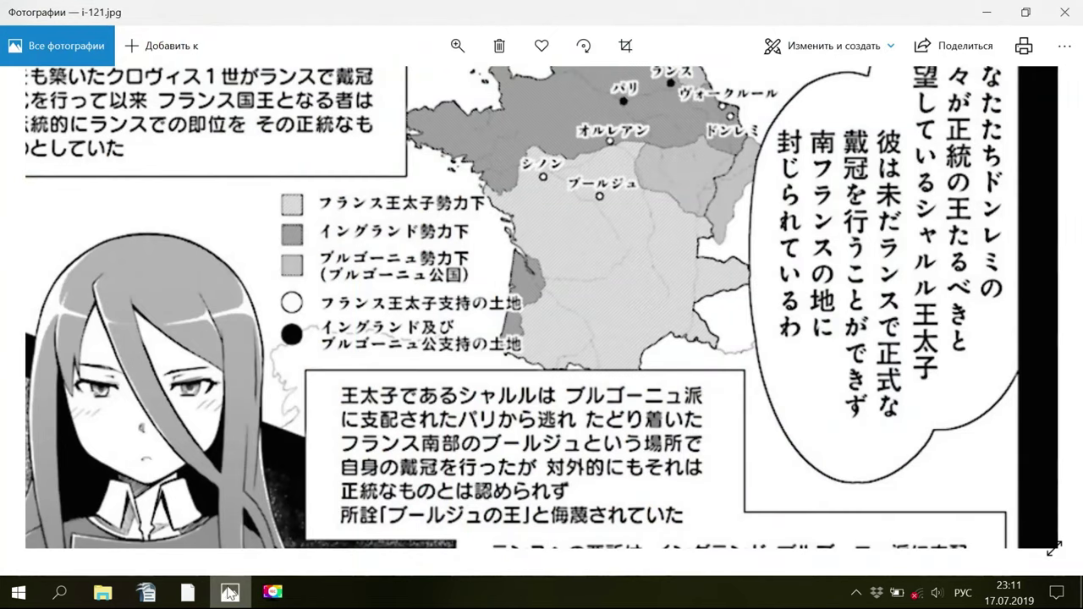
left_click(456, 45)
scroll(411, 185, "down", 2)
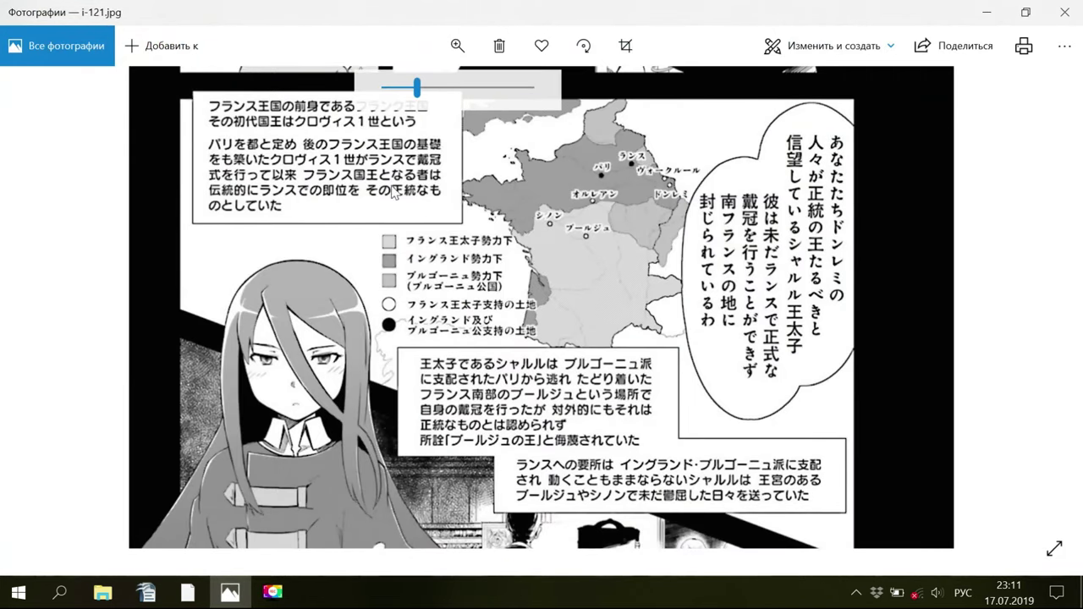
left_click_drag(389, 186, 386, 232)
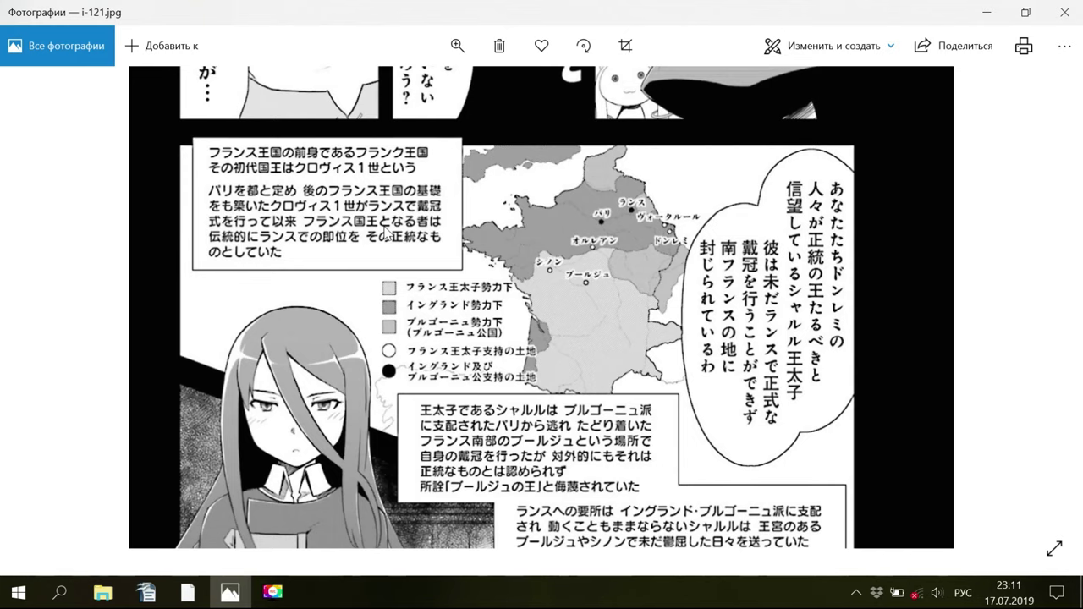
left_click_drag(417, 333, 418, 209)
left_click(457, 46)
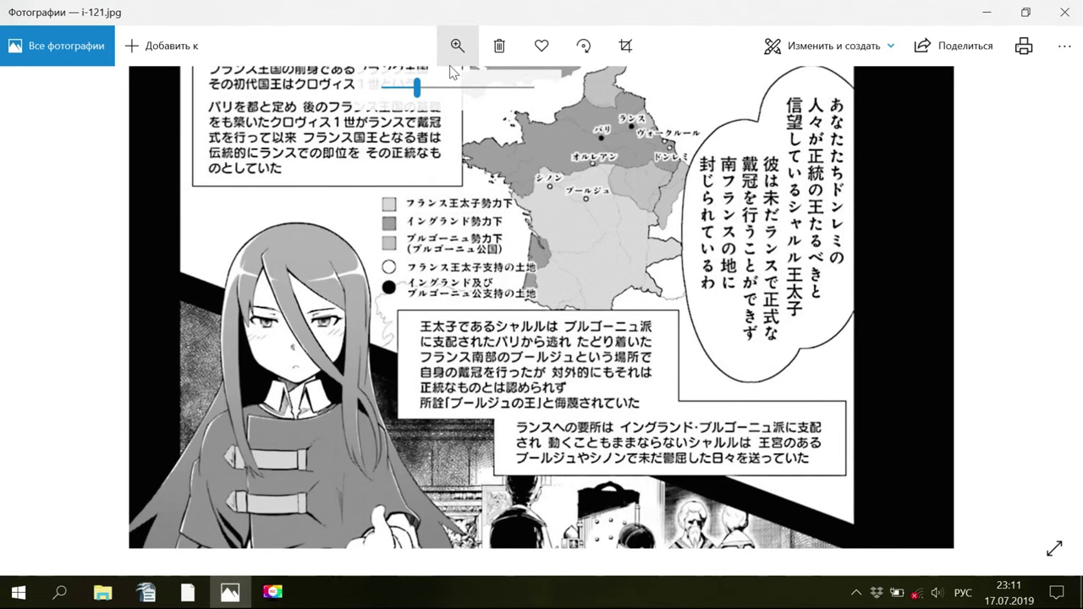
left_click_drag(429, 88, 408, 88)
left_click_drag(468, 298, 474, 322)
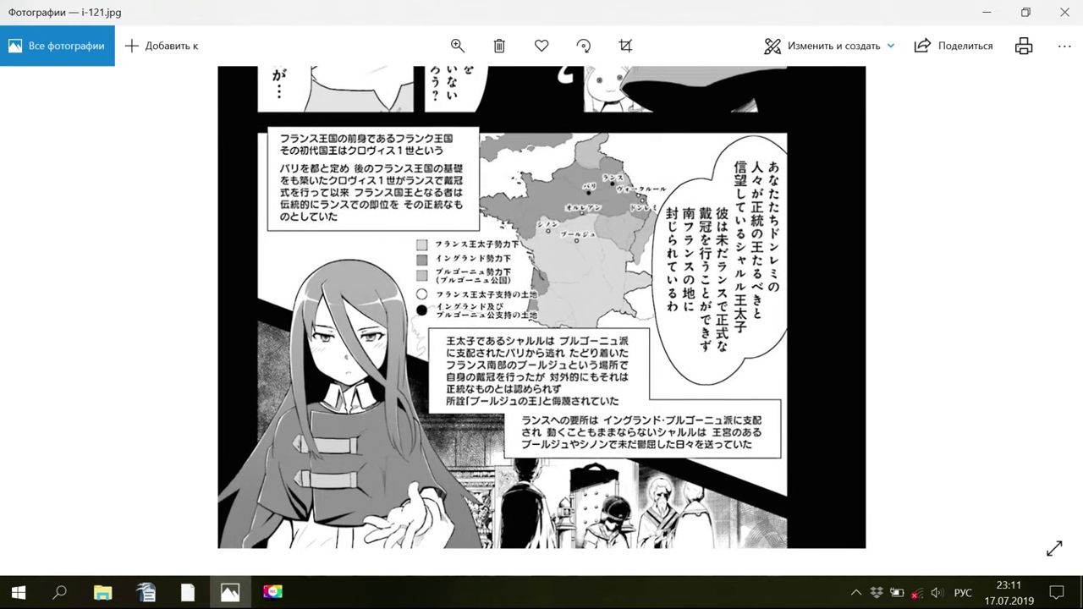
Return to "перевод 4 глава Тарт.odt" in OpenOffice Writer and delete the comma after "Франкское королевство" in the "верх слева" paragraph
left_click(187, 592)
key("space")
mouse_move(145, 597)
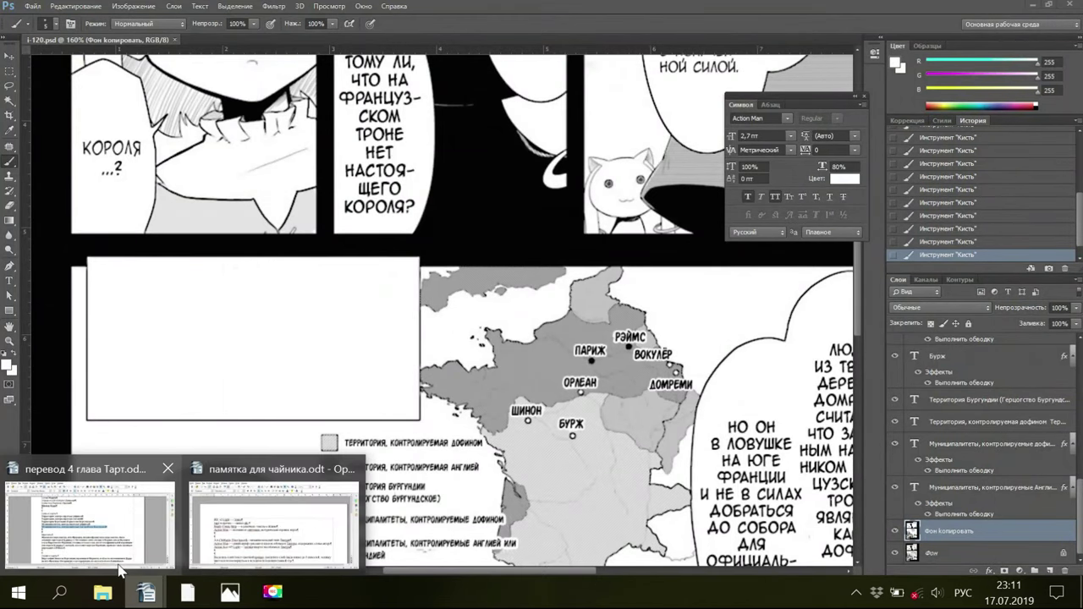
left_click(93, 518)
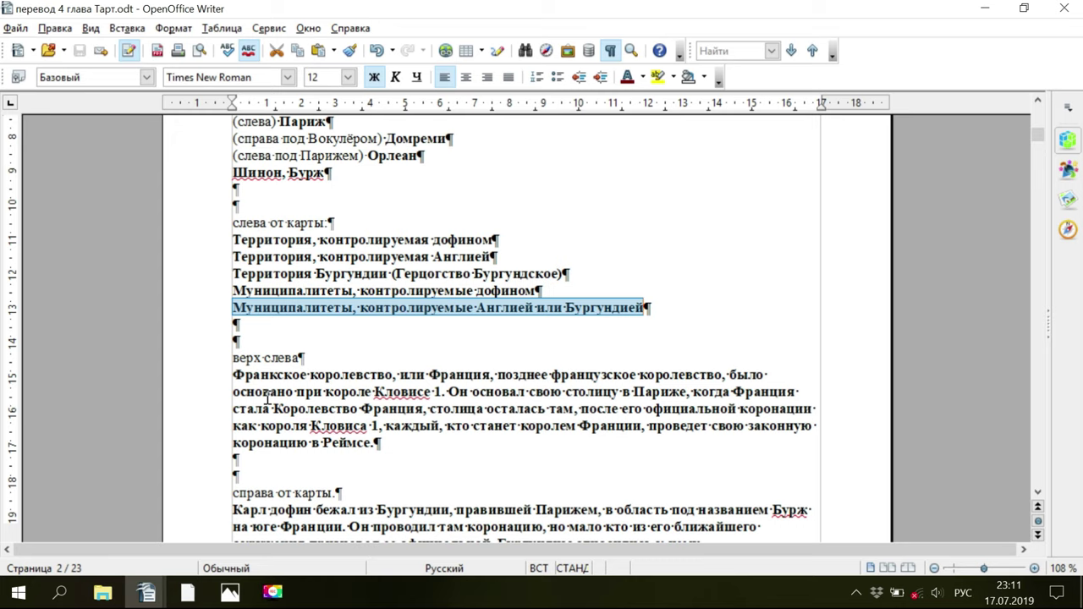
left_click(393, 375)
key("Delete")
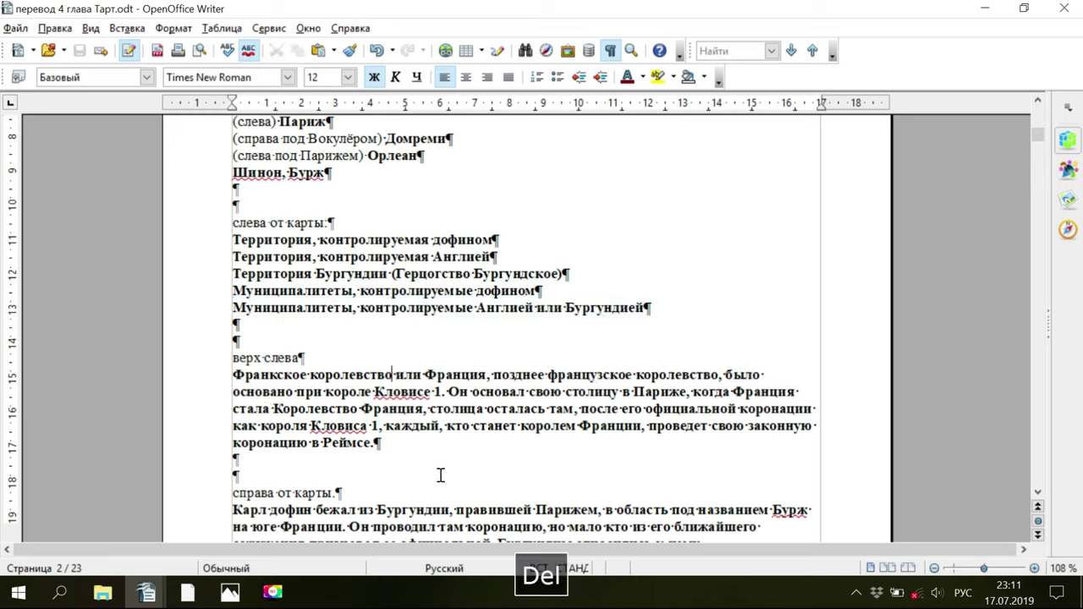